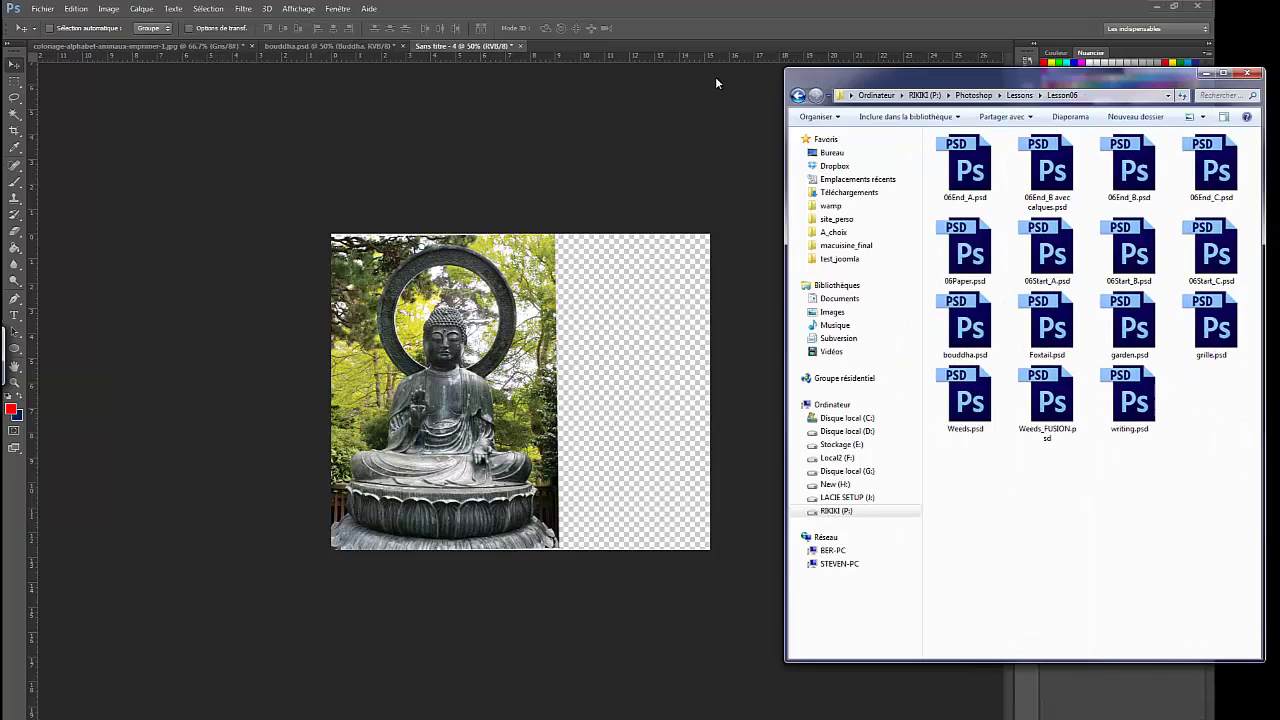
# Move the Lesson06 folder window aside so it uncovers the canvas and the layer controls
pyautogui.moveTo(1000, 72); pyautogui.dragTo(674, 109)
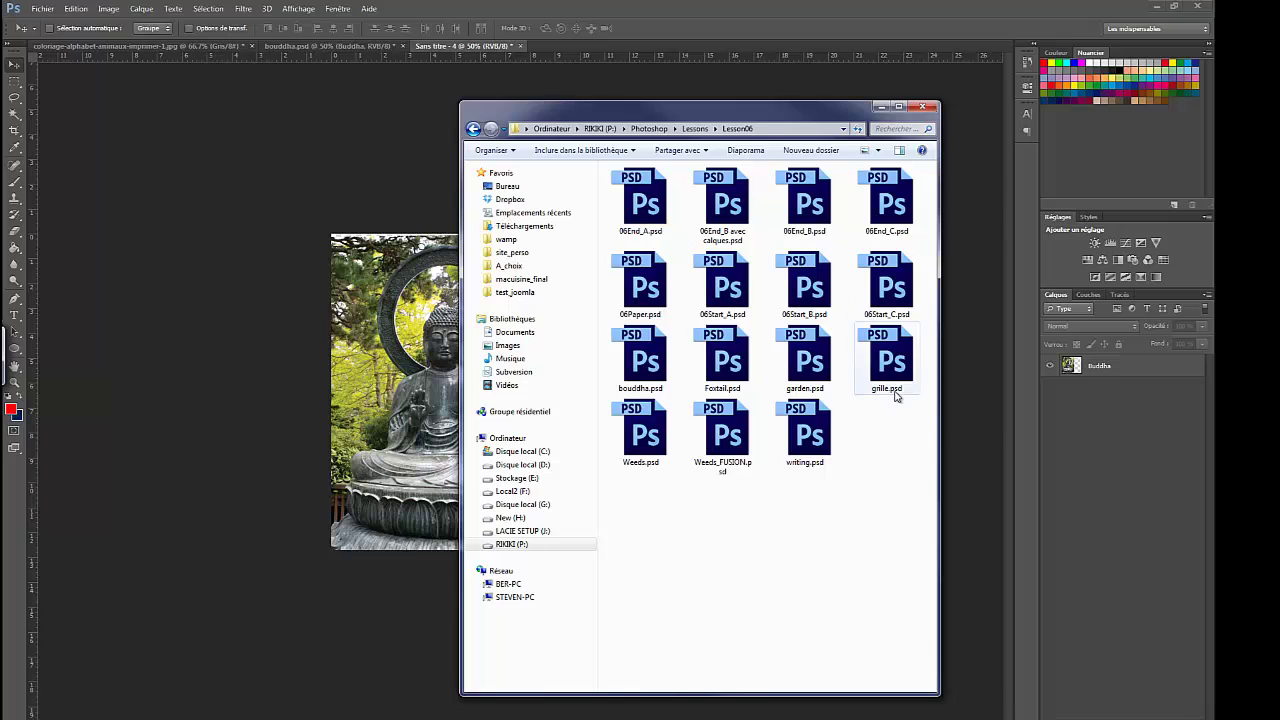
pyautogui.moveTo(752, 110); pyautogui.dragTo(1279, 120)
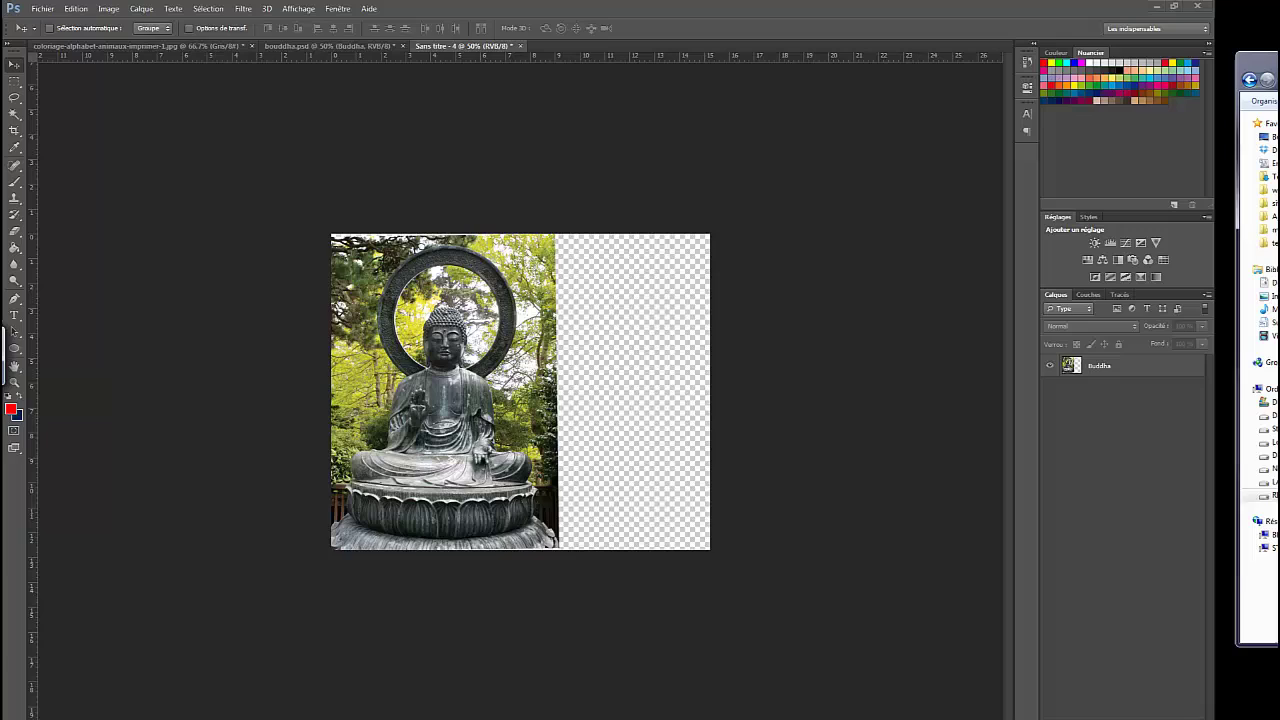
pyautogui.click(15, 99)
pyautogui.moveTo(15, 99); pyautogui.dragTo(69, 122)
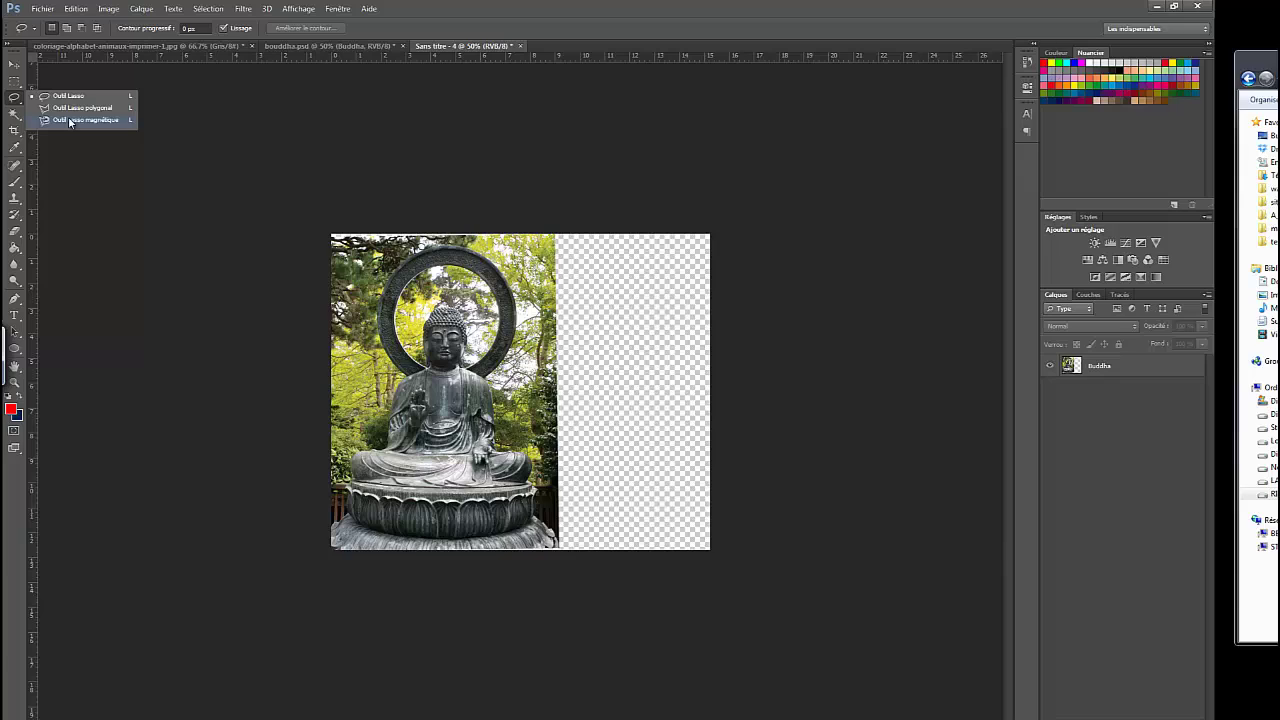
pyautogui.click(18, 108)
pyautogui.click(17, 120)
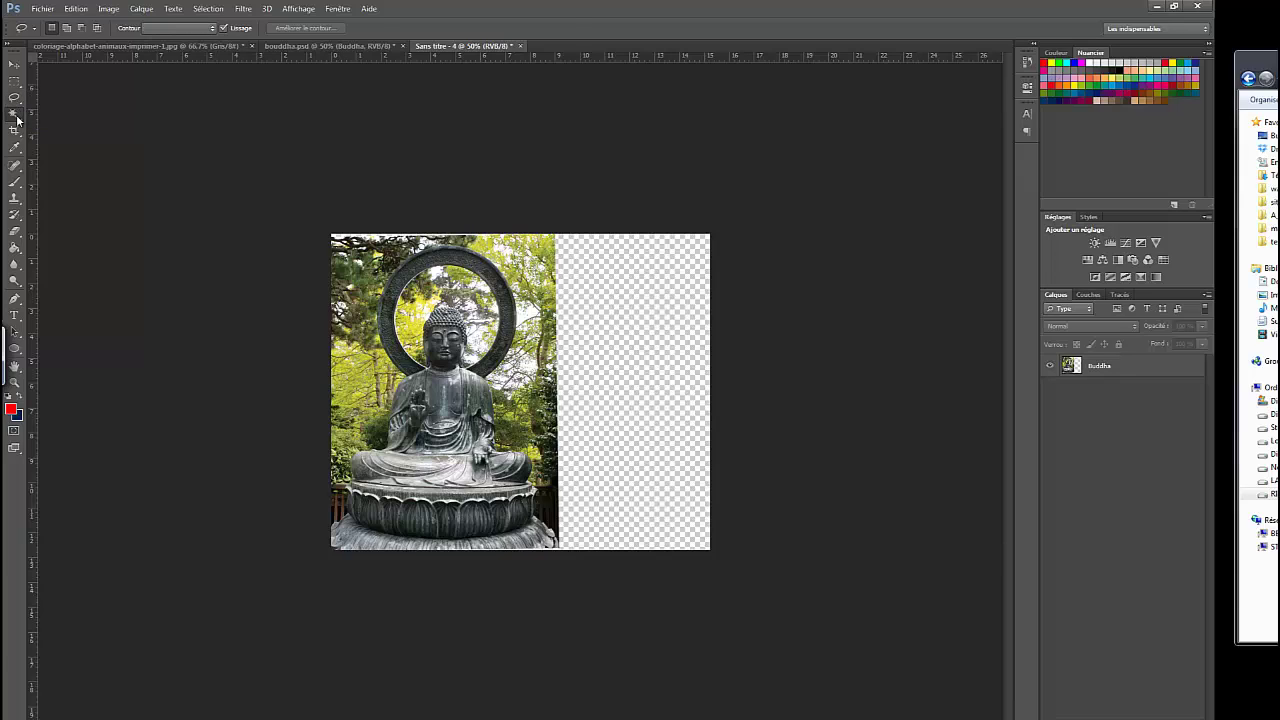
# Zoom in on the Buddha statue to 200%
pyautogui.press('z')
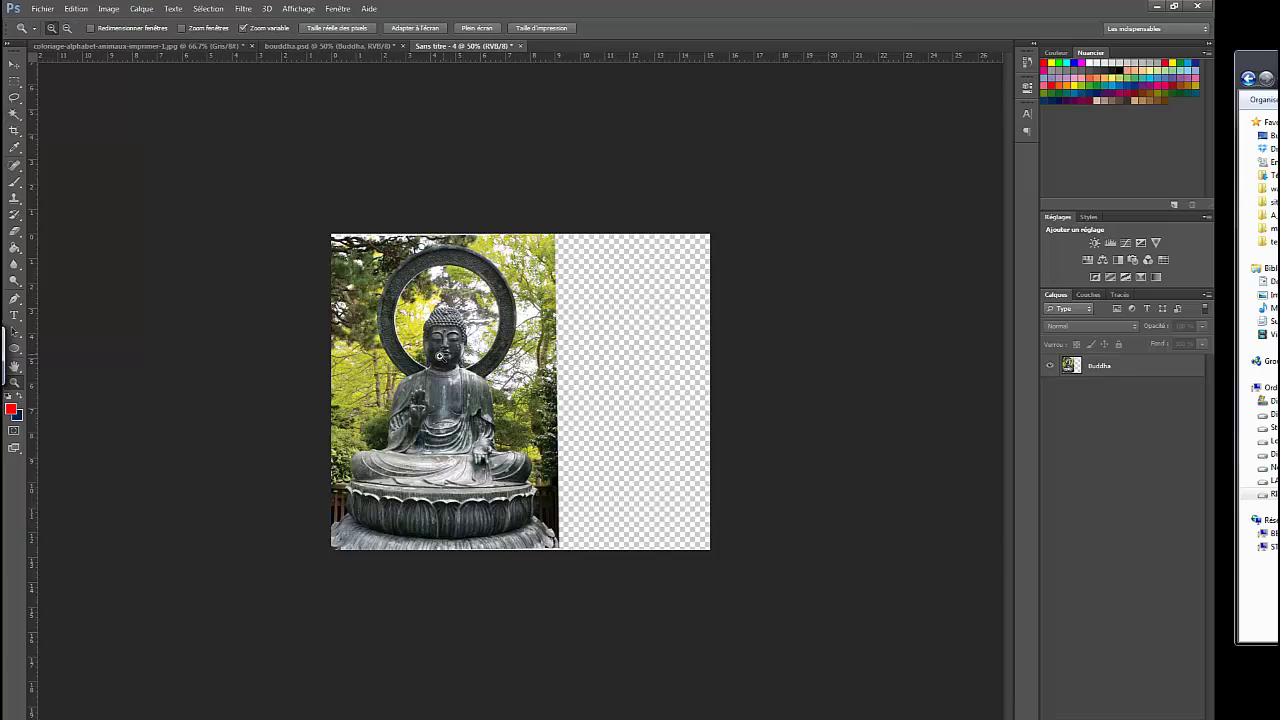
pyautogui.keyDown('ctrl'); pyautogui.click(475, 366); pyautogui.keyUp('ctrl')
pyautogui.hotkey('ctrl', 'space')
pyautogui.keyDown('ctrl'); pyautogui.click(420, 366); pyautogui.keyUp('ctrl')
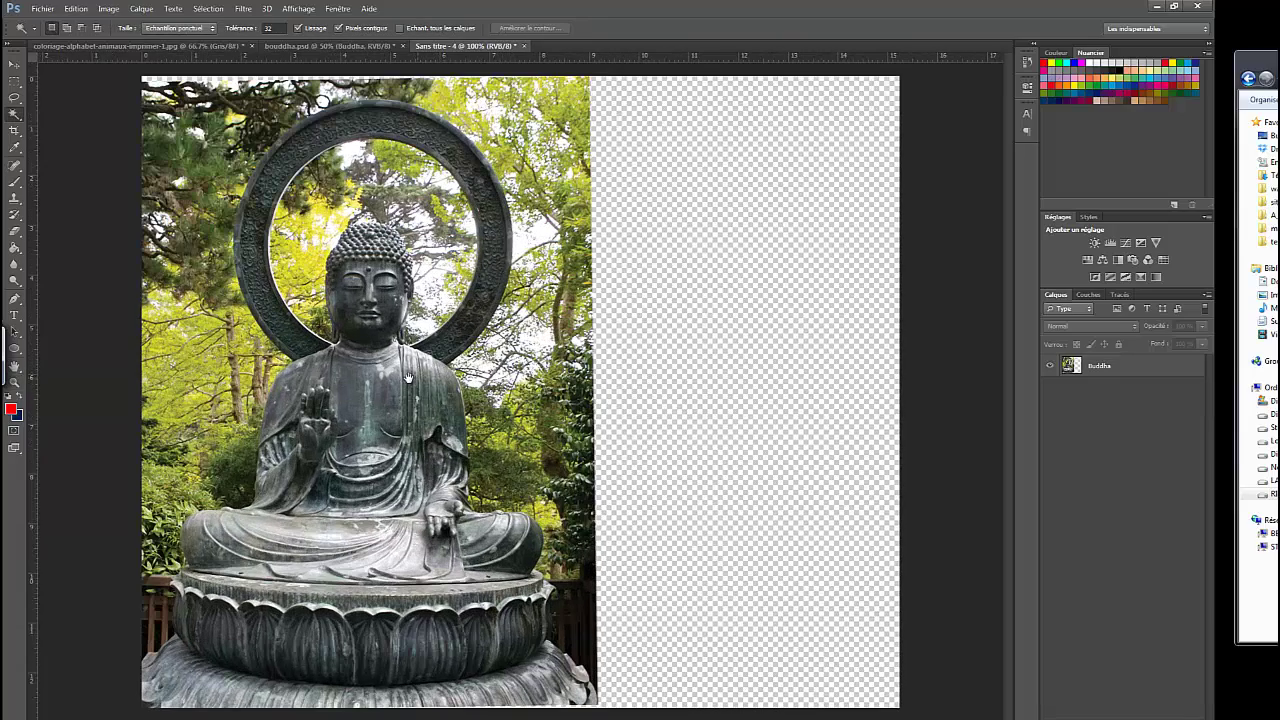
pyautogui.hotkey('ctrl', 'space')
pyautogui.keyDown('ctrl'); pyautogui.click(455, 372); pyautogui.keyUp('ctrl')
pyautogui.press('super')
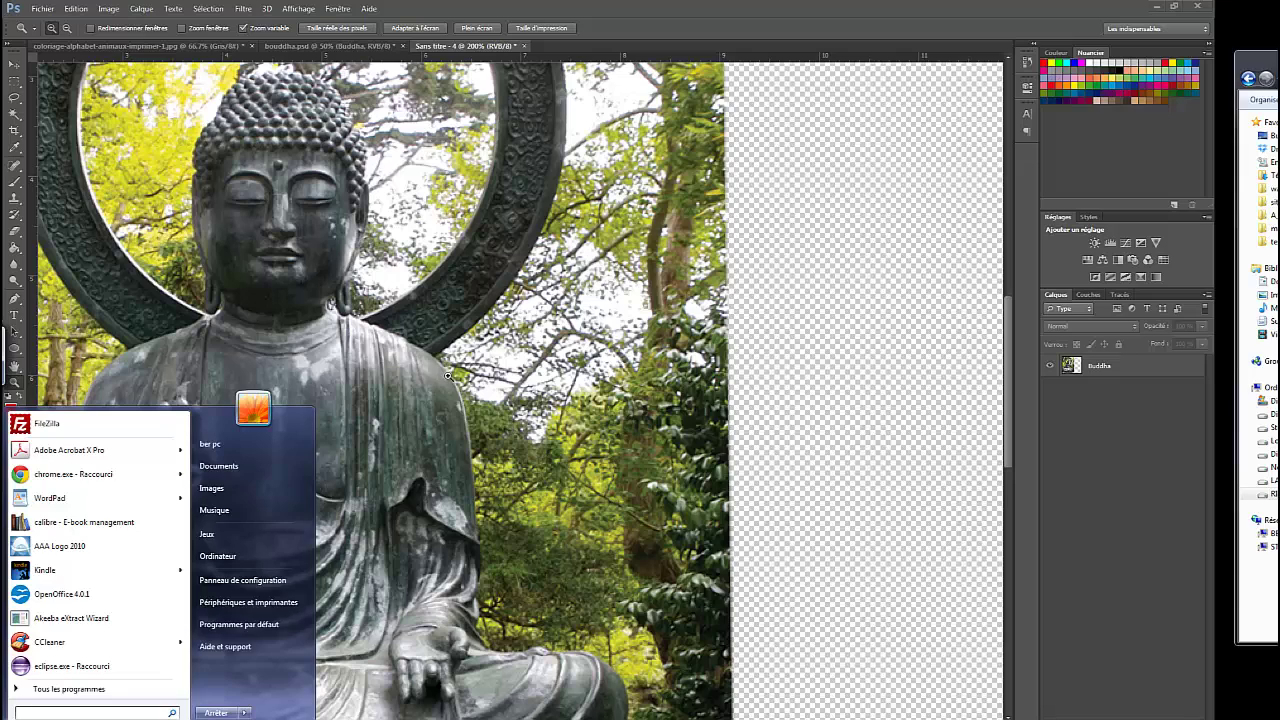
pyautogui.write('z')
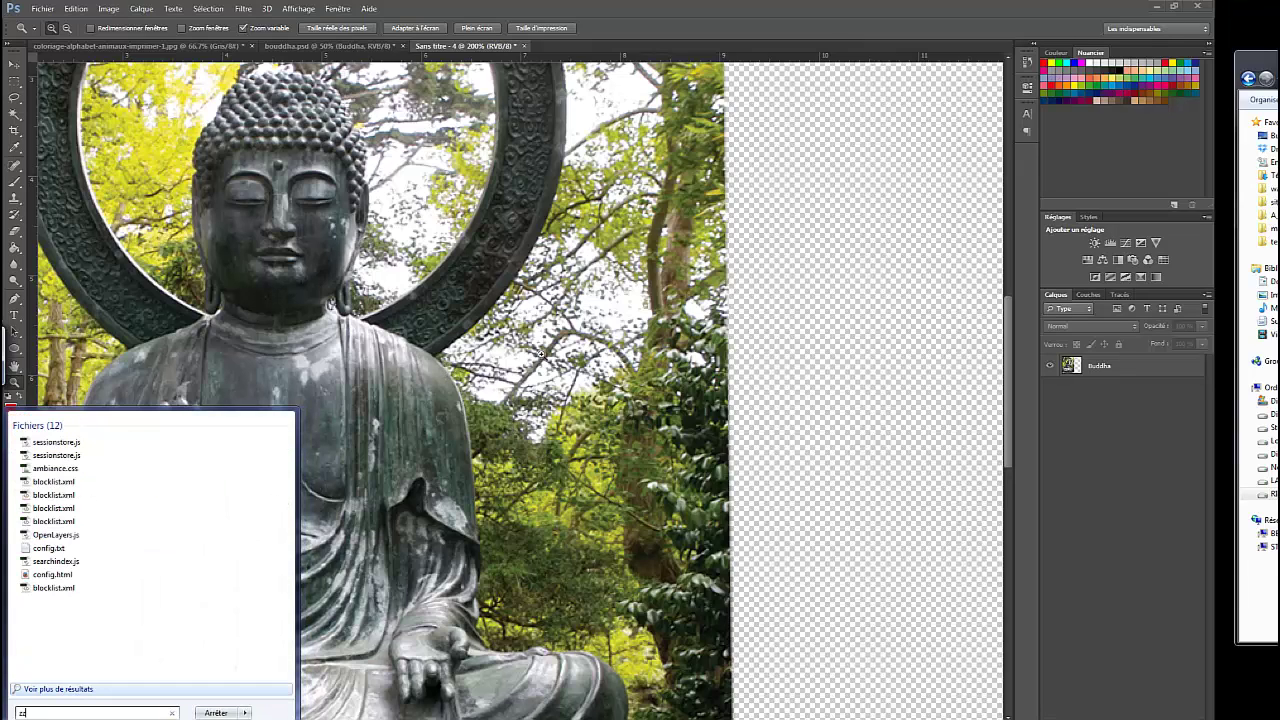
pyautogui.press('super')
pyautogui.press('super')
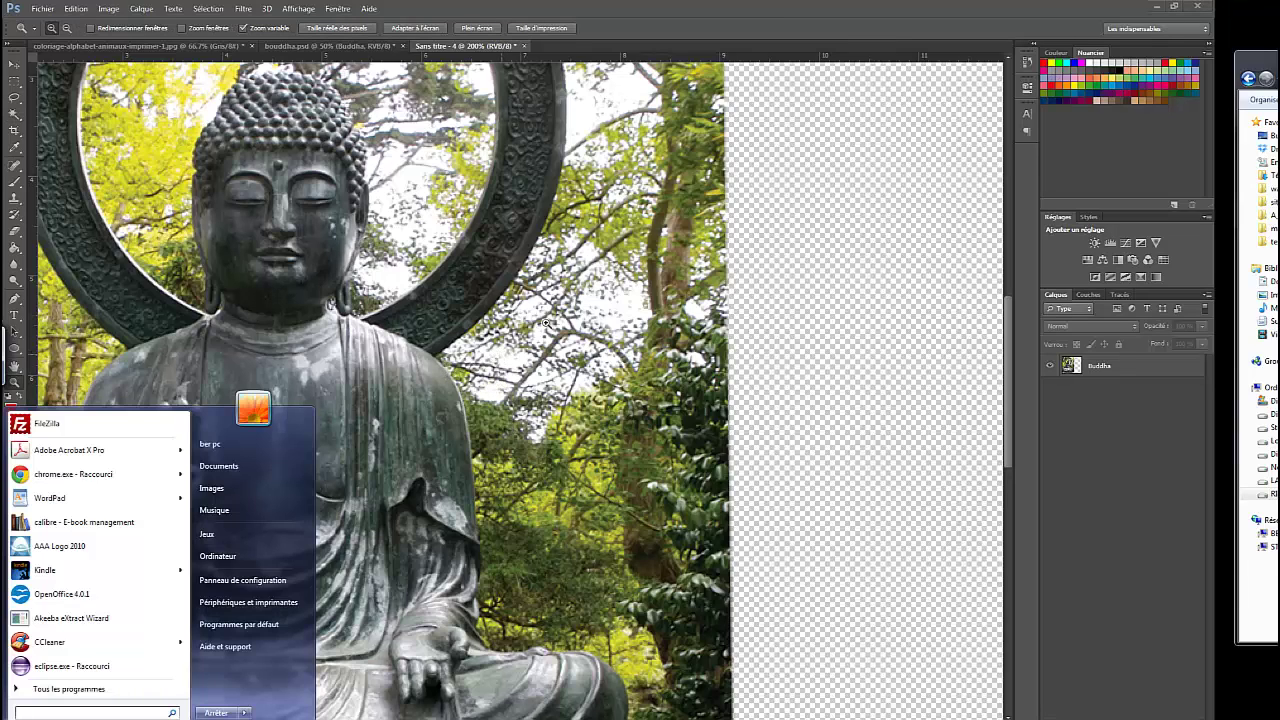
pyautogui.press('super')
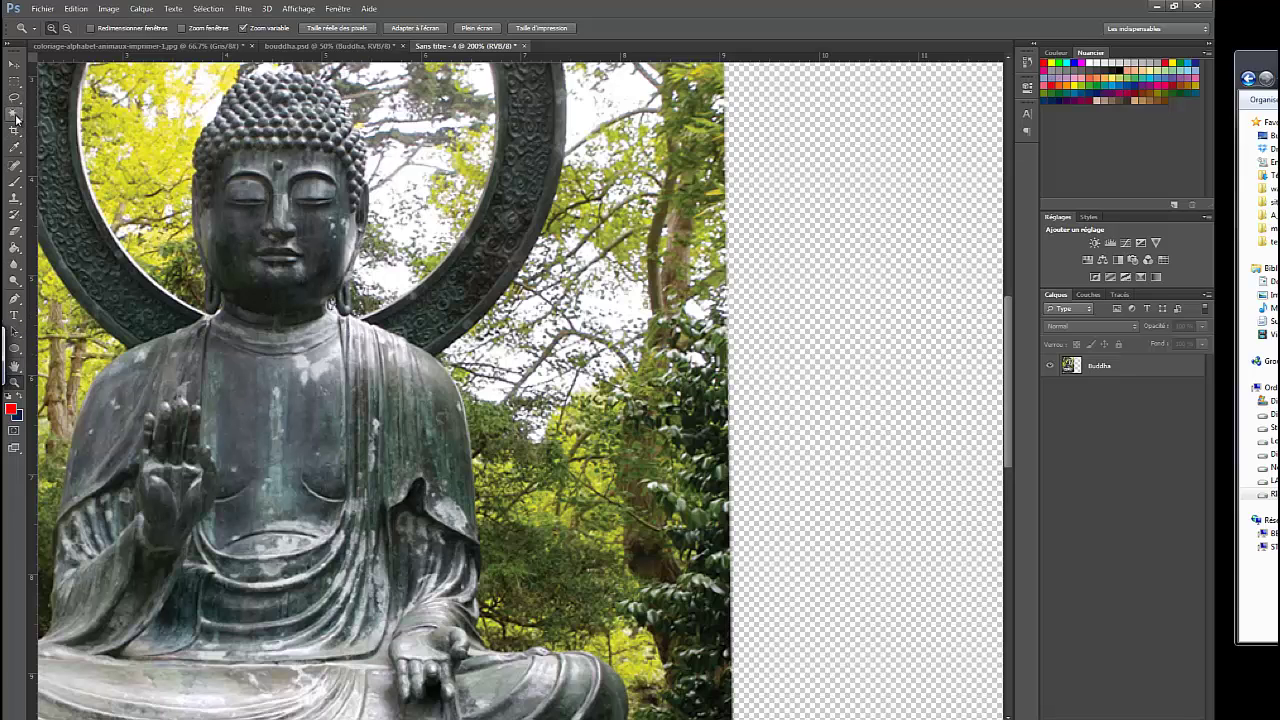
# Display the Buddha image at 100% zoom, with the handwriting input panel closed
pyautogui.moveTo(16, 118)
pyautogui.mouseDown()
pyautogui.moveTo(107, 113)
pyautogui.moveTo(93, 114)
pyautogui.mouseUp()
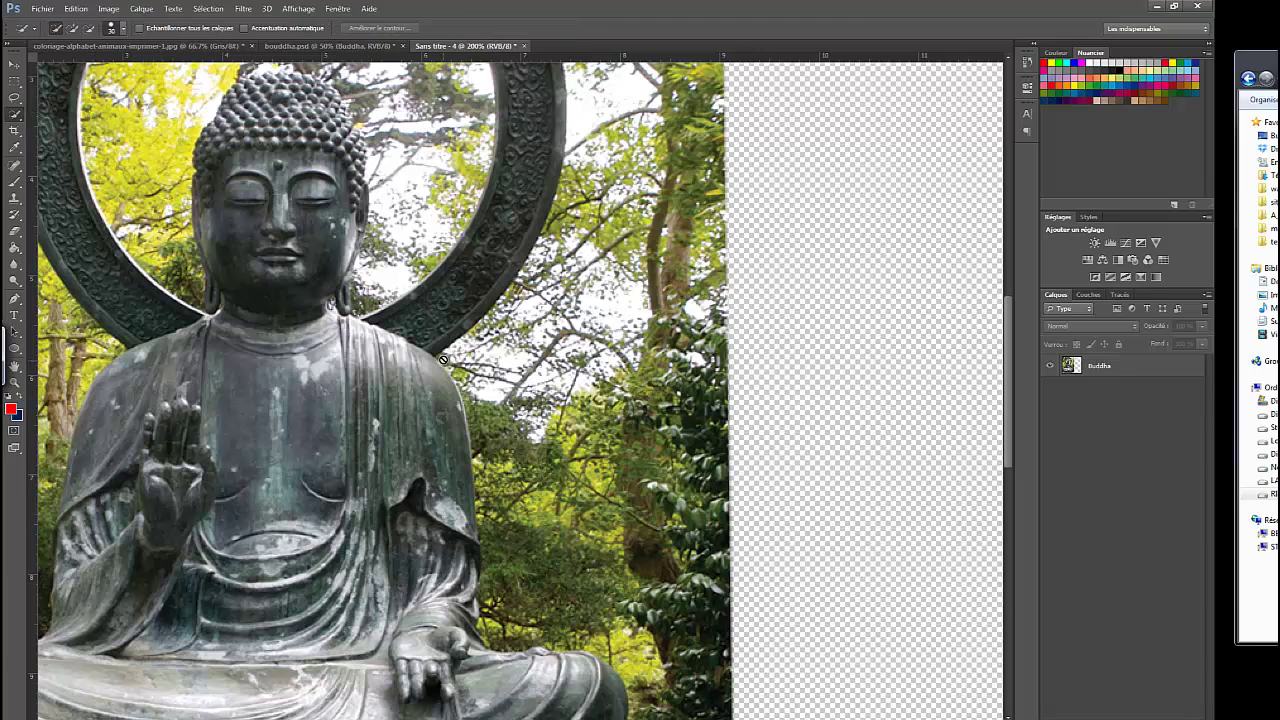
pyautogui.press('z')
pyautogui.press('super')
pyautogui.write('z')
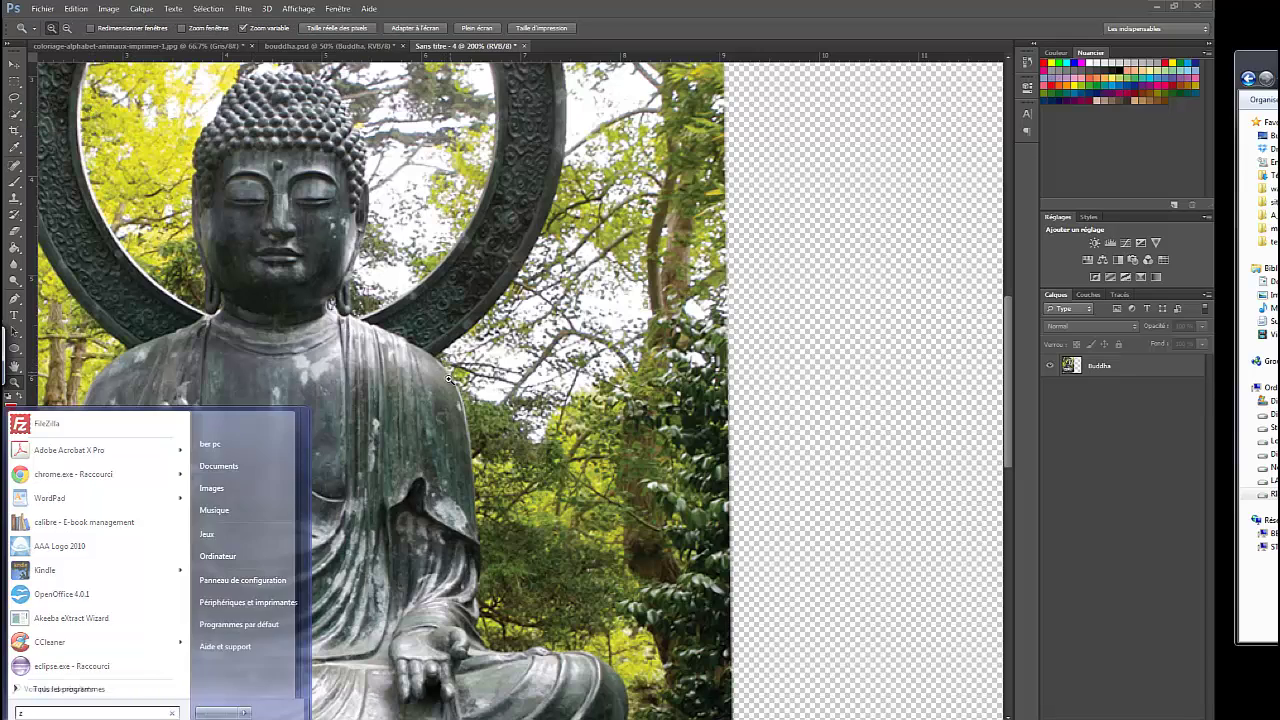
pyautogui.press('Escape')
pyautogui.click(460, 380)
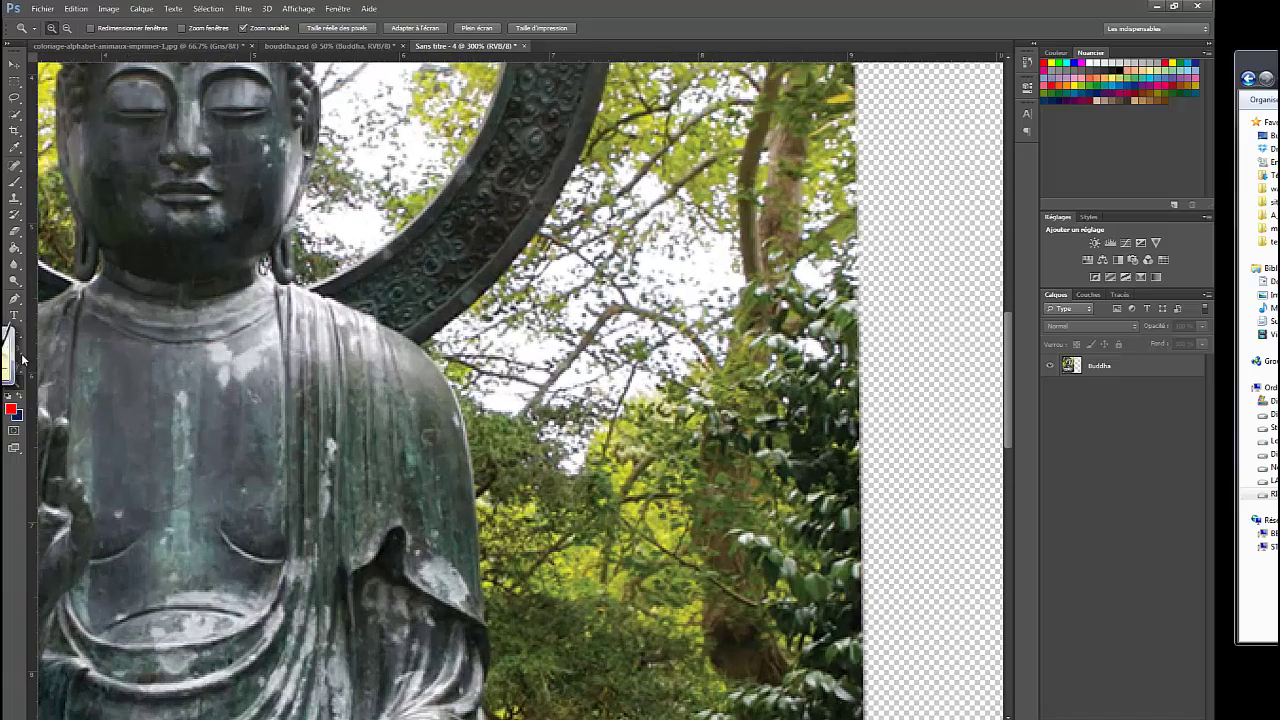
pyautogui.click(14, 356)
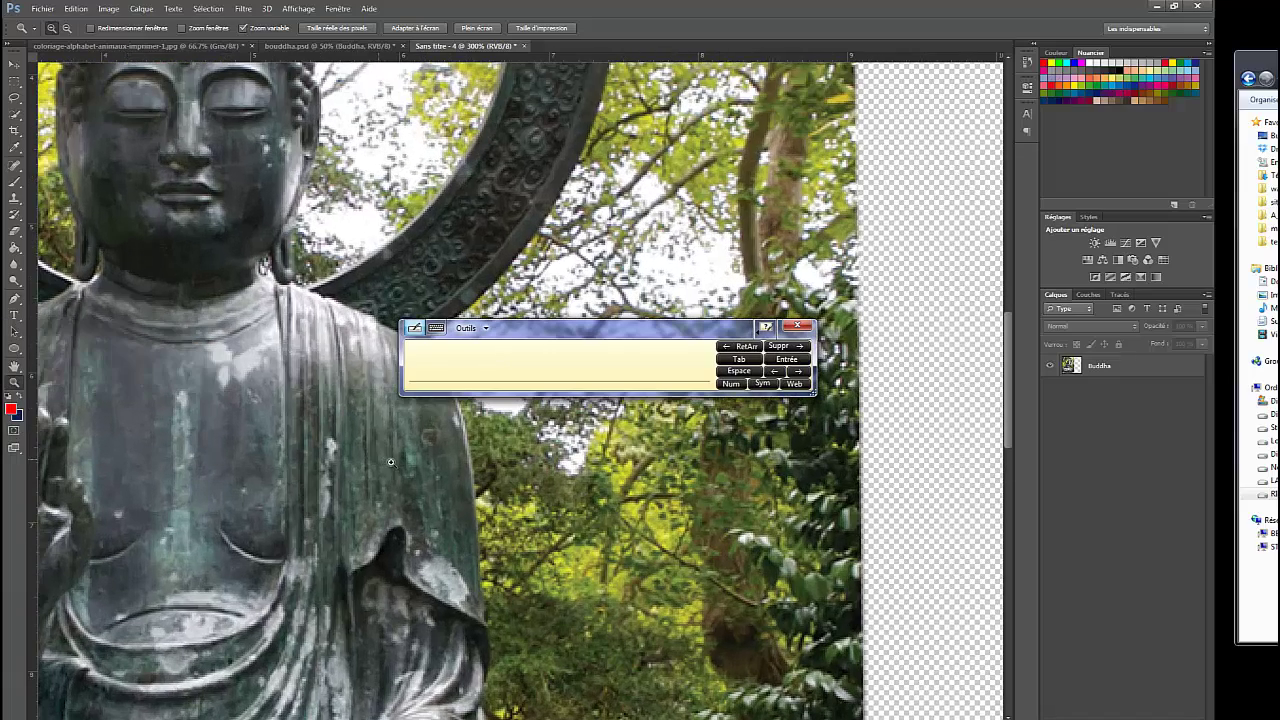
pyautogui.keyDown('alt'); pyautogui.click(517, 499); pyautogui.keyUp('alt')
pyautogui.keyDown('alt'); pyautogui.click(517, 499); pyautogui.keyUp('alt')
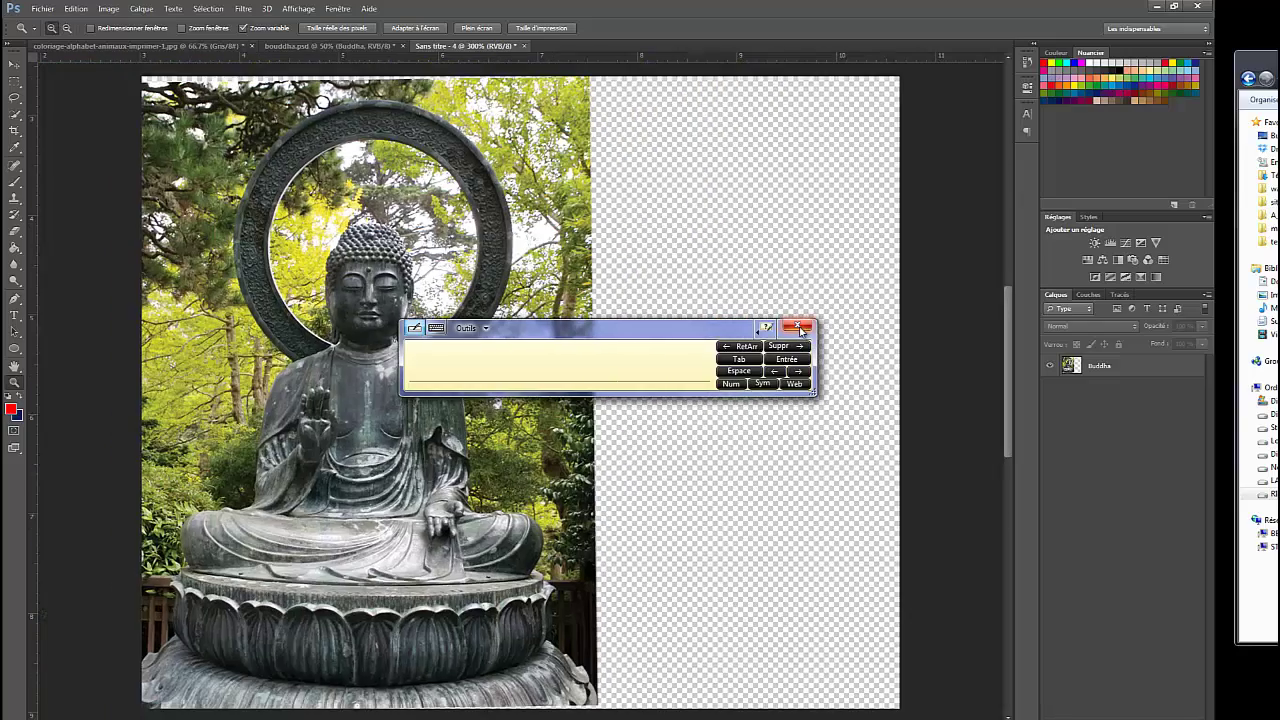
pyautogui.click(798, 327)
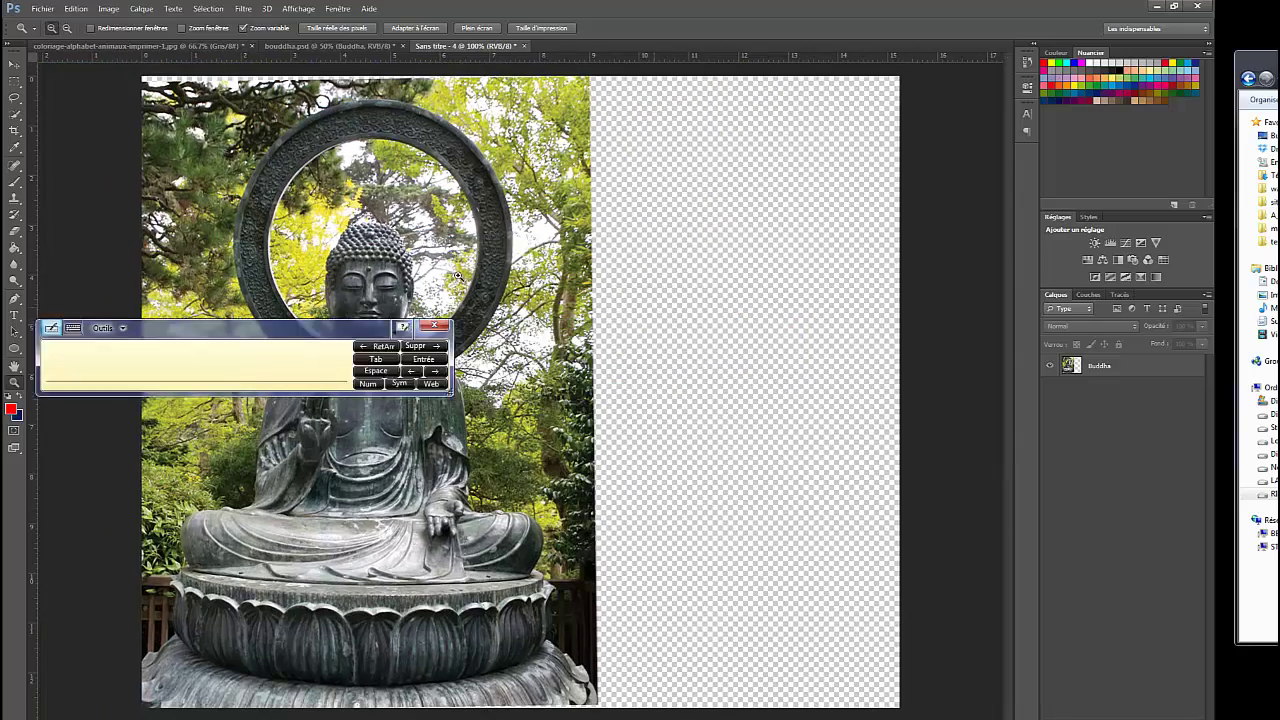
# Activate the Quick Selection tool and make the Buddha layer the active layer
pyautogui.click(14, 116)
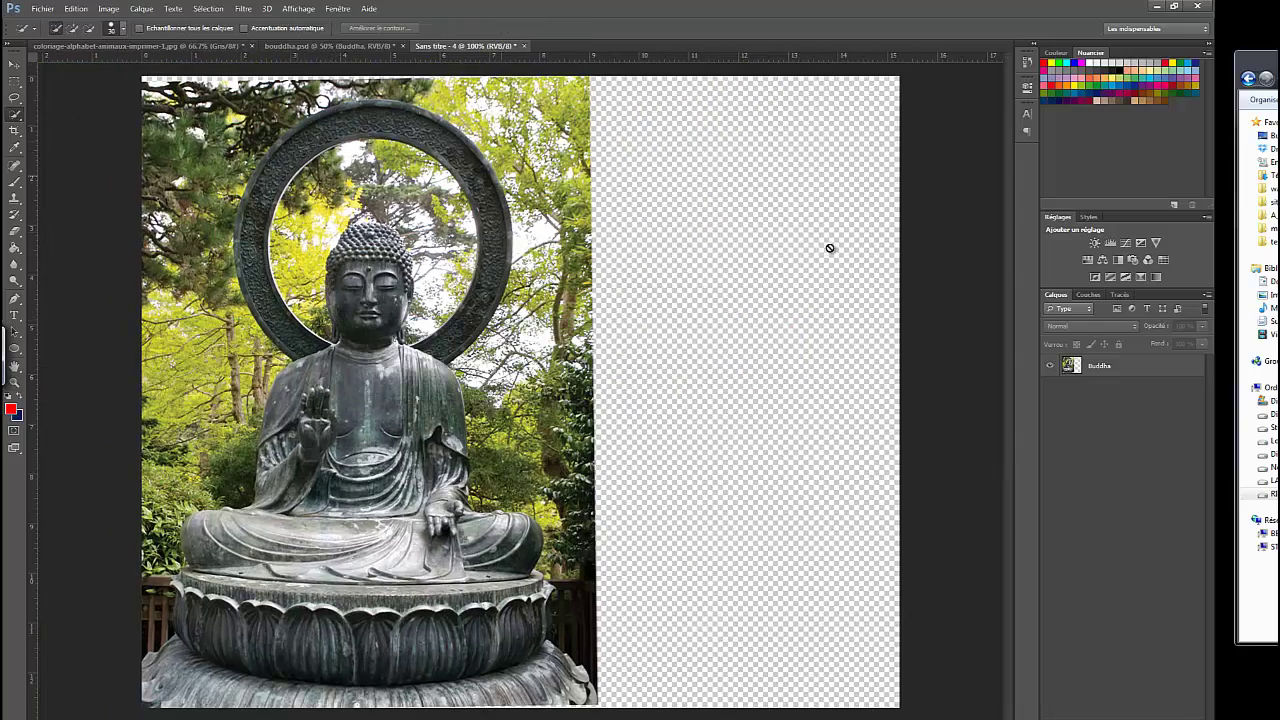
pyautogui.click(1131, 370)
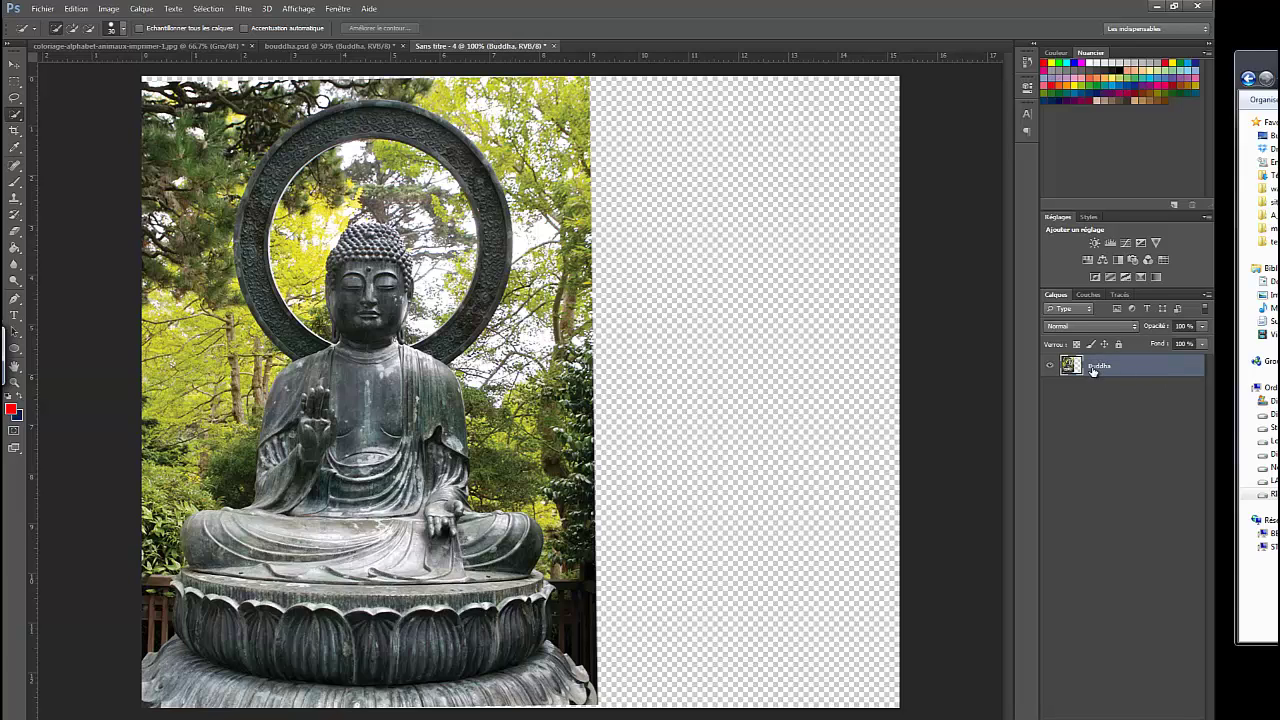
pyautogui.click(1124, 422)
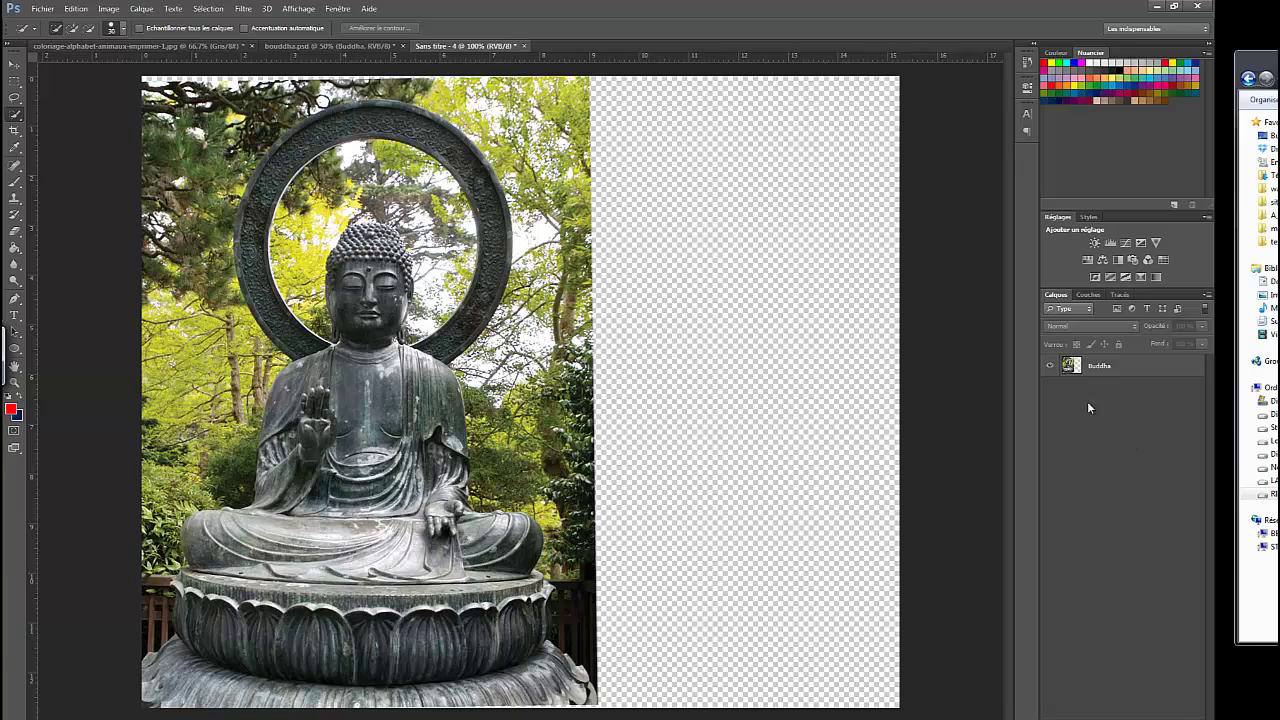
pyautogui.click(1128, 366)
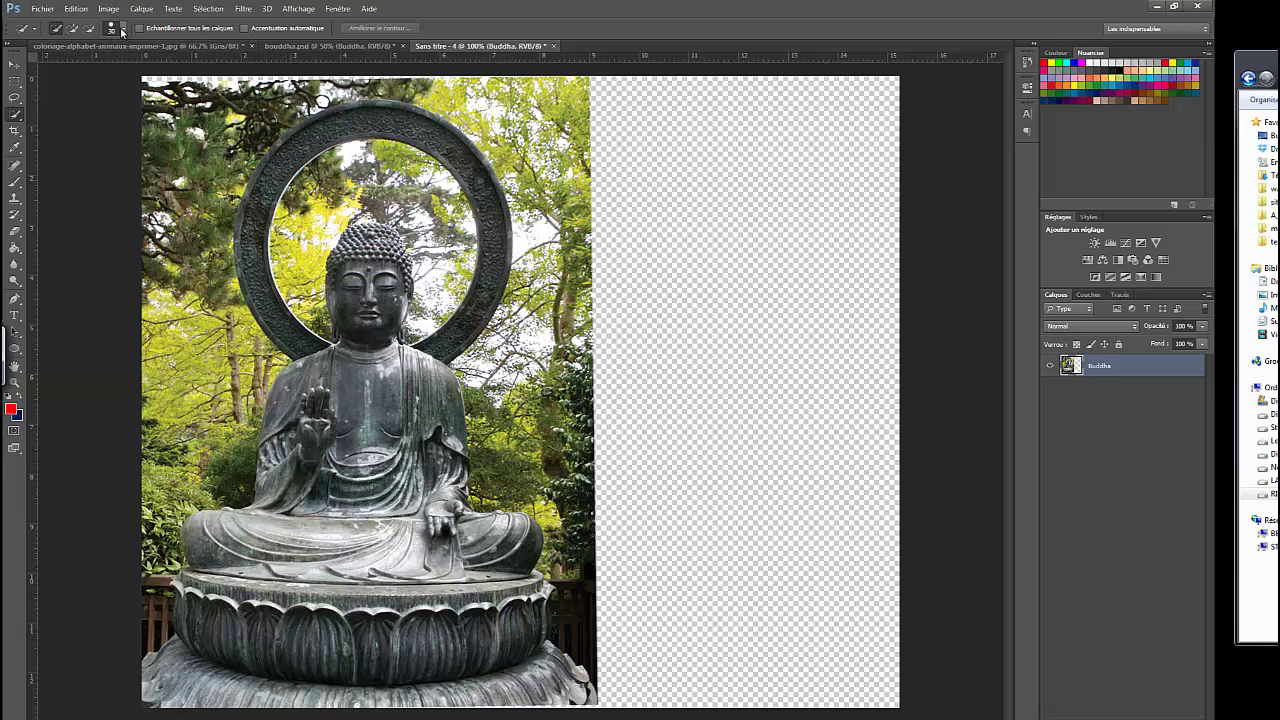
# Set the Quick Selection brush size to 18 px and select the upper part of the ring behind the statue's head
pyautogui.click(126, 34)
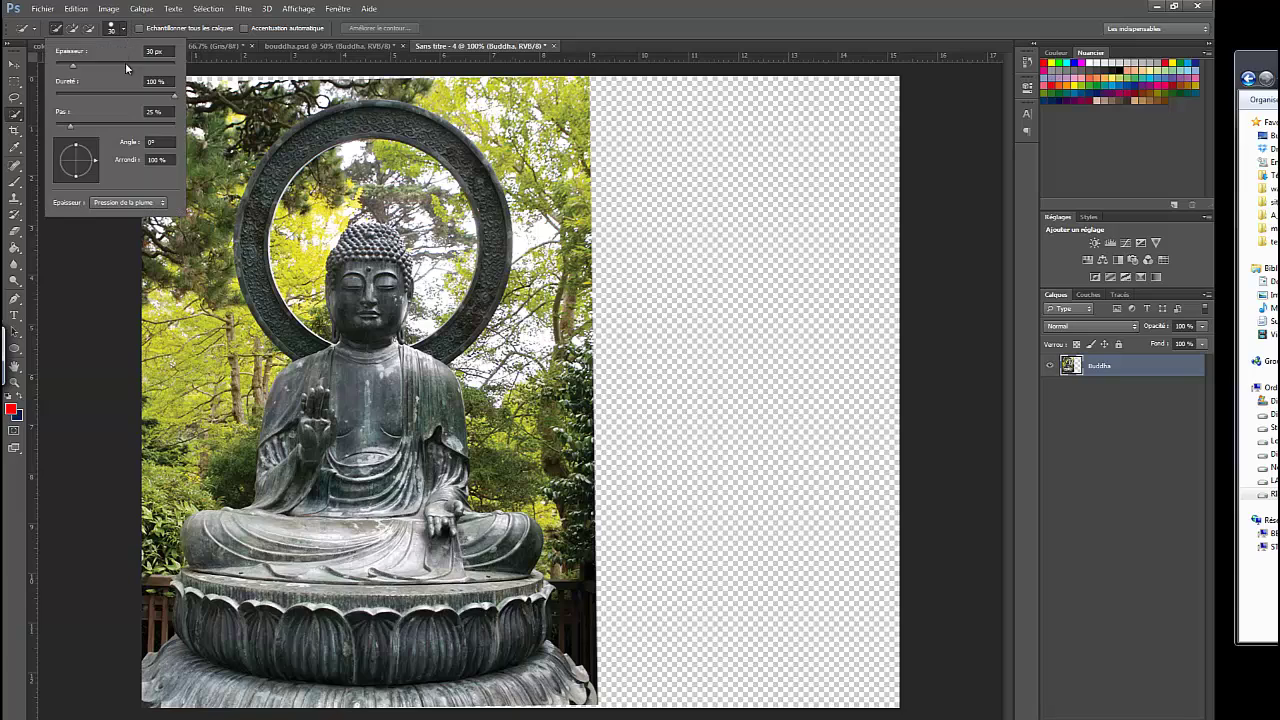
pyautogui.moveTo(77, 68); pyautogui.dragTo(67, 68)
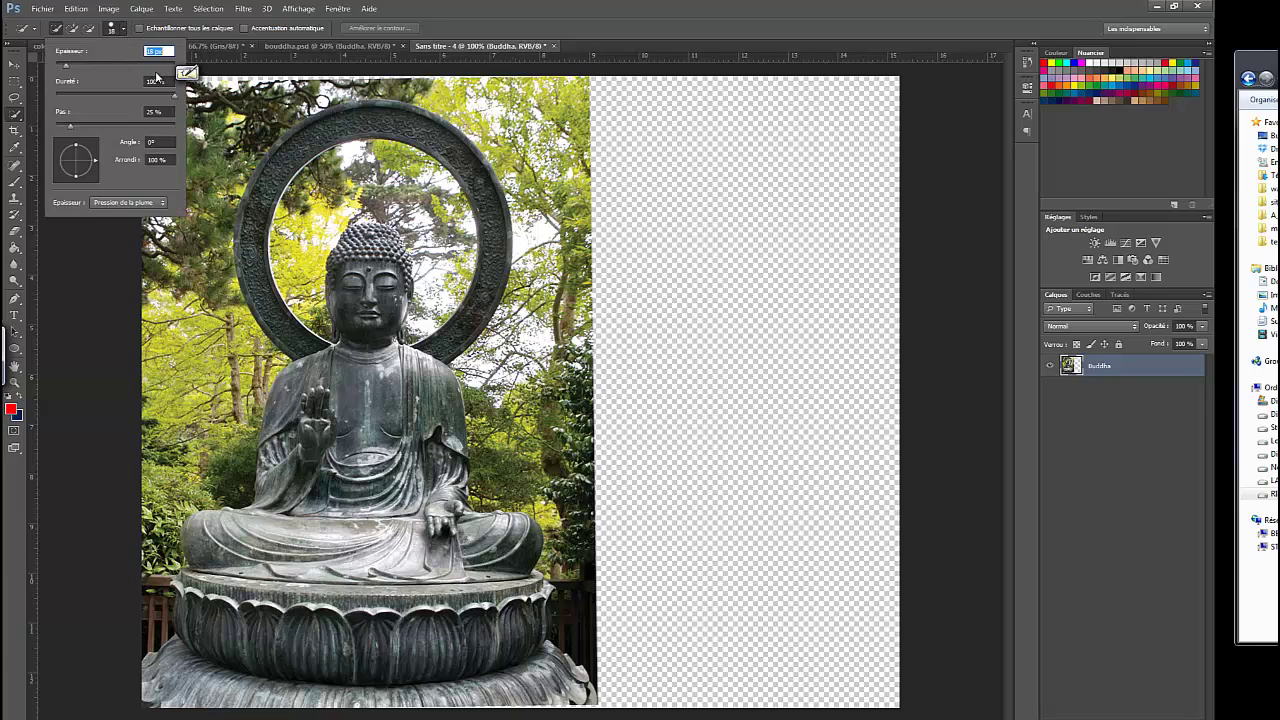
pyautogui.click(298, 151)
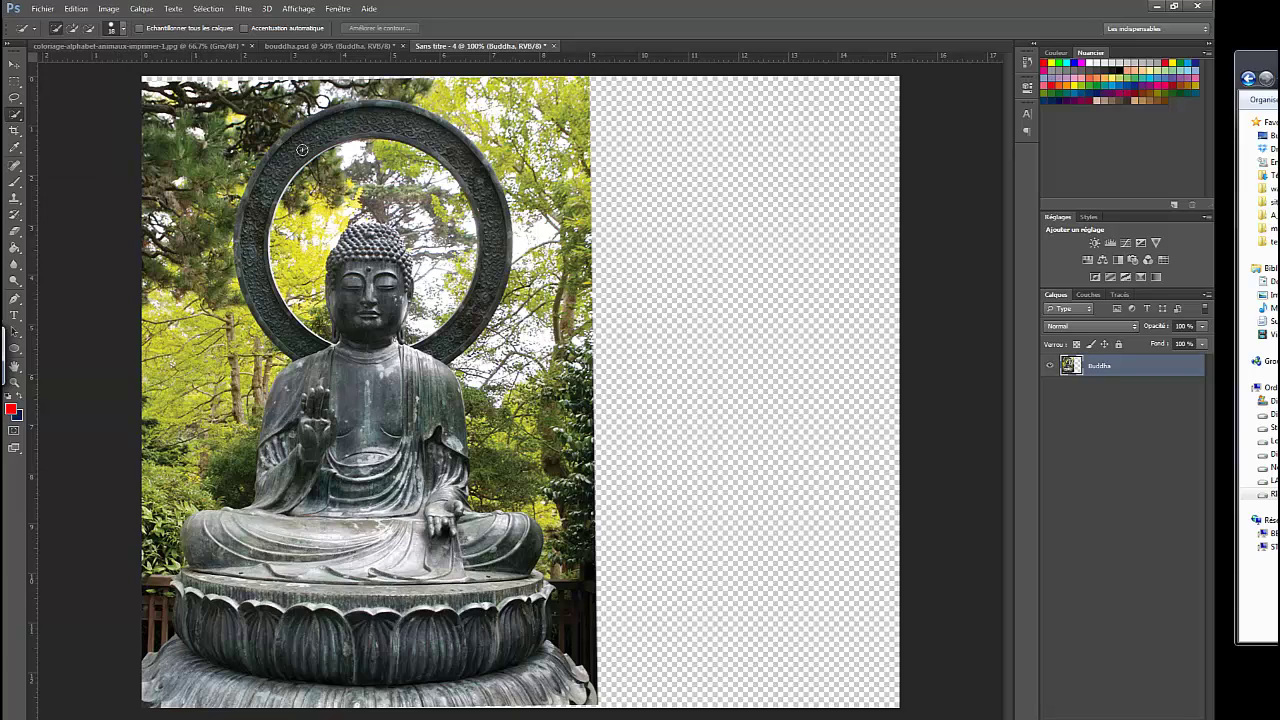
pyautogui.click(298, 151)
pyautogui.moveTo(341, 129); pyautogui.dragTo(413, 129)
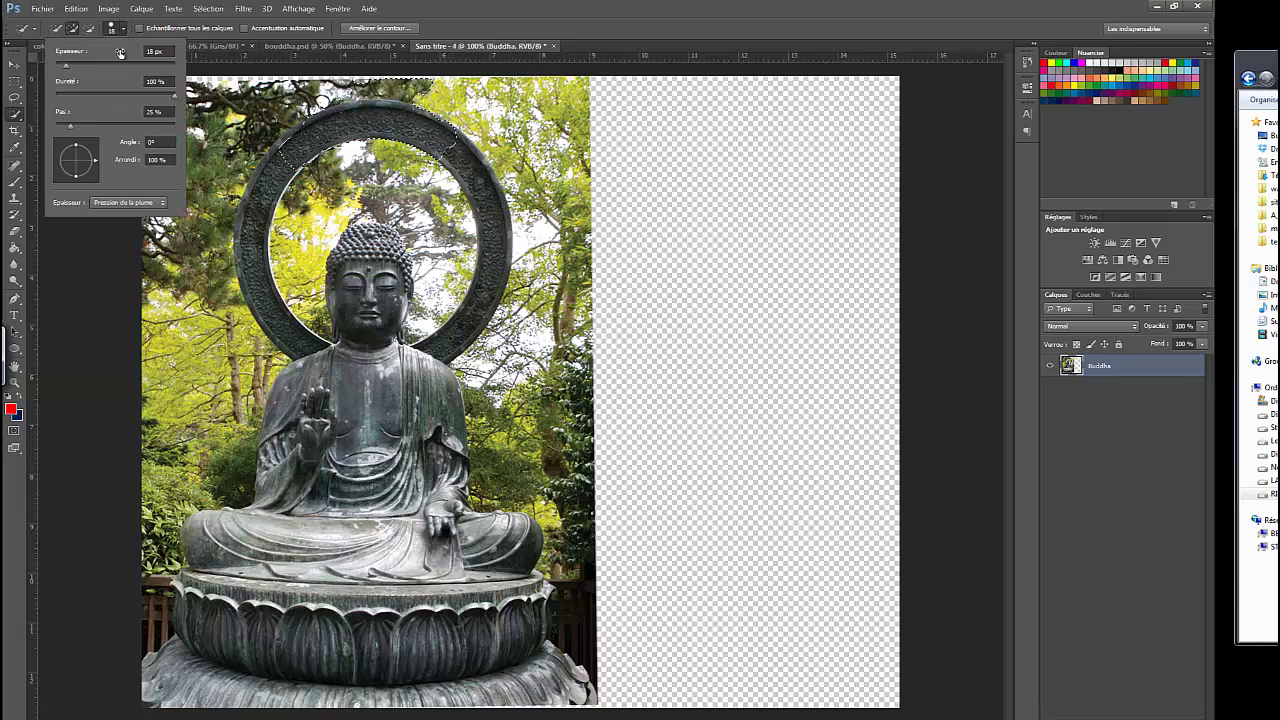
# Reduce the selection brush to 14 px and extend the selection over the ring and the statue's right-hand shoulder, arm and knee
pyautogui.click(123, 28)
pyautogui.moveTo(64, 68); pyautogui.dragTo(62, 68)
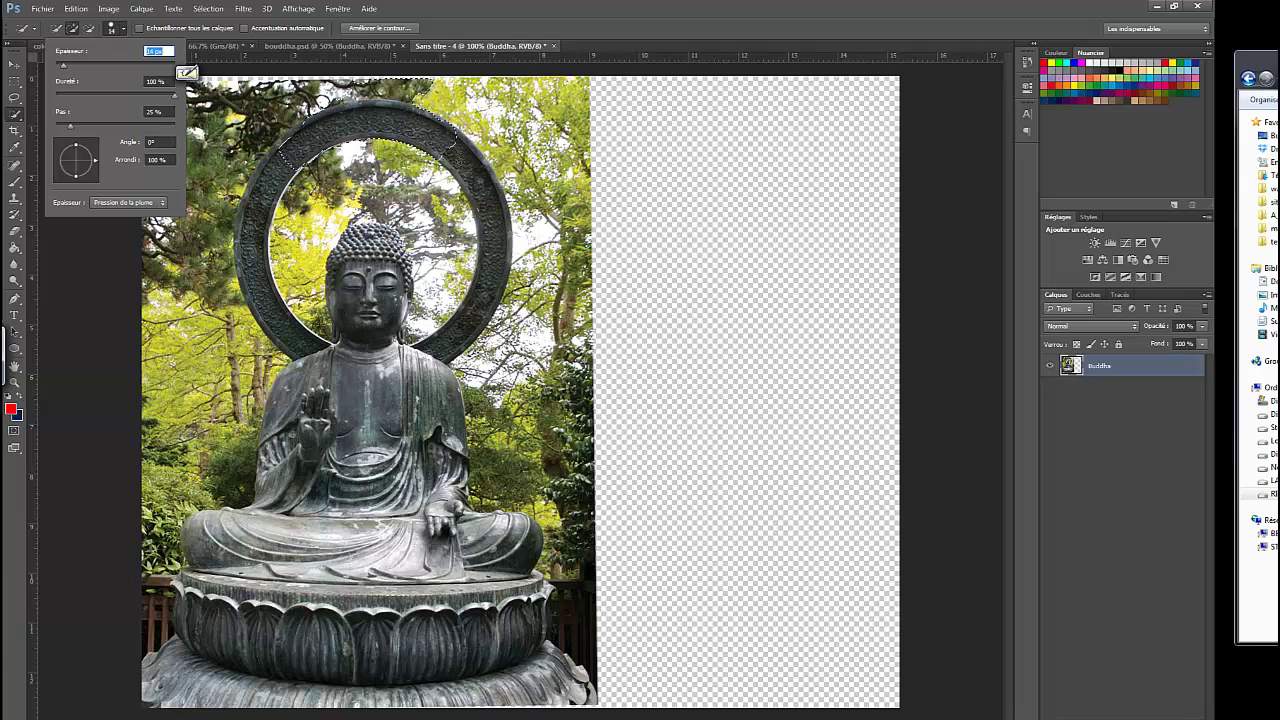
pyautogui.press('Return')
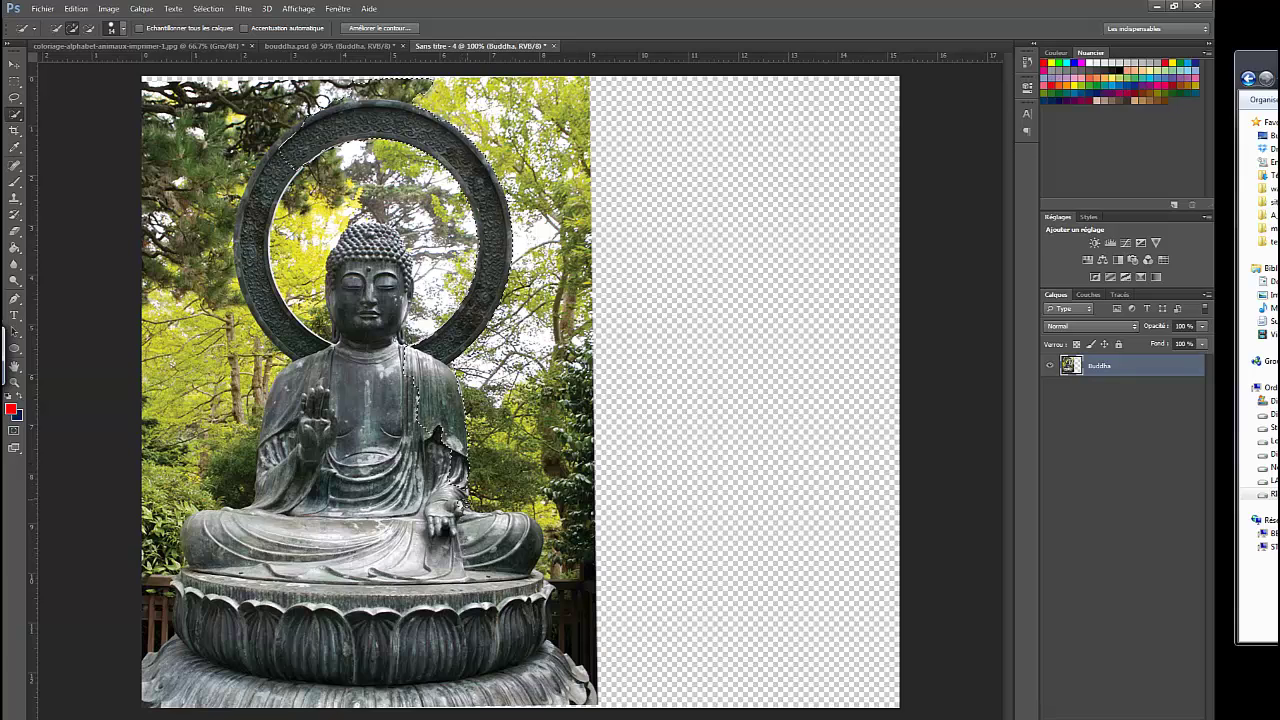
pyautogui.click(496, 522)
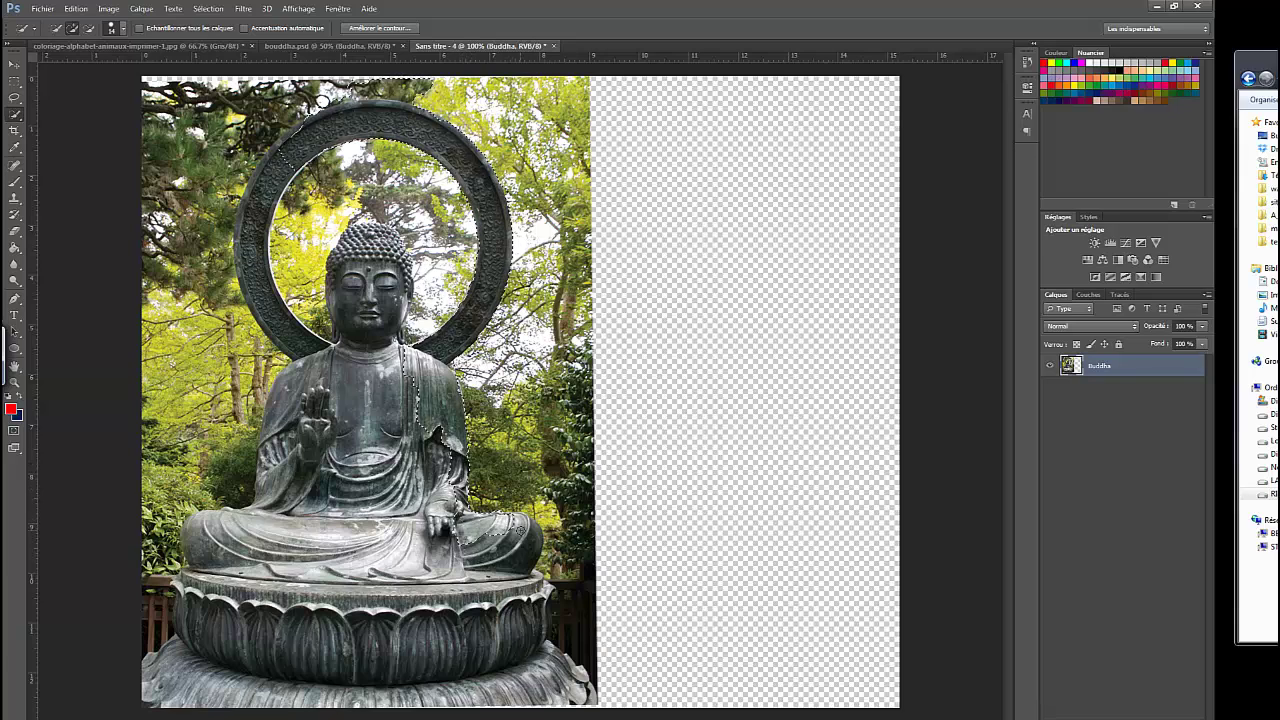
pyautogui.click(524, 530)
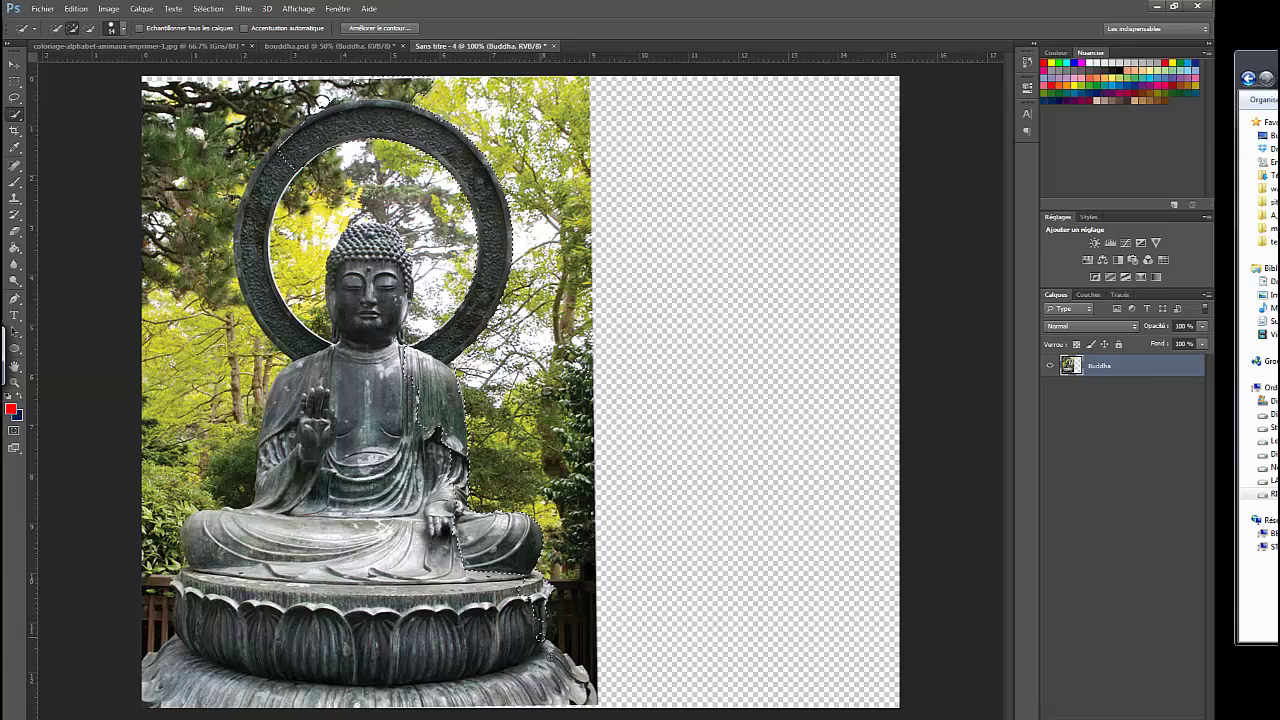
# Add the lotus pedestal and the stone base beneath the statue to the selection
pyautogui.moveTo(550, 657); pyautogui.dragTo(591, 699)
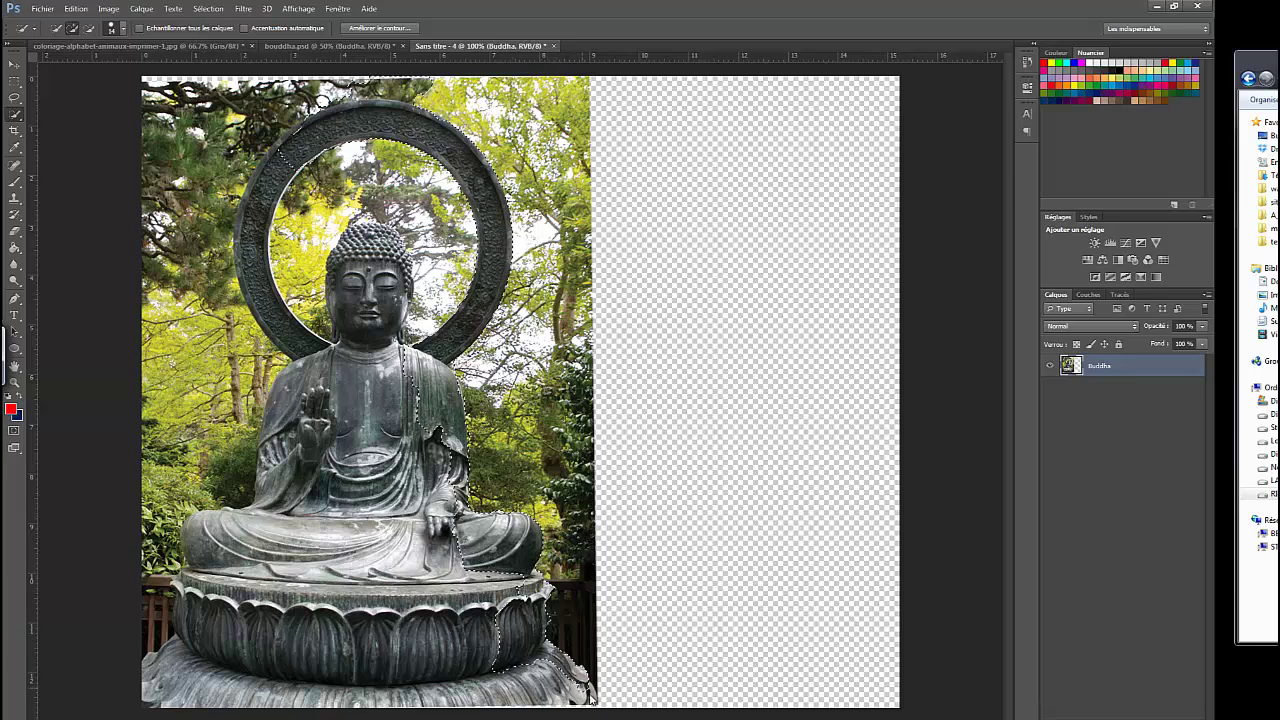
pyautogui.click(384, 690)
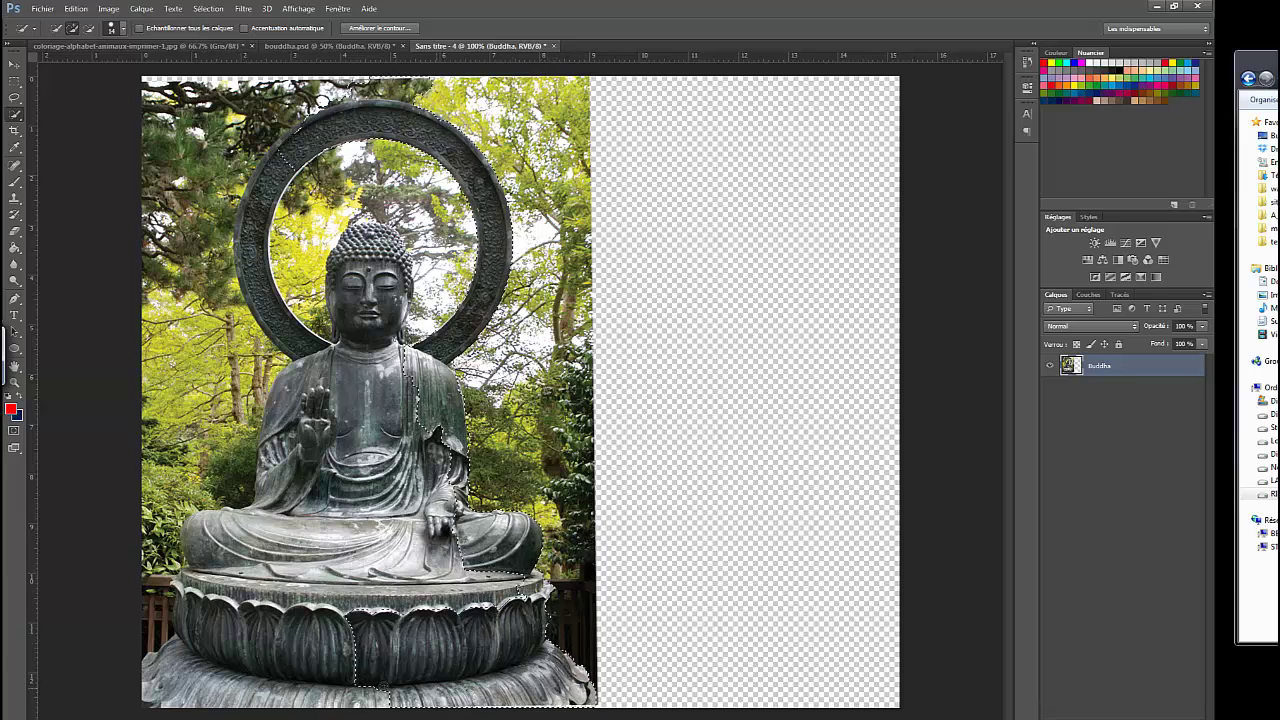
pyautogui.click(262, 607)
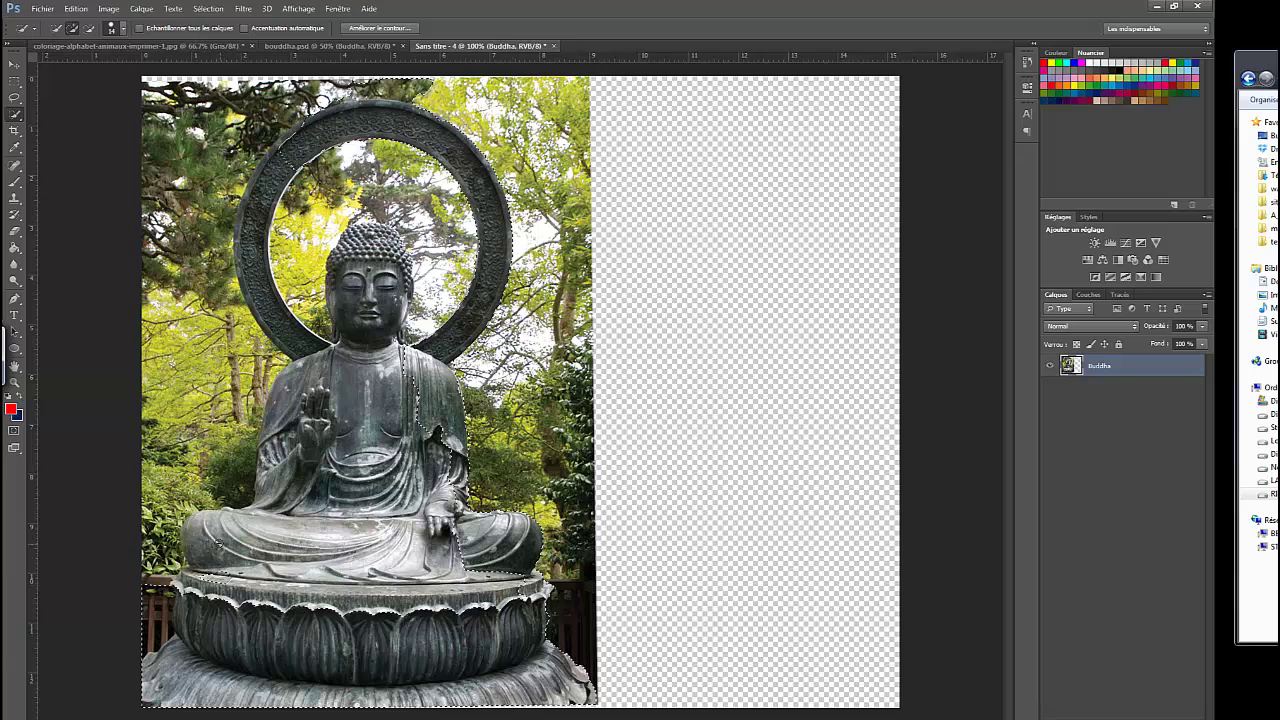
# Add the statue's crossed legs, left-hand arm and torso to the selection
pyautogui.click(212, 538)
pyautogui.click(276, 463)
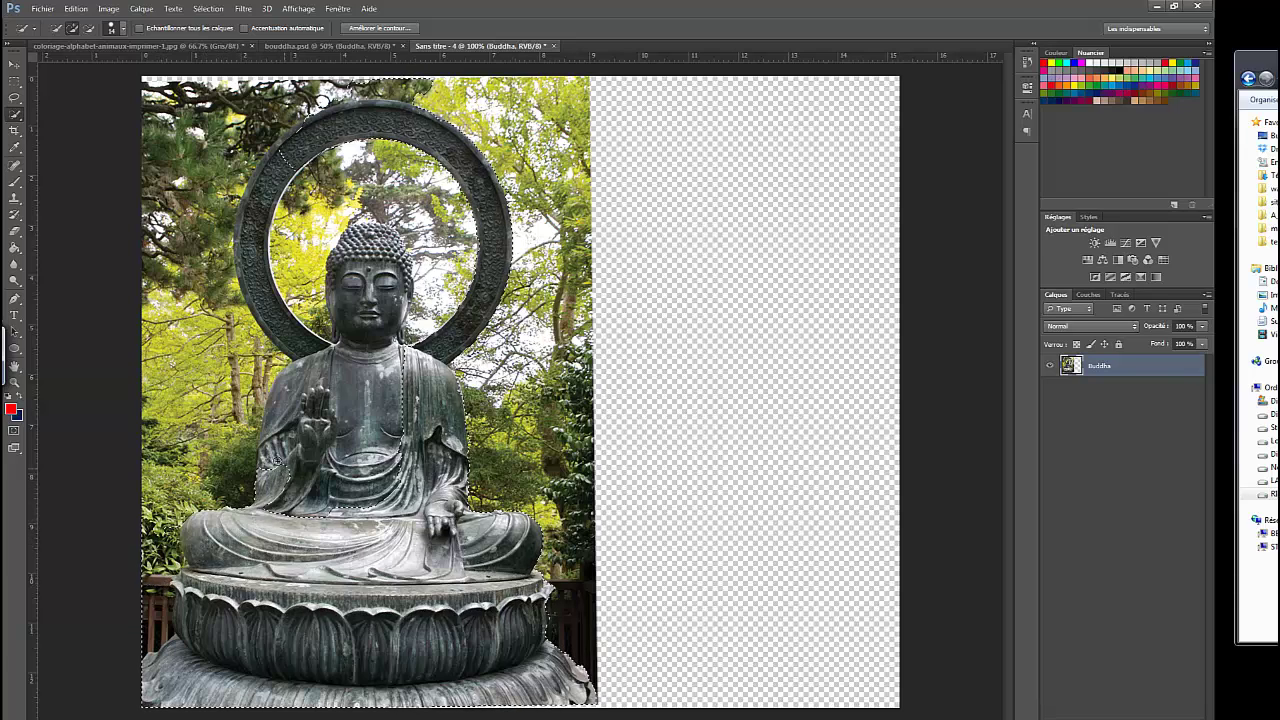
pyautogui.click(398, 465)
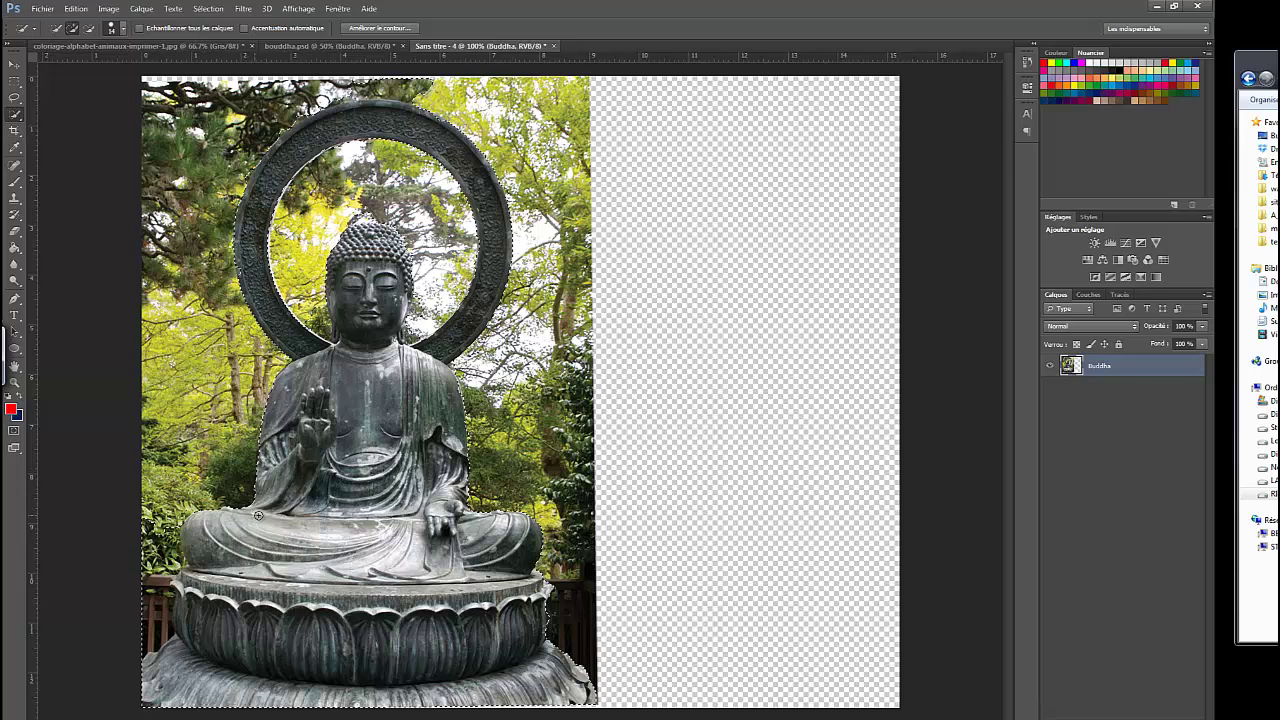
# Subtract the stray background area beside the lotus pedestal from the selection
pyautogui.press('alt')
pyautogui.press('alt')
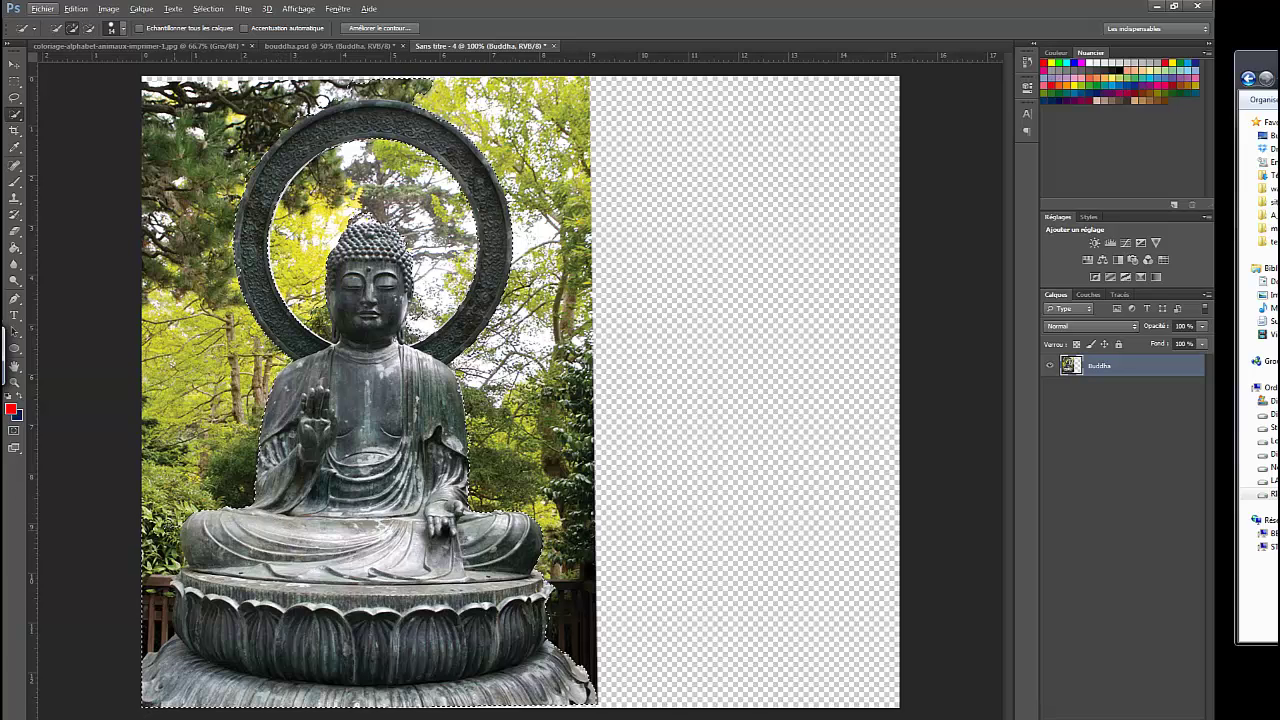
pyautogui.press('alt')
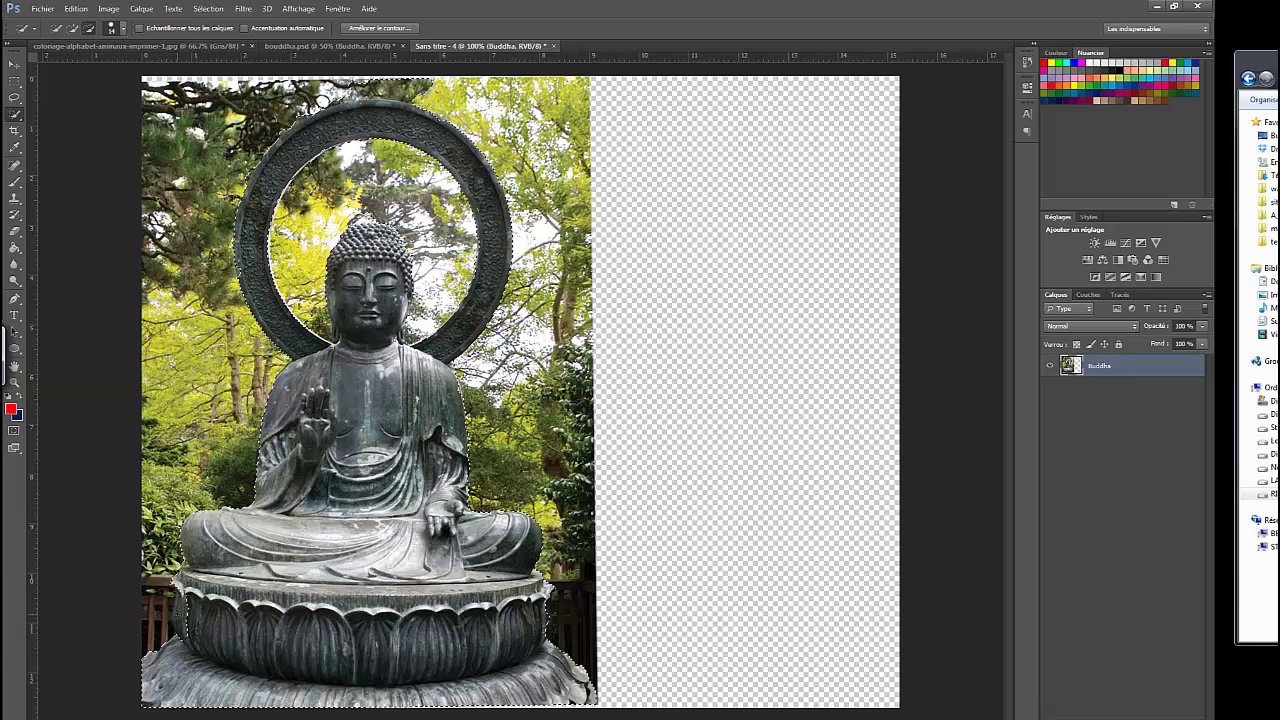
pyautogui.press('alt')
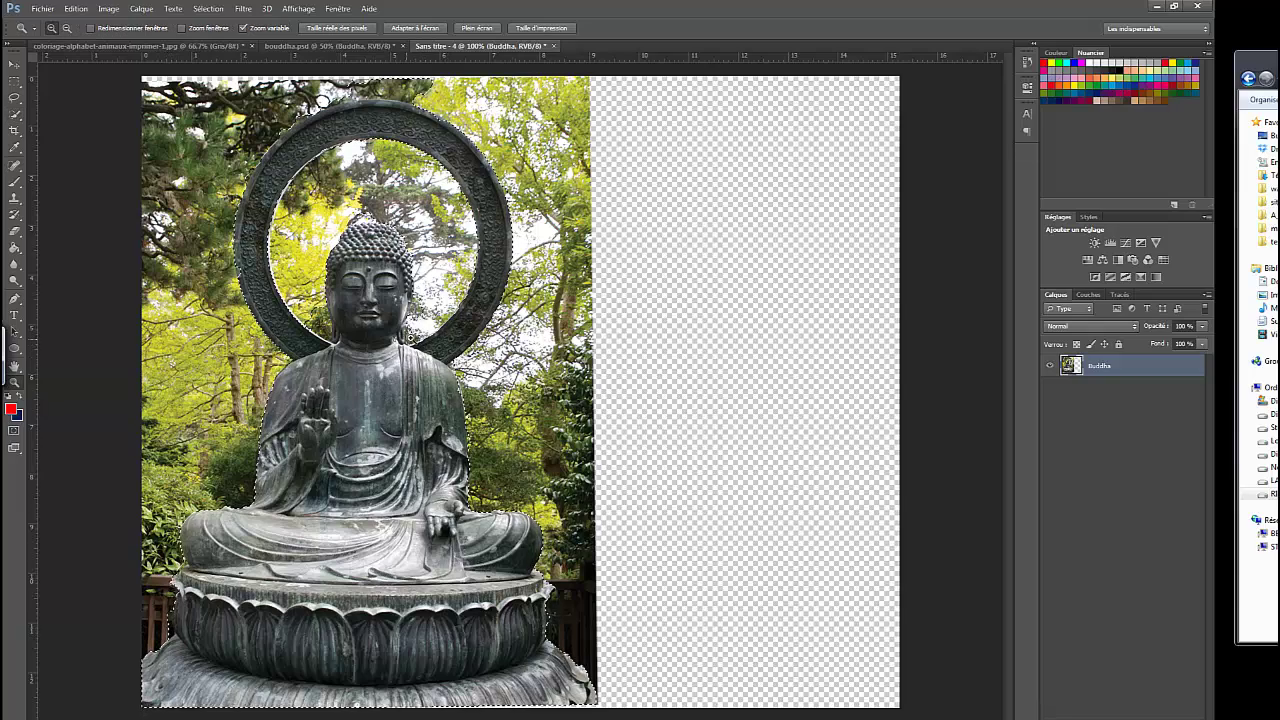
# Reduce the Quick Selection brush to 7 px and trim the excess background around the top of the statue's head from the selection
pyautogui.scroll(1, 410, 316)
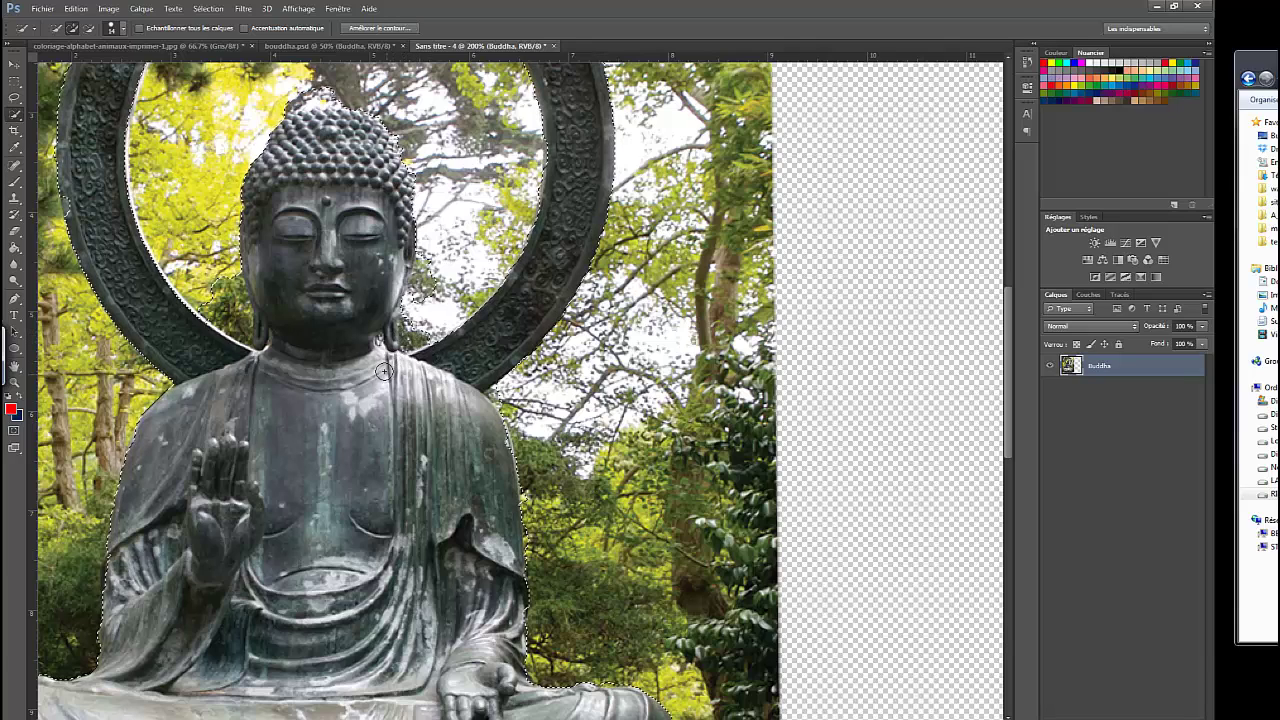
pyautogui.press('alt')
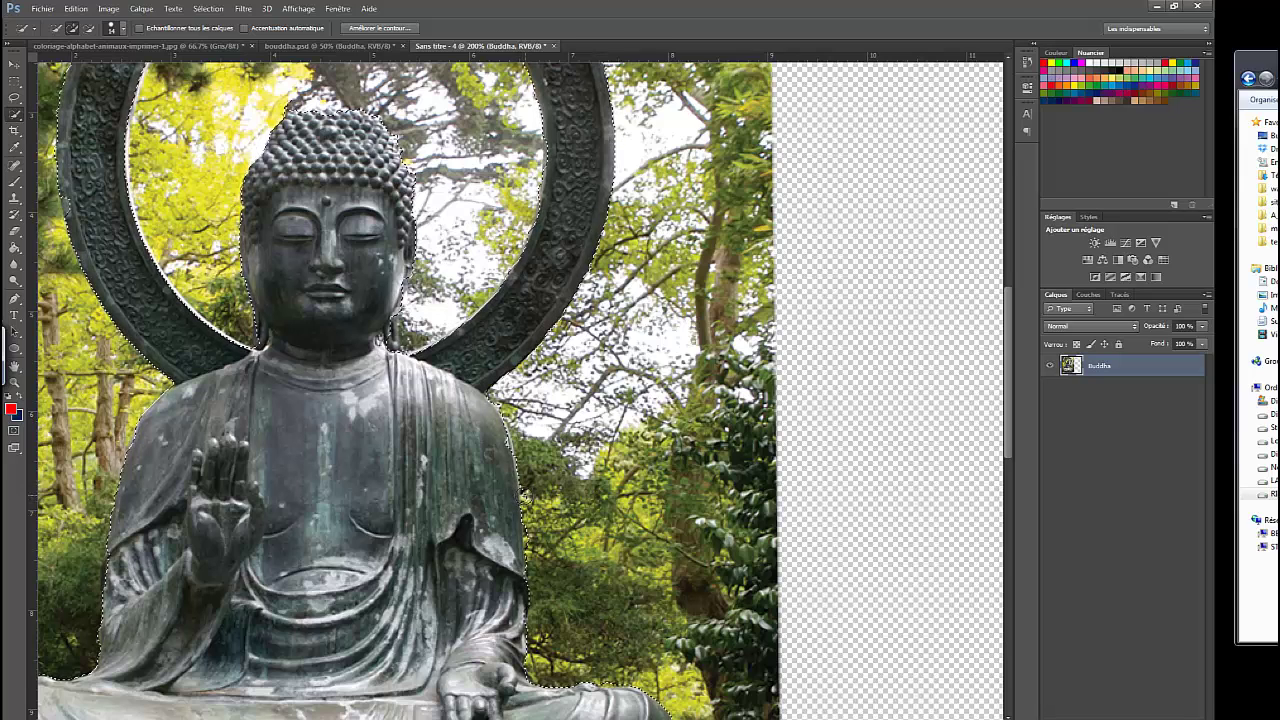
pyautogui.click(124, 31)
pyautogui.moveTo(62, 67); pyautogui.dragTo(59, 67)
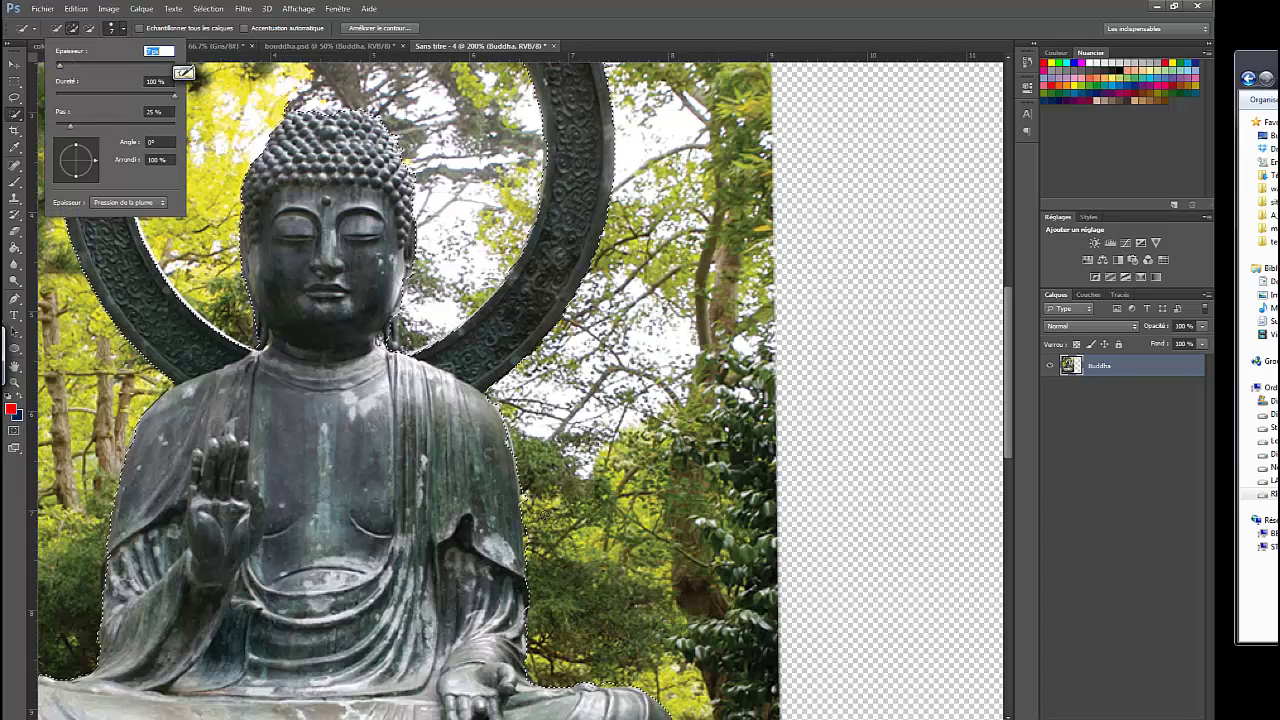
pyautogui.press('alt')
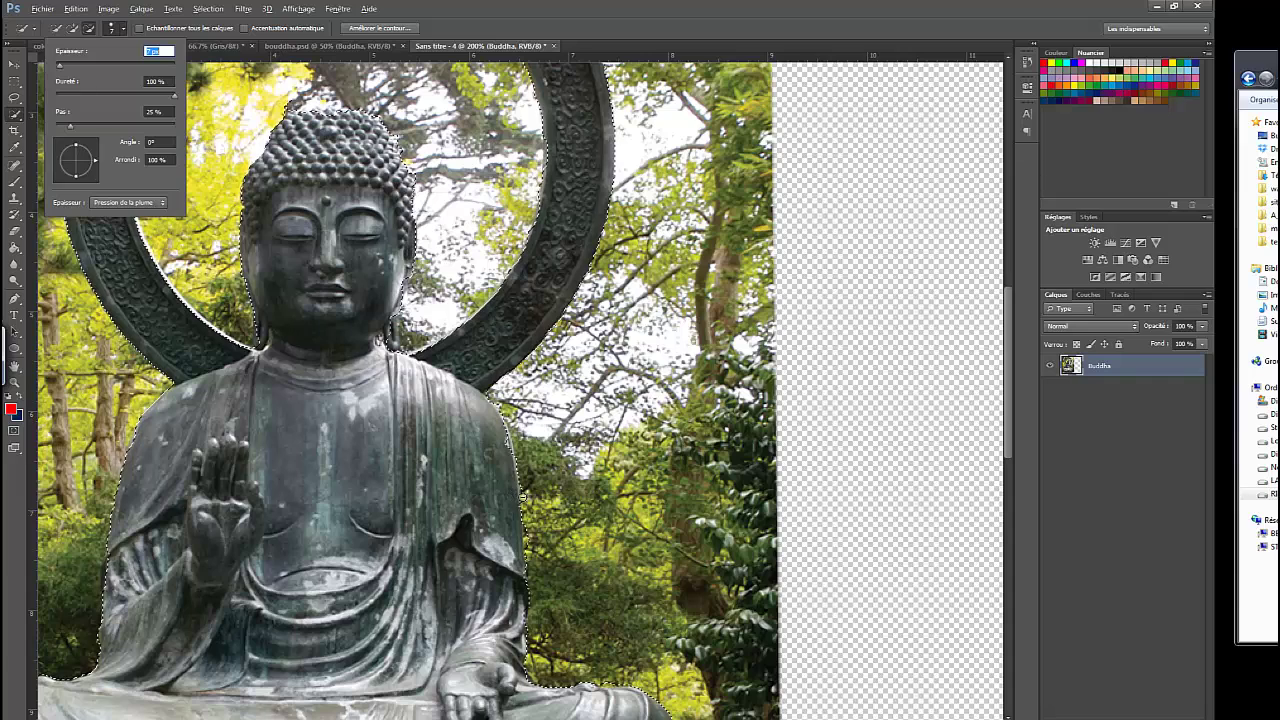
pyautogui.press('Return')
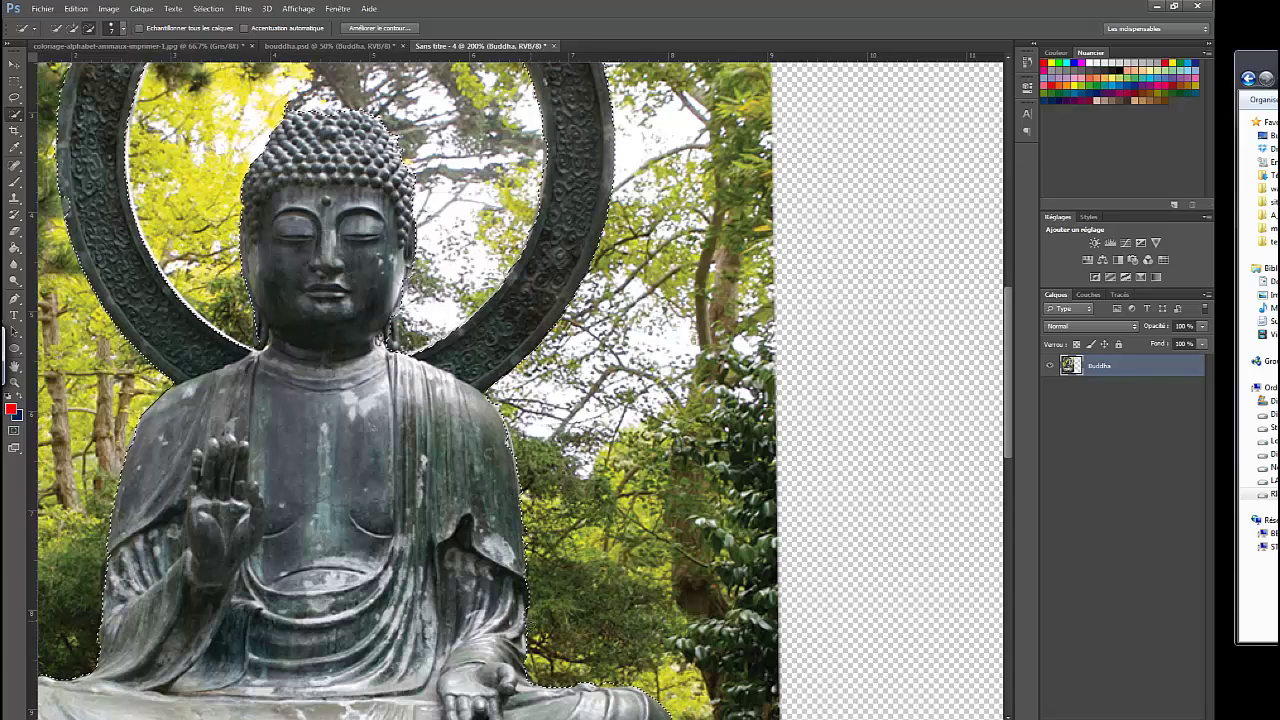
pyautogui.press('z')
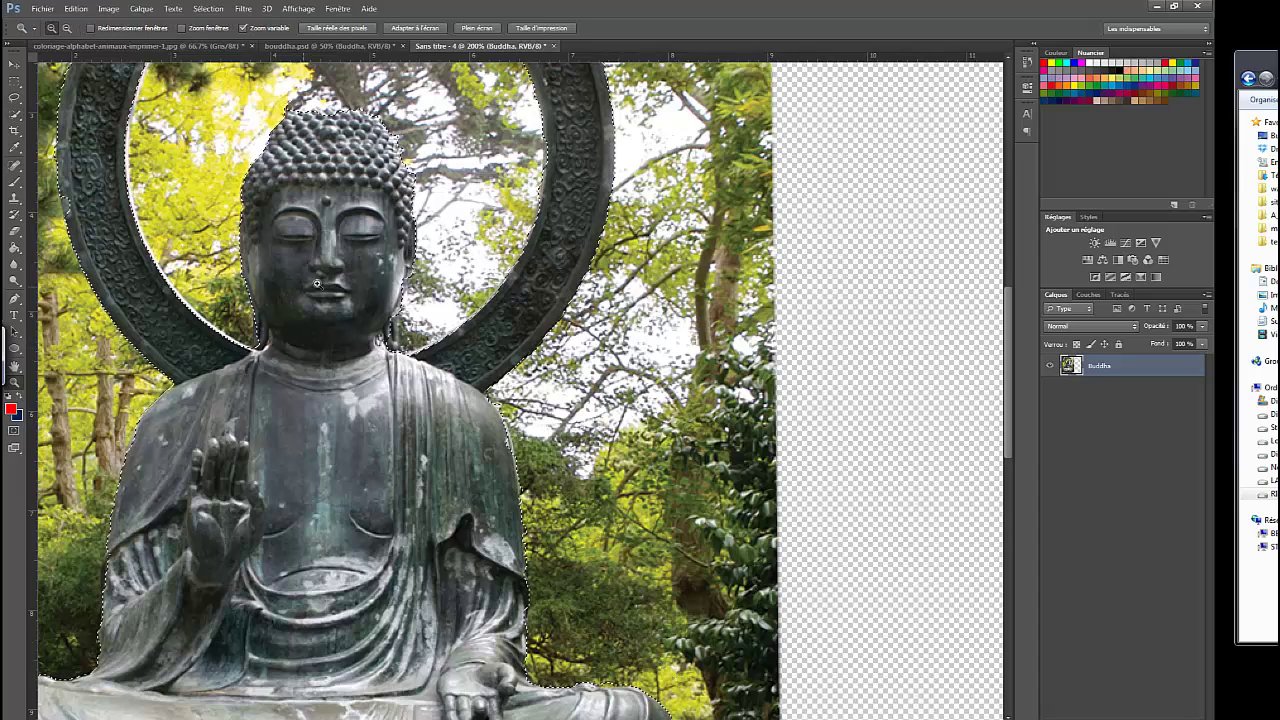
pyautogui.press('alt')
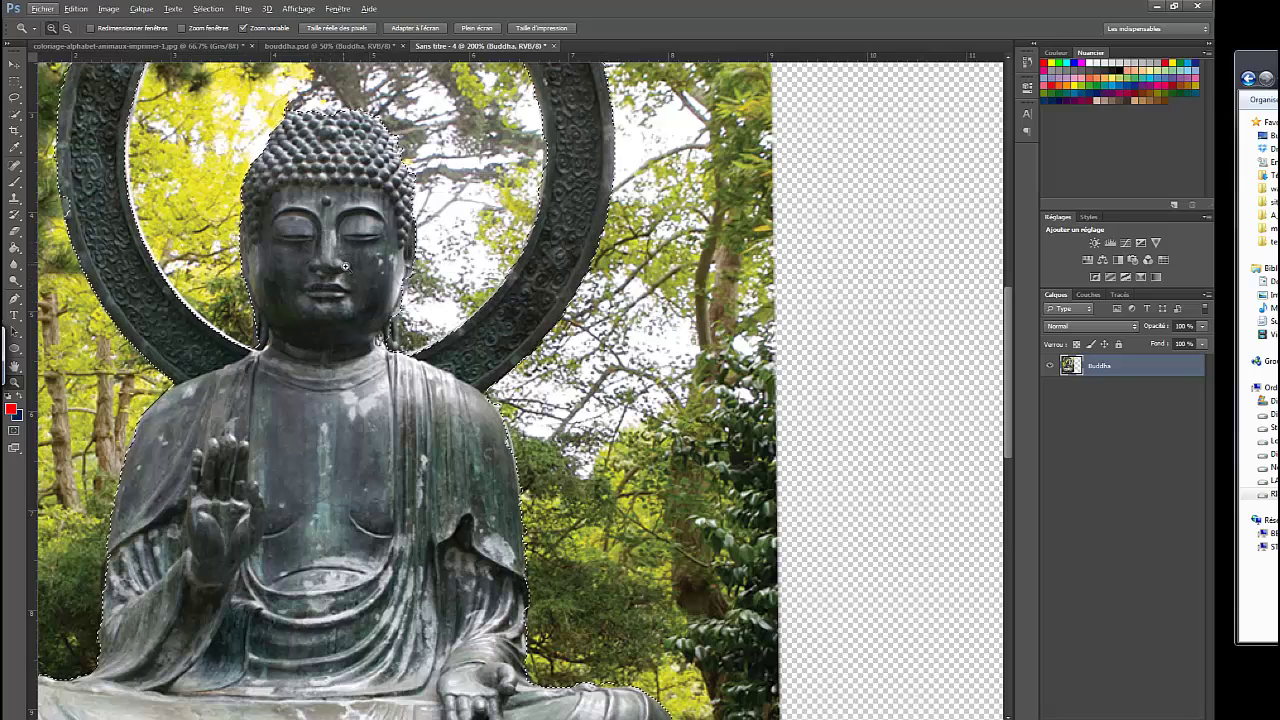
pyautogui.keyDown('alt'); pyautogui.click(363, 293); pyautogui.keyUp('alt')
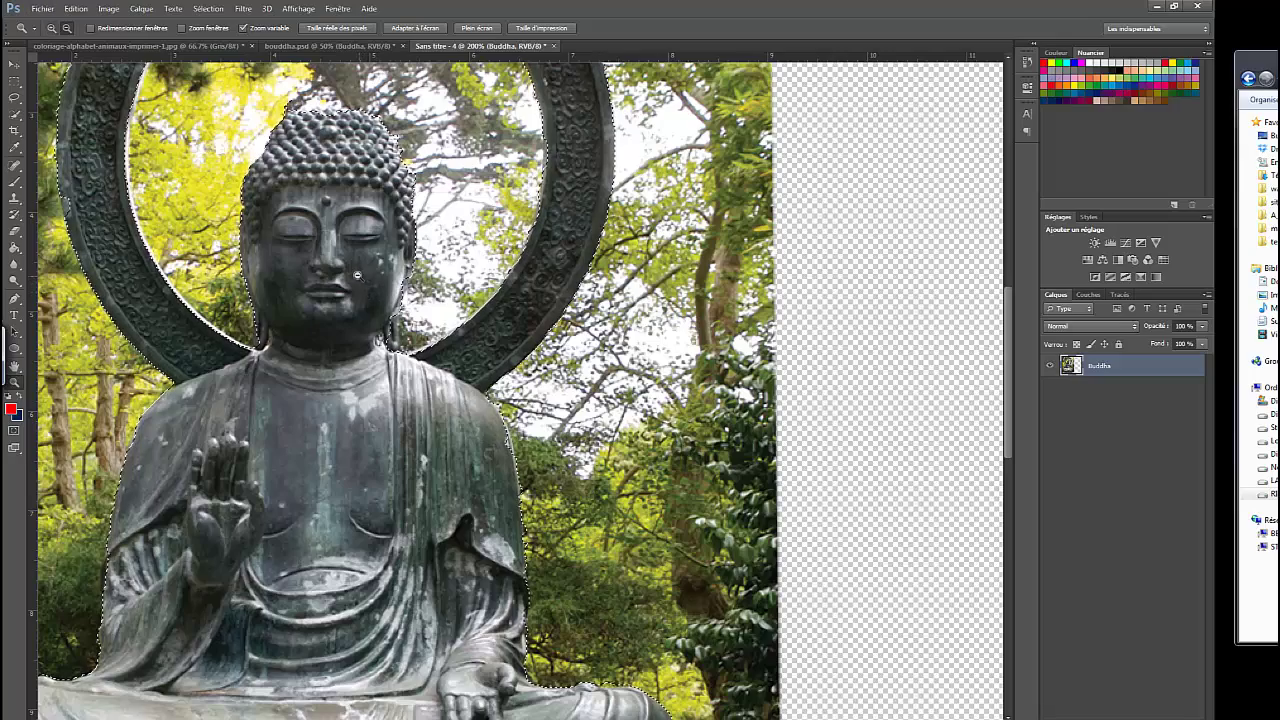
pyautogui.keyDown('alt'); pyautogui.click(352, 281); pyautogui.keyUp('alt')
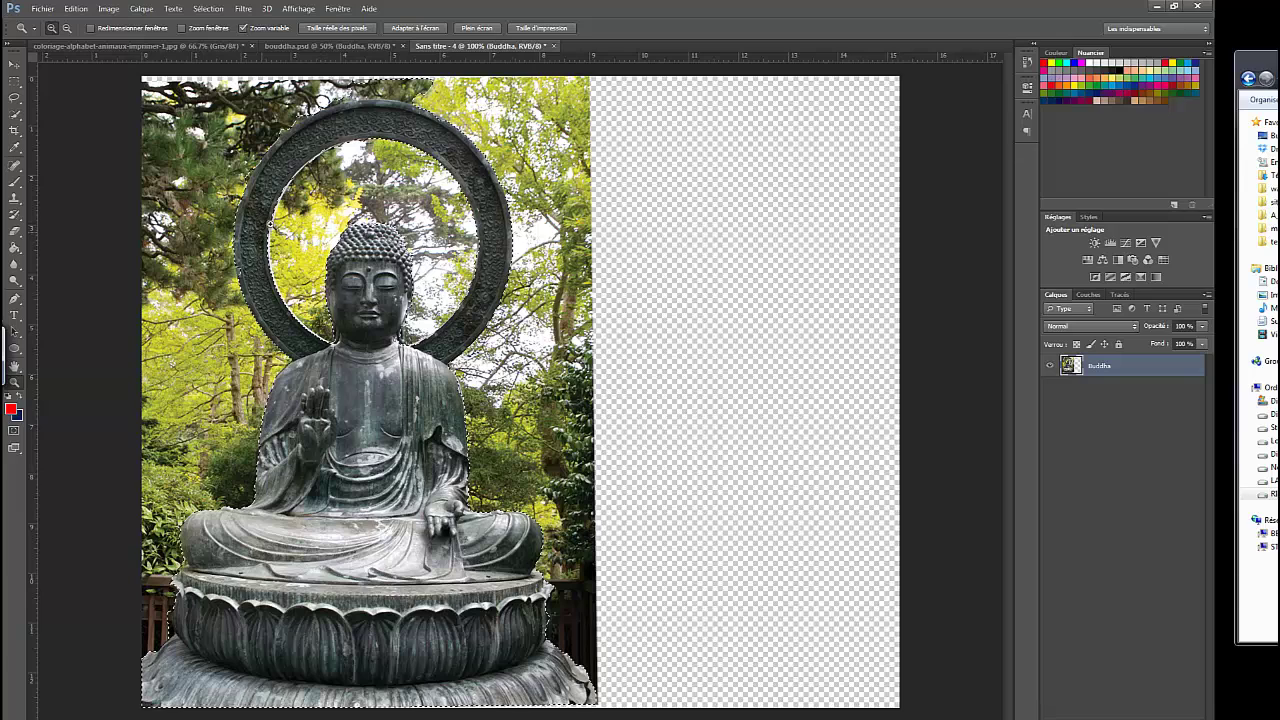
pyautogui.click(14, 113)
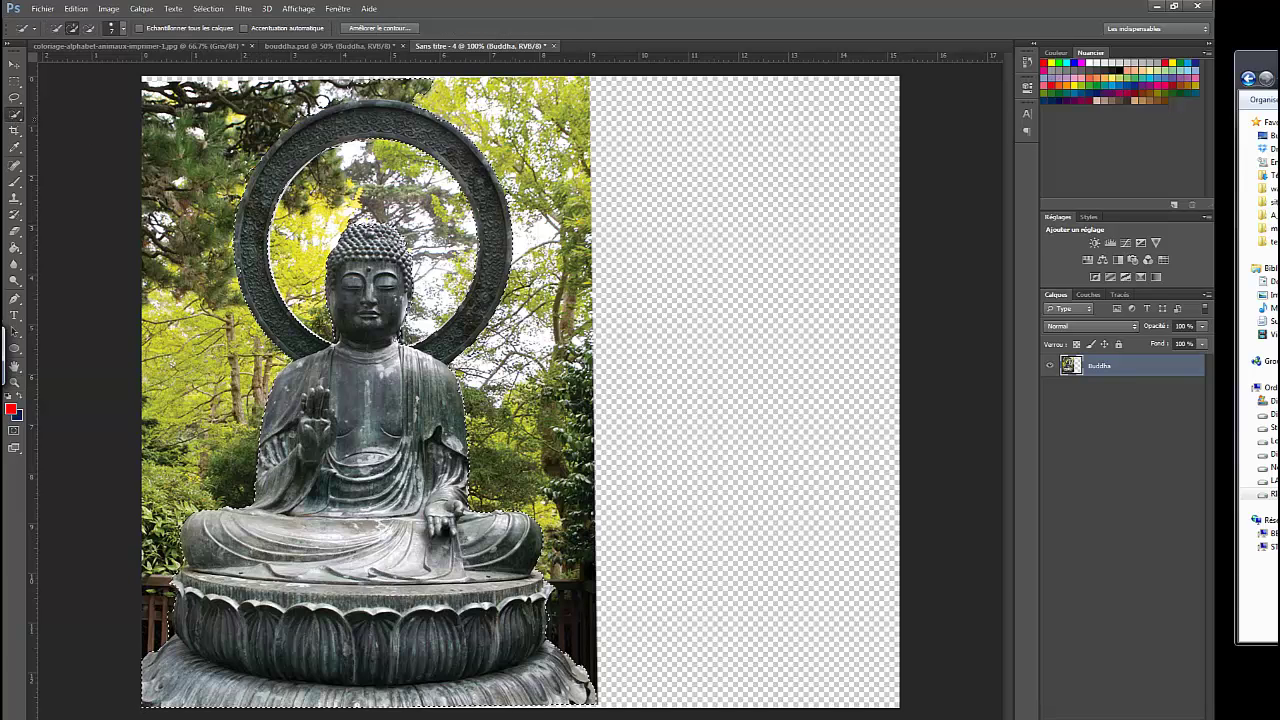
pyautogui.press('alt')
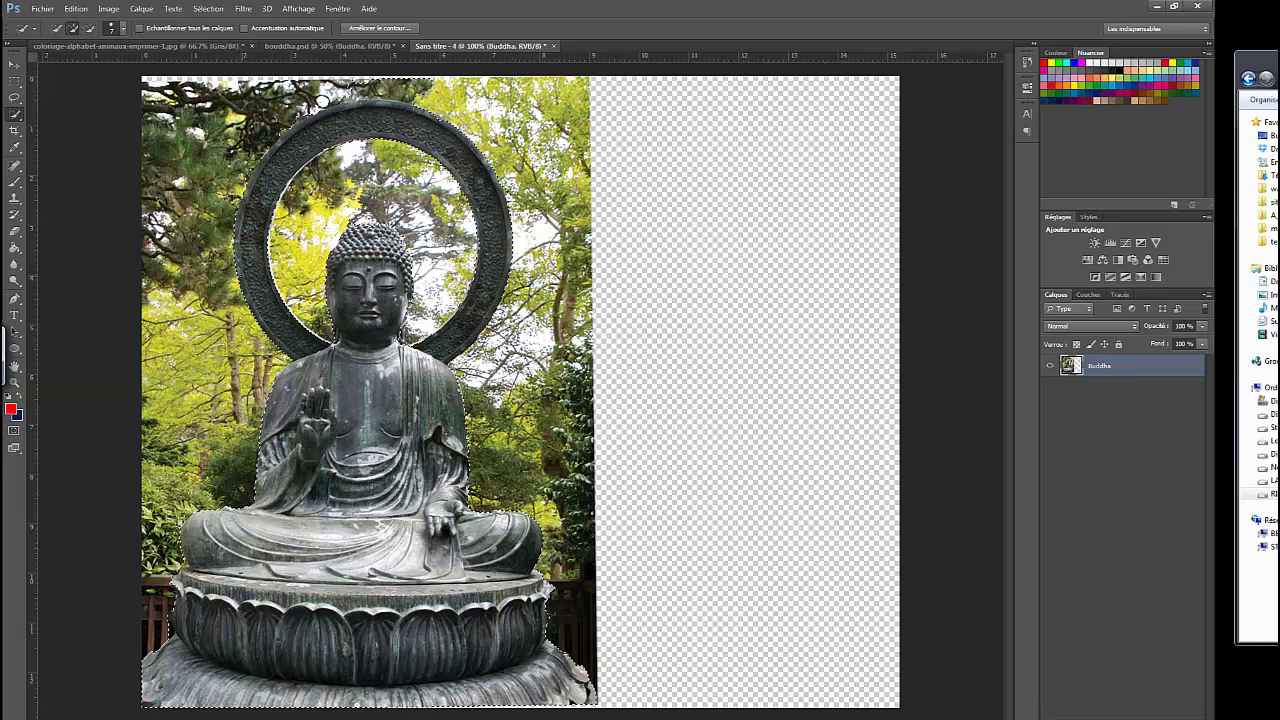
pyautogui.press('alt')
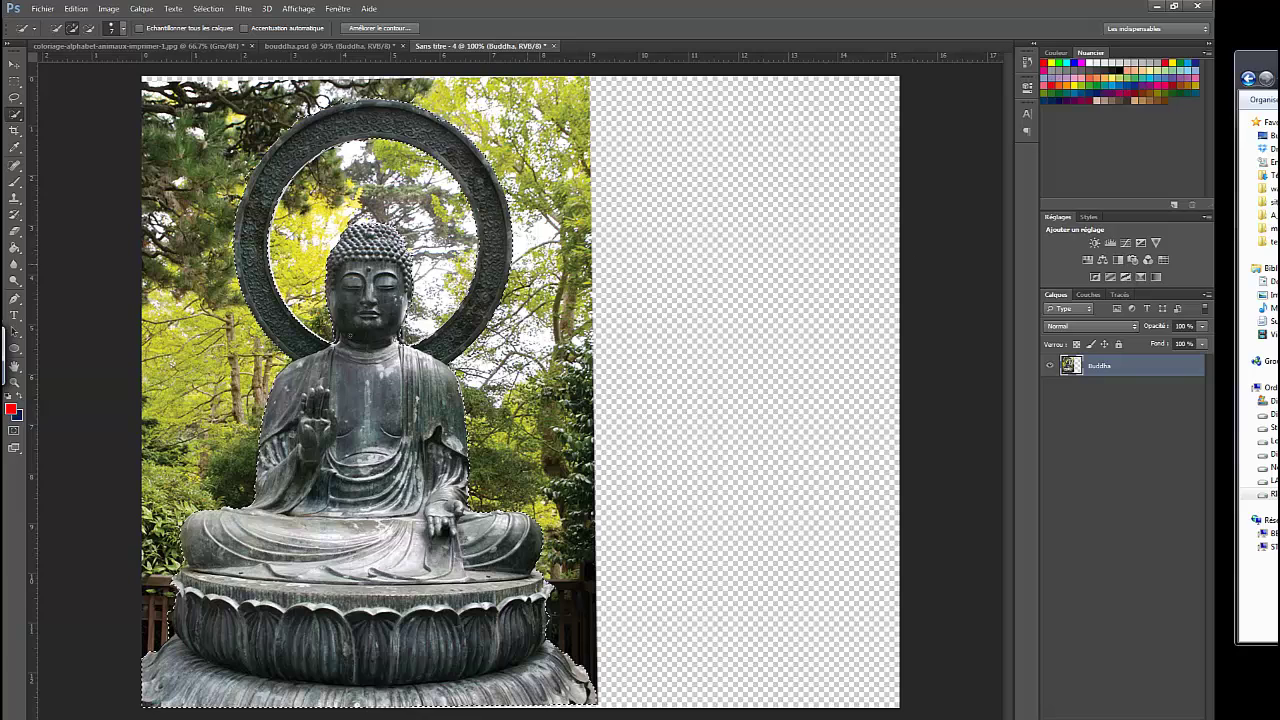
# Switch to Quick Mask mode and use the Brush tool to mask the leaves left along the ring's outer left edge
pyautogui.click(14, 432)
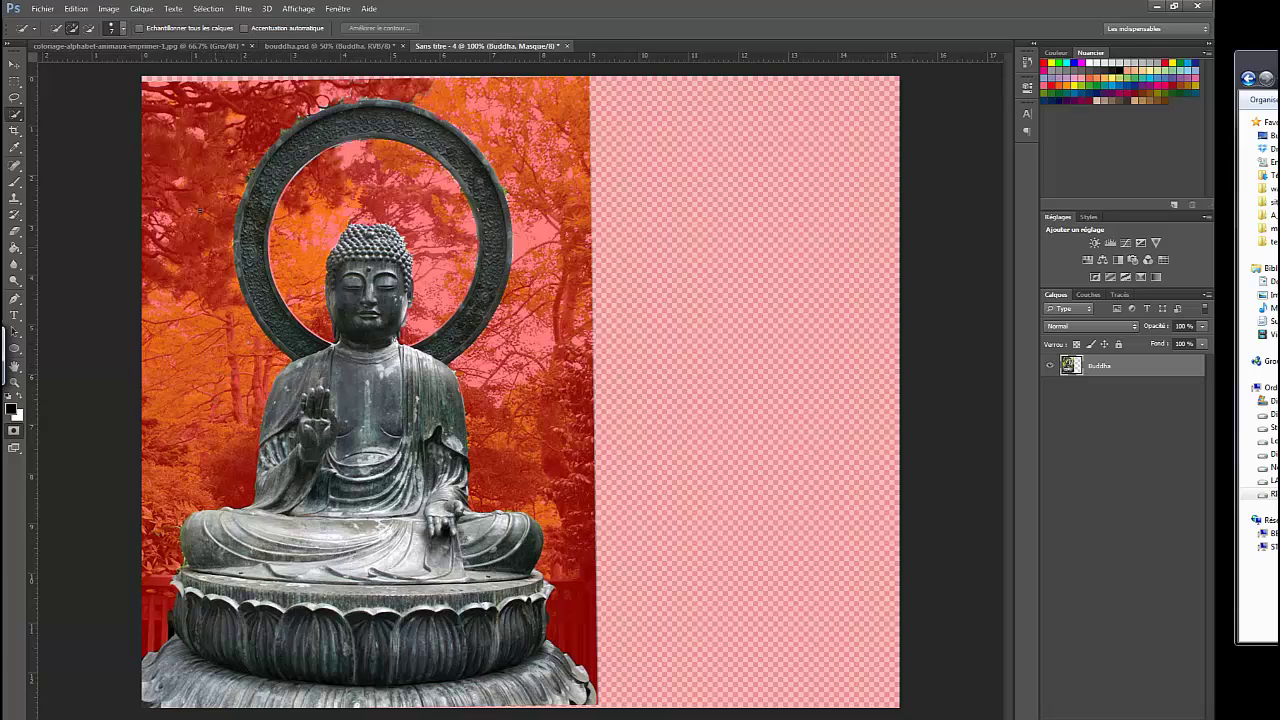
pyautogui.click(15, 185)
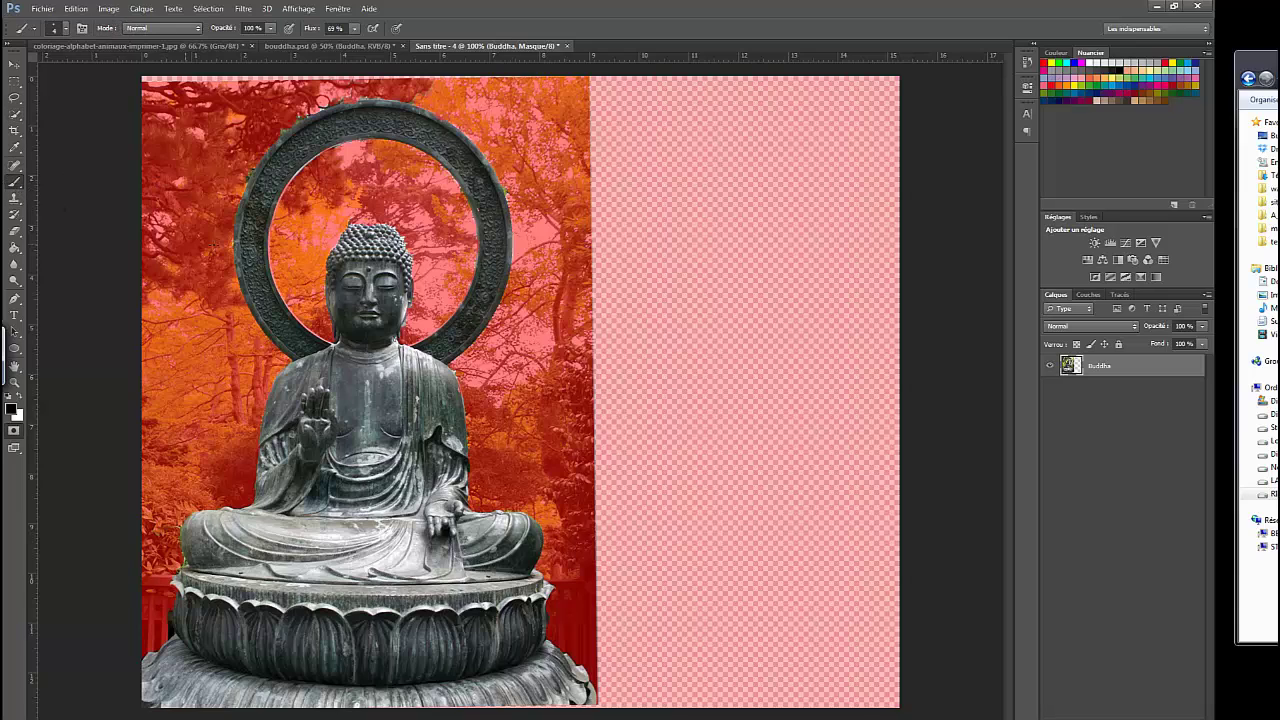
pyautogui.press('z')
pyautogui.click(248, 176)
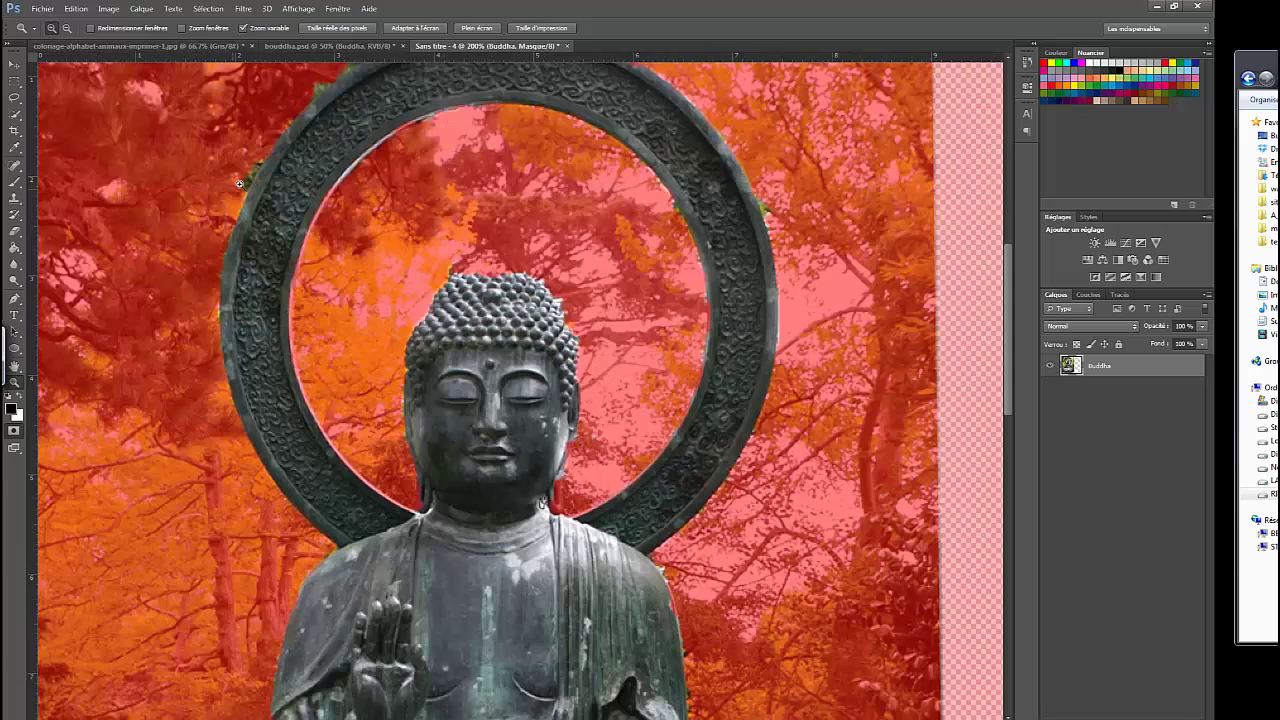
pyautogui.click(240, 180)
pyautogui.press('b')
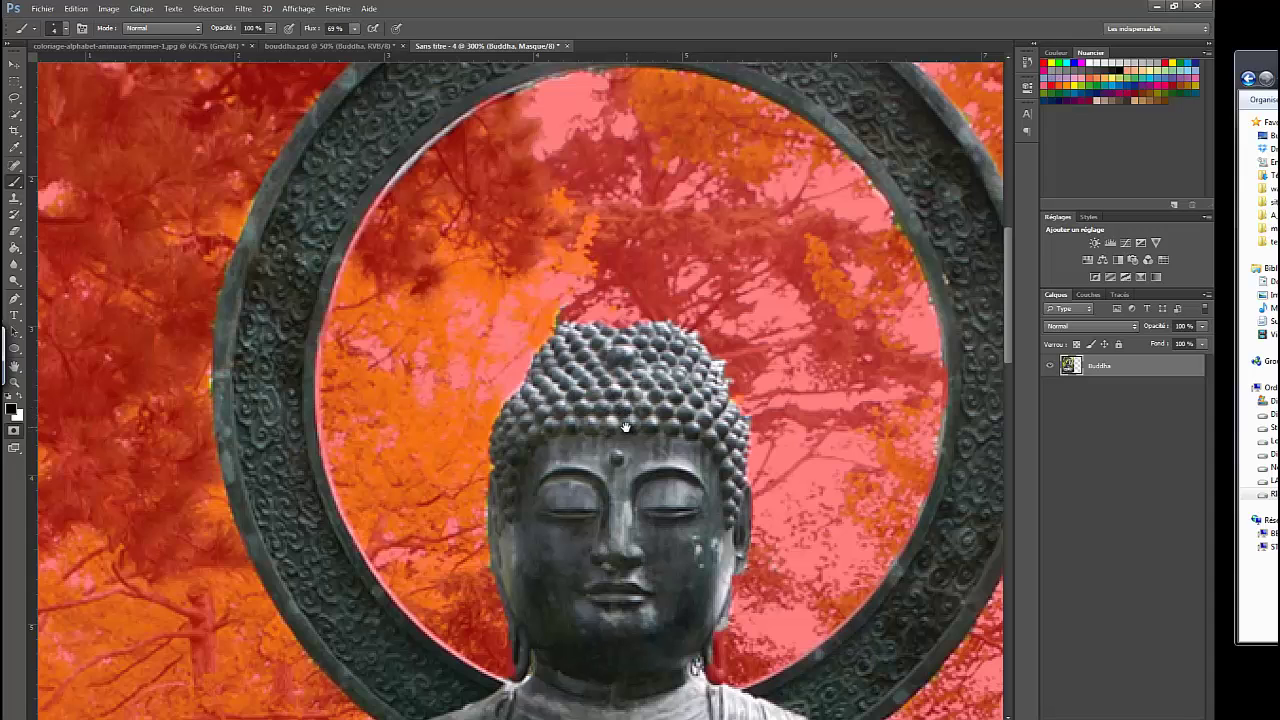
# Set the brush size to 9 px and mask the background gap between the lotus pedestal and the stone base on the left side
pyautogui.moveTo(647, 441)
pyautogui.mouseDown()
pyautogui.moveTo(527, 390)
pyautogui.moveTo(742, 275)
pyautogui.moveTo(731, 274)
pyautogui.mouseUp()
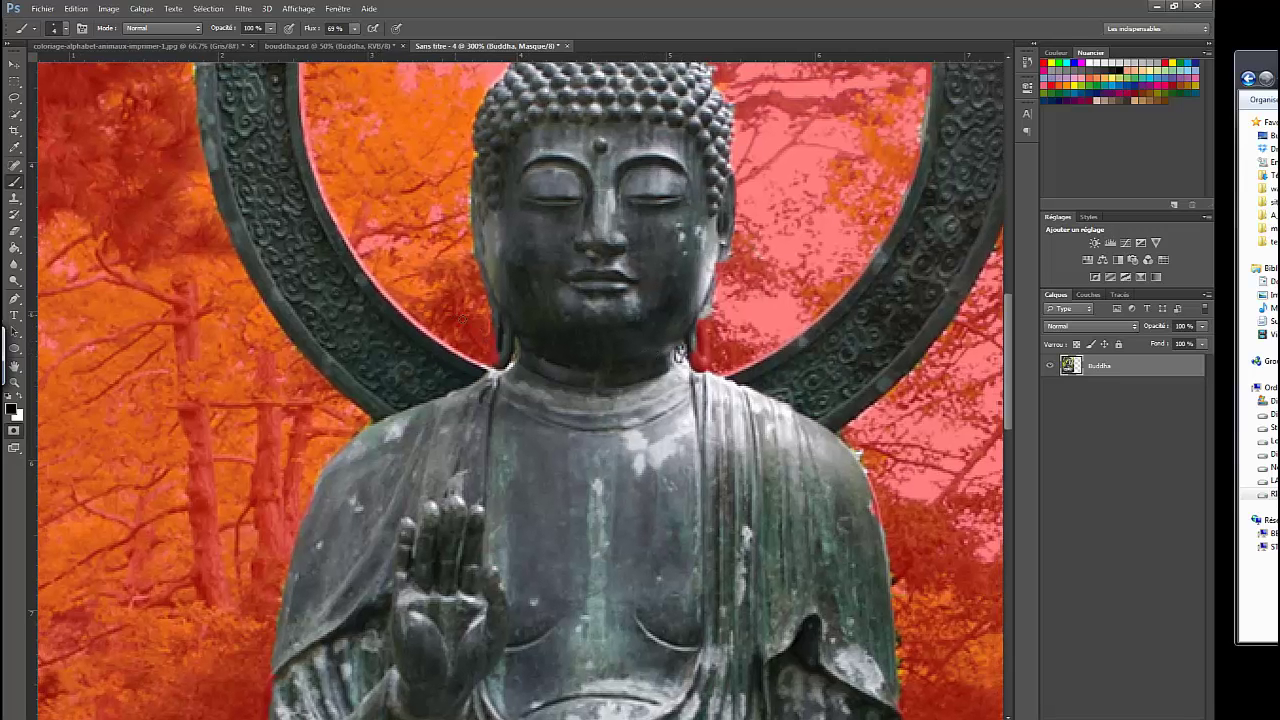
pyautogui.moveTo(774, 543); pyautogui.dragTo(623, 416)
pyautogui.moveTo(694, 495); pyautogui.dragTo(623, 466)
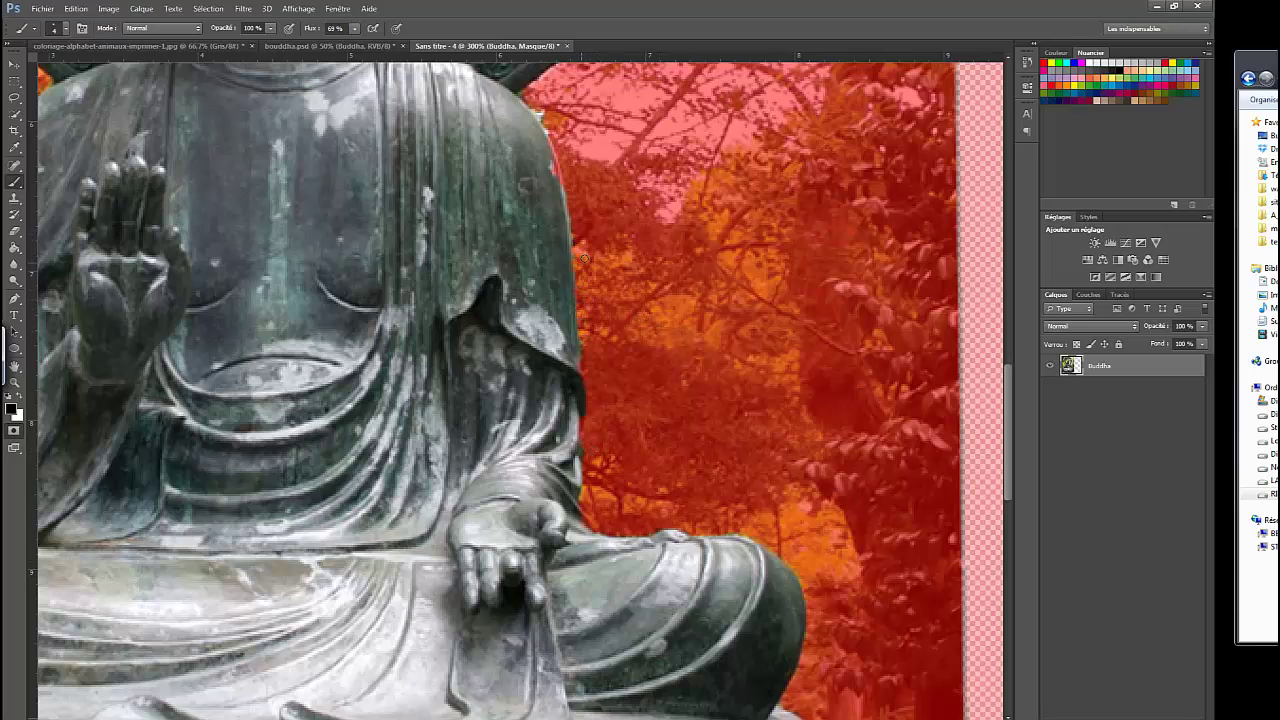
pyautogui.moveTo(760, 374); pyautogui.dragTo(686, 320)
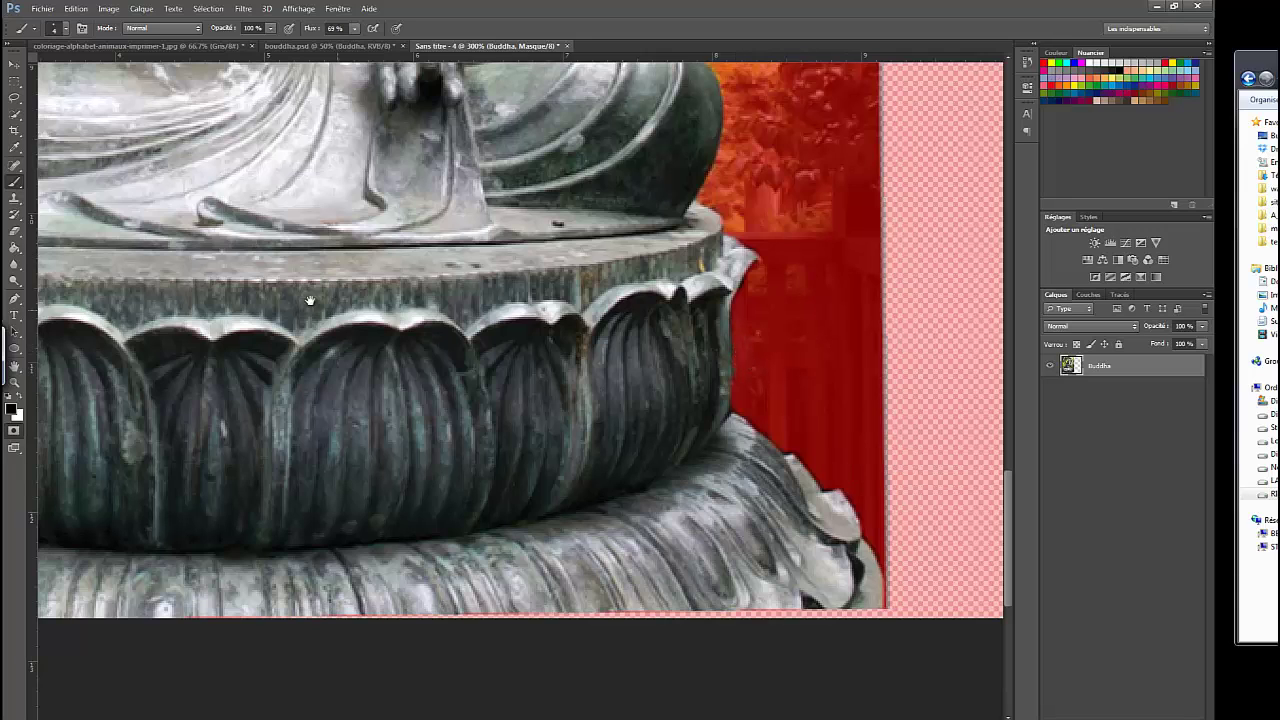
pyautogui.moveTo(348, 295); pyautogui.dragTo(850, 460)
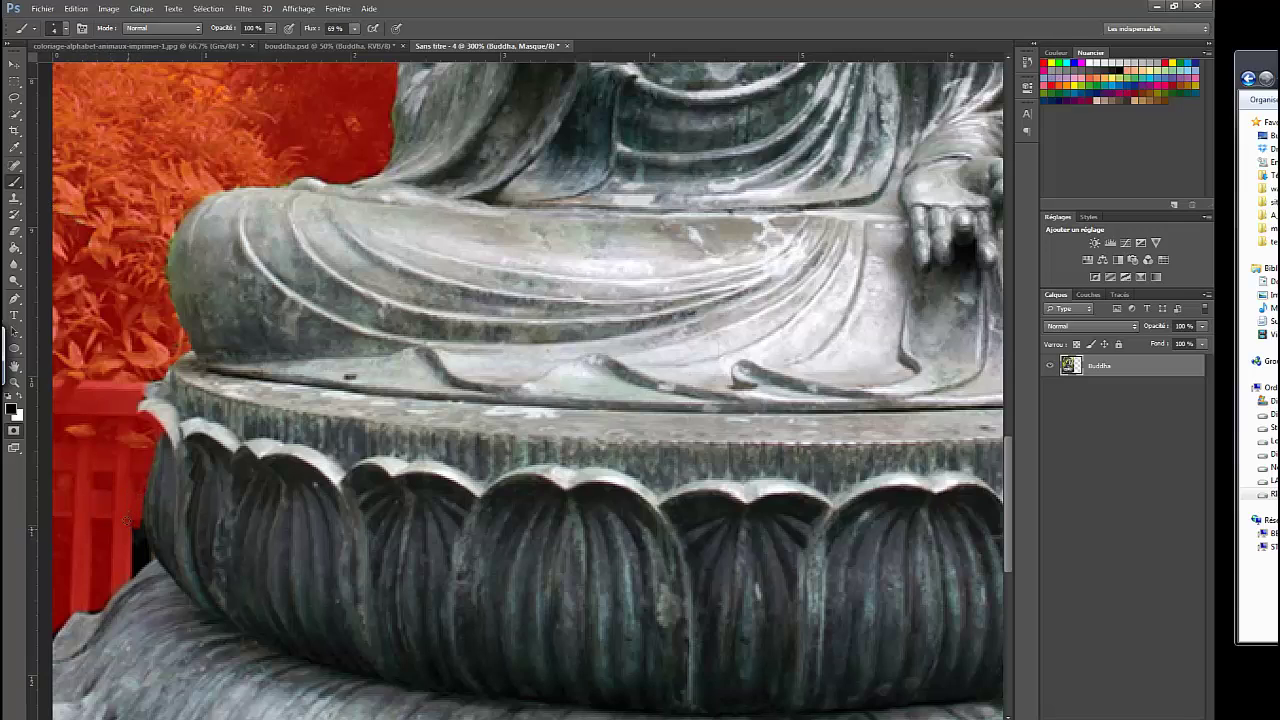
pyautogui.rightClick(129, 490)
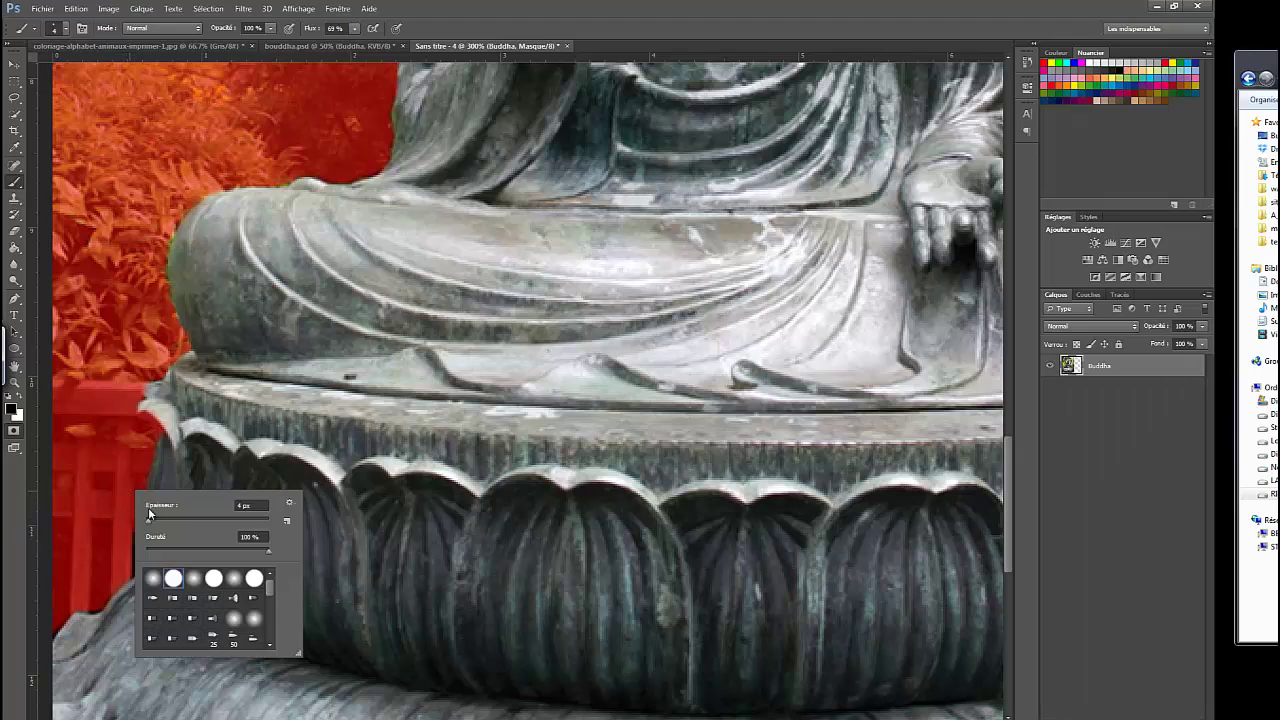
pyautogui.moveTo(148, 521); pyautogui.dragTo(127, 568)
pyautogui.press('Return')
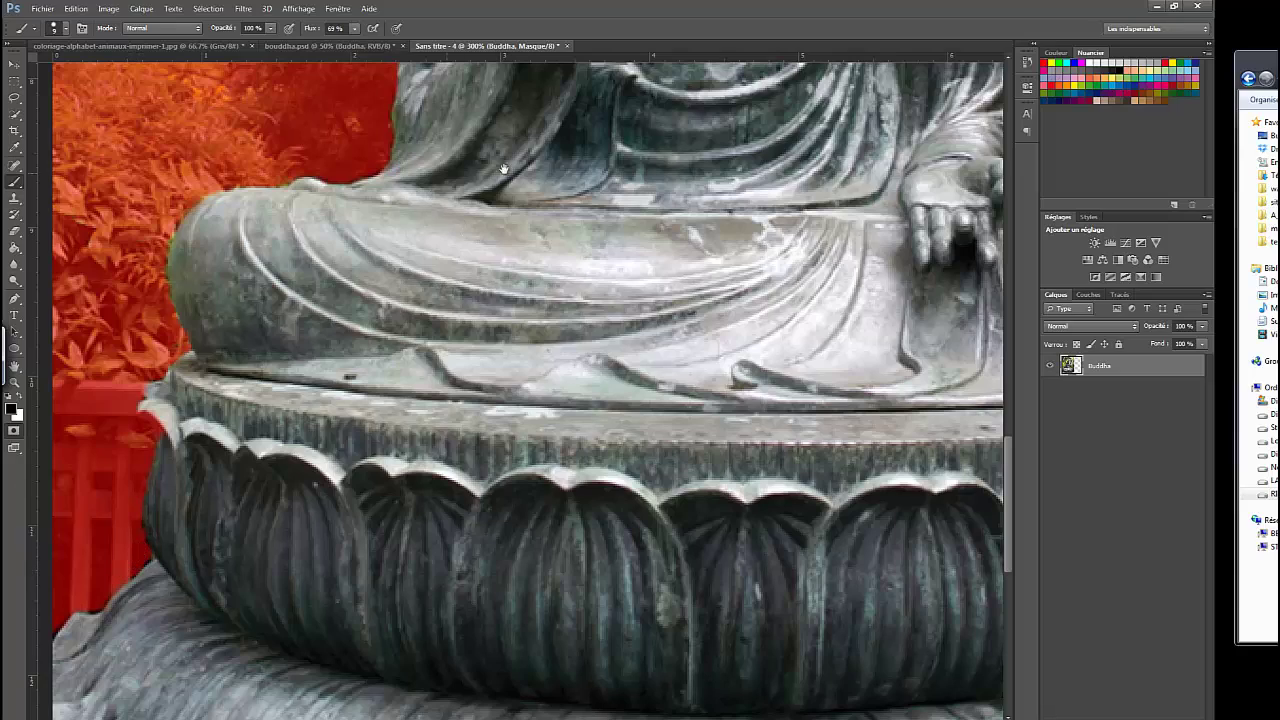
# Reduce the brush size to 5 px and mask the background spot where the ring meets the statue's right-hand shoulder
pyautogui.moveTo(561, 167); pyautogui.dragTo(286, 423)
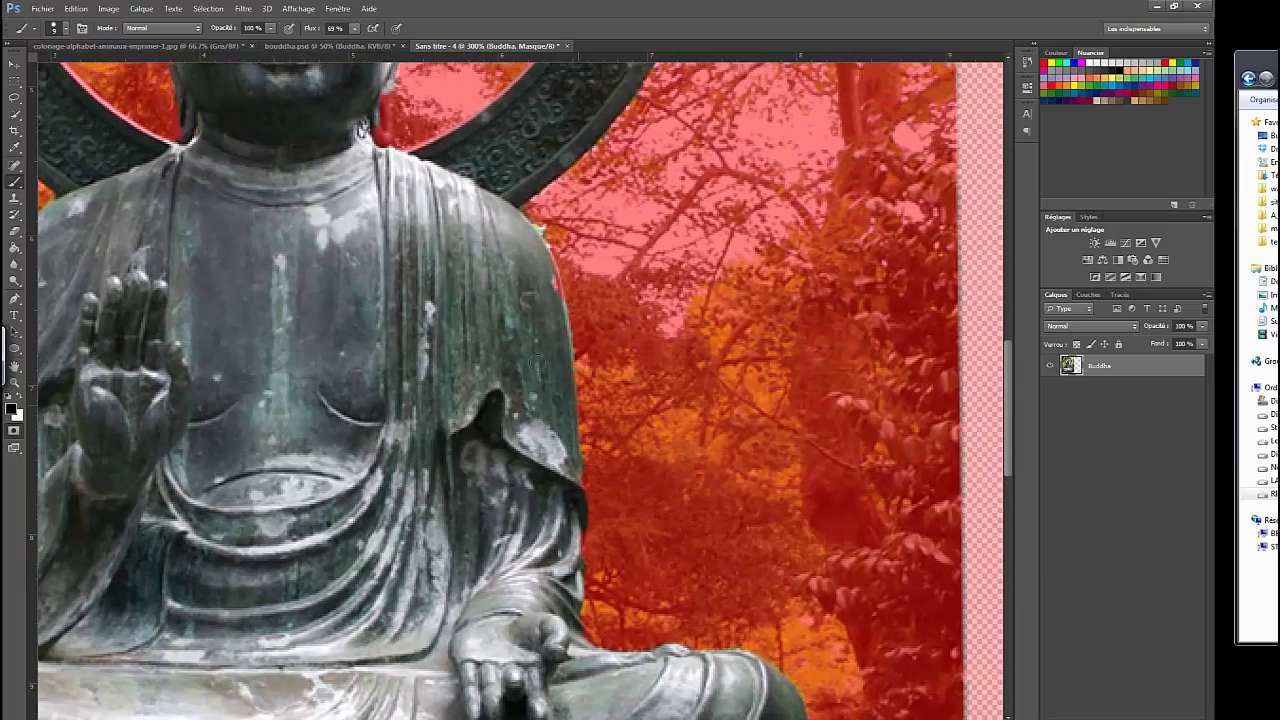
pyautogui.moveTo(359, 278); pyautogui.dragTo(399, 448)
pyautogui.rightClick(581, 390)
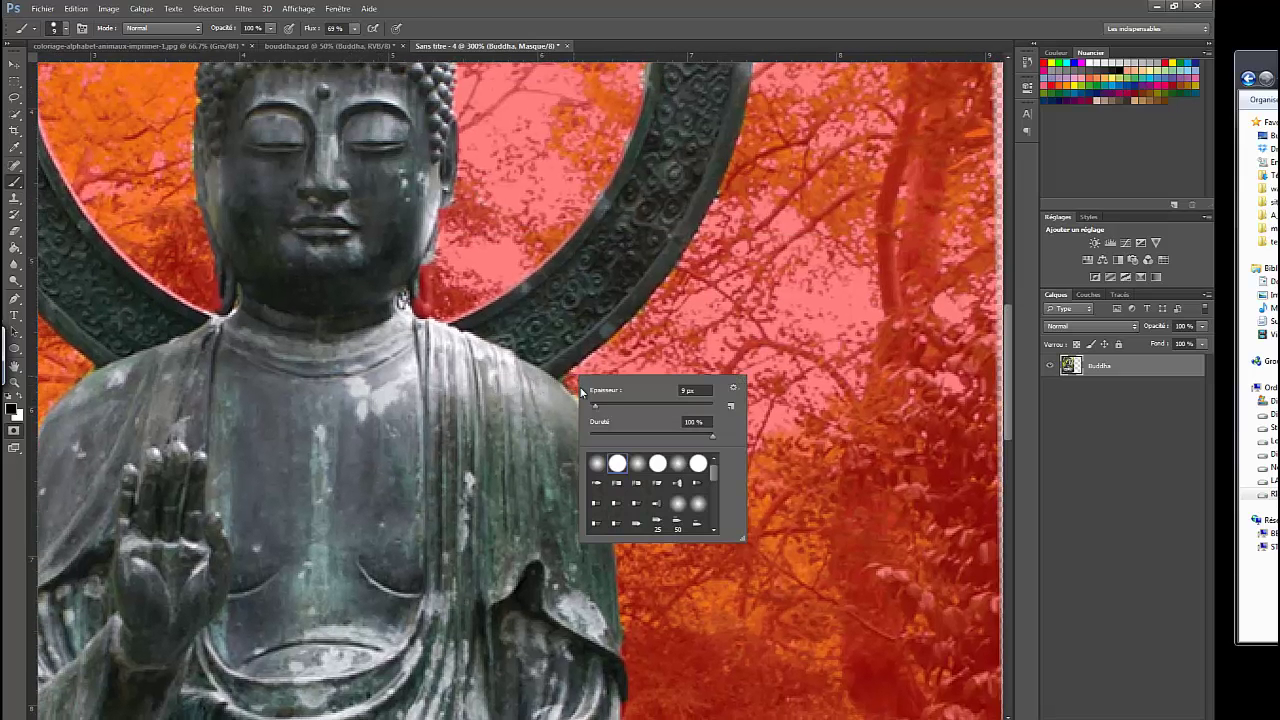
pyautogui.moveTo(592, 404); pyautogui.dragTo(590, 405)
pyautogui.click(567, 381)
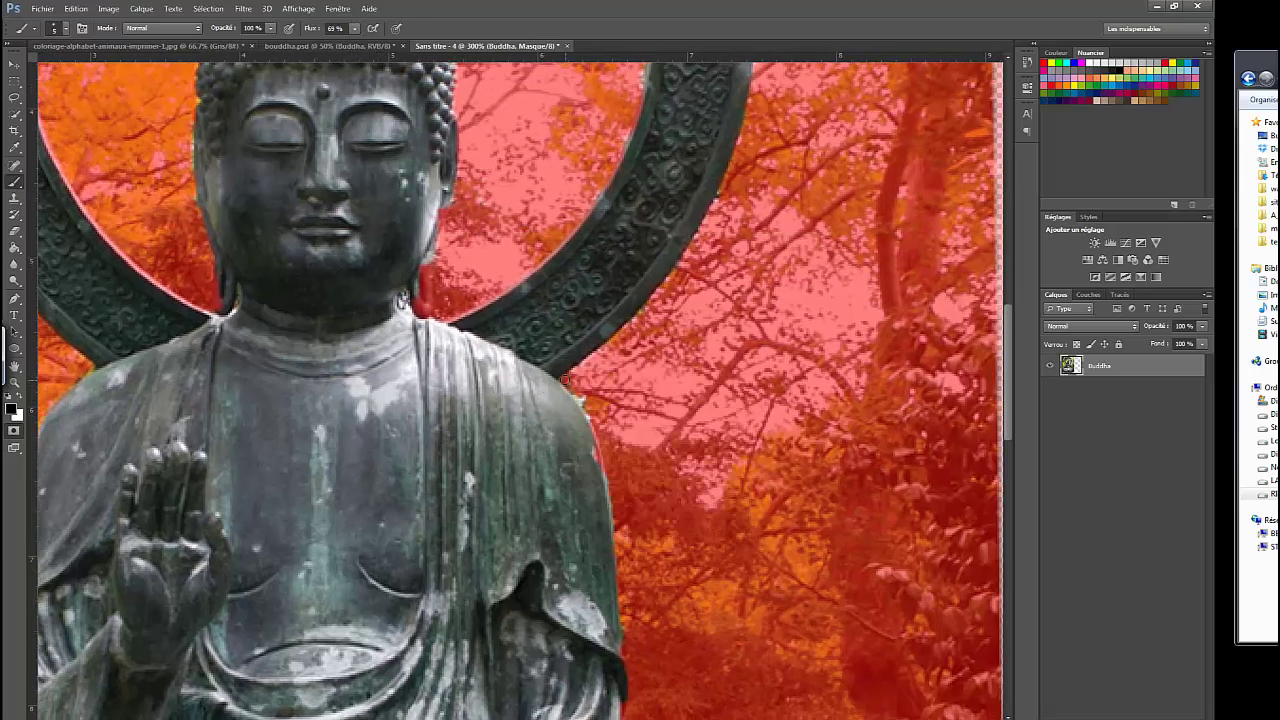
# Mask the leftover leaves along the ring's outer right edge
pyautogui.moveTo(579, 207); pyautogui.dragTo(605, 520)
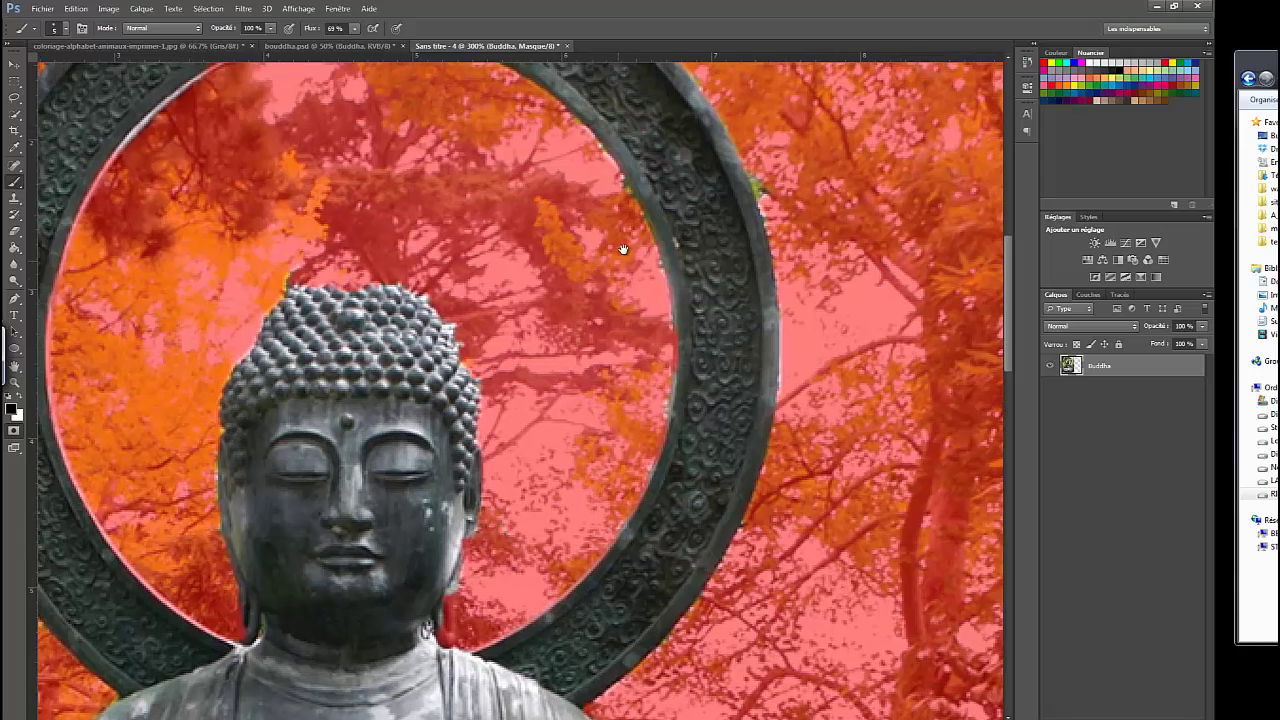
pyautogui.rightClick(762, 185)
pyautogui.click(760, 185)
pyautogui.moveTo(505, 286)
pyautogui.mouseDown()
pyautogui.moveTo(585, 326)
pyautogui.moveTo(730, 515)
pyautogui.mouseUp()
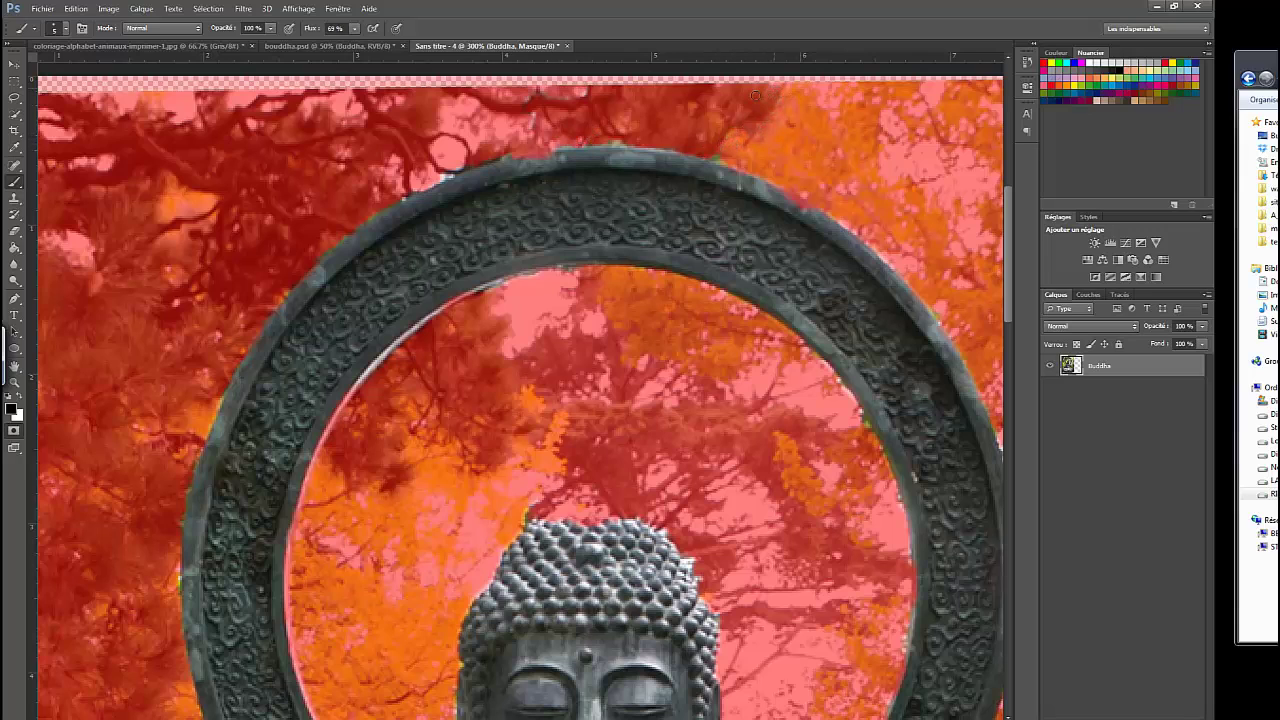
# Exit Quick Mask mode to convert the retouched mask back into a selection and check it around the whole statue
pyautogui.click(18, 434)
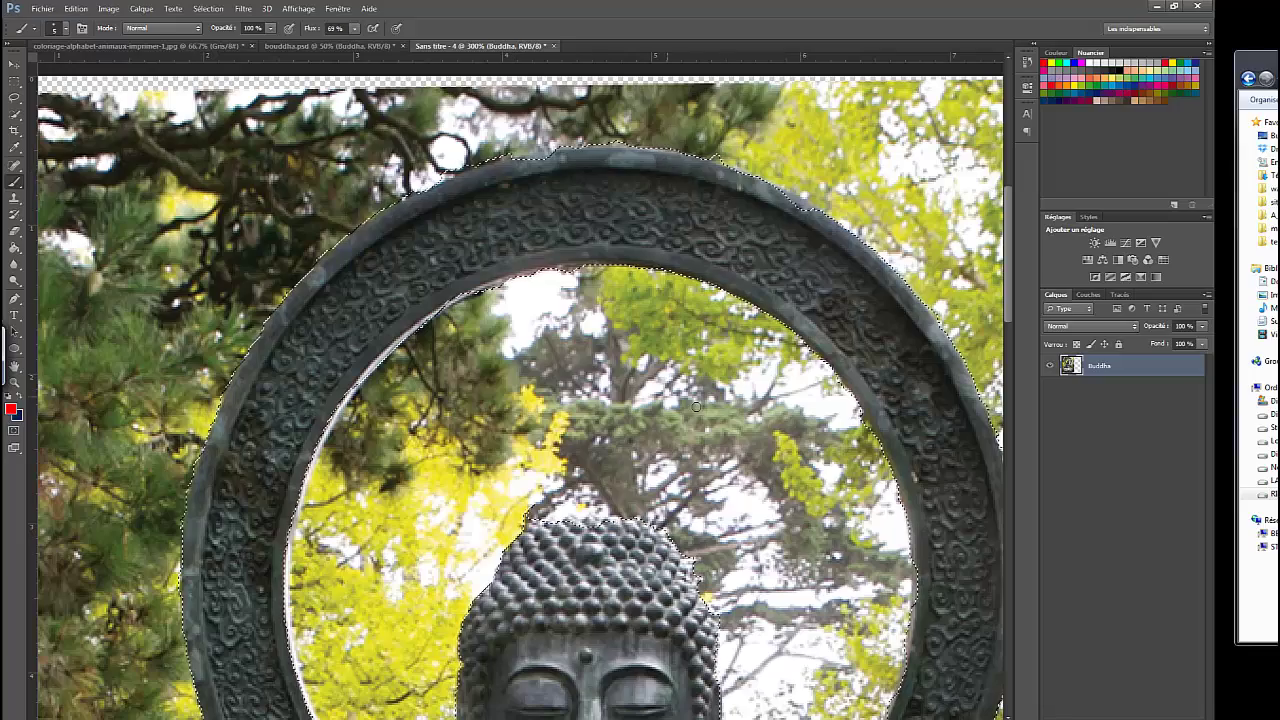
pyautogui.press('z')
pyautogui.click(615, 375)
pyautogui.press('super')
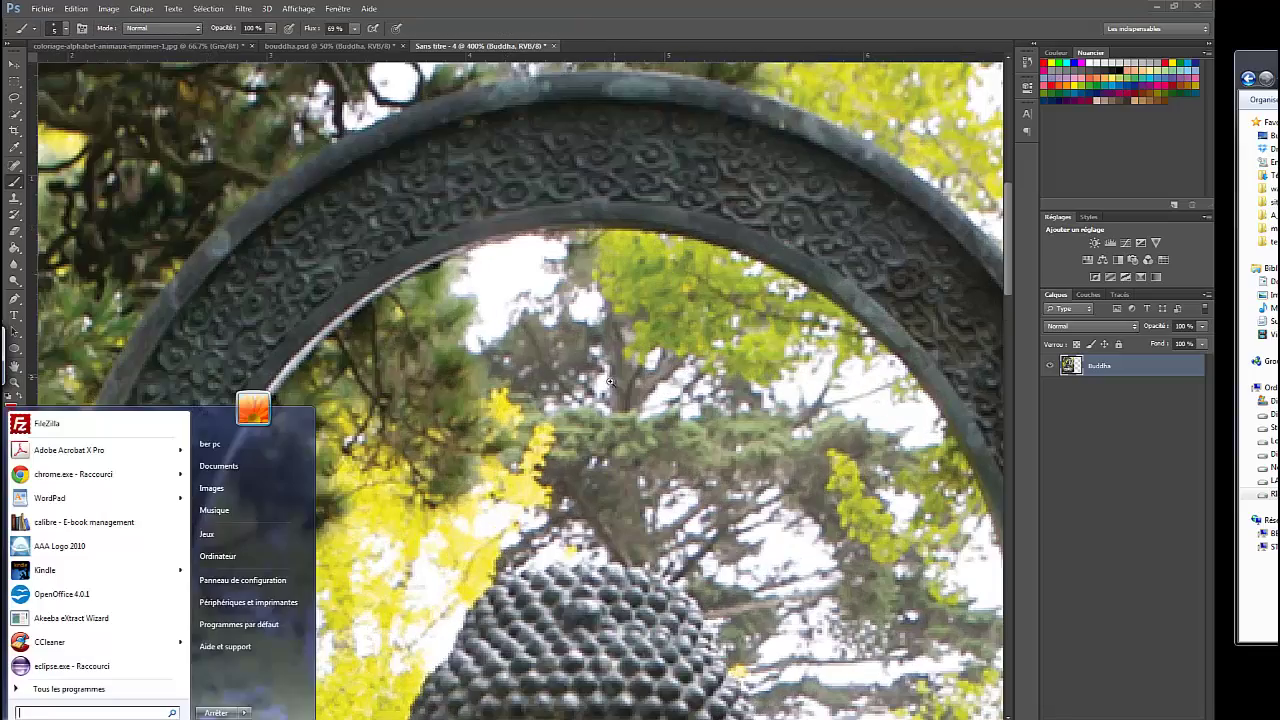
pyautogui.write('z')
pyautogui.press('super')
pyautogui.press('z')
pyautogui.keyDown('alt'); pyautogui.click(620, 356); pyautogui.keyUp('alt')
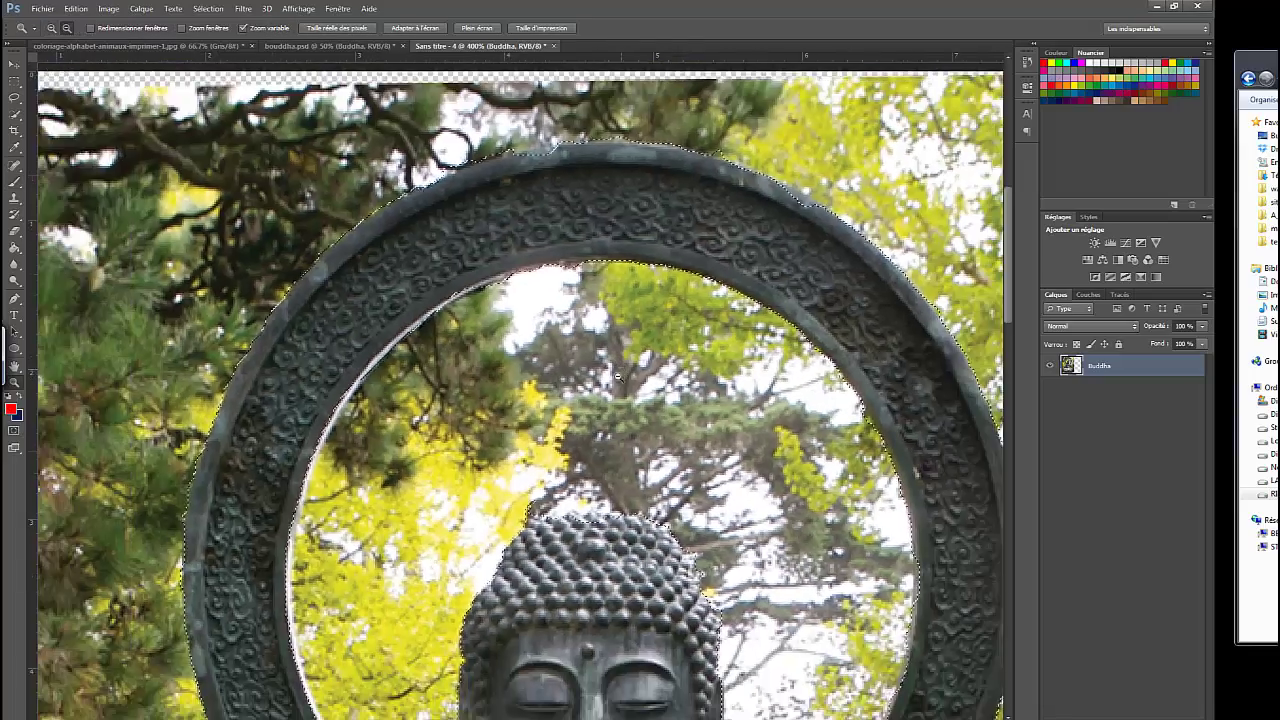
pyautogui.keyDown('alt'); pyautogui.click(624, 380); pyautogui.keyUp('alt')
pyautogui.keyDown('alt'); pyautogui.click(628, 422); pyautogui.keyUp('alt')
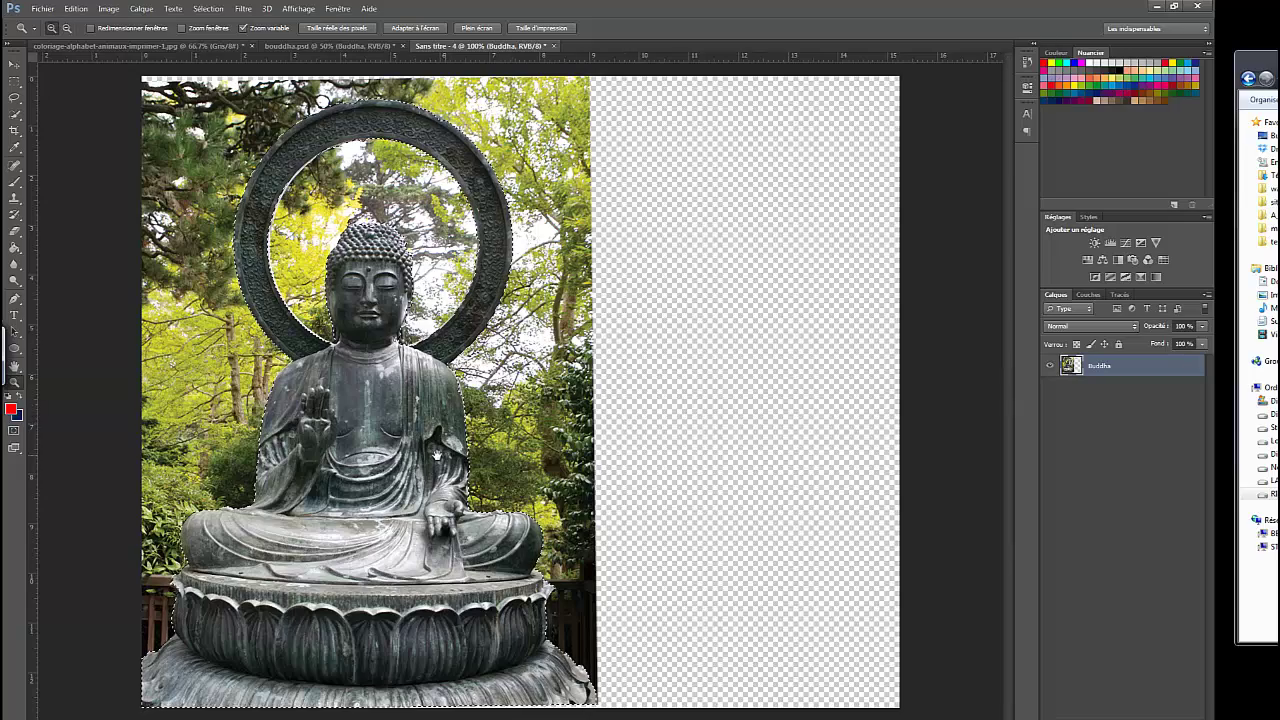
pyautogui.moveTo(522, 418)
pyautogui.mouseDown()
pyautogui.moveTo(530, 425)
pyautogui.moveTo(526, 390)
pyautogui.mouseUp()
pyautogui.press('b')
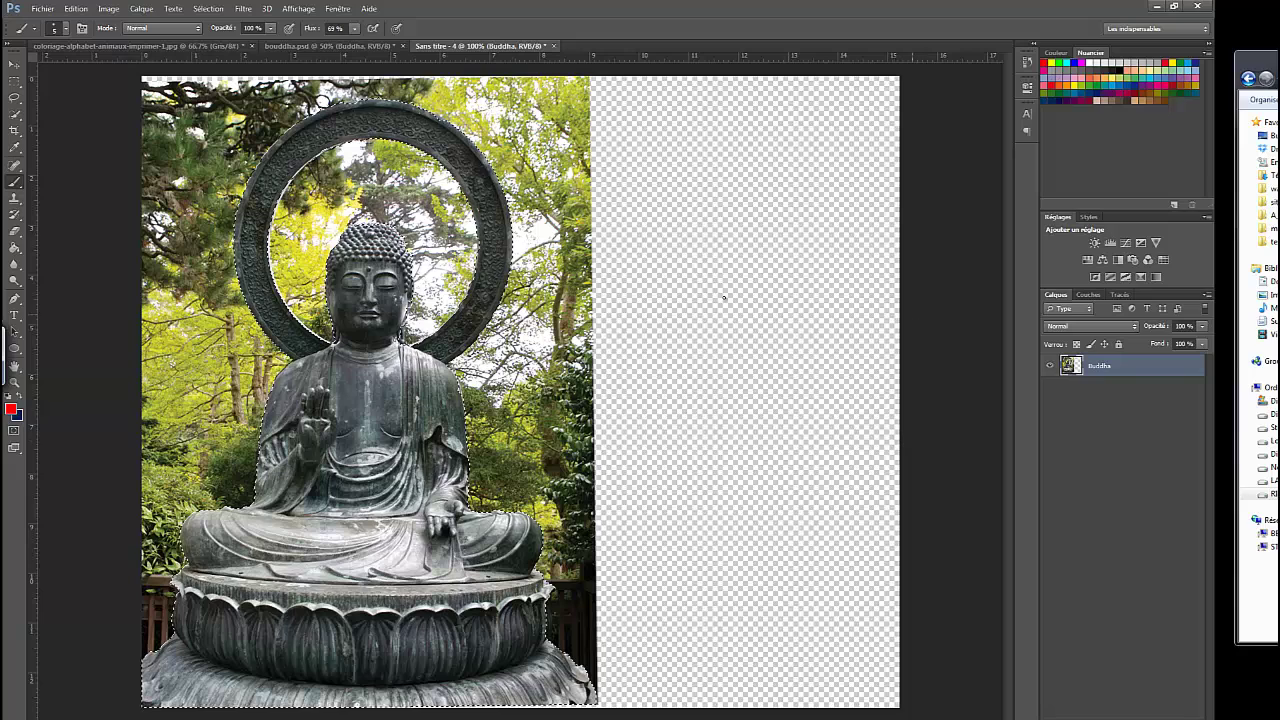
# Copy the selected statue from the Buddha layer onto a new layer with Layer via Copy (Calque par Copier)
pyautogui.rightClick(466, 440)
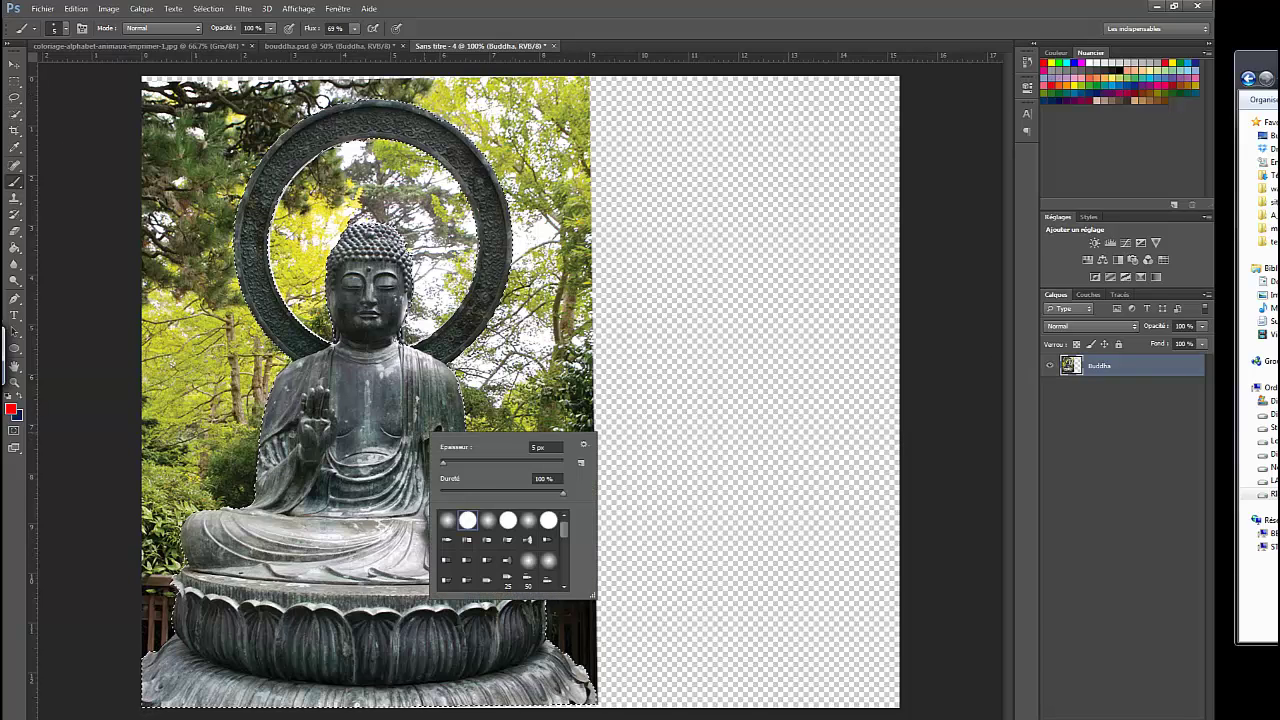
pyautogui.click(141, 9)
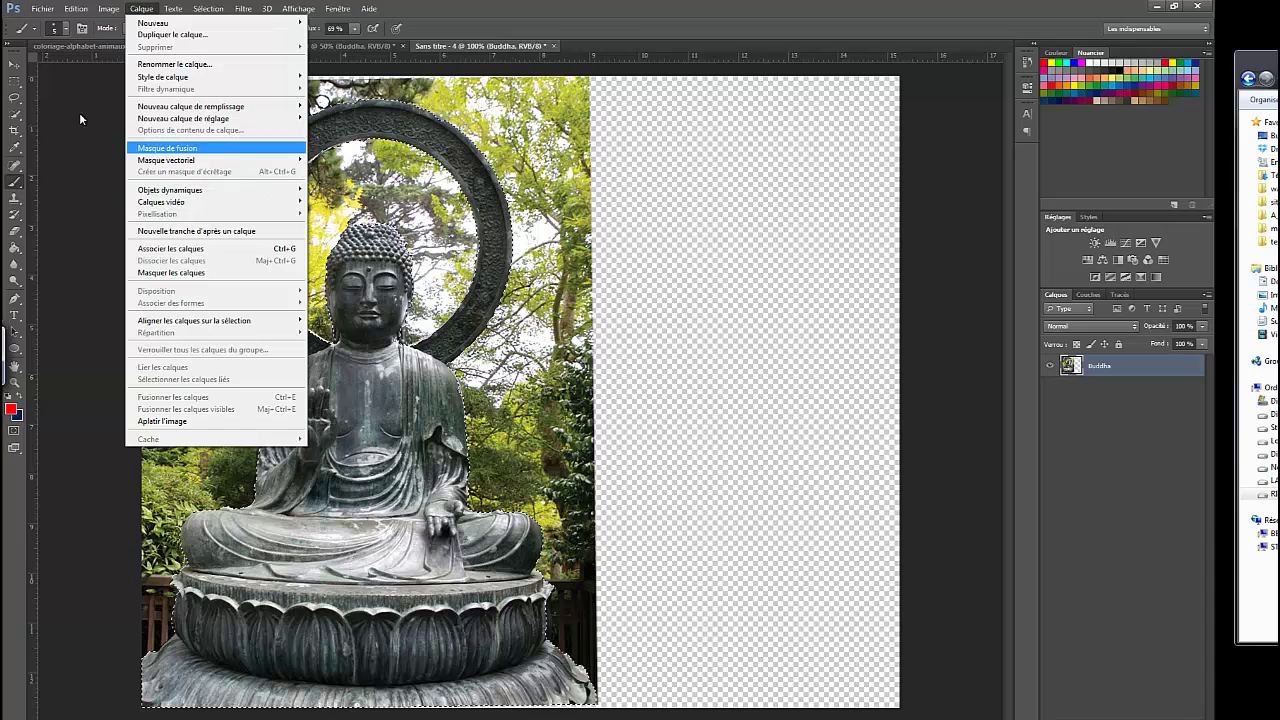
pyautogui.click(14, 99)
pyautogui.click(14, 115)
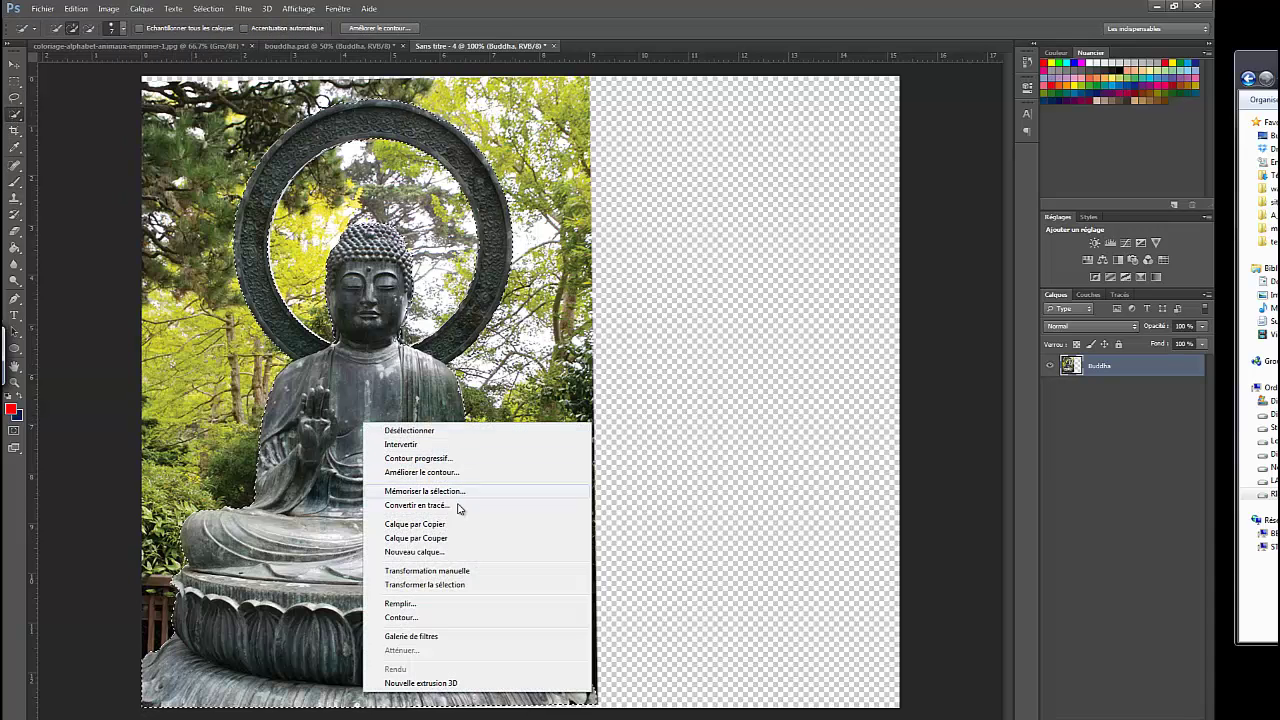
pyautogui.click(431, 524)
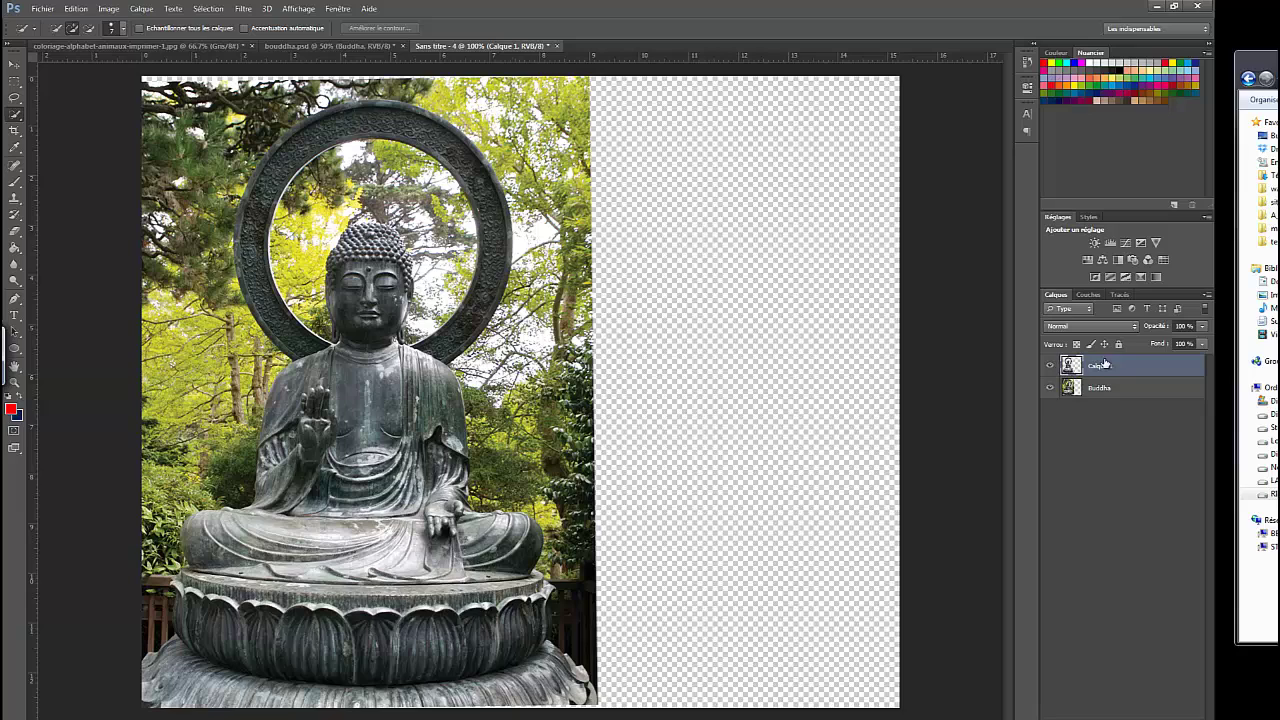
# Hide the Buddha layer to check the cut-out copy, restore its visibility, and delete the copied layer
pyautogui.click(1050, 389)
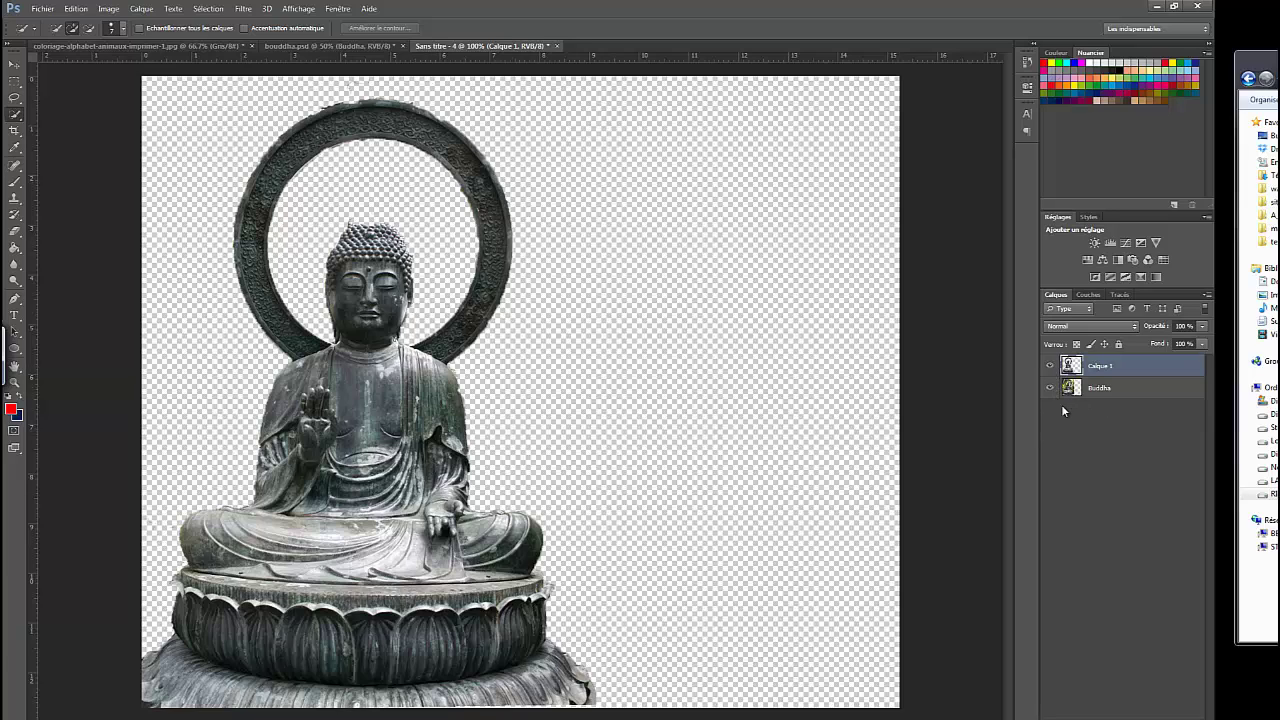
pyautogui.click(1103, 411)
pyautogui.click(1108, 365)
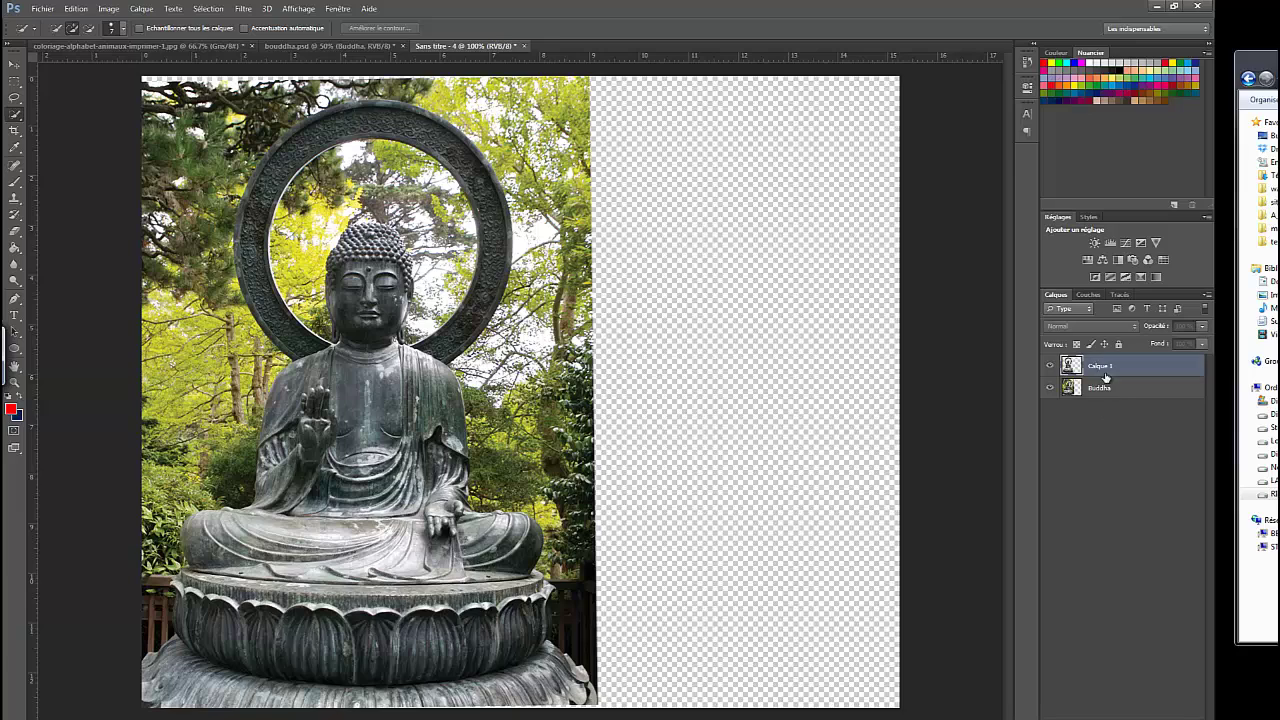
pyautogui.click(1049, 387)
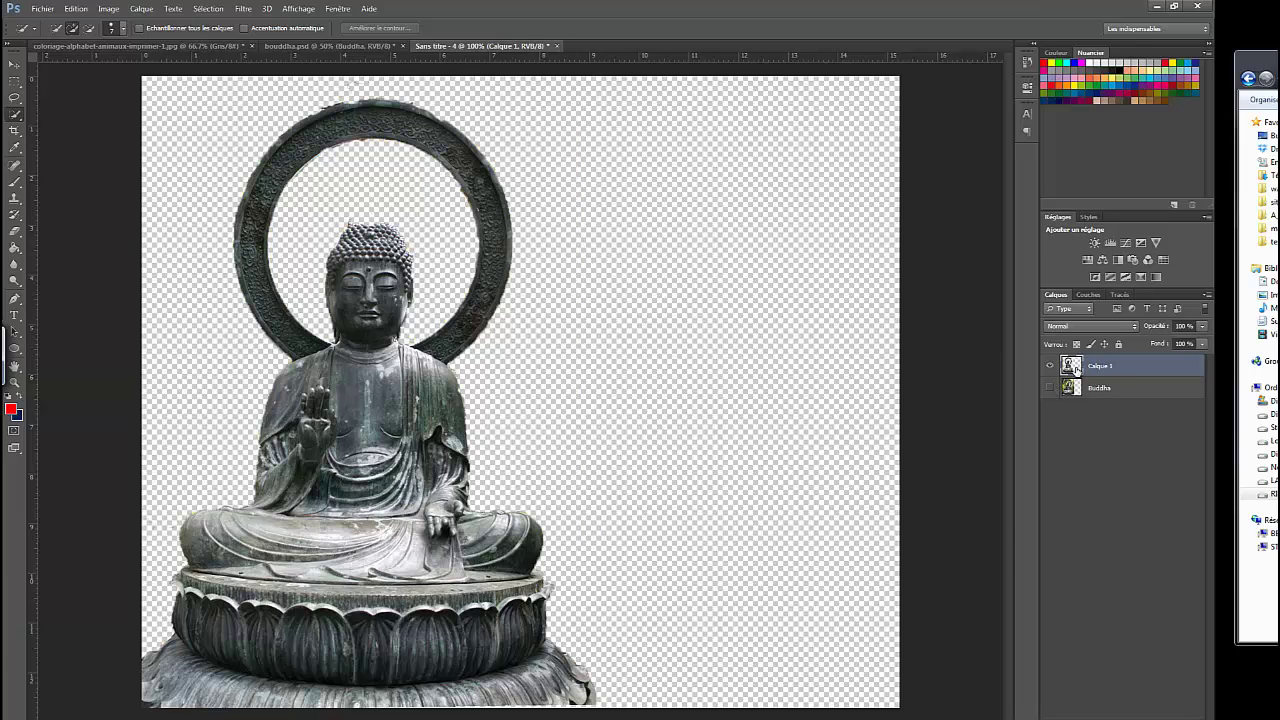
pyautogui.click(1050, 388)
pyautogui.moveTo(1138, 370); pyautogui.dragTo(1138, 719)
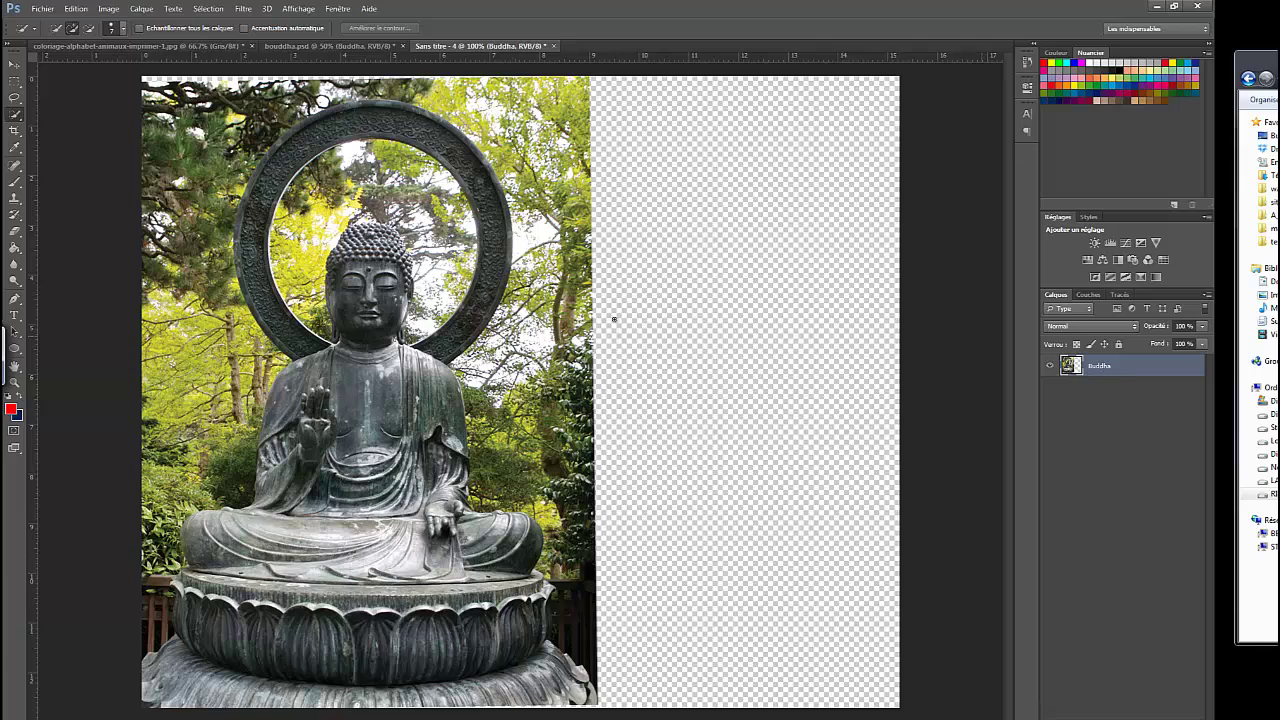
# Try duplicating the statue cut-out onto a new layer twice, undoing each copy to recover the selection
pyautogui.hotkey('ctrl', 'j')
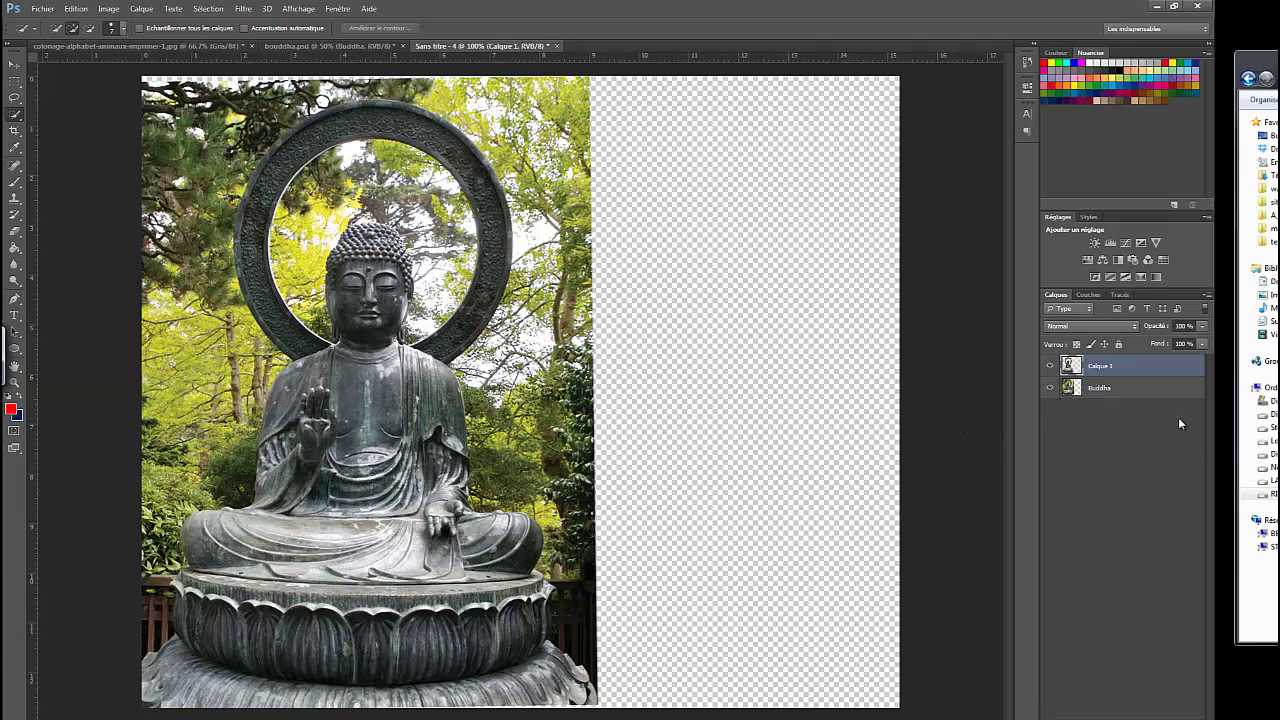
pyautogui.hotkey('ctrl', 'z')
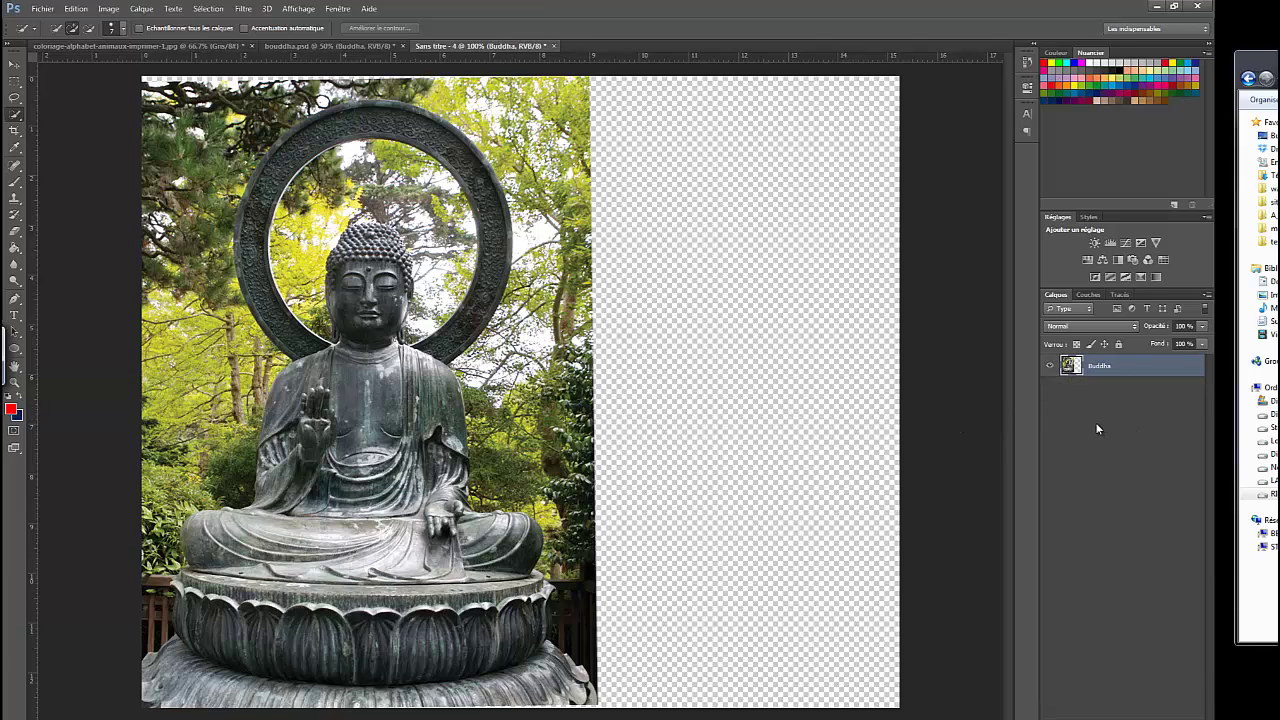
pyautogui.hotkey('ctrl', 'j')
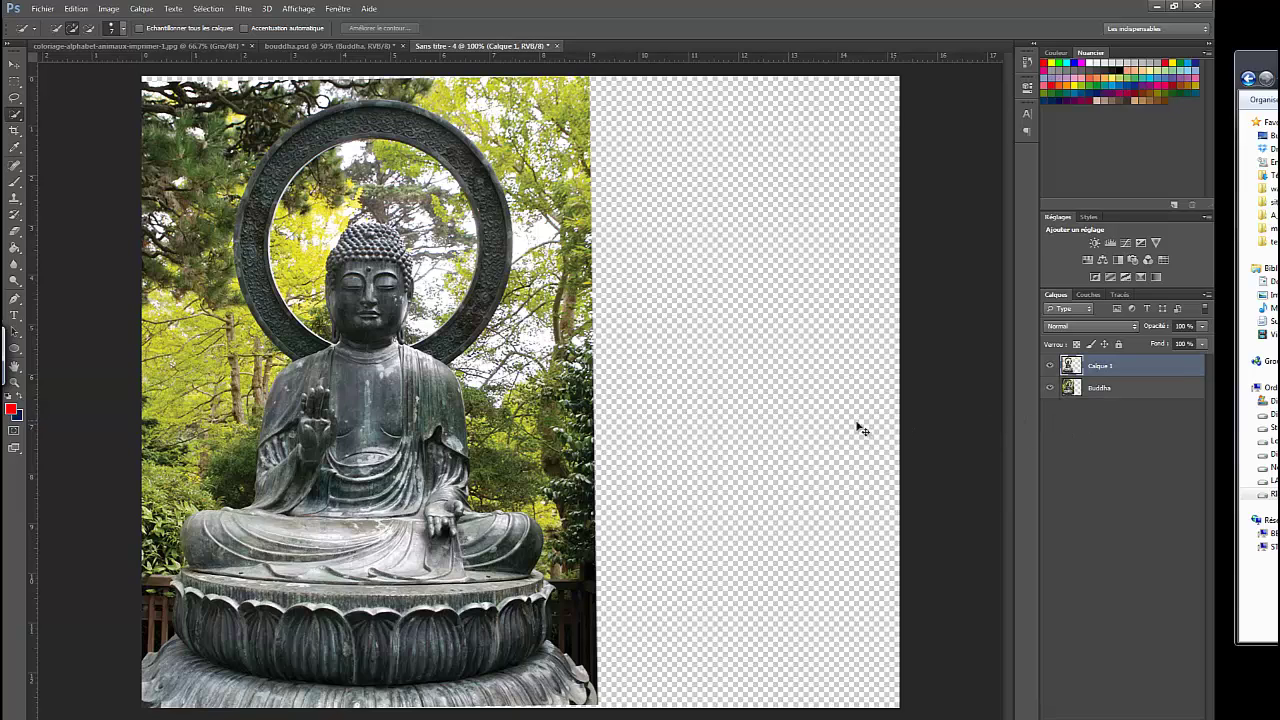
pyautogui.hotkey('ctrl', 'z')
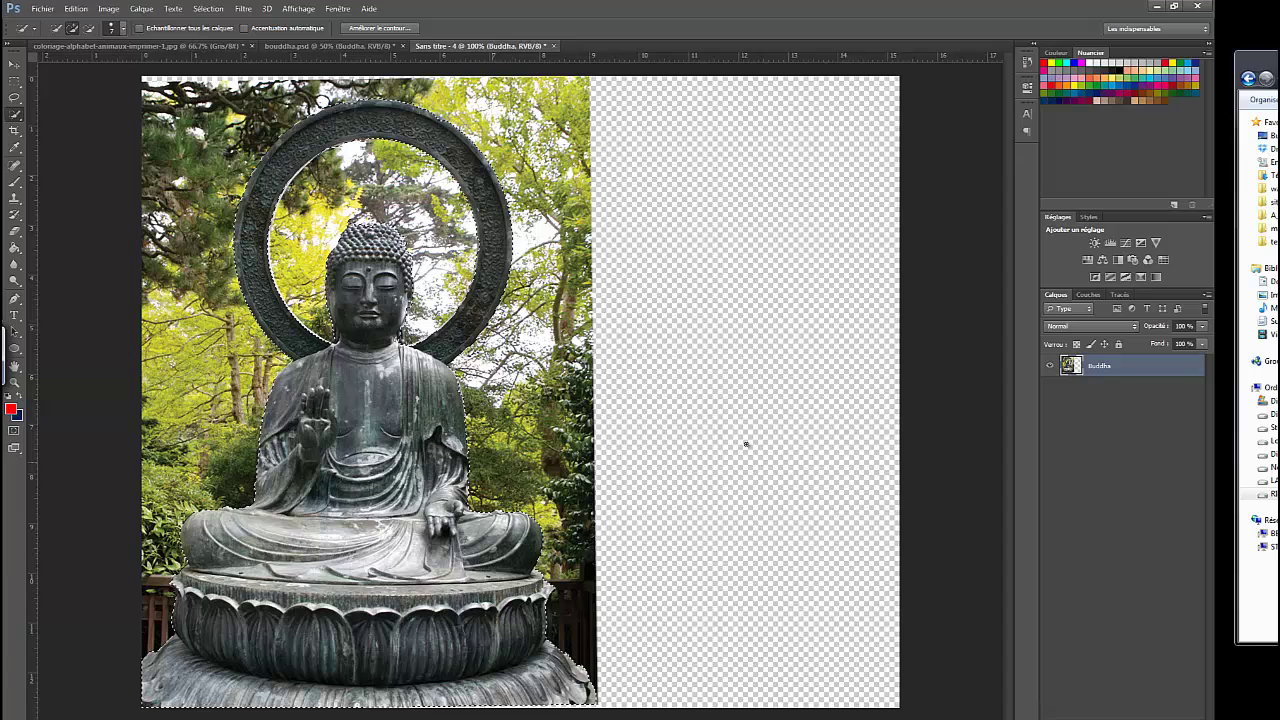
# Add a layer mask to the Buddha layer from the active selection to hide the garden background
pyautogui.click(1126, 390)
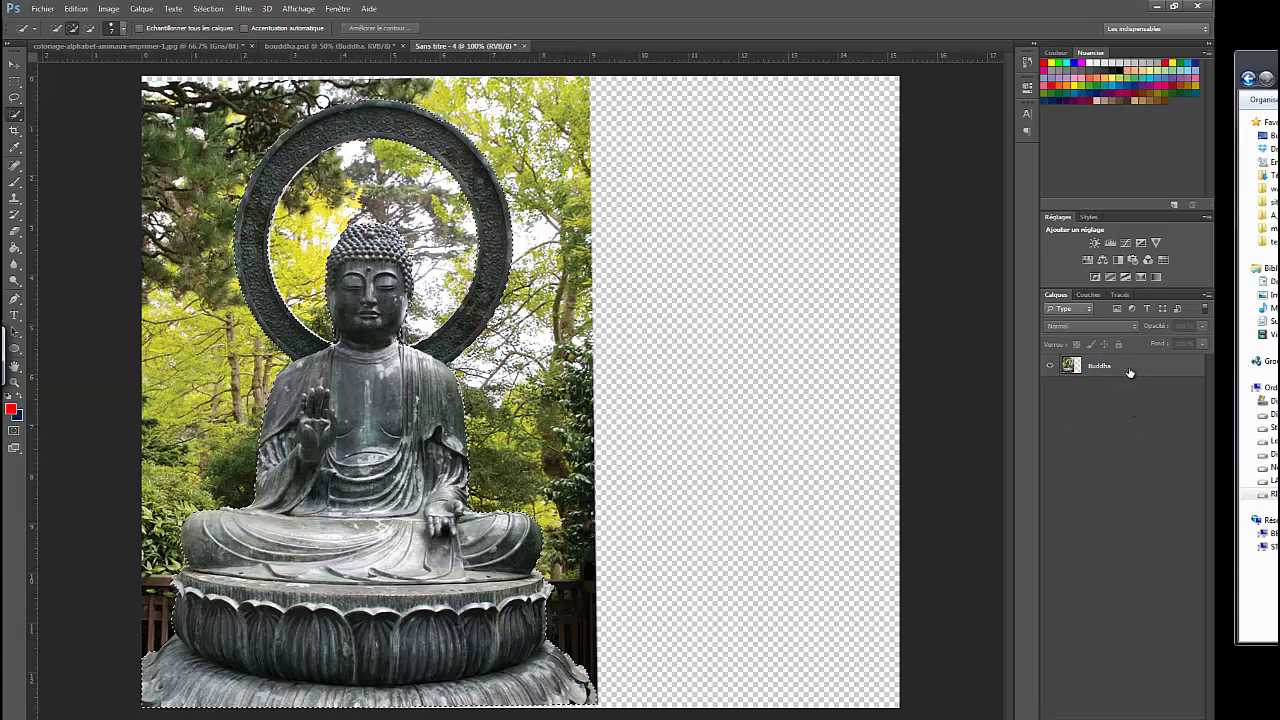
pyautogui.click(1140, 370)
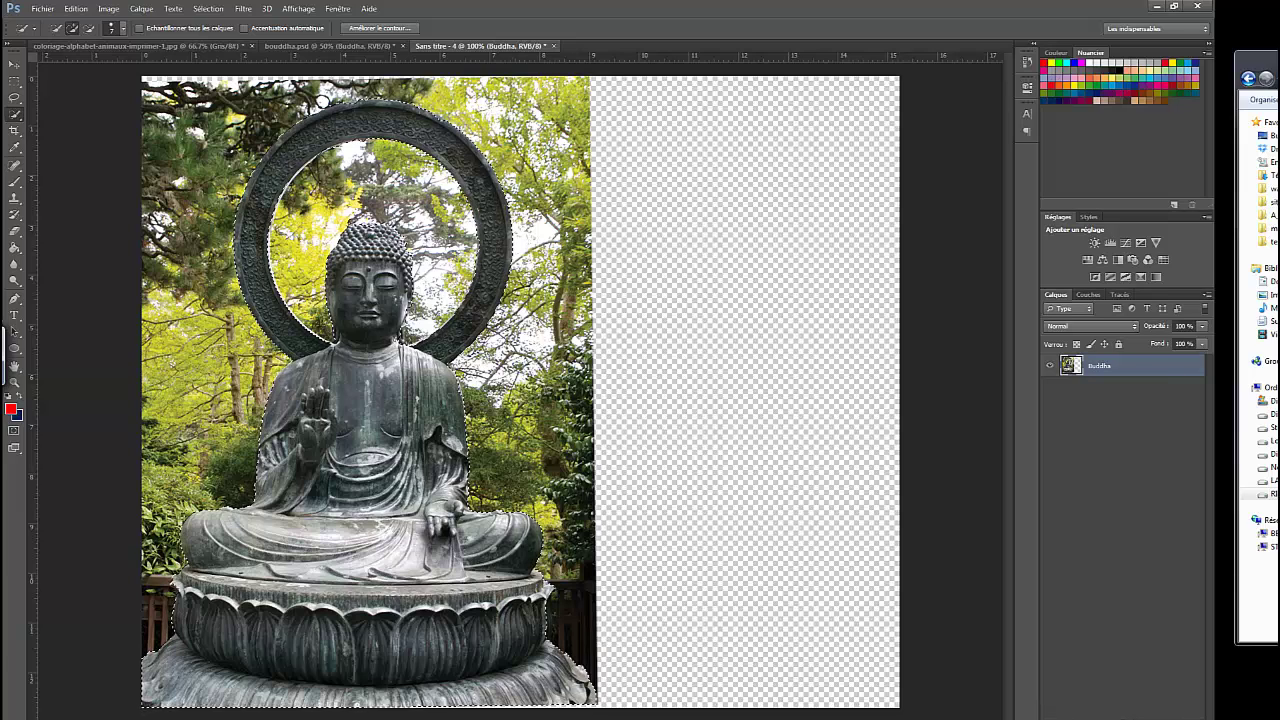
pyautogui.click(1113, 718)
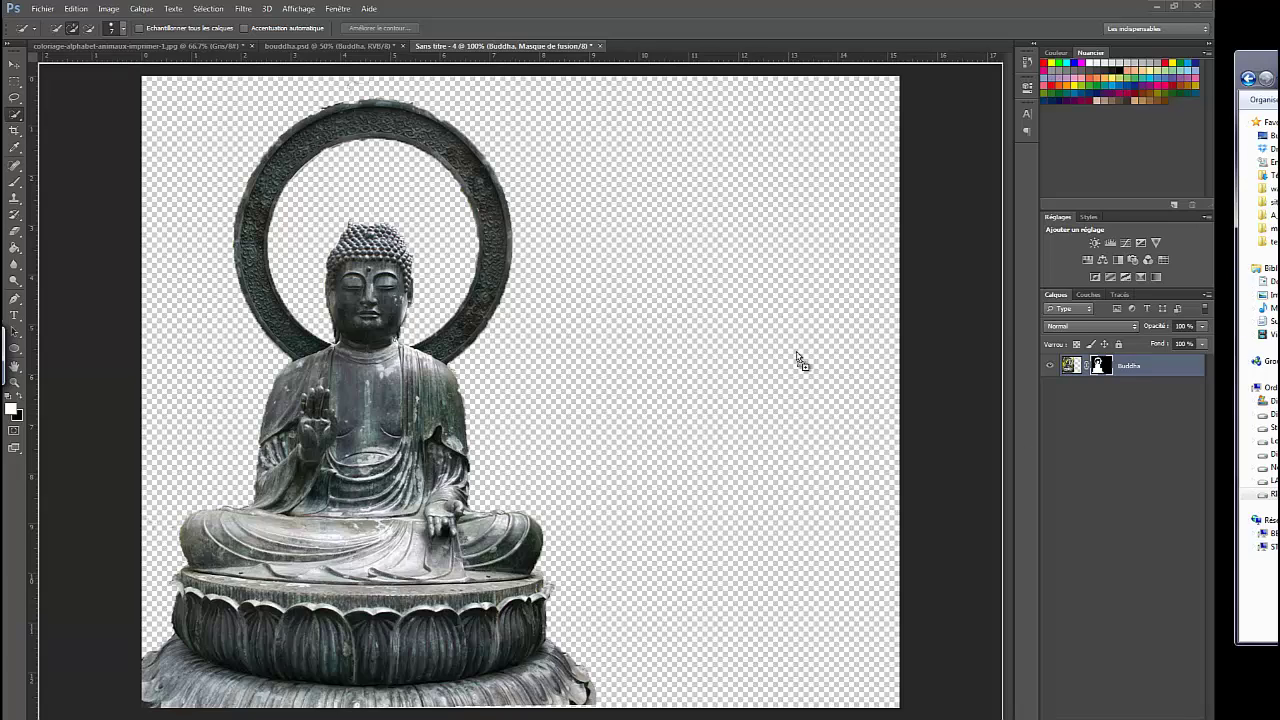
# Place the grille image at 100 % as a new layer covering the whole canvas
pyautogui.moveTo(700, 406); pyautogui.dragTo(716, 411)
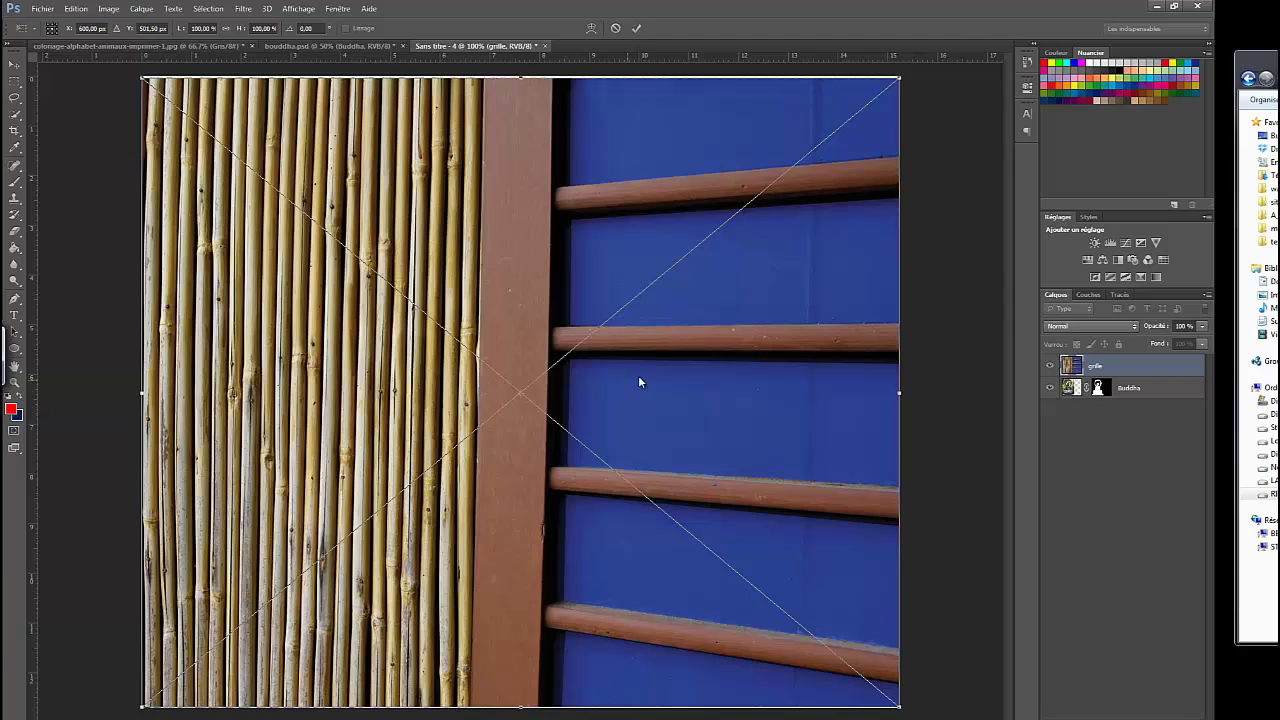
pyautogui.hotkey('alt', 'space')
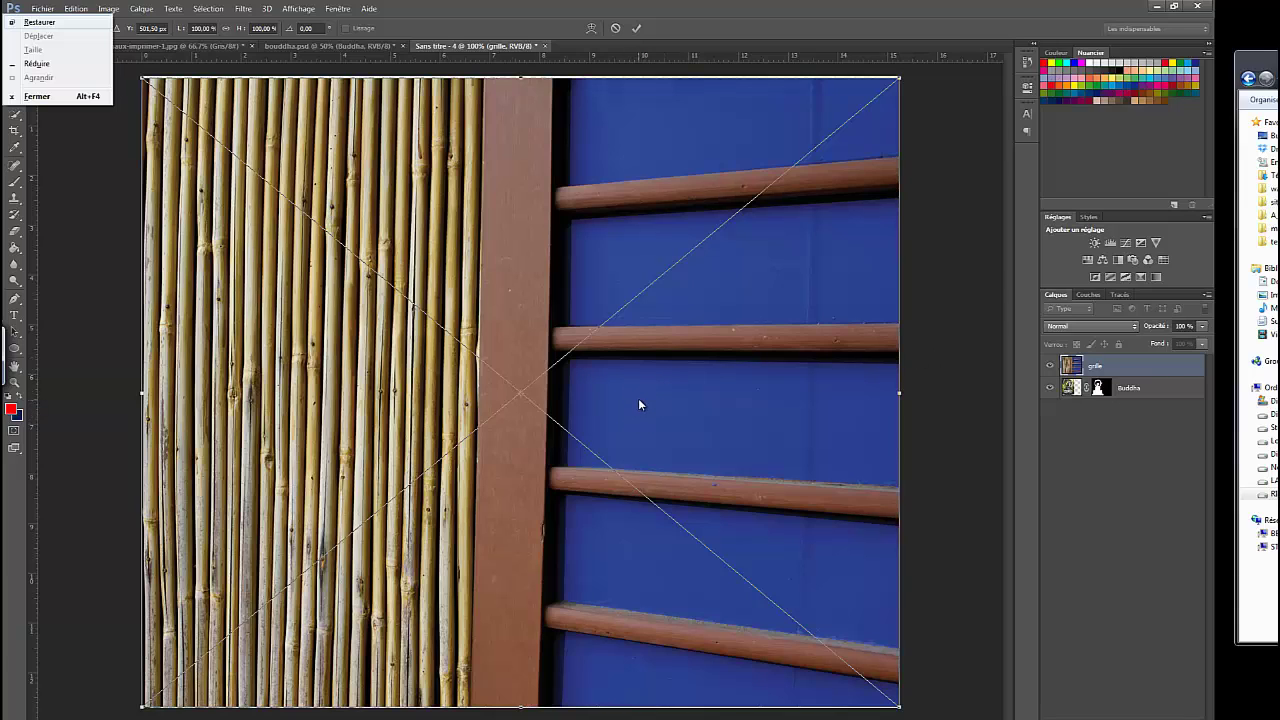
pyautogui.press('Escape')
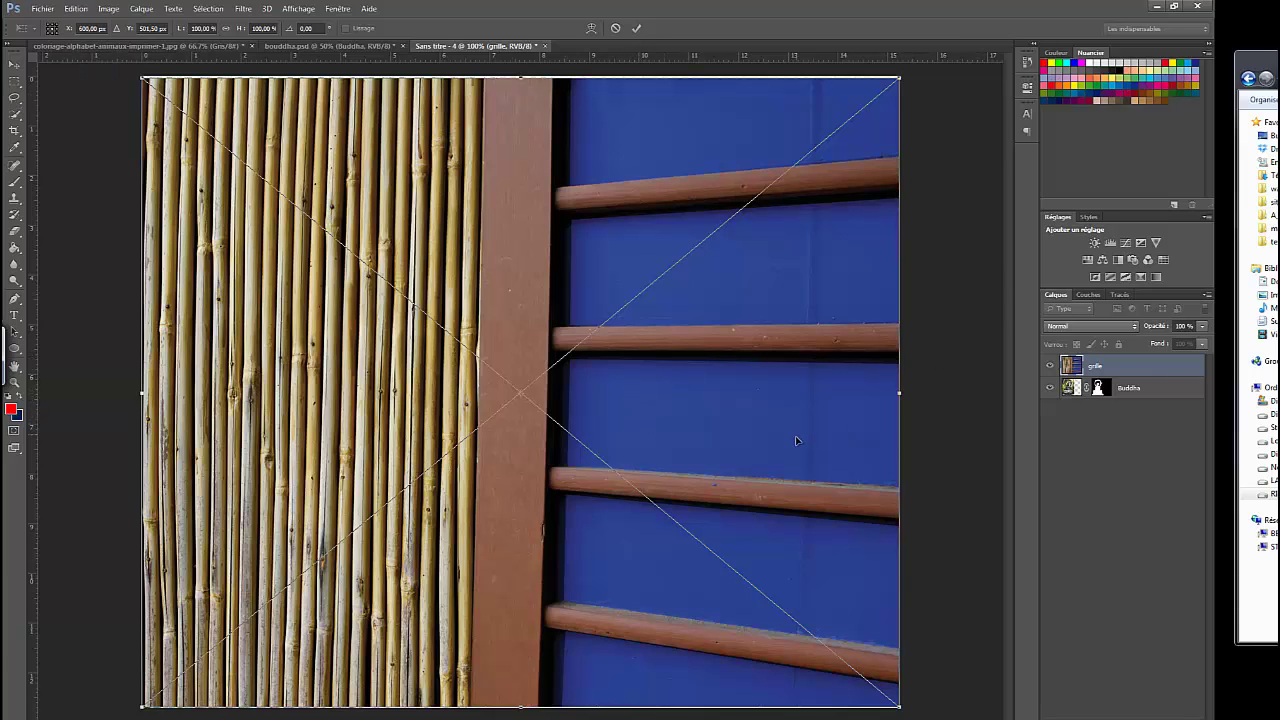
pyautogui.press('Return')
# Move the Buddha layer above the grille layer in the layer stack
pyautogui.press('w')
pyautogui.hotkey('ctrl', '-')
pyautogui.hotkey('ctrl', '-')
pyautogui.hotkey('ctrl', '-')
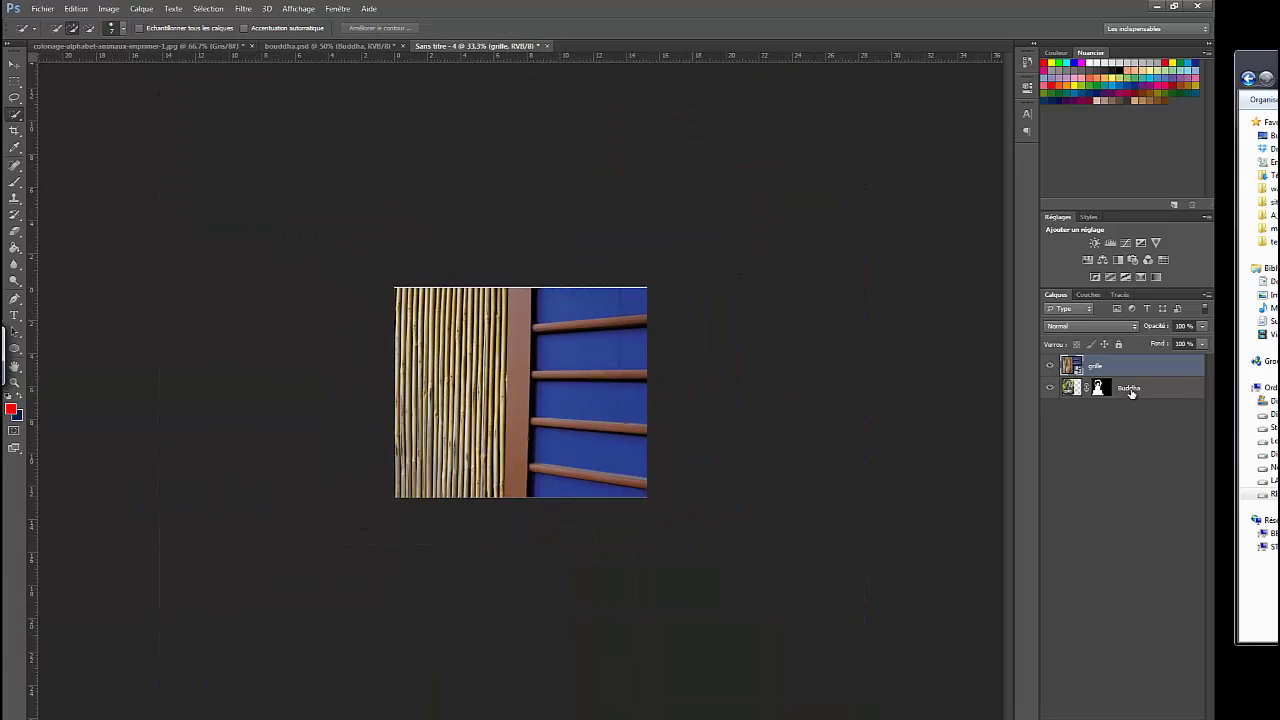
pyautogui.moveTo(1149, 391); pyautogui.dragTo(1130, 362)
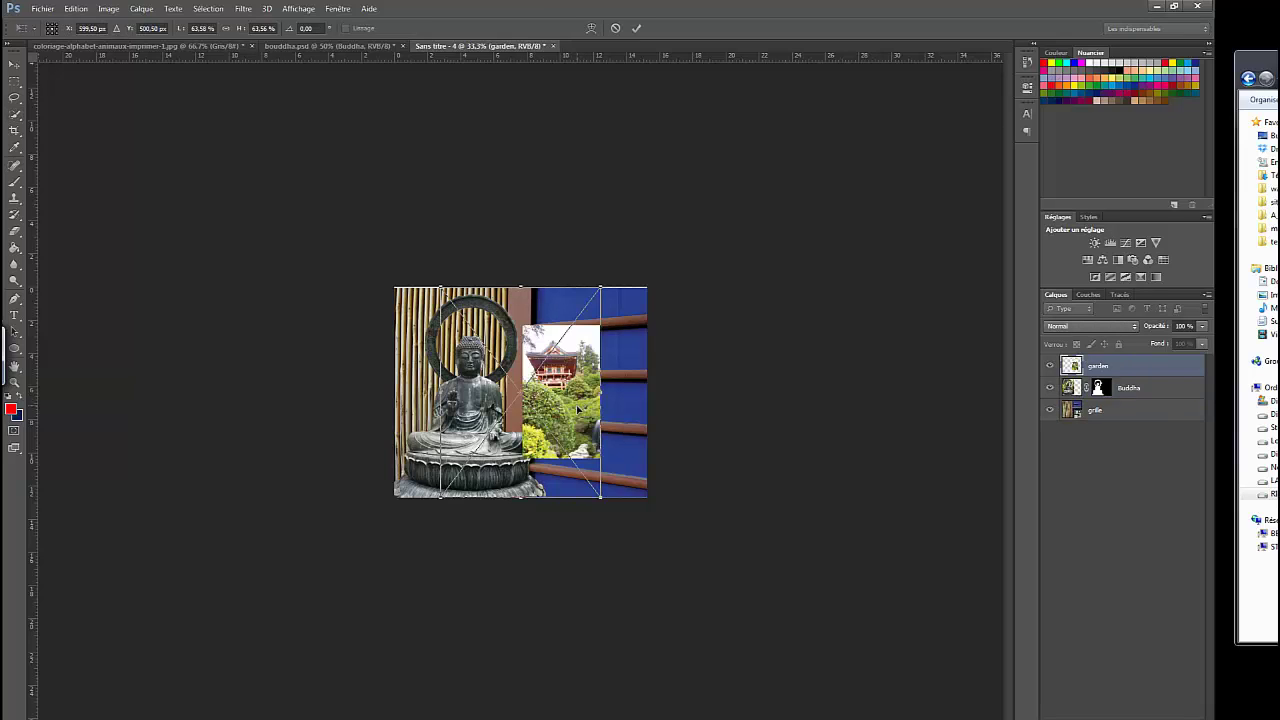
# Enlarge the placed garden image to about 99 % and position it to fill the right half of the canvas
pyautogui.moveTo(570, 397)
pyautogui.mouseDown()
pyautogui.moveTo(616, 385)
pyautogui.moveTo(578, 403)
pyautogui.mouseUp()
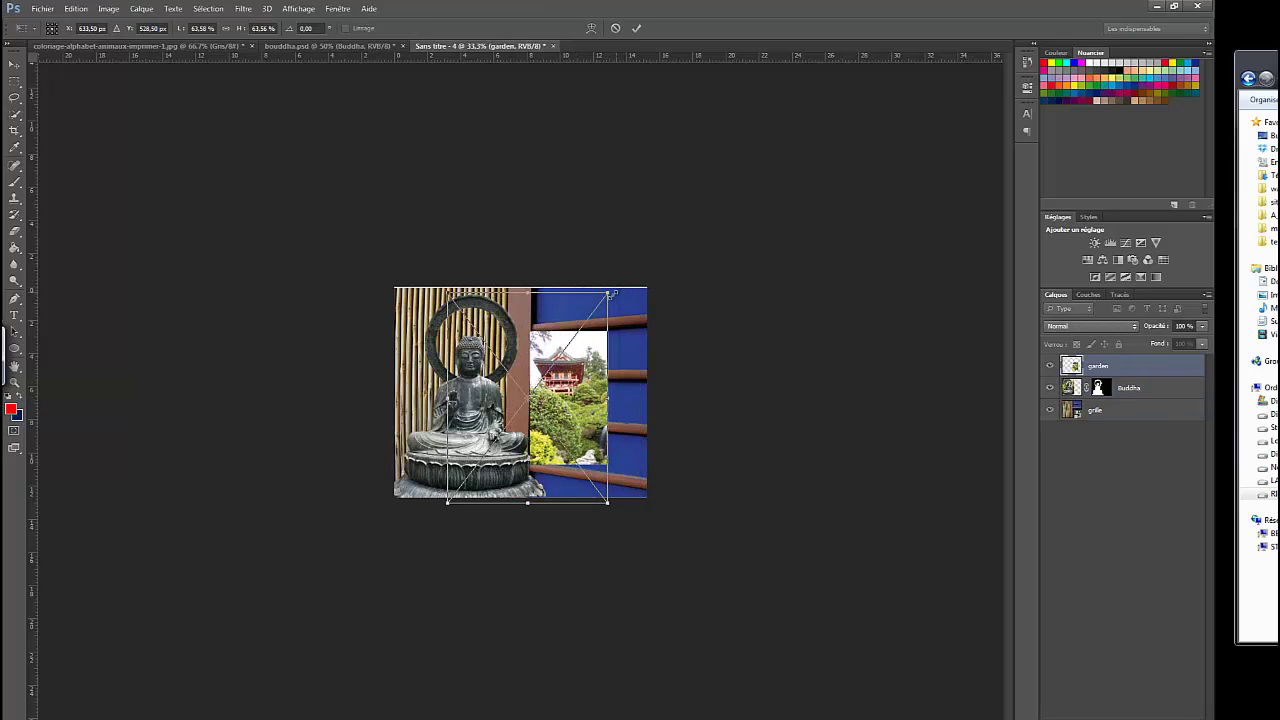
pyautogui.moveTo(608, 292); pyautogui.dragTo(689, 186)
pyautogui.moveTo(594, 408); pyautogui.dragTo(551, 454)
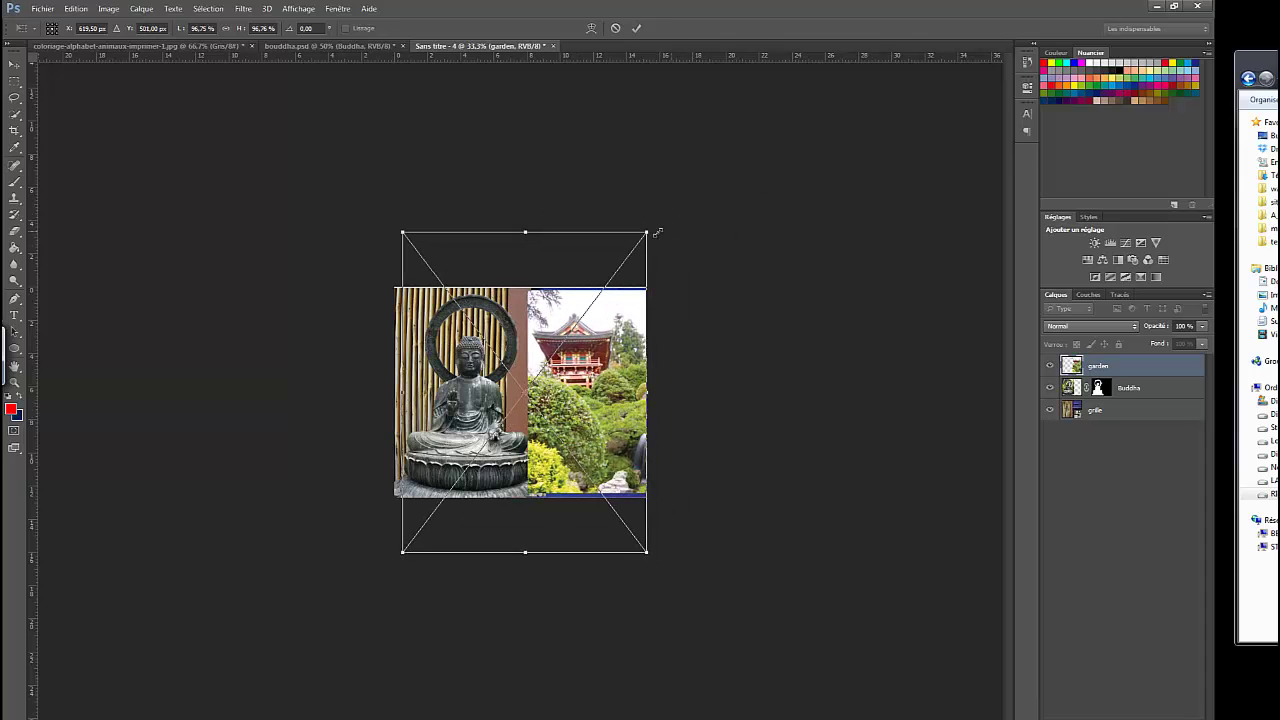
pyautogui.moveTo(648, 230); pyautogui.dragTo(647, 229)
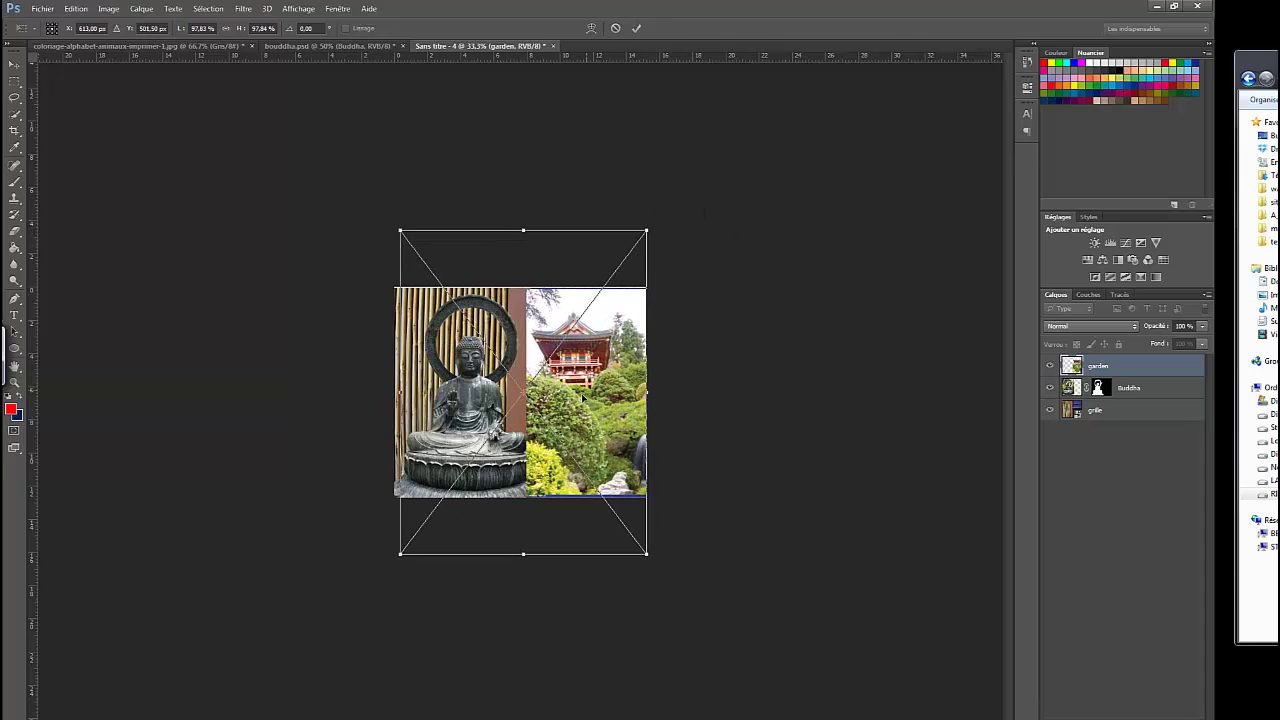
pyautogui.moveTo(580, 394); pyautogui.dragTo(585, 398)
pyautogui.moveTo(651, 227); pyautogui.dragTo(653, 224)
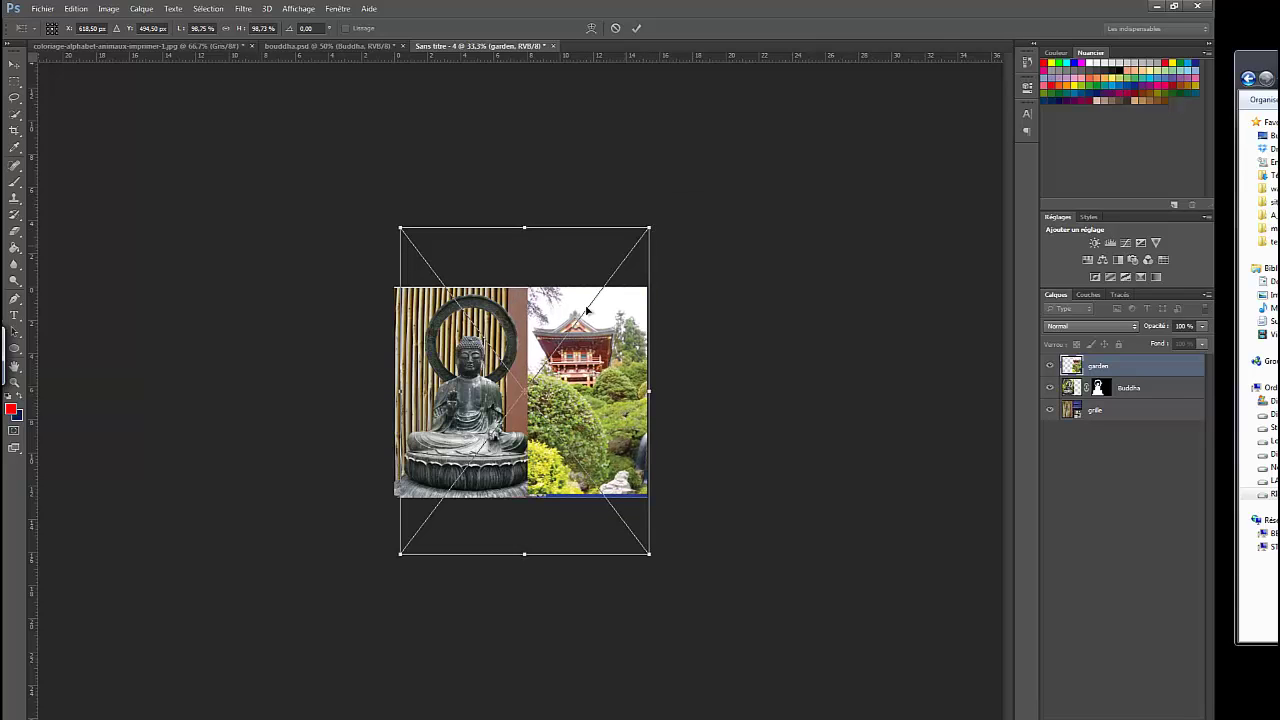
pyautogui.moveTo(574, 386); pyautogui.dragTo(571, 388)
pyautogui.press('Return')
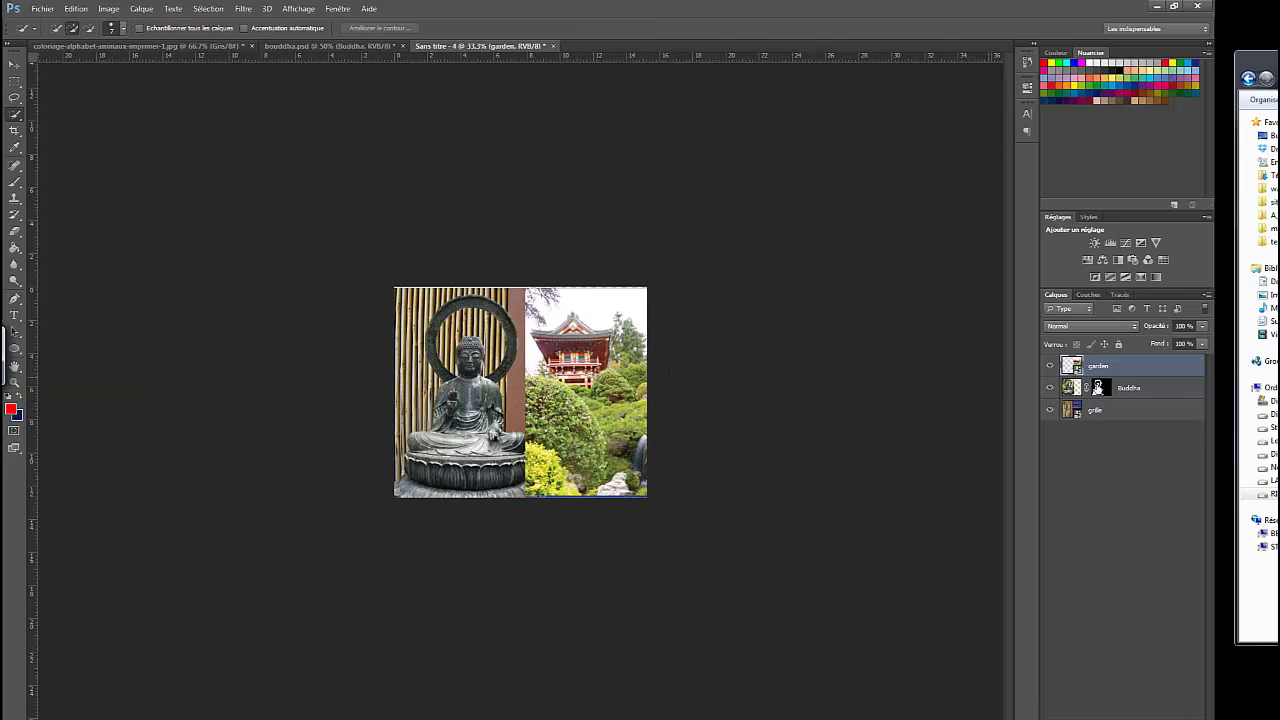
# Move the garden layer below the grille layer, and hide the Buddha and garden layers to leave only the grille visible
pyautogui.moveTo(1130, 368)
pyautogui.mouseDown()
pyautogui.moveTo(1122, 404)
pyautogui.moveTo(1120, 389)
pyautogui.mouseUp()
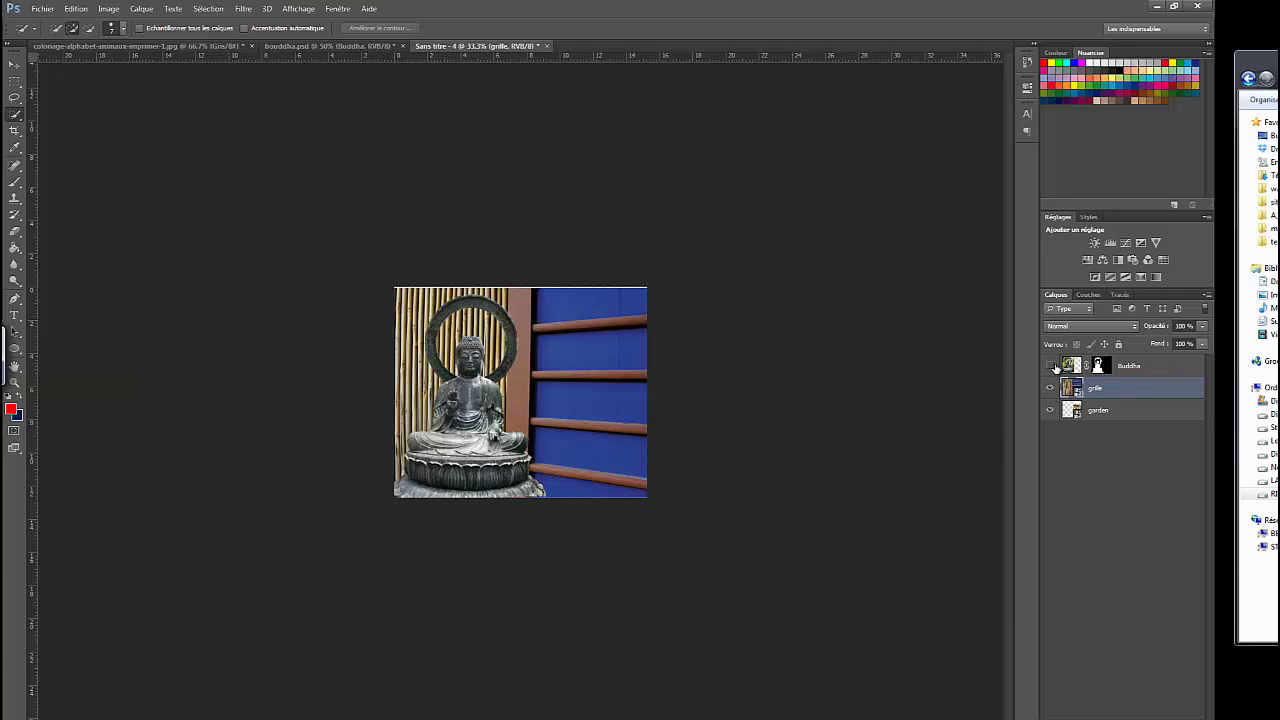
pyautogui.click(1050, 366)
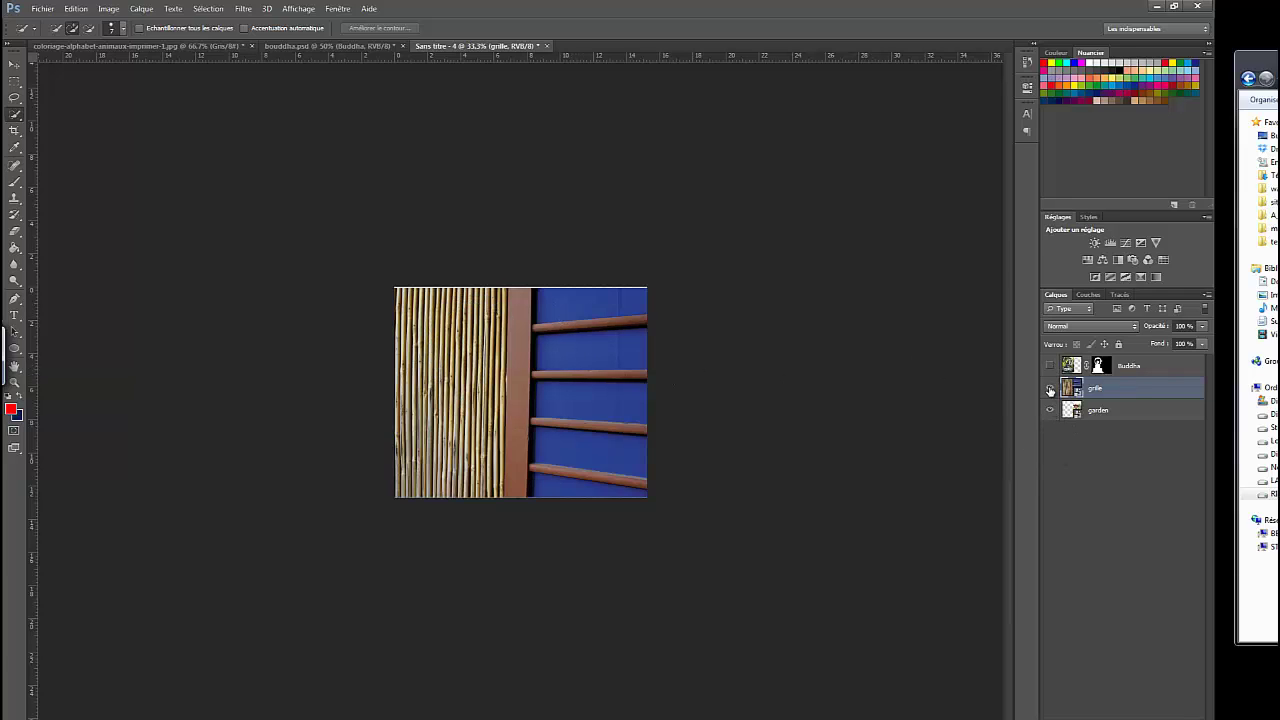
pyautogui.click(1050, 388)
pyautogui.click(1050, 410)
pyautogui.click(1050, 388)
# Try to convert the document to CMYK colour mode (Couleurs CMJN) without merging the layers
pyautogui.click(108, 8)
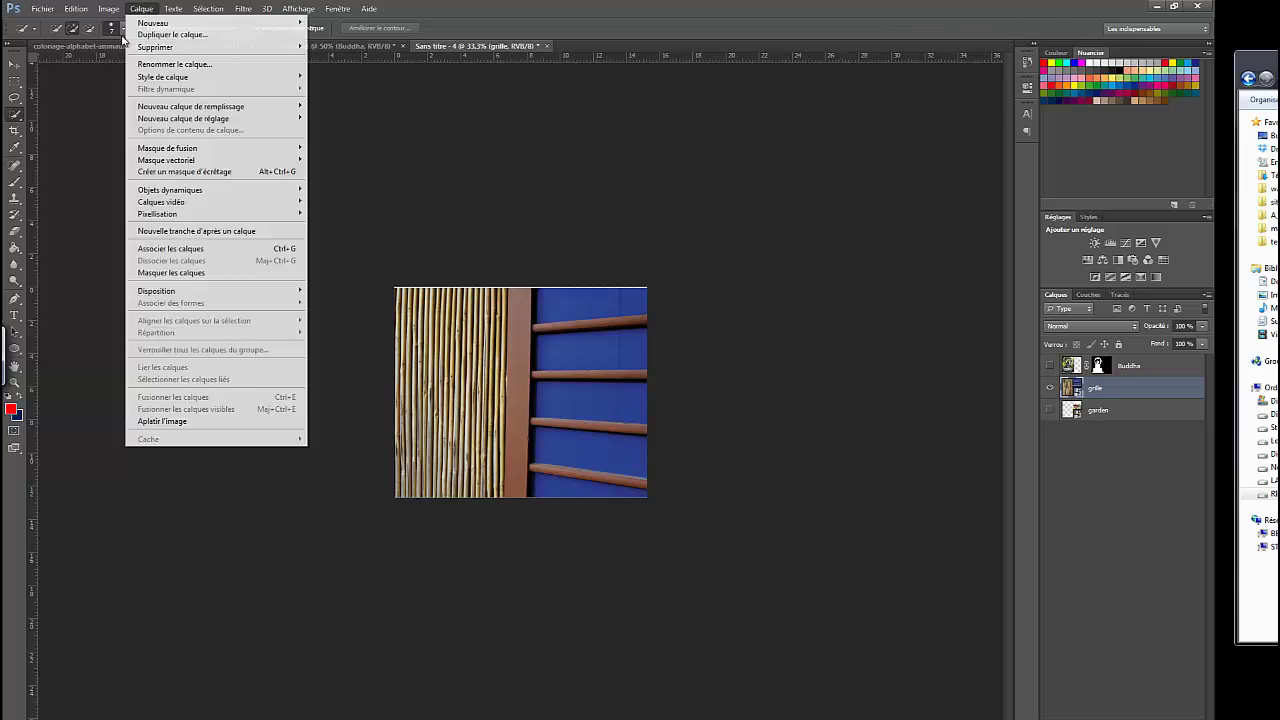
pyautogui.click(112, 12)
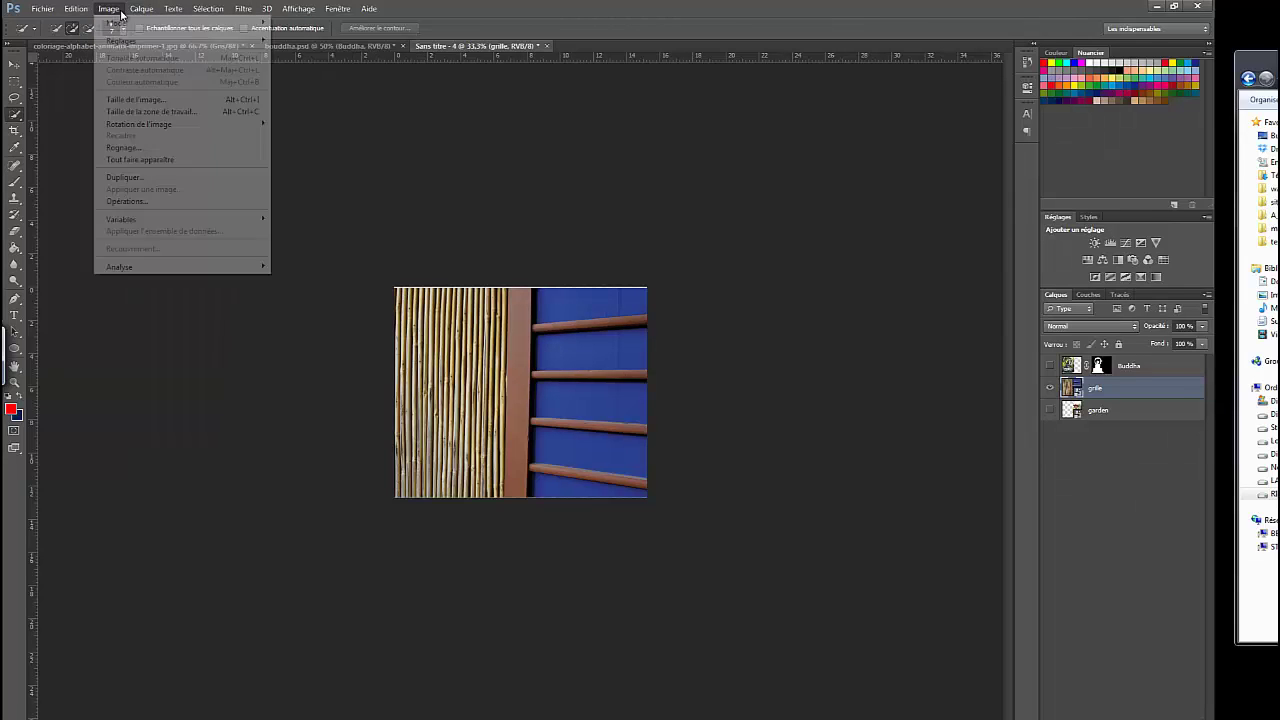
pyautogui.click(118, 14)
pyautogui.moveTo(120, 23)
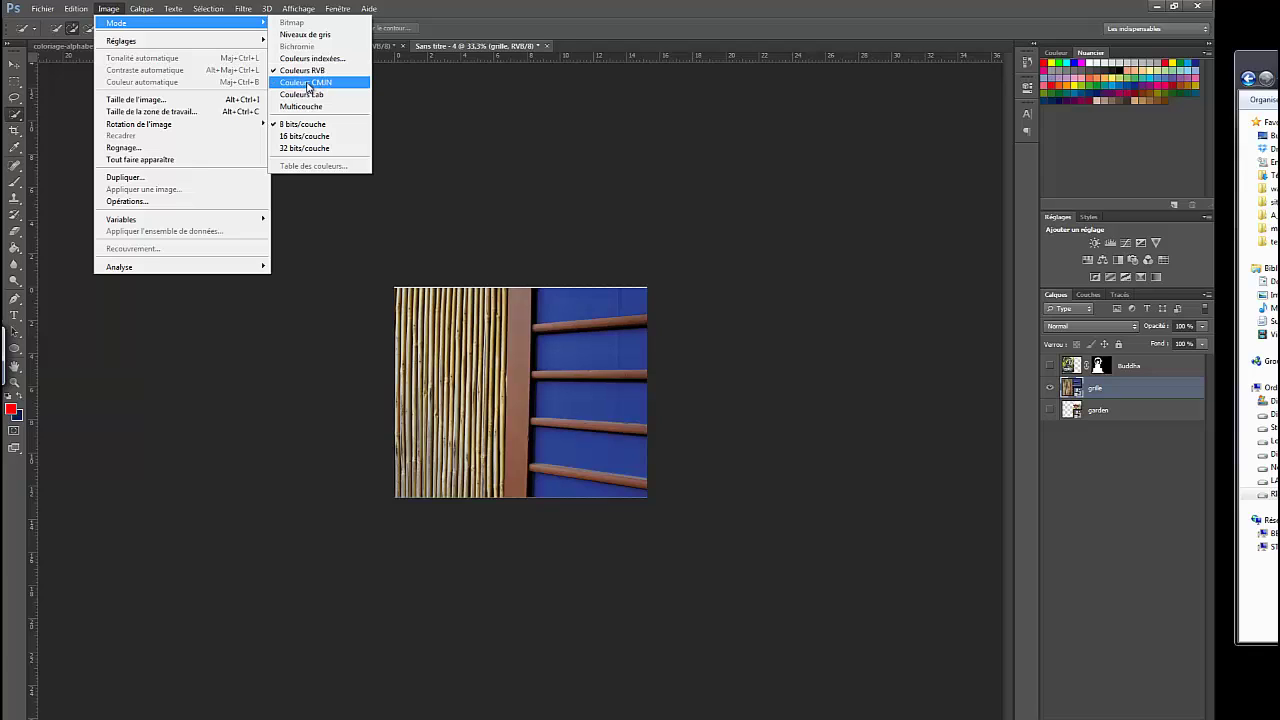
pyautogui.click(308, 82)
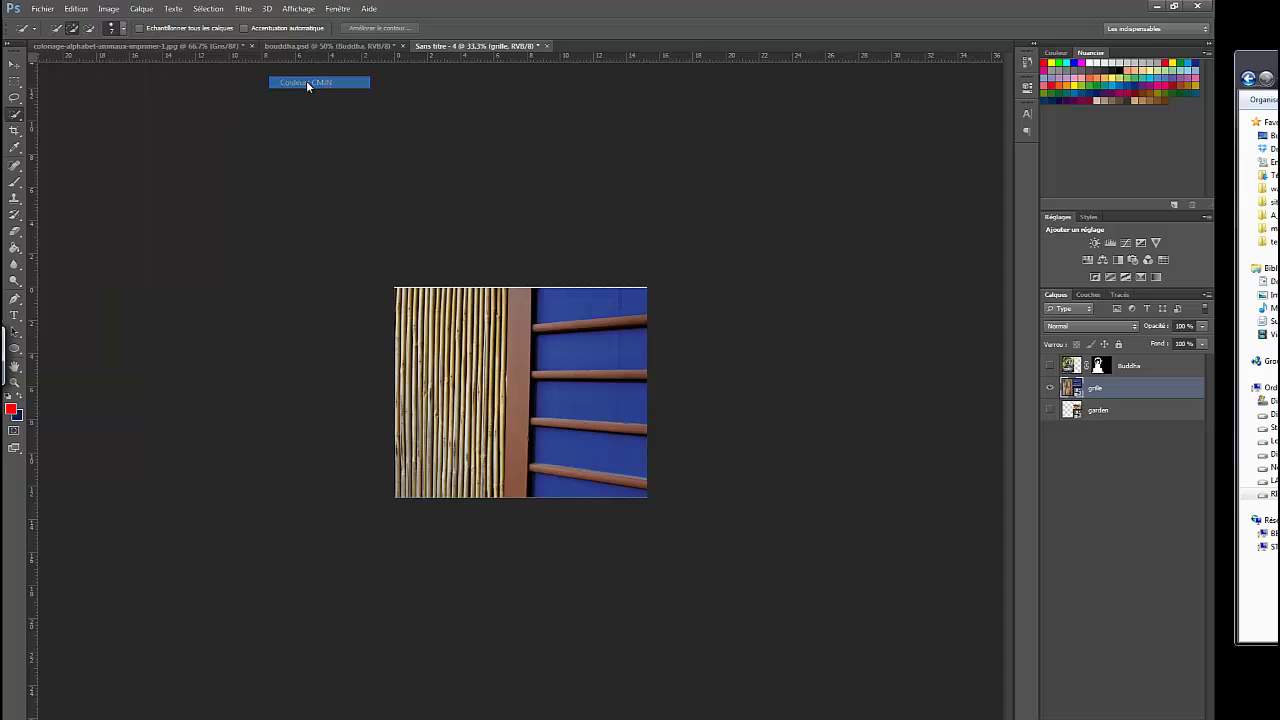
pyautogui.click(724, 281)
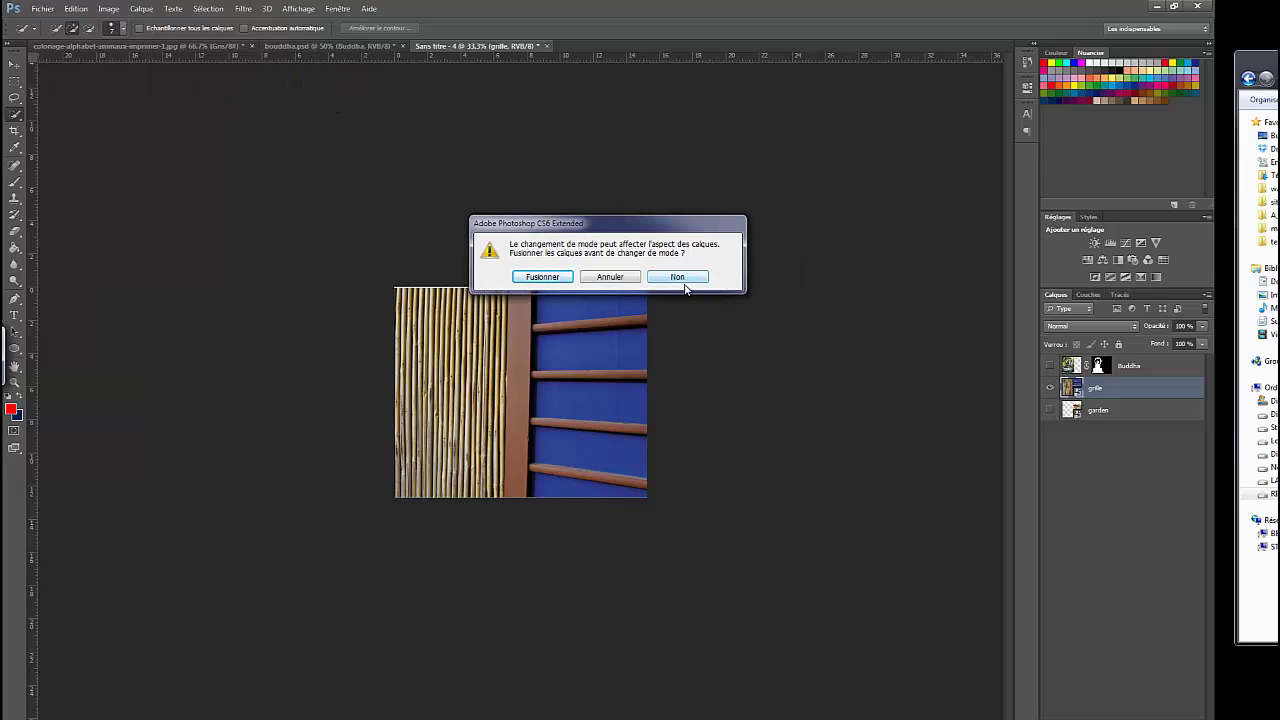
pyautogui.click(688, 280)
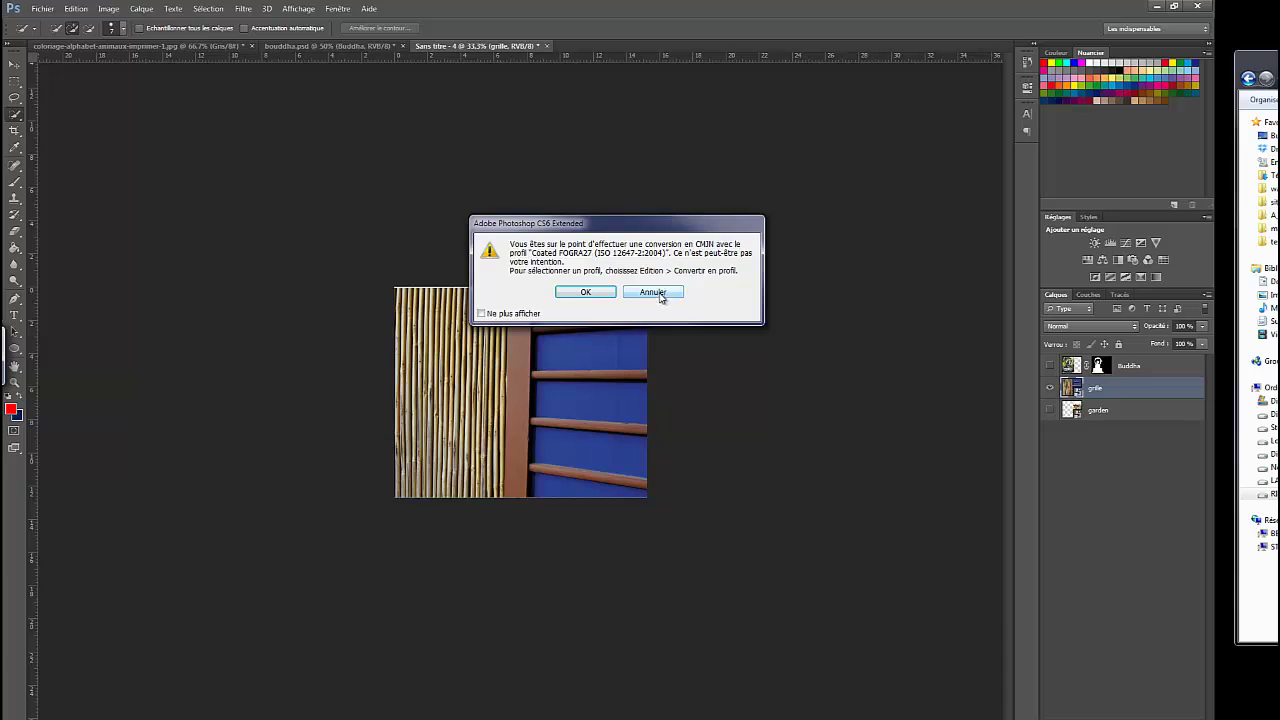
pyautogui.click(656, 293)
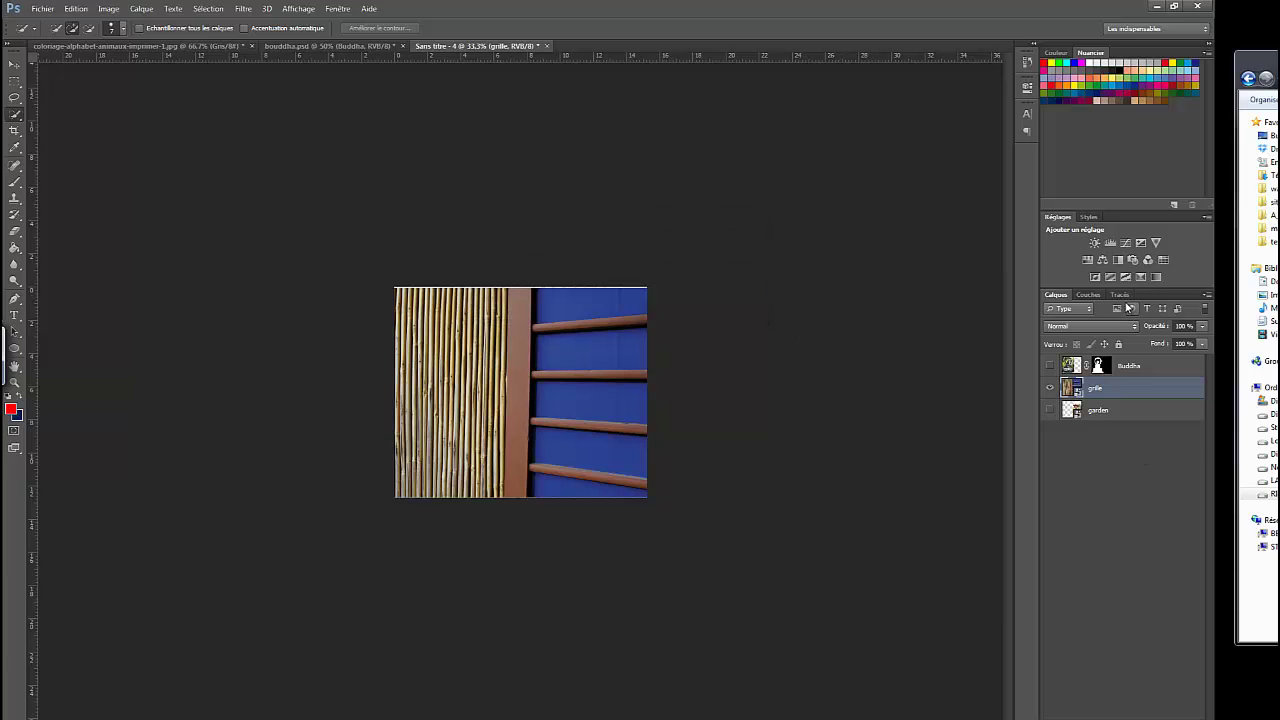
# Convert the document to CMYK colour mode (Couleurs CMJN) without rasterizing the smart objects, accepting the Coated FOGRA27 profile
pyautogui.click(1088, 295)
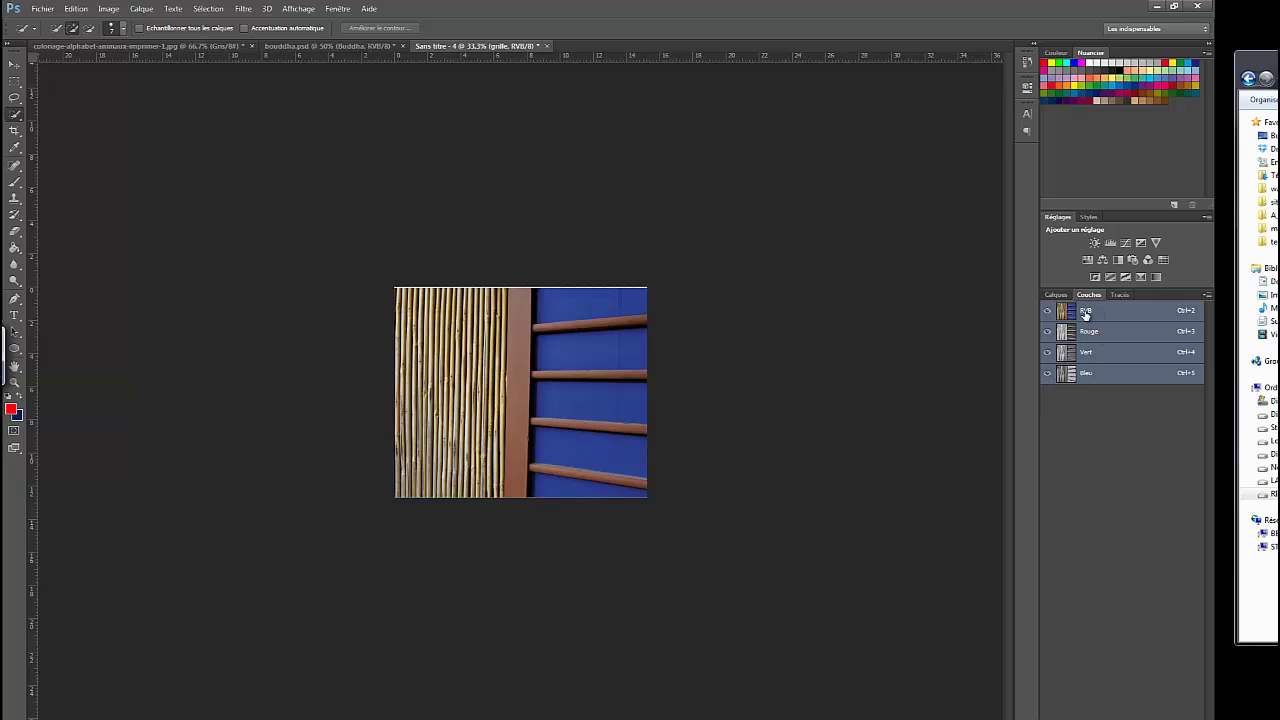
pyautogui.click(118, 8)
pyautogui.moveTo(132, 42)
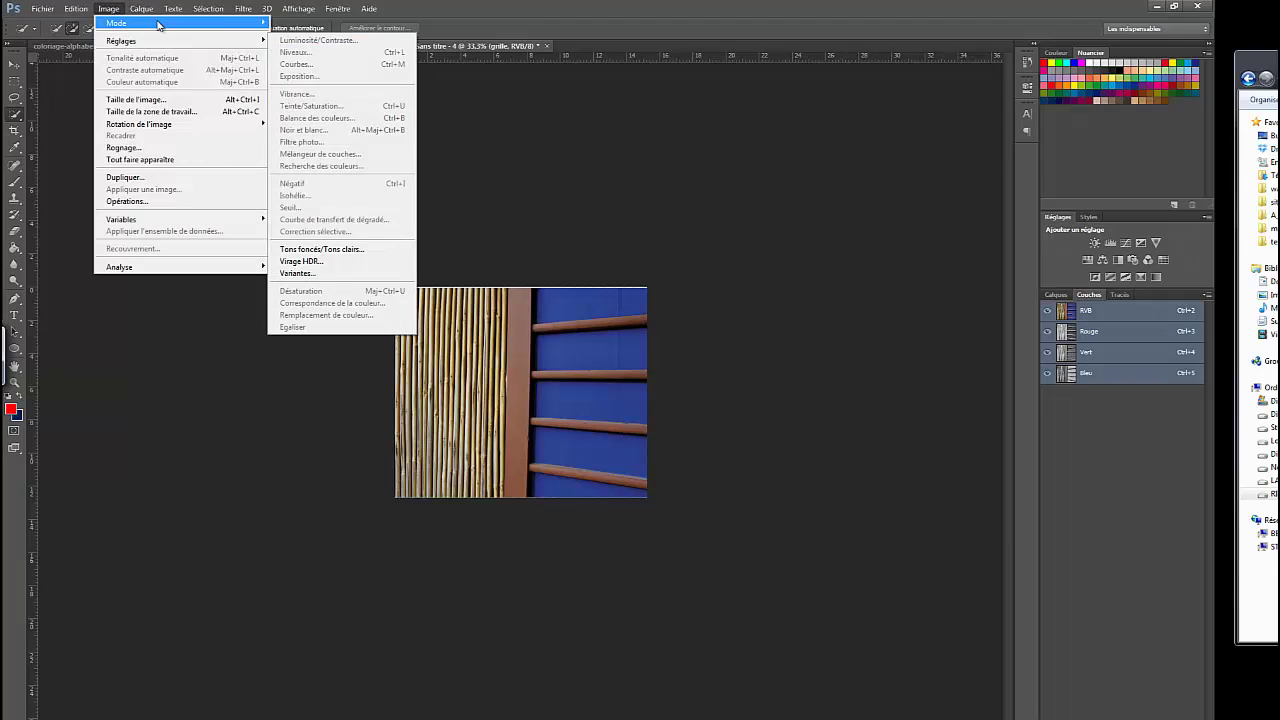
pyautogui.moveTo(162, 24)
pyautogui.click(312, 86)
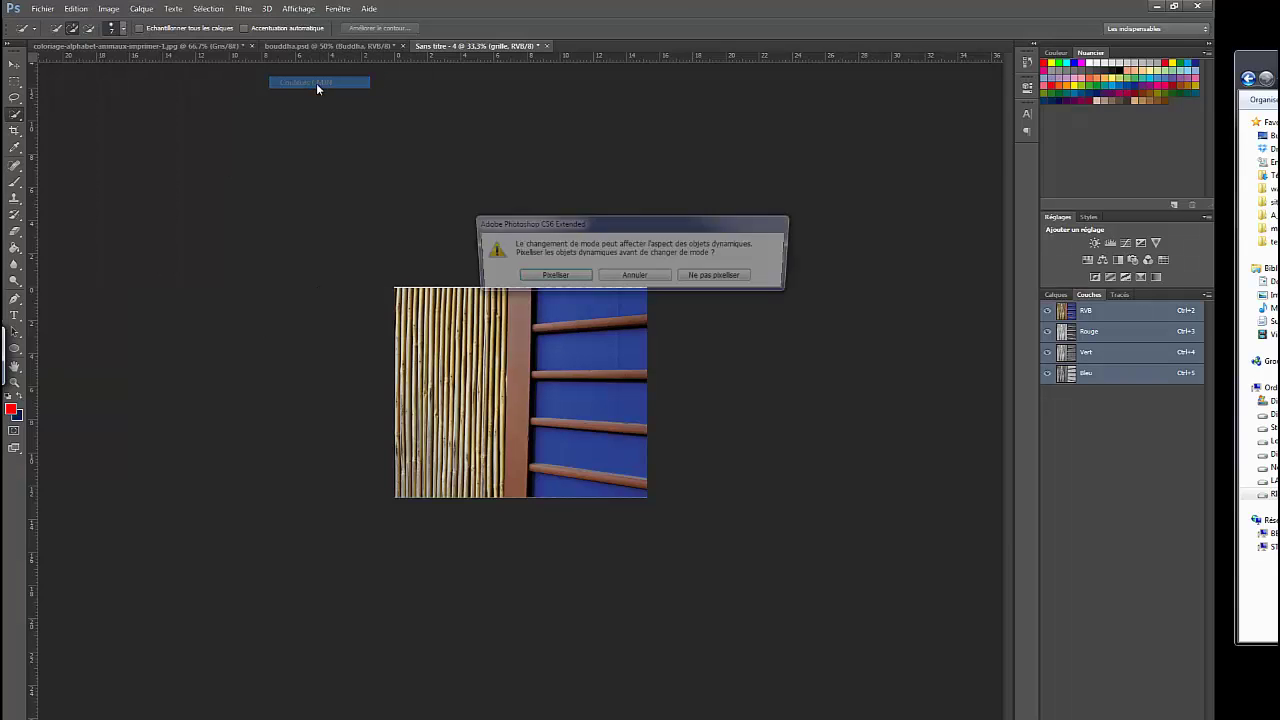
pyautogui.click(702, 281)
pyautogui.click(690, 279)
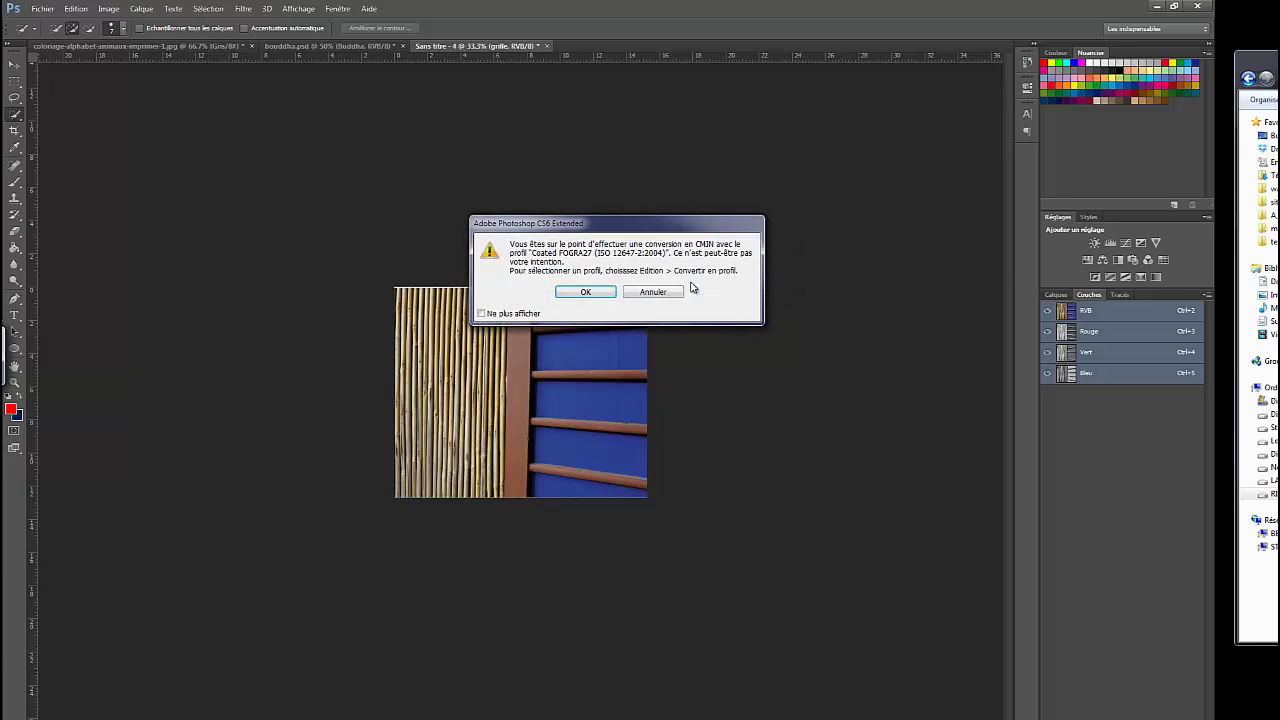
pyautogui.click(592, 291)
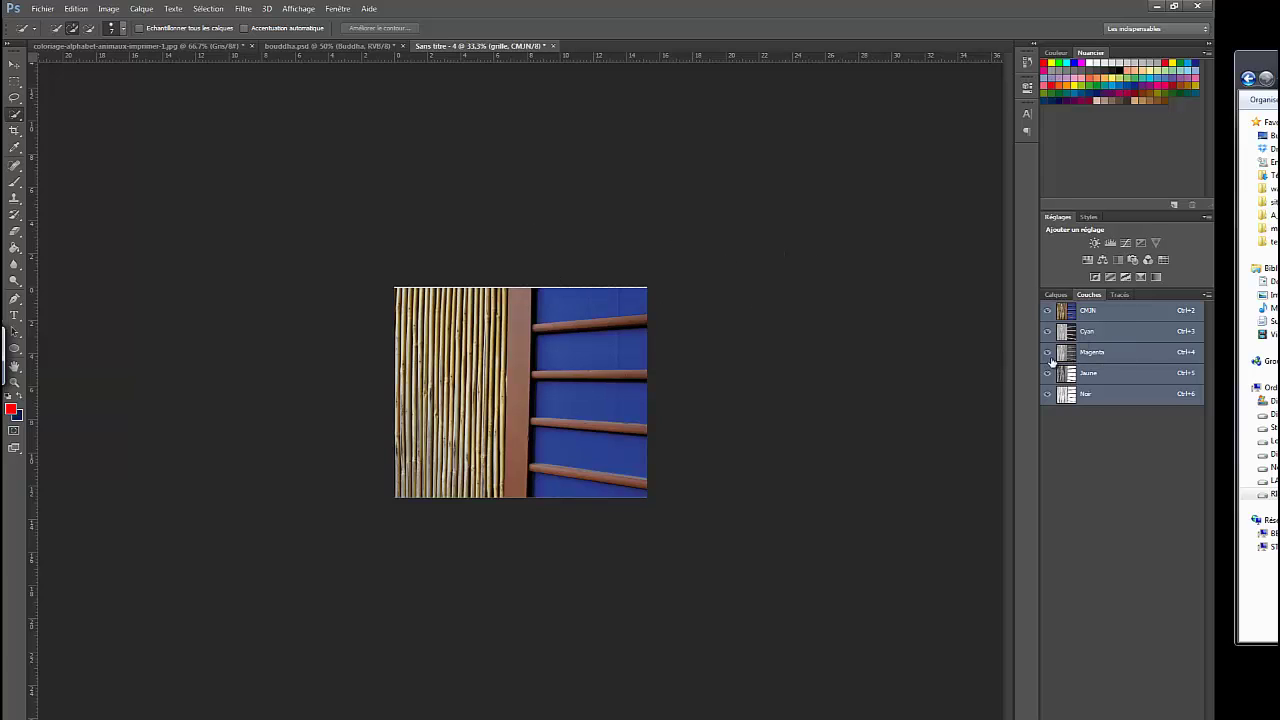
# Isolate the Cyan channel, compare it with the Magenta channel, and duplicate the Cyan channel
pyautogui.moveTo(1047, 352); pyautogui.dragTo(1047, 397)
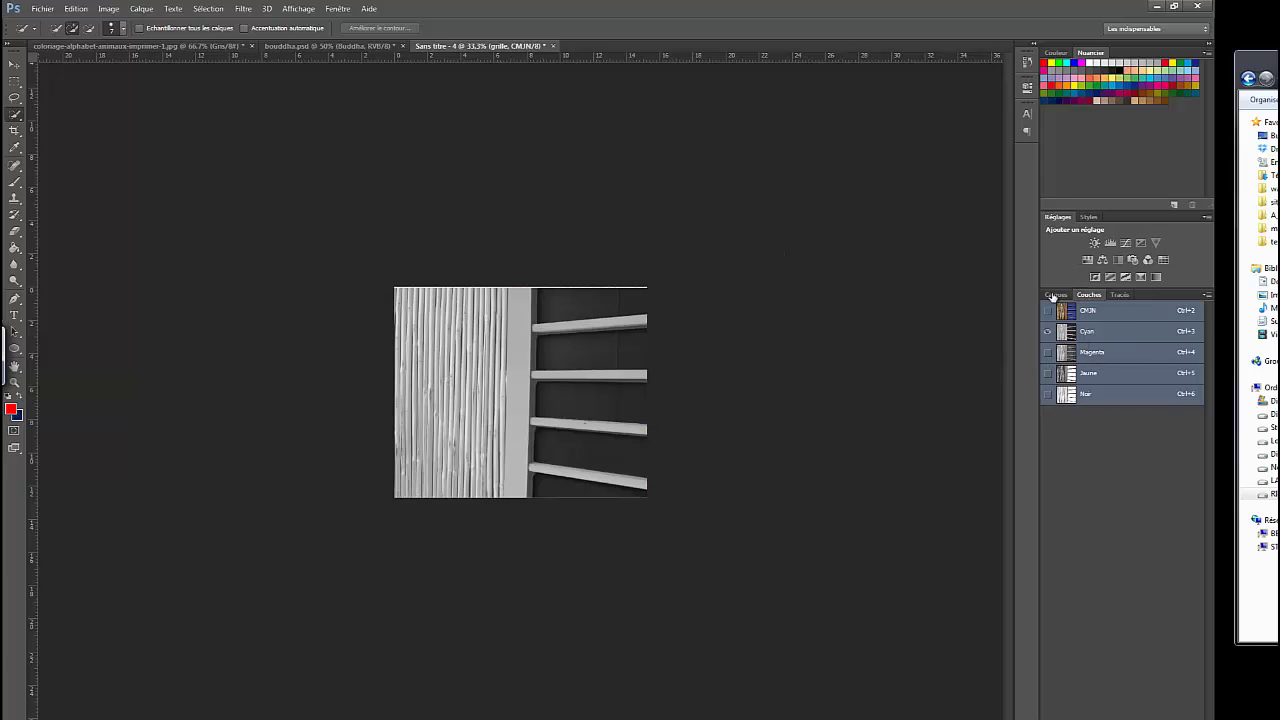
pyautogui.click(1107, 340)
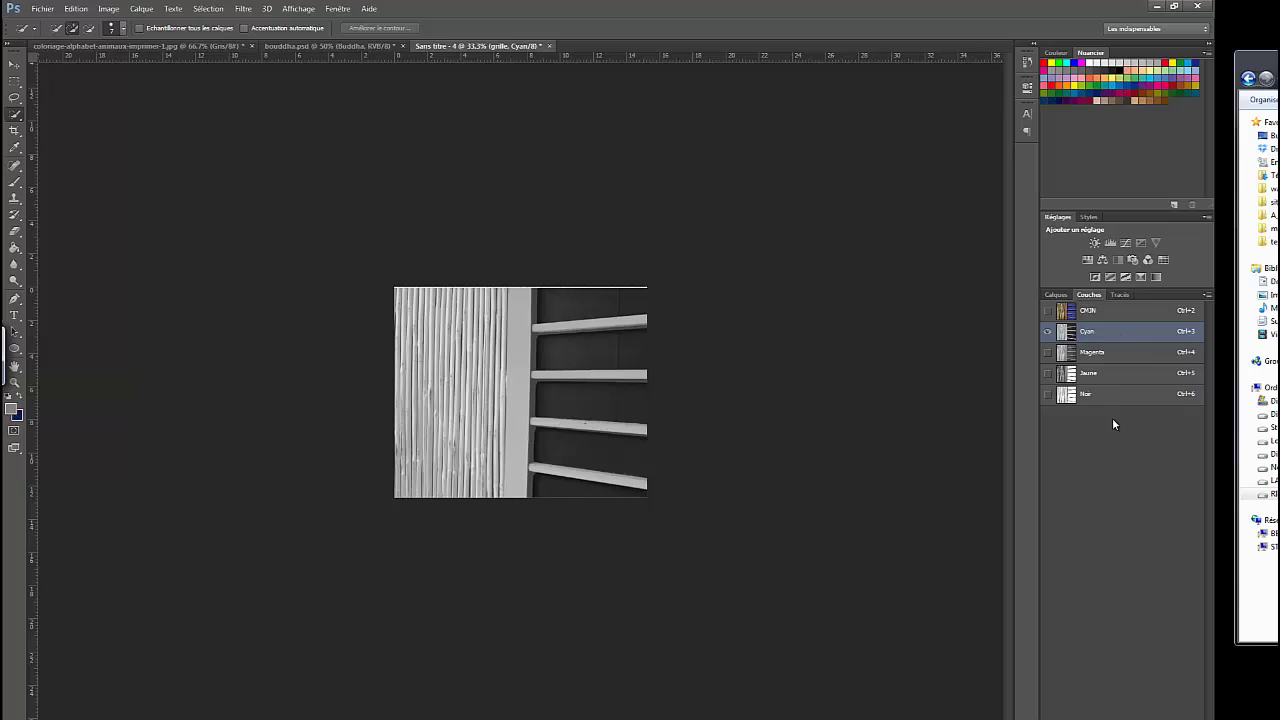
pyautogui.click(1116, 356)
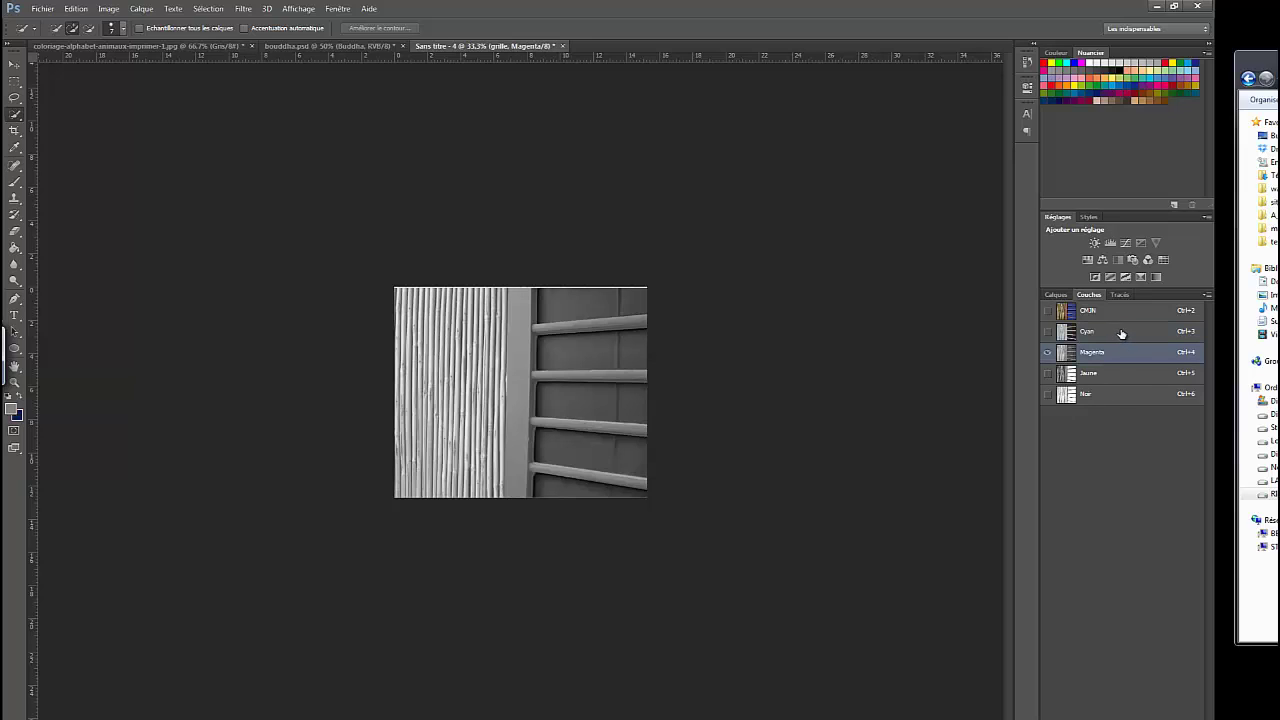
pyautogui.click(1121, 335)
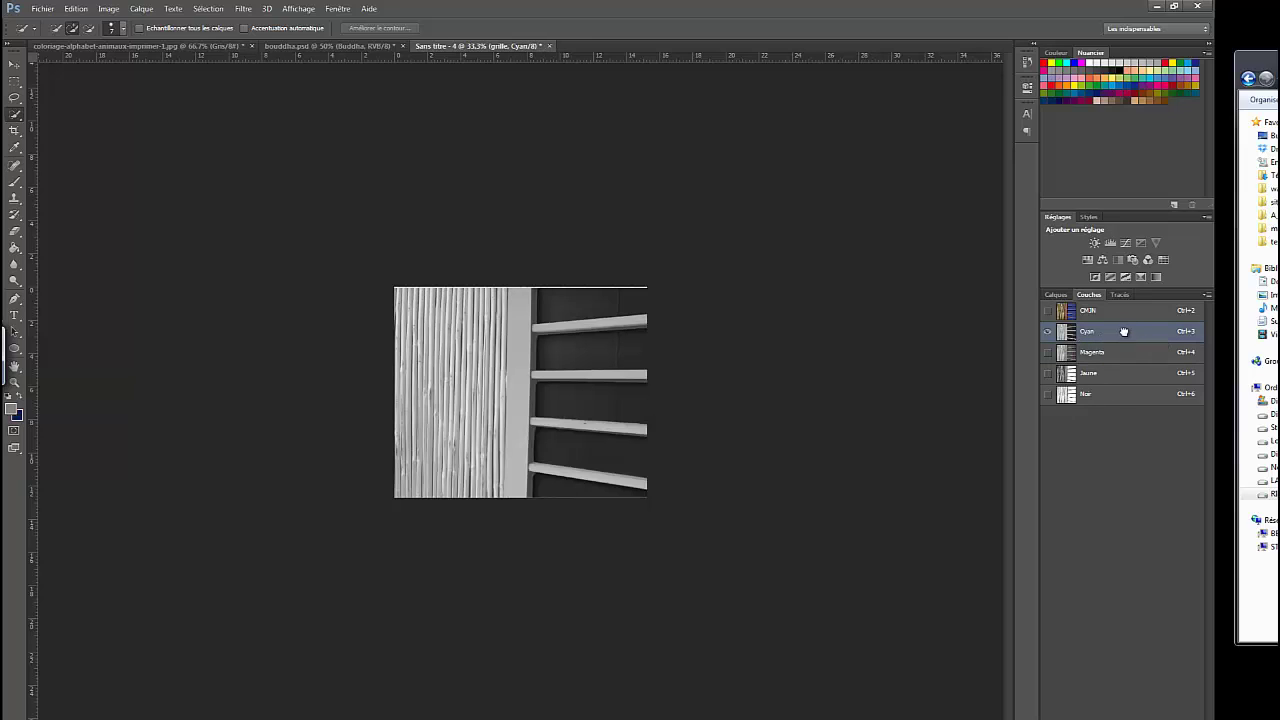
pyautogui.moveTo(1120, 331); pyautogui.dragTo(1175, 710)
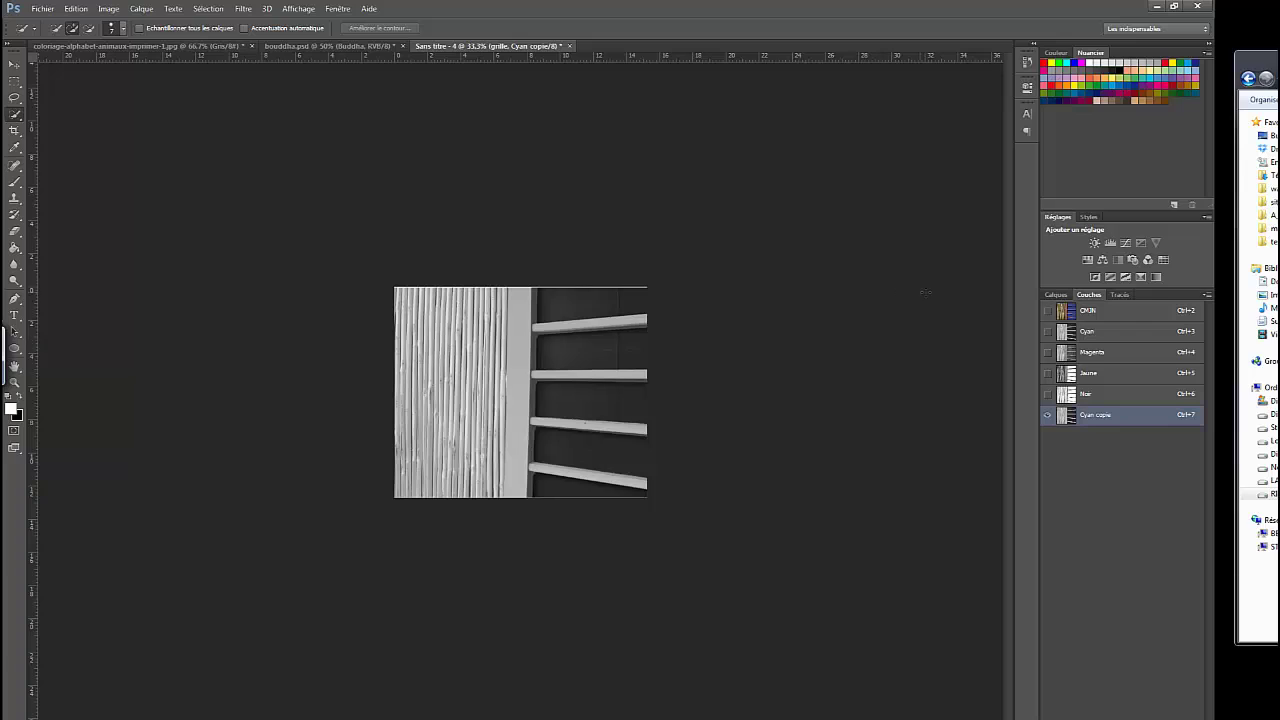
pyautogui.click(1126, 244)
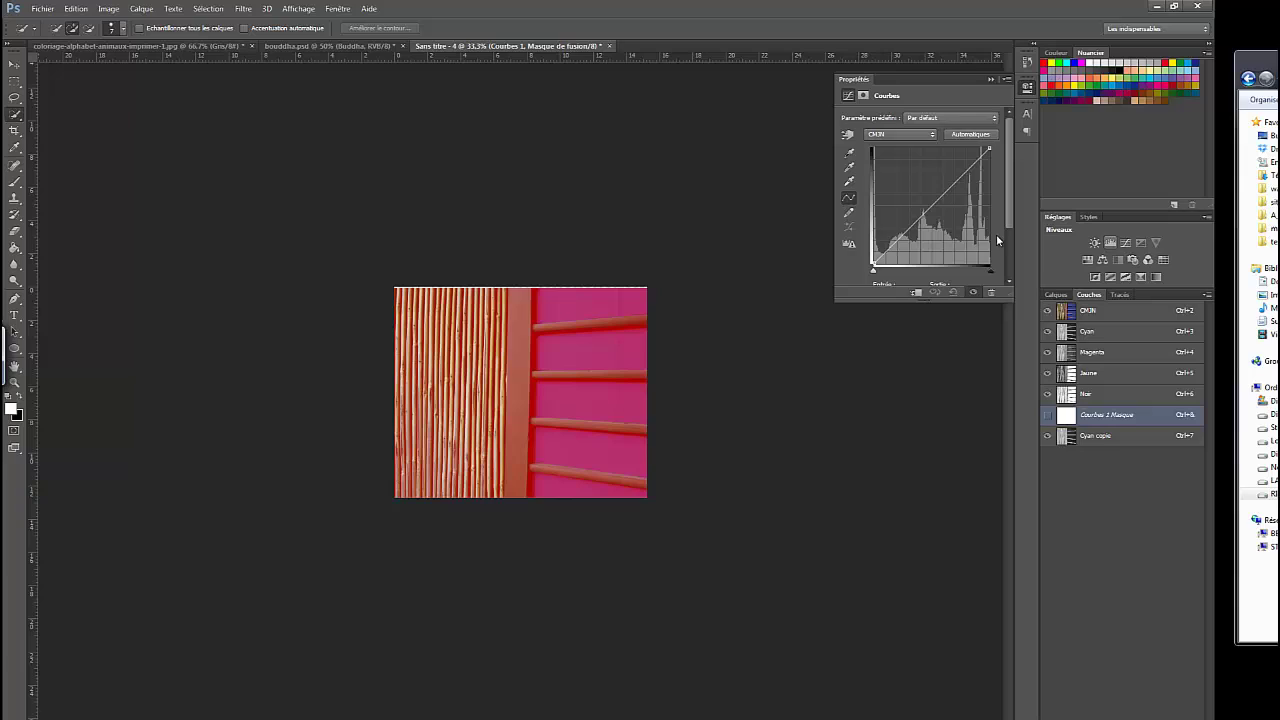
pyautogui.click(990, 78)
pyautogui.click(1115, 416)
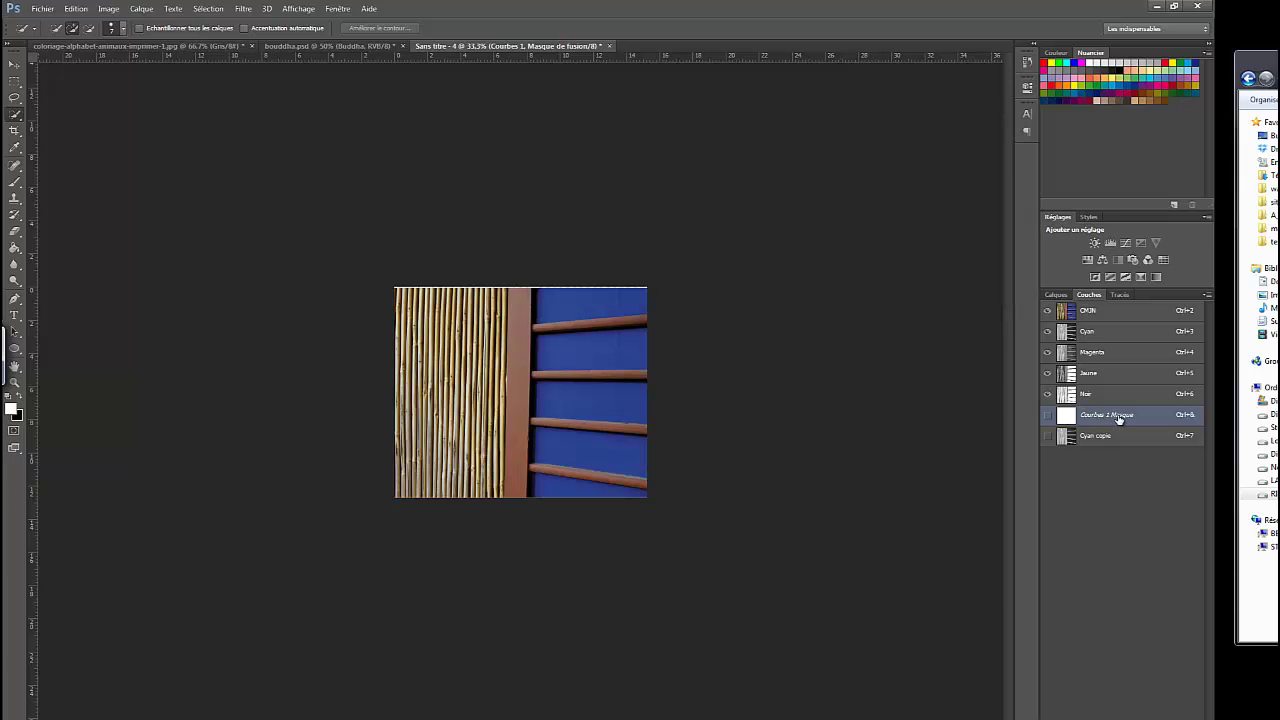
pyautogui.hotkey('ctrl', 'z')
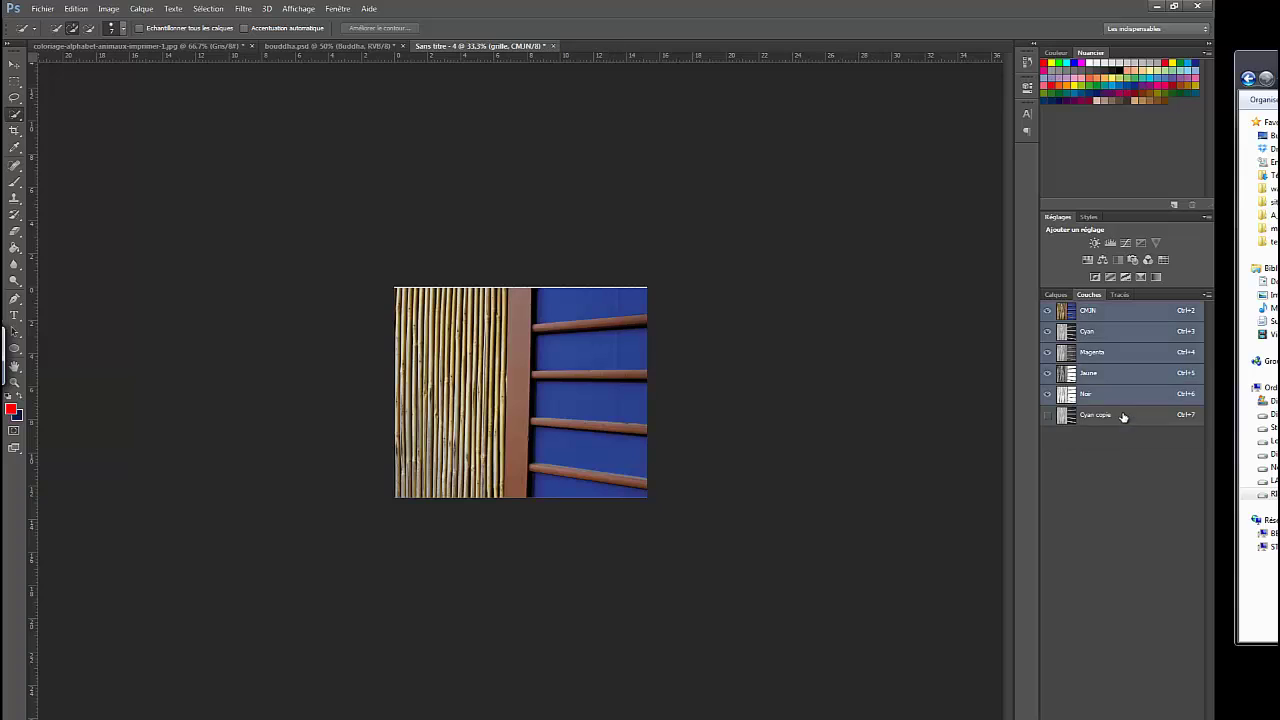
pyautogui.click(1105, 415)
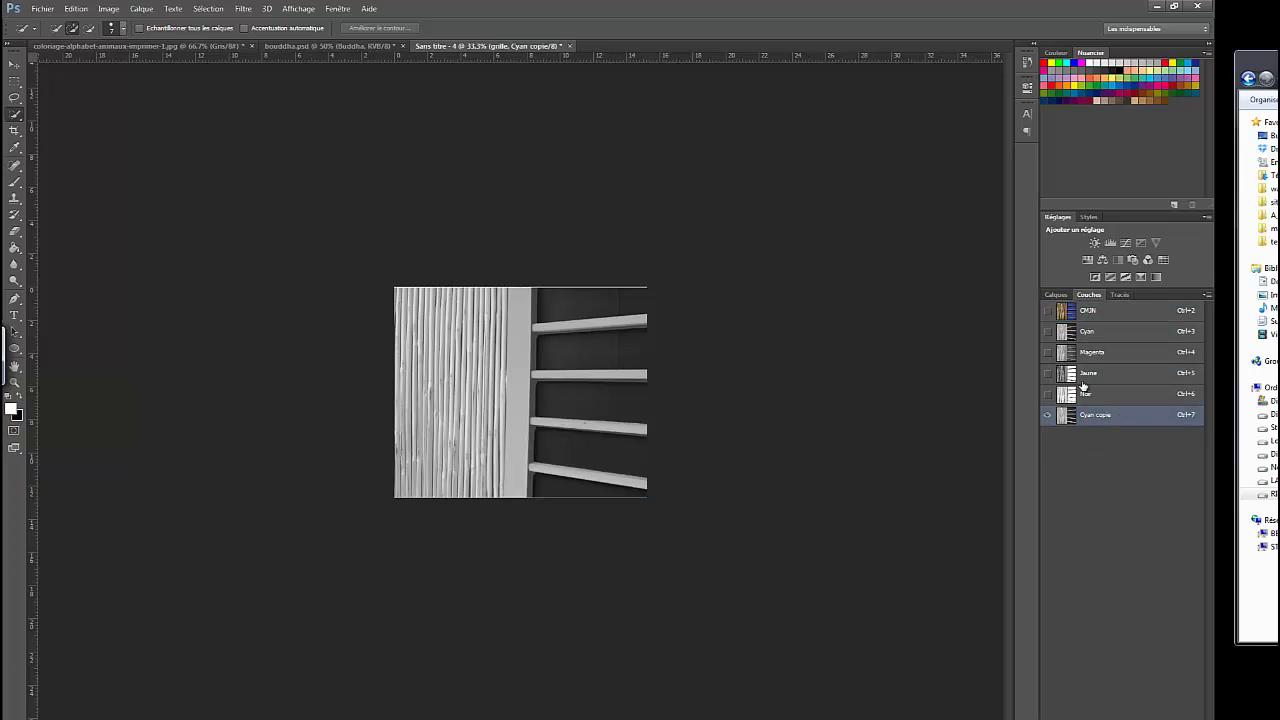
pyautogui.click(1109, 242)
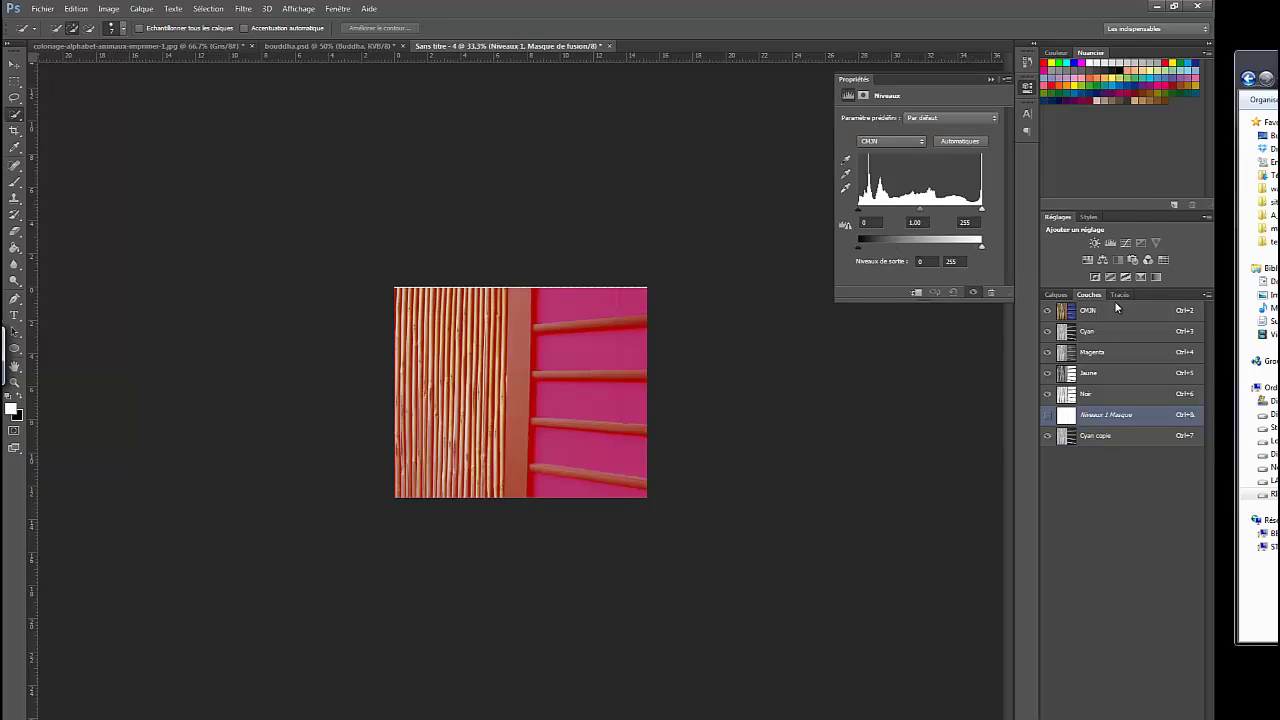
pyautogui.moveTo(981, 248); pyautogui.dragTo(930, 250)
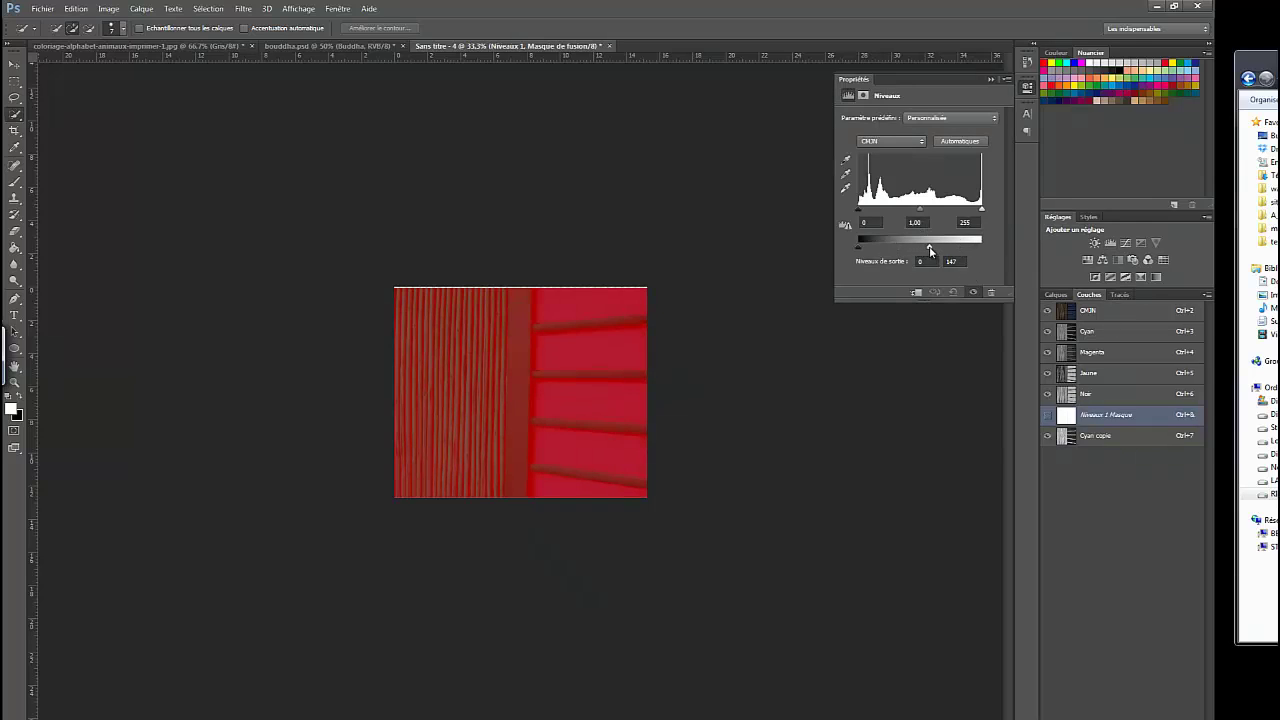
pyautogui.click(991, 79)
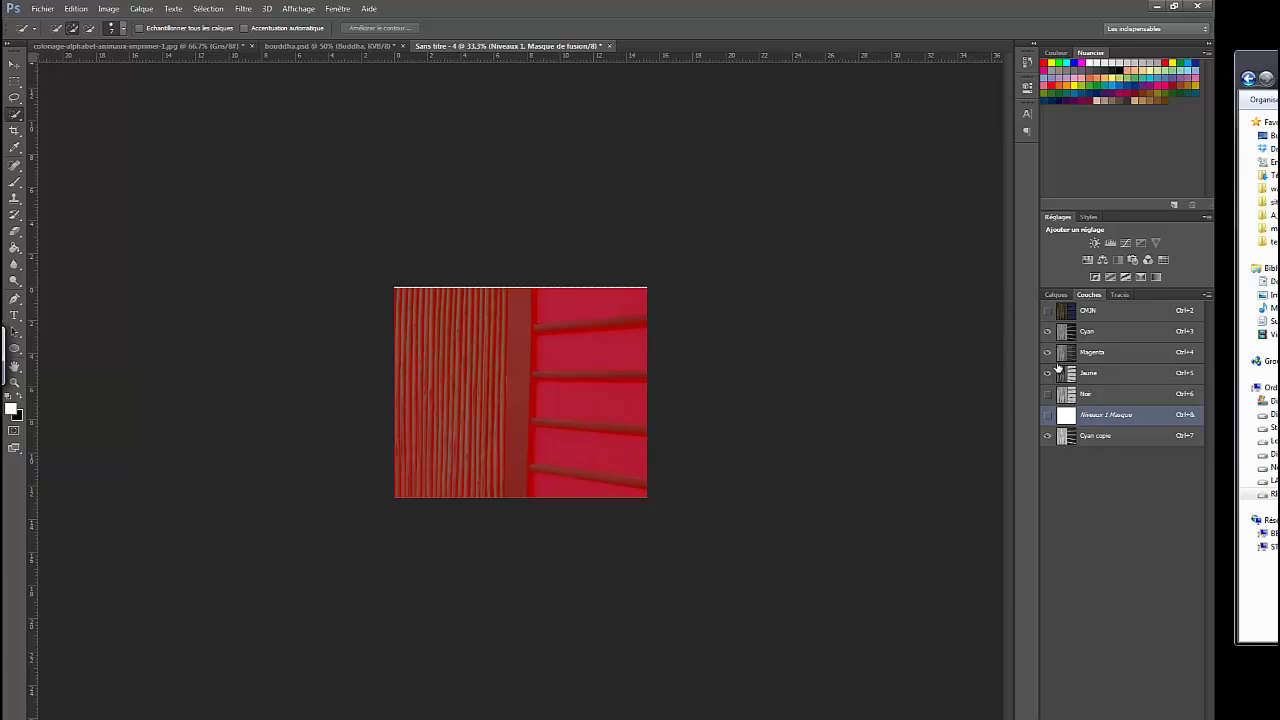
pyautogui.click(1095, 427)
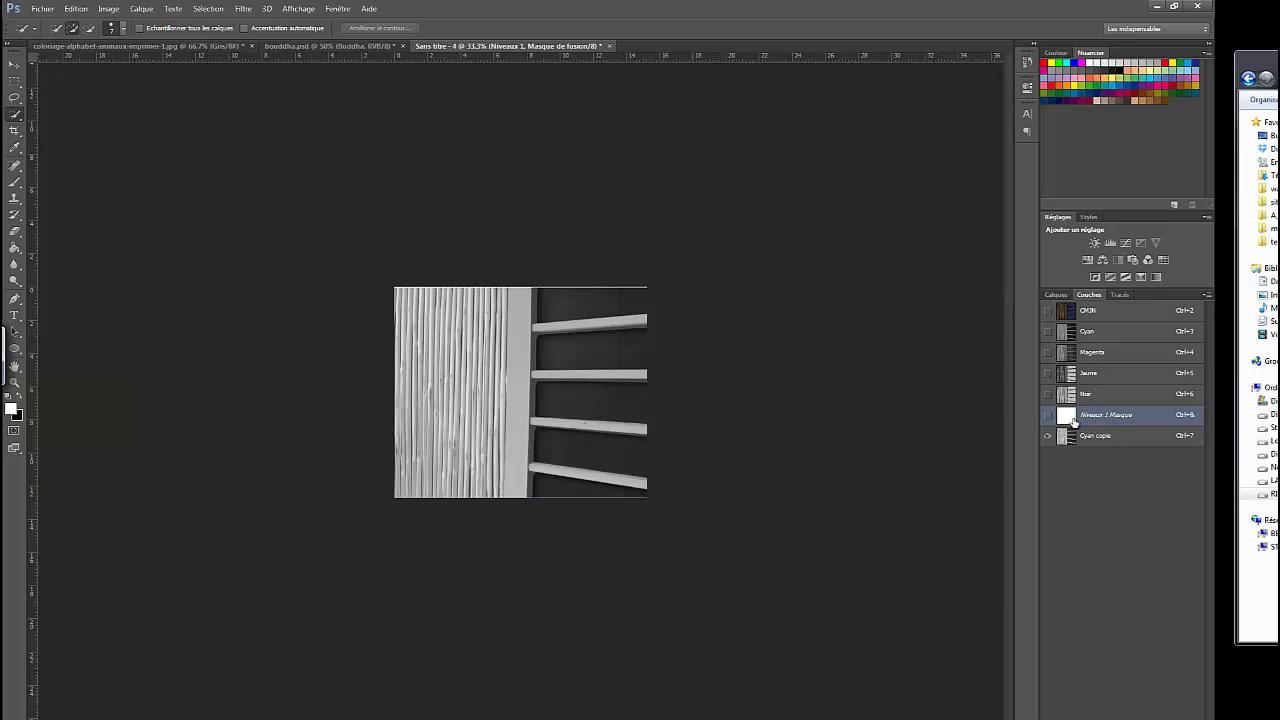
pyautogui.hotkey('ctrl', '2')
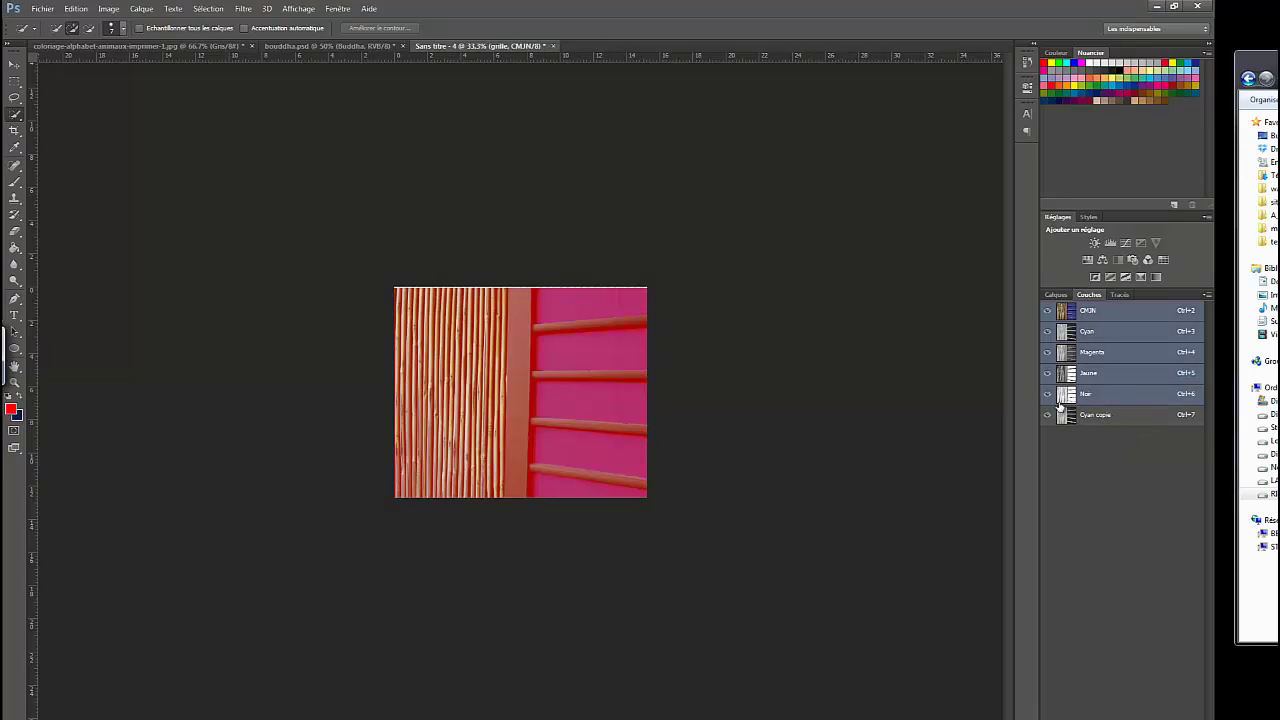
# Apply Levels directly to the duplicated Cyan channel with input values 0, 0.01 and 50 for a hard black-and-white separation
pyautogui.click(1047, 310)
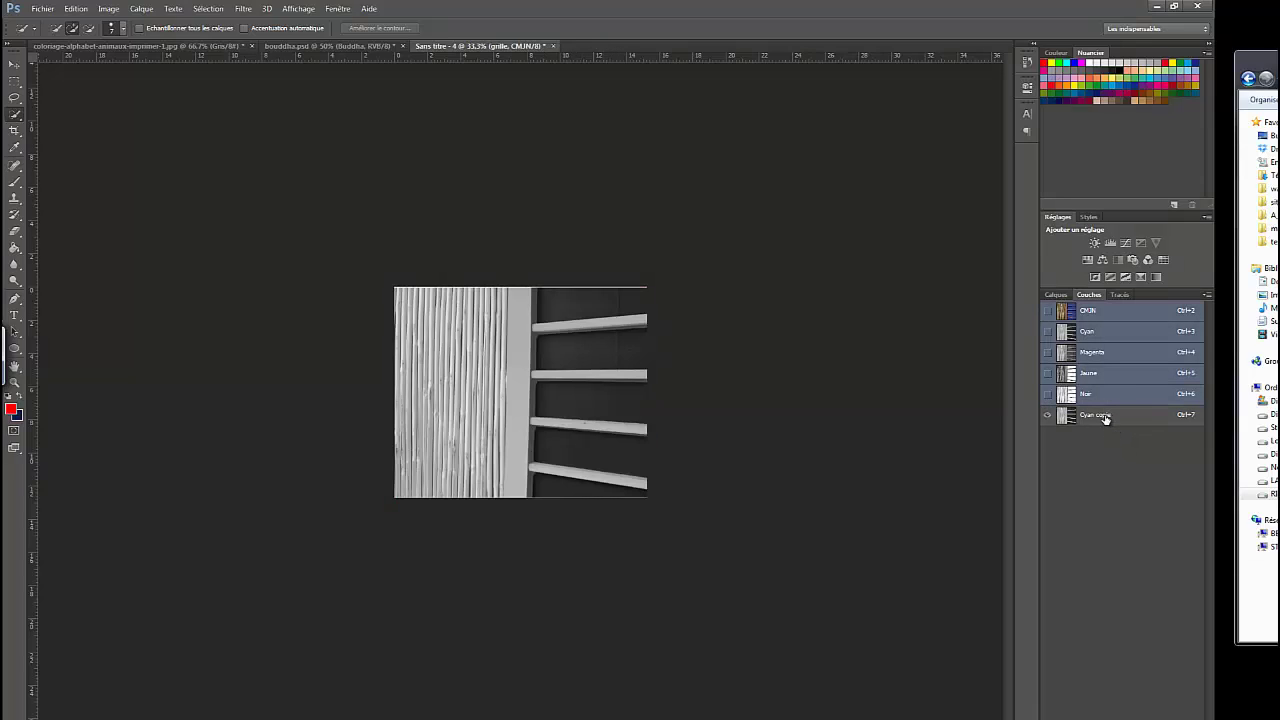
pyautogui.click(1105, 416)
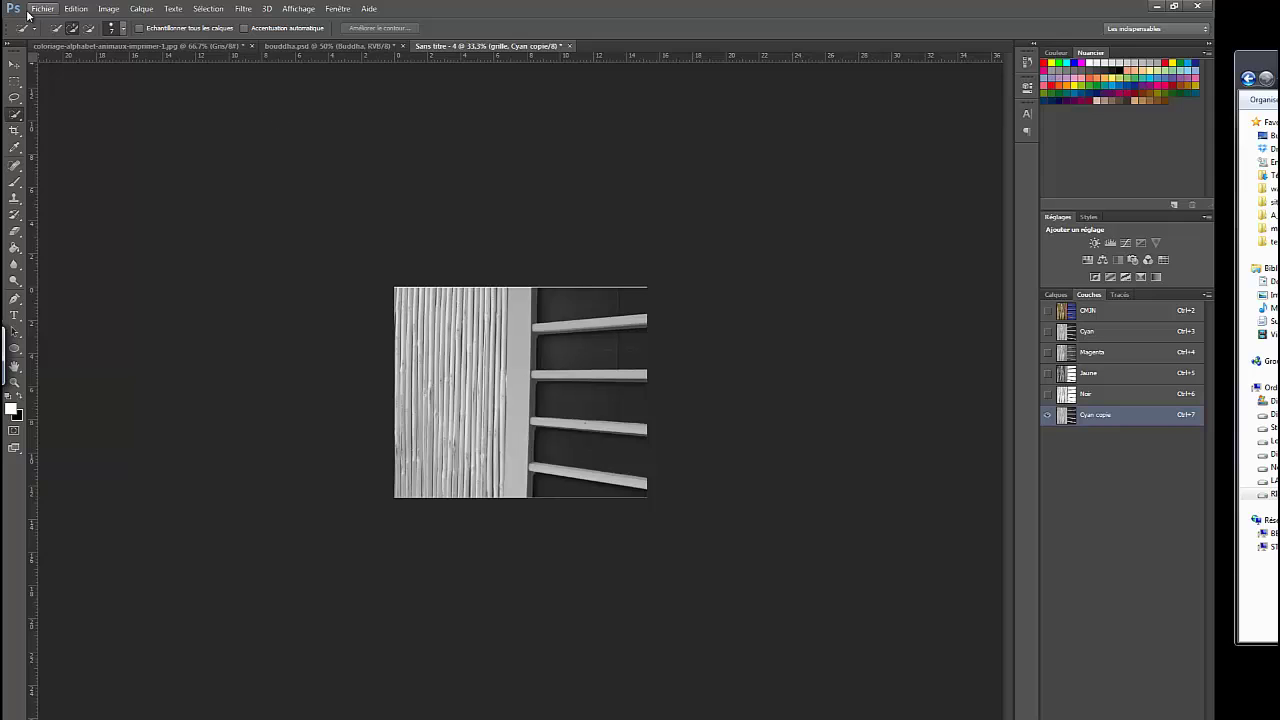
pyautogui.click(108, 8)
pyautogui.moveTo(135, 44)
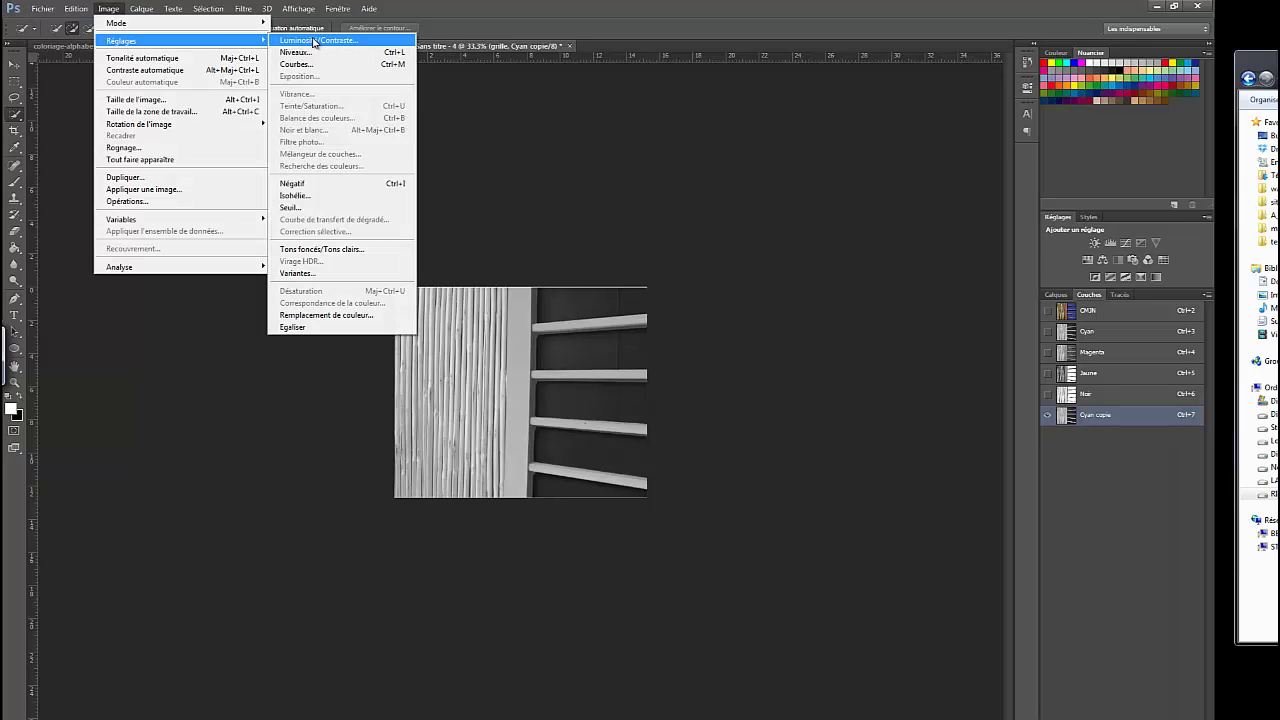
pyautogui.click(304, 54)
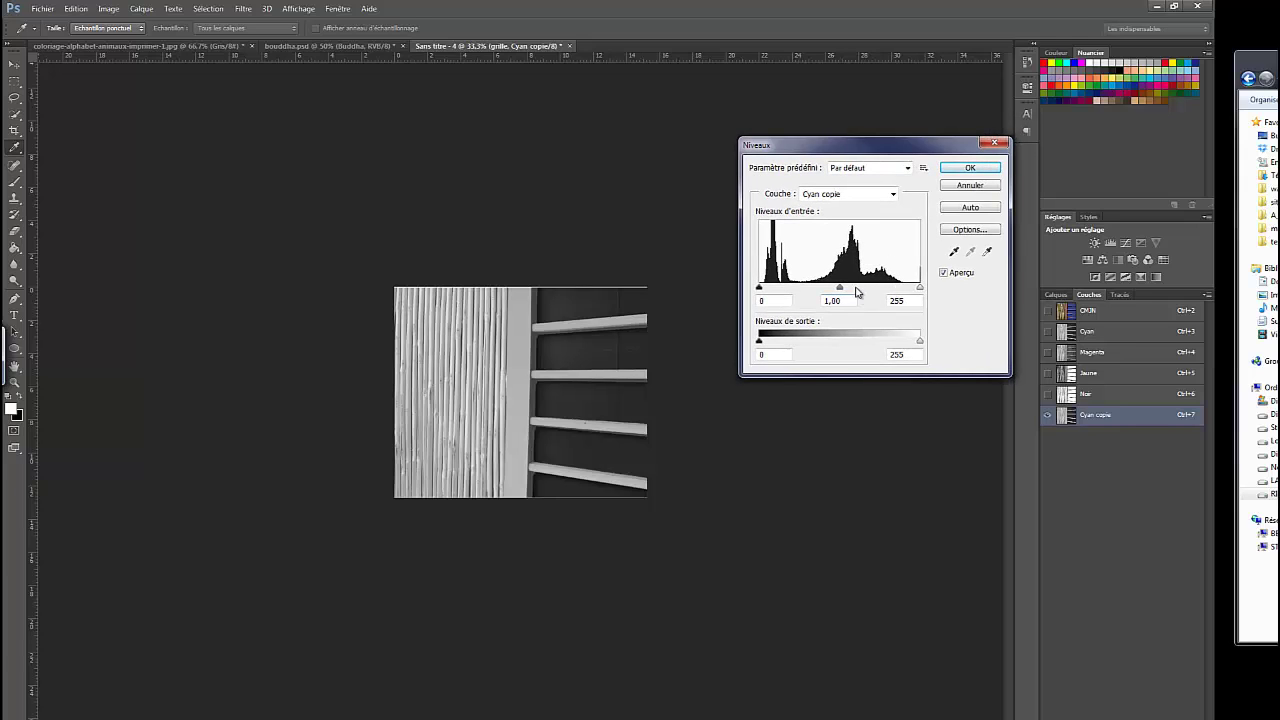
pyautogui.moveTo(842, 290); pyautogui.dragTo(804, 290)
pyautogui.moveTo(920, 288); pyautogui.dragTo(803, 292)
pyautogui.write('0,01')
pyautogui.press('Tab')
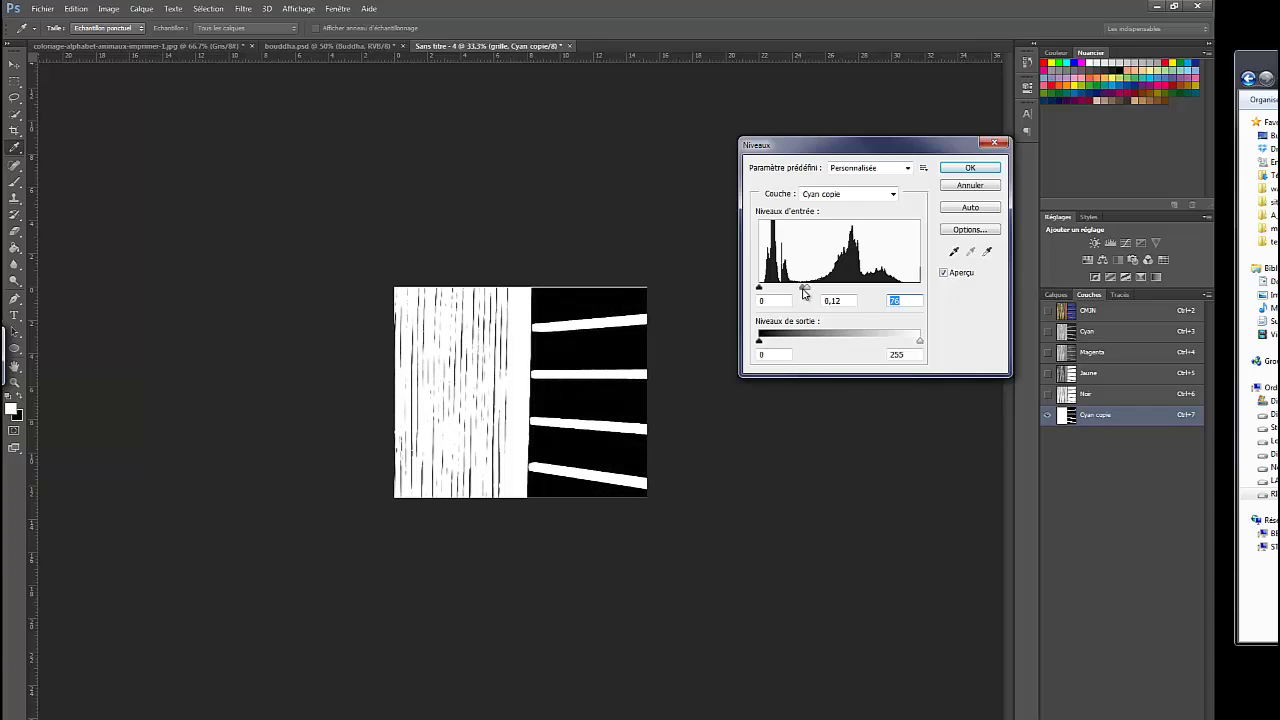
pyautogui.click(804, 291)
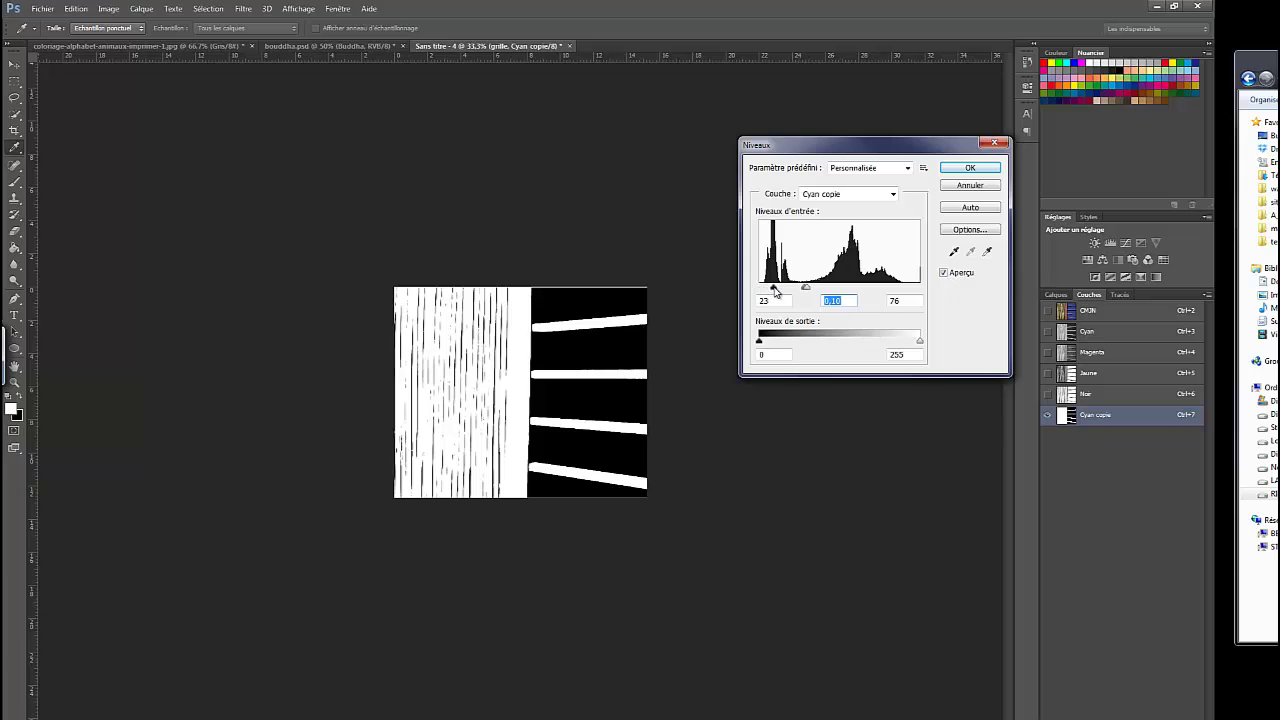
pyautogui.moveTo(759, 290); pyautogui.dragTo(806, 291)
pyautogui.hotkey('shift', 'Tab')
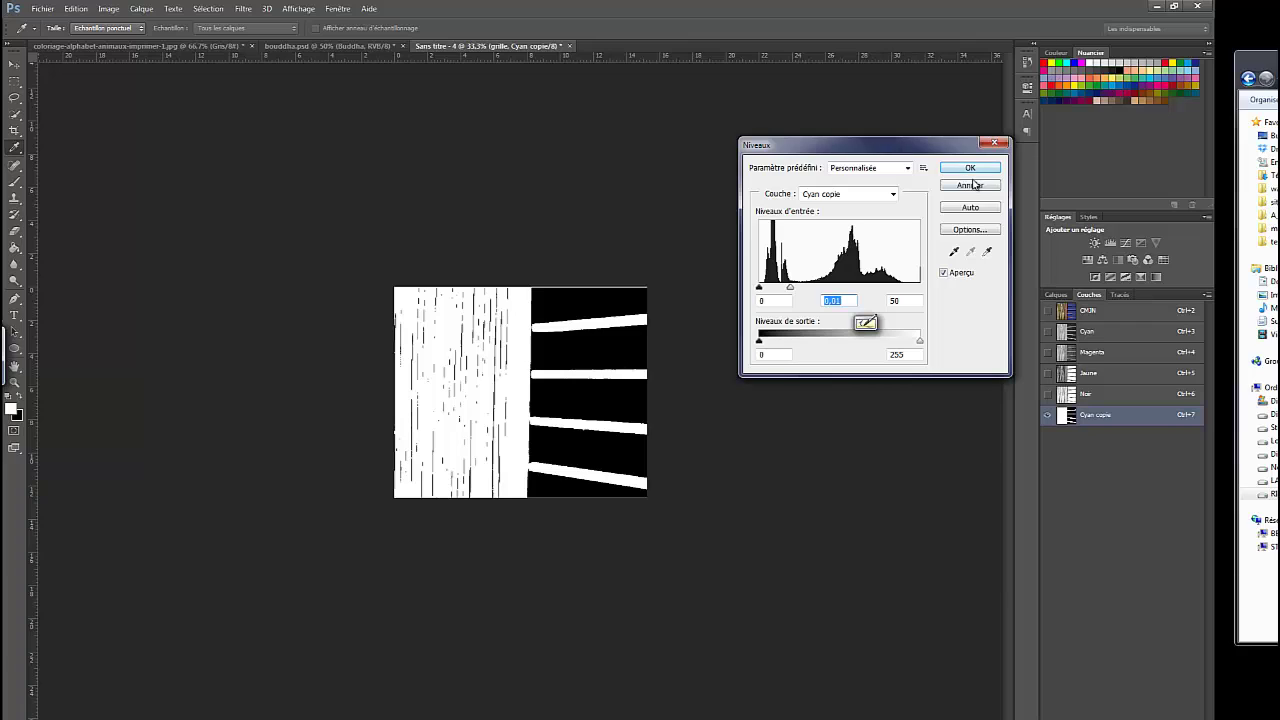
pyautogui.click(964, 170)
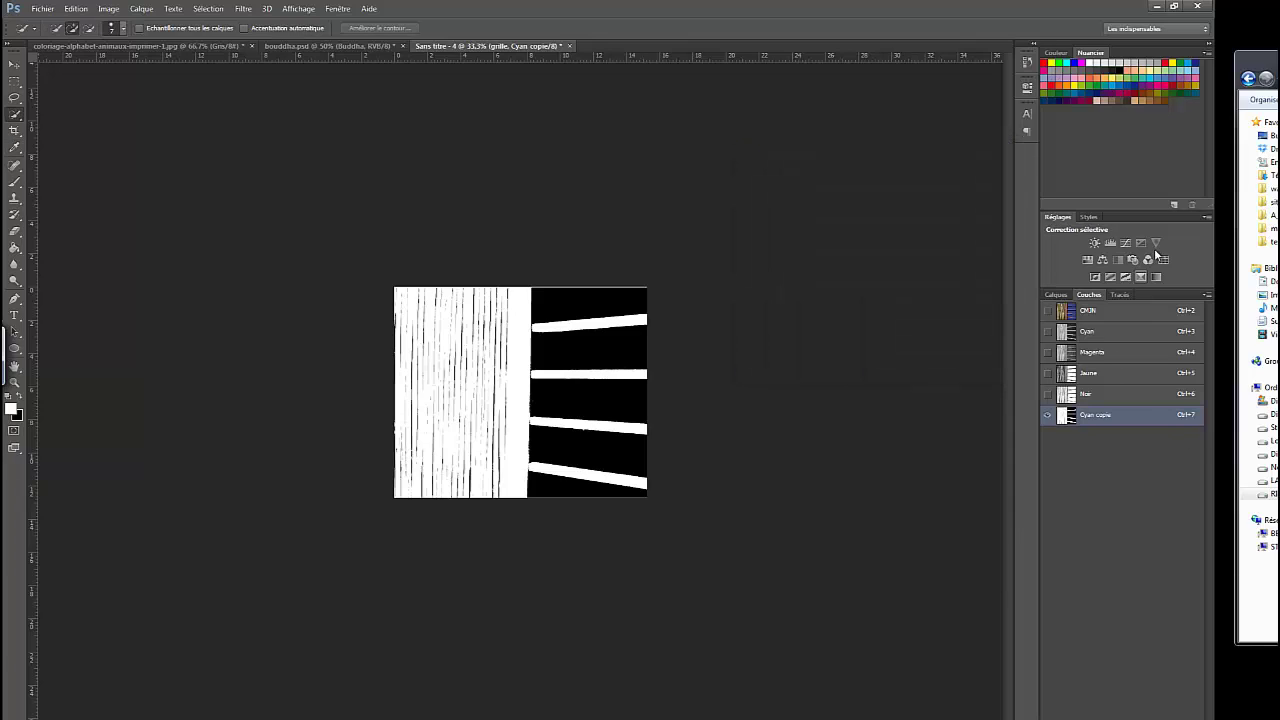
# Check the duplicated Cyan channel as a loaded selection, deselect it, and undo the Levels adjustment
pyautogui.keyDown('ctrl'); pyautogui.click(1066, 416); pyautogui.keyUp('ctrl')
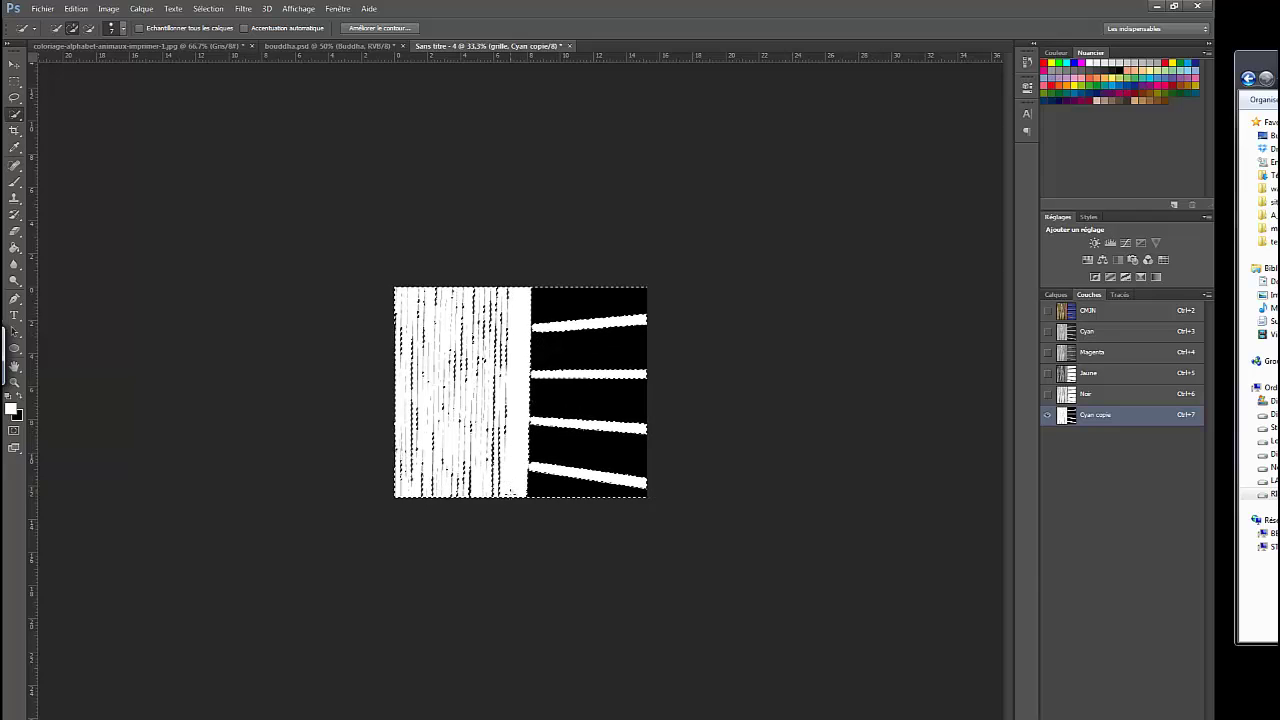
pyautogui.hotkey('ctrl', '+')
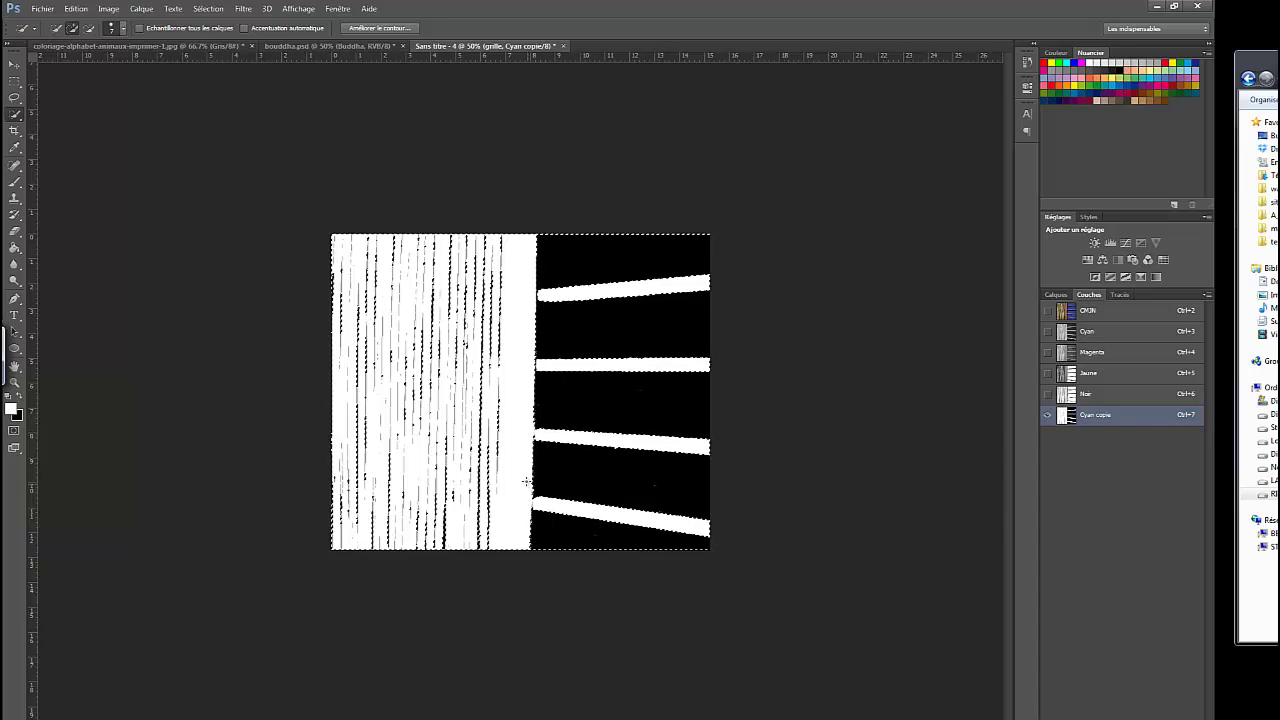
pyautogui.hotkey('ctrl', 'd')
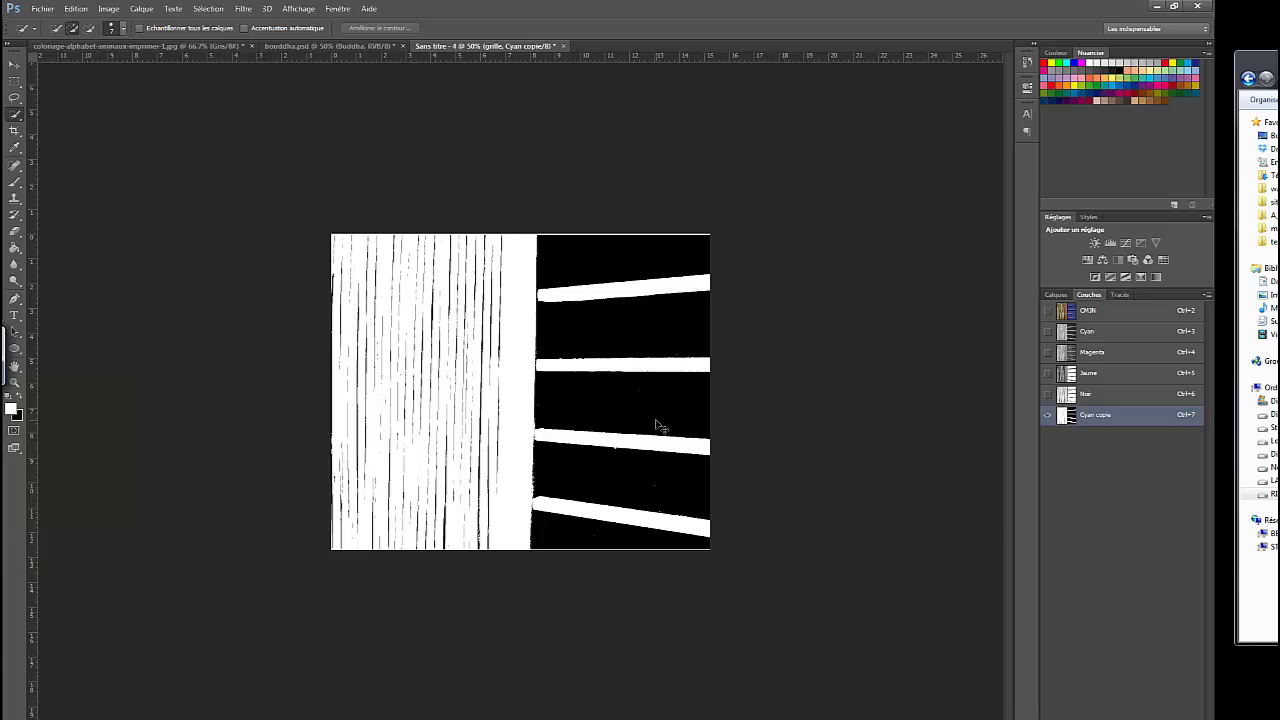
pyautogui.hotkey('ctrl', 'alt', 'z')
pyautogui.hotkey('ctrl', 'alt', 'z')
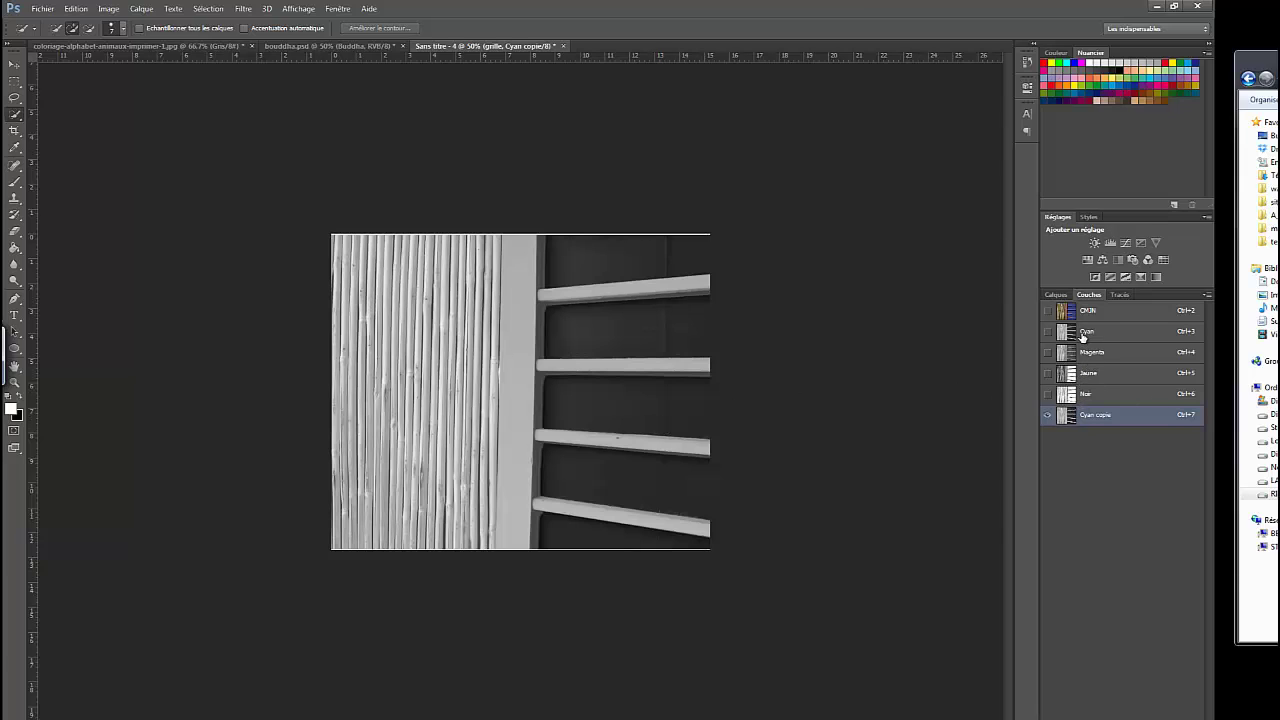
# Isolate the Noir channel and duplicate it
pyautogui.click(1048, 394)
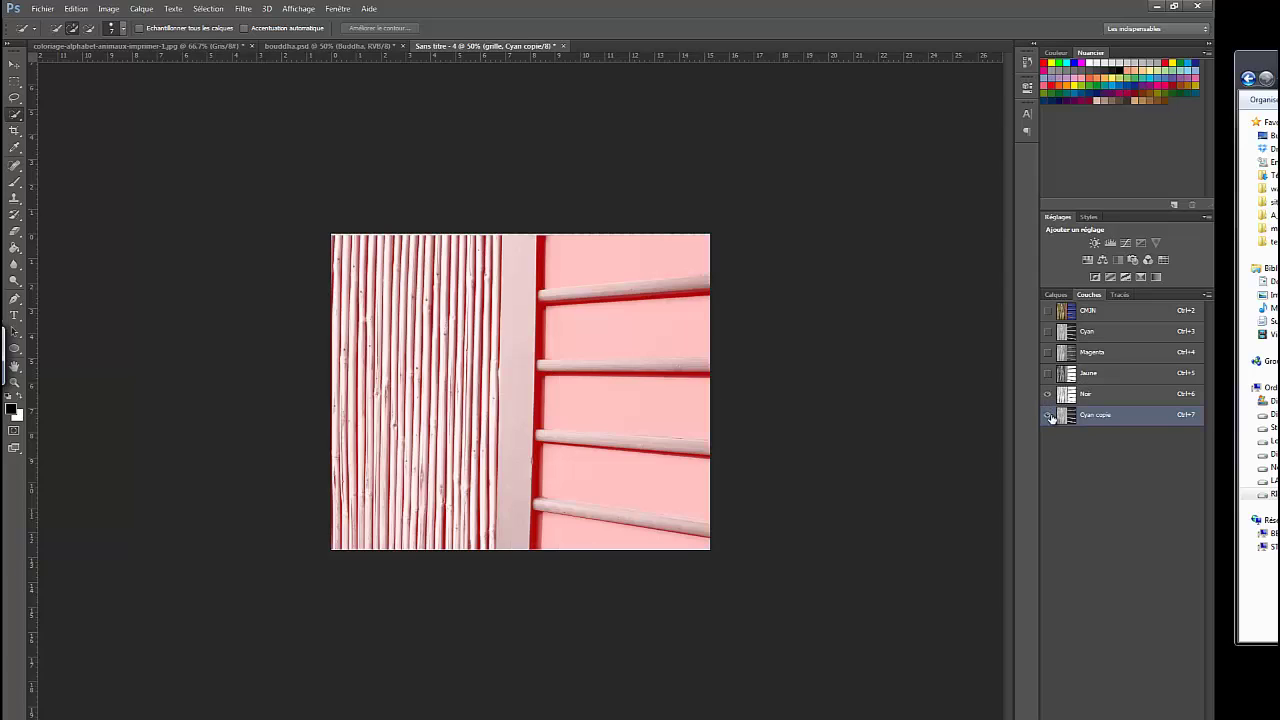
pyautogui.click(1048, 415)
pyautogui.click(1096, 397)
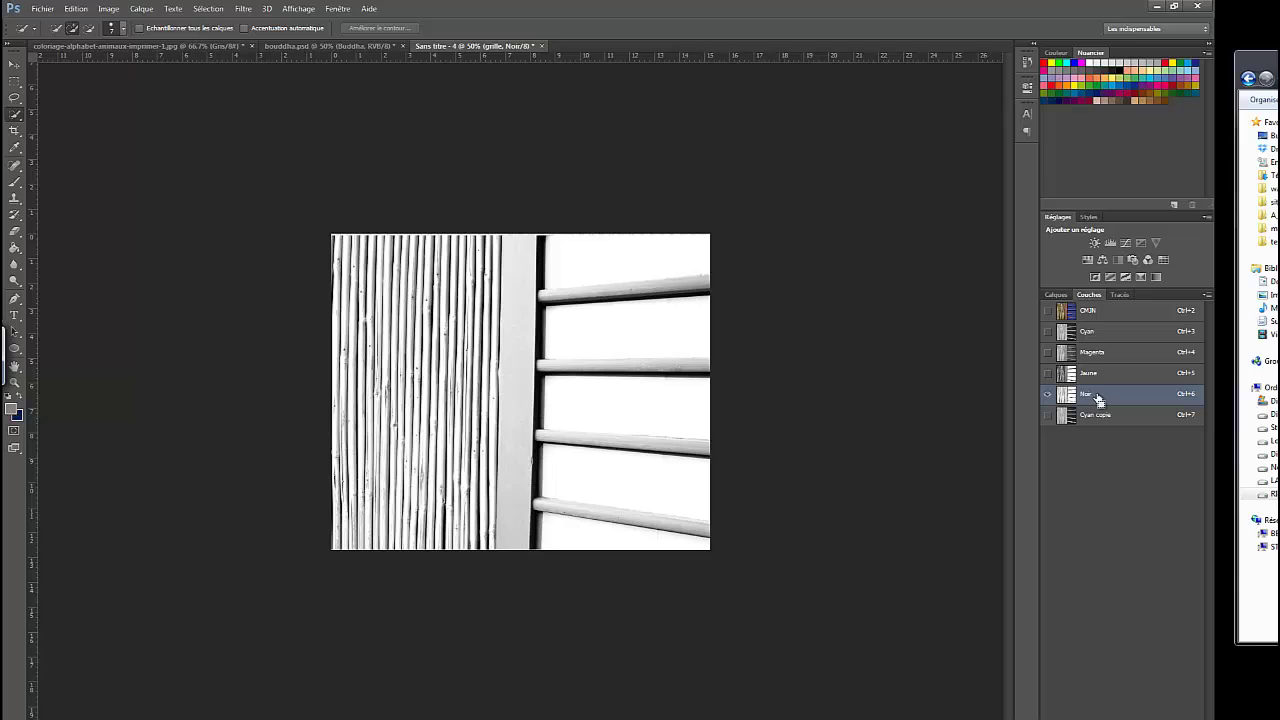
pyautogui.moveTo(1094, 400); pyautogui.dragTo(1094, 718)
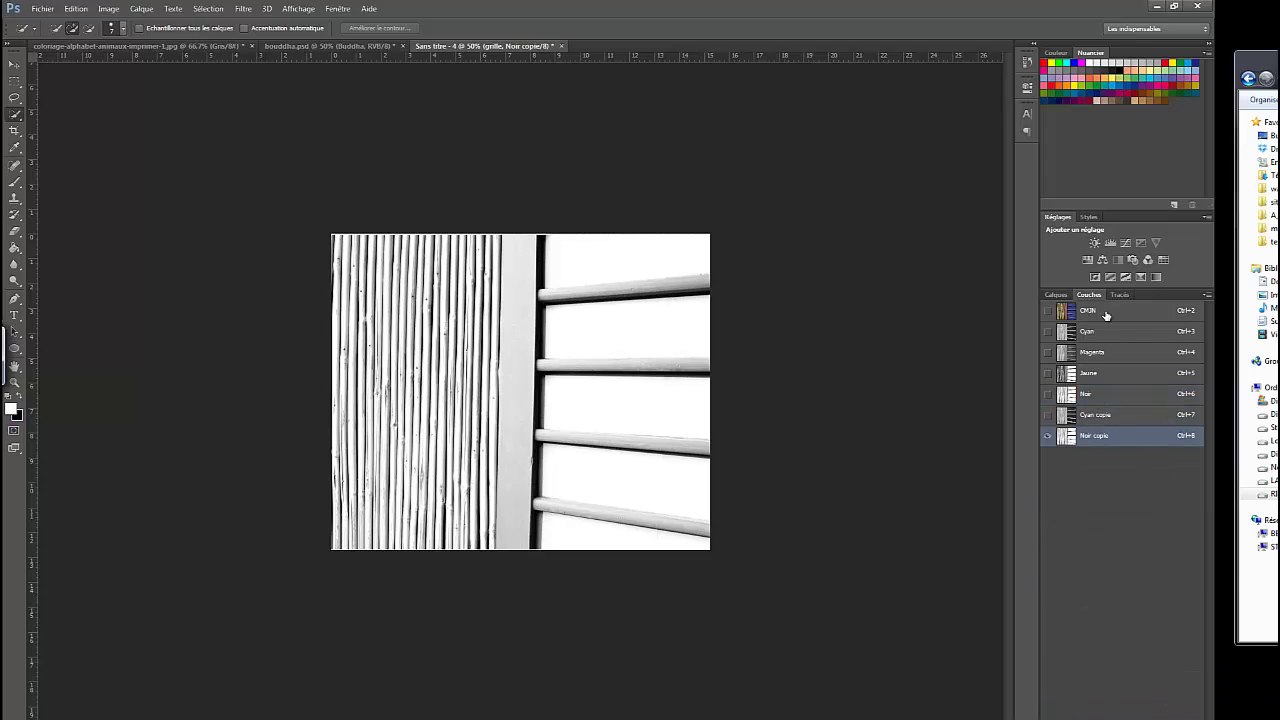
pyautogui.click(108, 8)
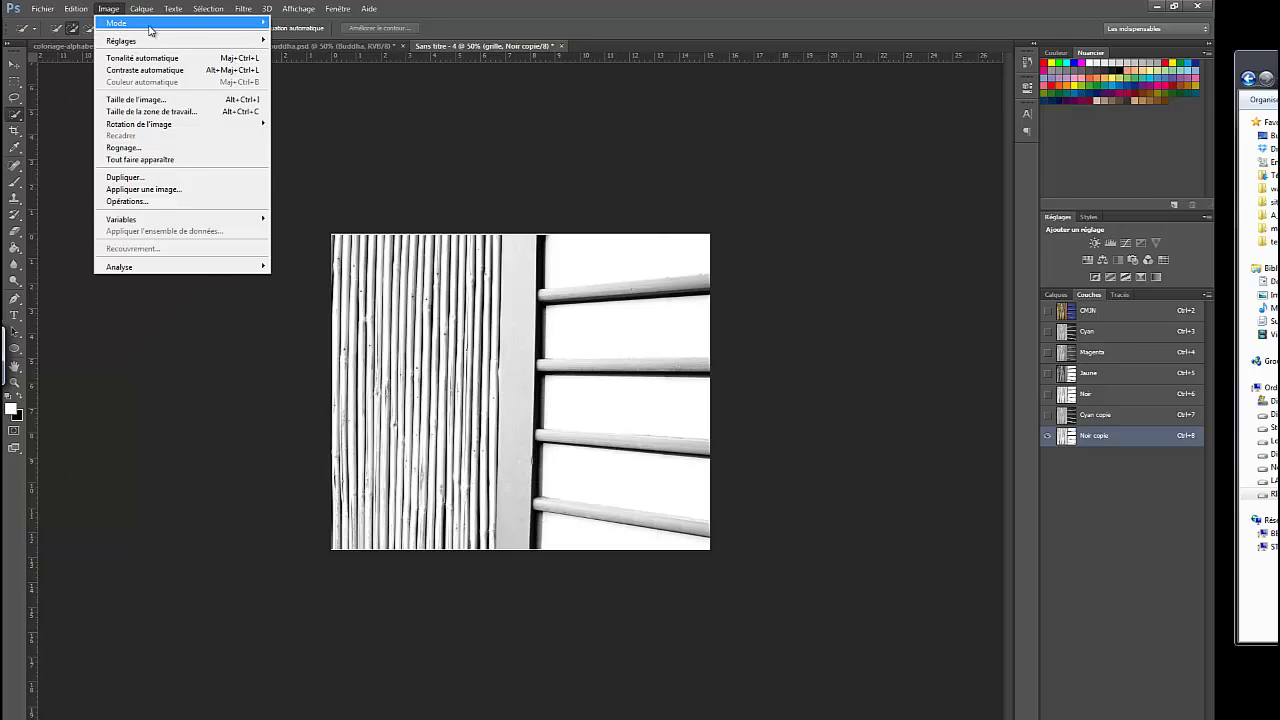
pyautogui.moveTo(155, 23)
pyautogui.click(305, 35)
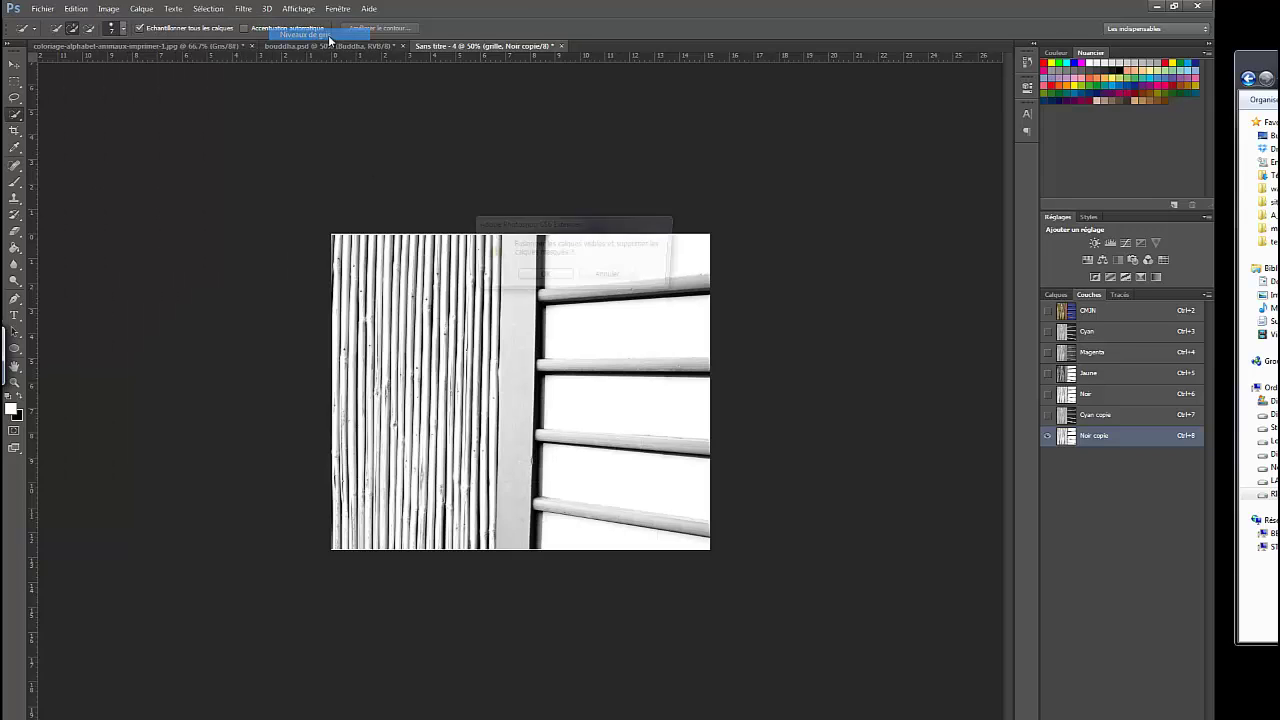
pyautogui.click(610, 278)
# Try Levels on the duplicated Noir channel with input values 0, 0.01 and 103
pyautogui.click(108, 8)
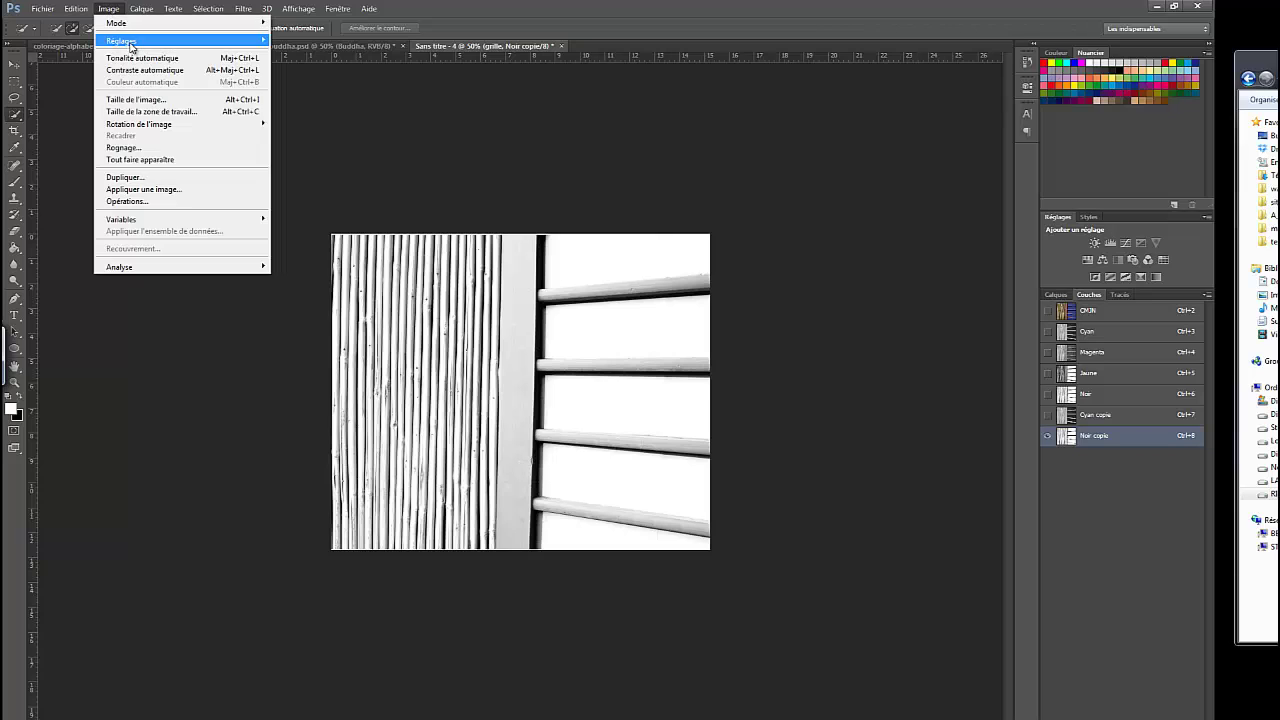
pyautogui.moveTo(130, 42)
pyautogui.click(318, 54)
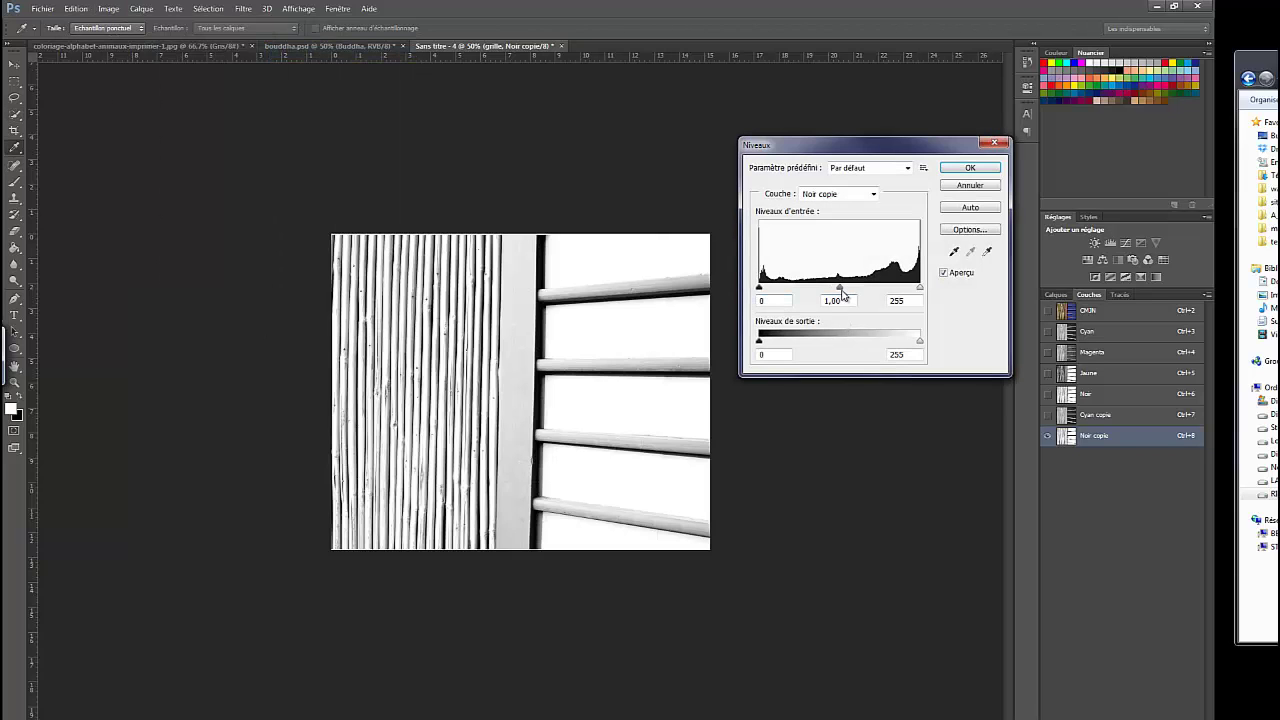
pyautogui.moveTo(842, 293); pyautogui.dragTo(790, 290)
pyautogui.moveTo(919, 287); pyautogui.dragTo(822, 289)
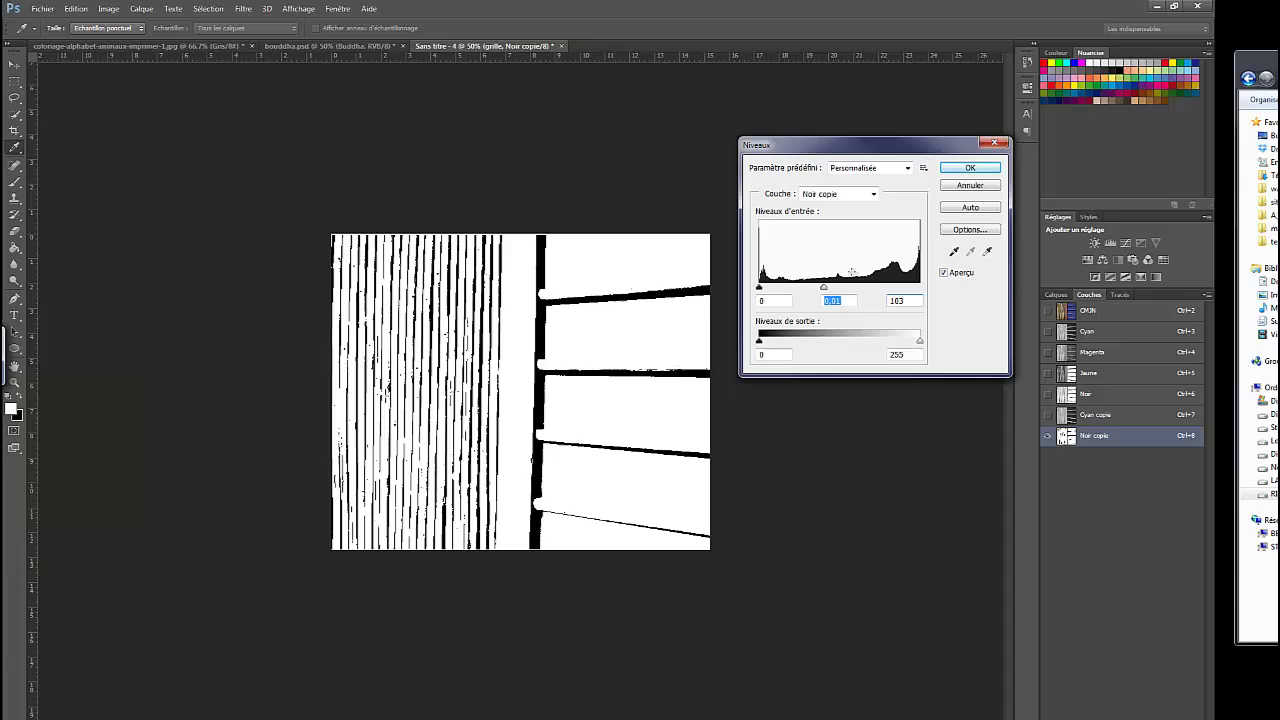
pyautogui.click(970, 208)
pyautogui.press('Return')
# Start a Levels adjustment on the duplicated Cyan channel, darkening the midtones and lowering the white input to about 107
pyautogui.click(1058, 422)
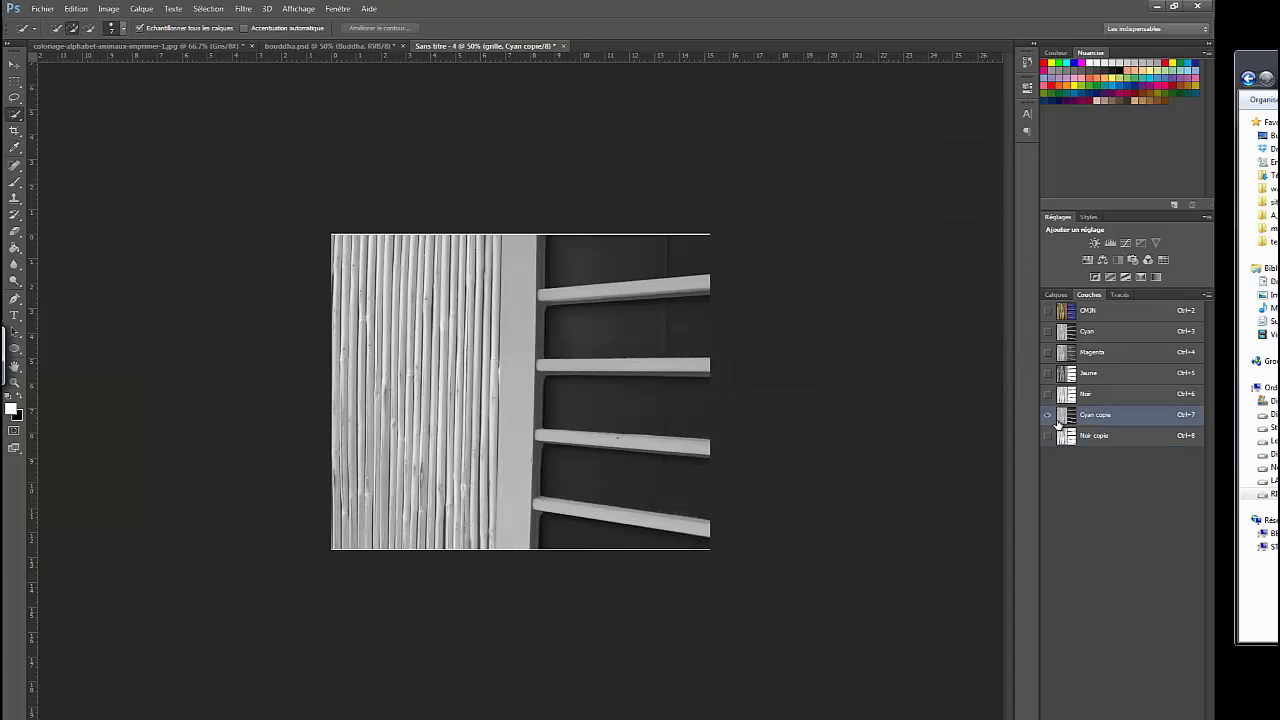
pyautogui.click(108, 8)
pyautogui.moveTo(143, 41)
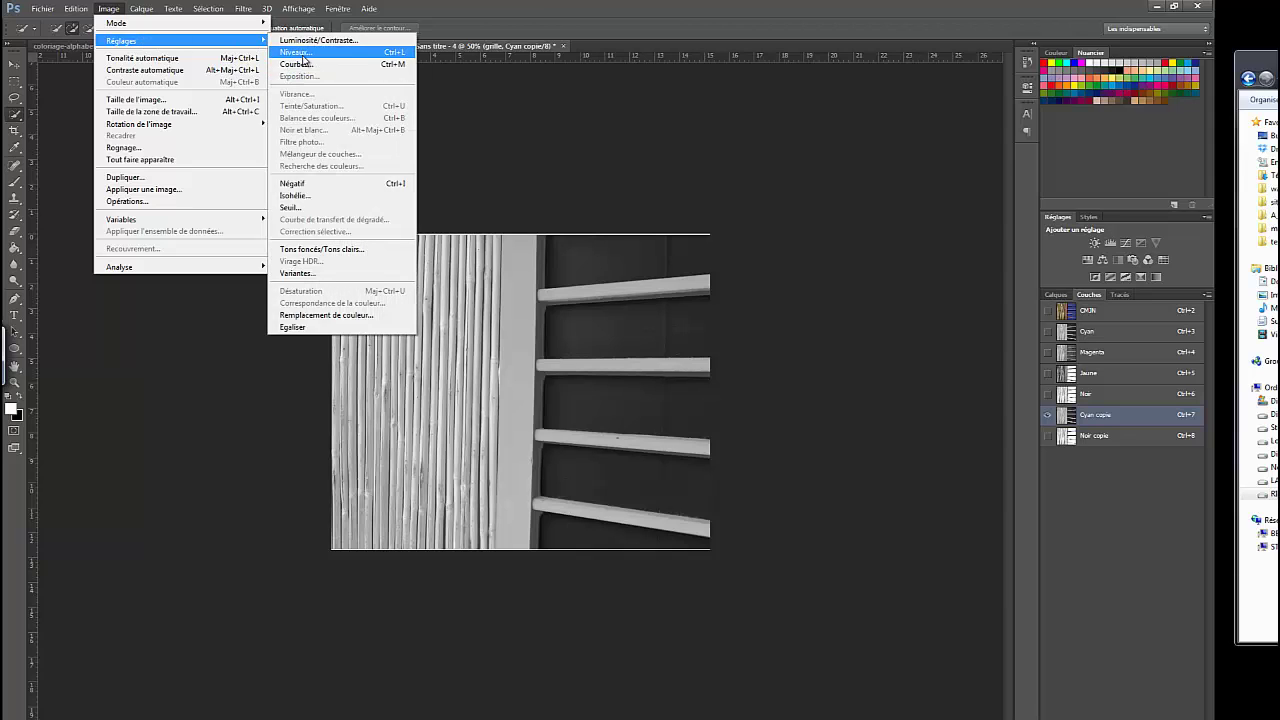
pyautogui.click(295, 52)
pyautogui.moveTo(841, 288); pyautogui.dragTo(789, 289)
pyautogui.moveTo(919, 288); pyautogui.dragTo(827, 296)
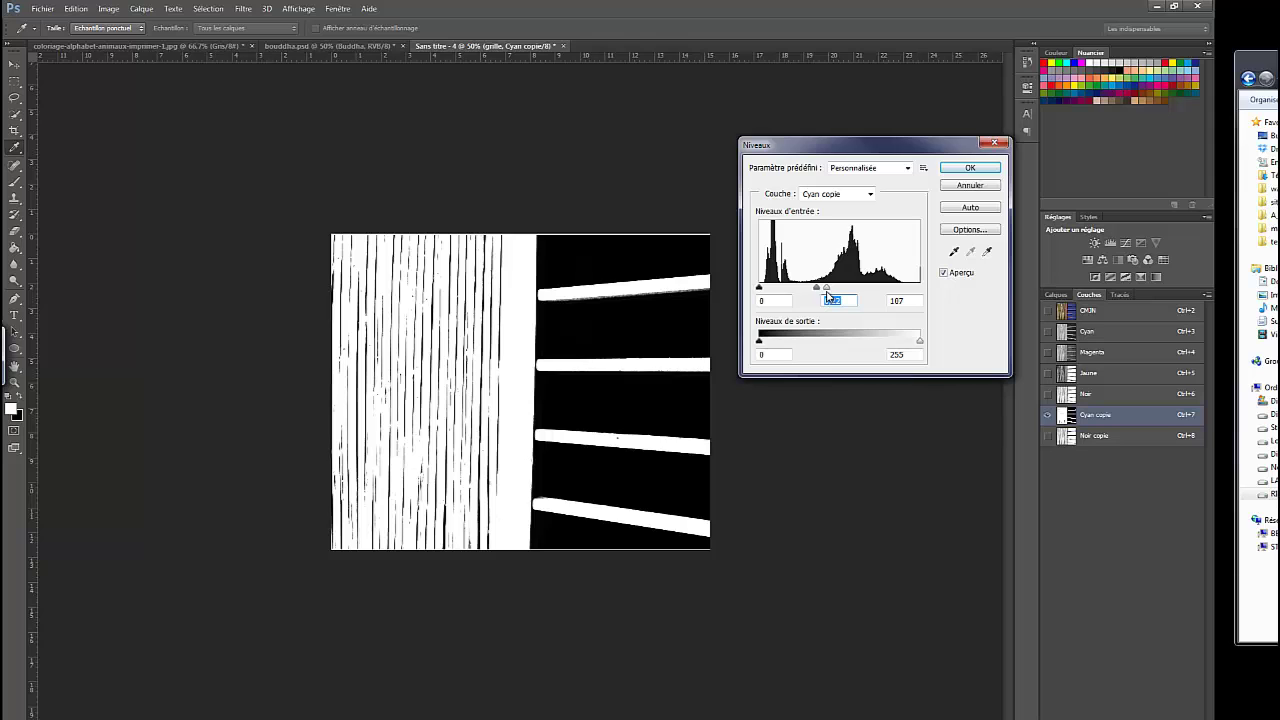
# Try an output white level of 212 in Levels, restore it to 255, and set the midtone input to 0.28
pyautogui.press('Tab')
pyautogui.press('Tab')
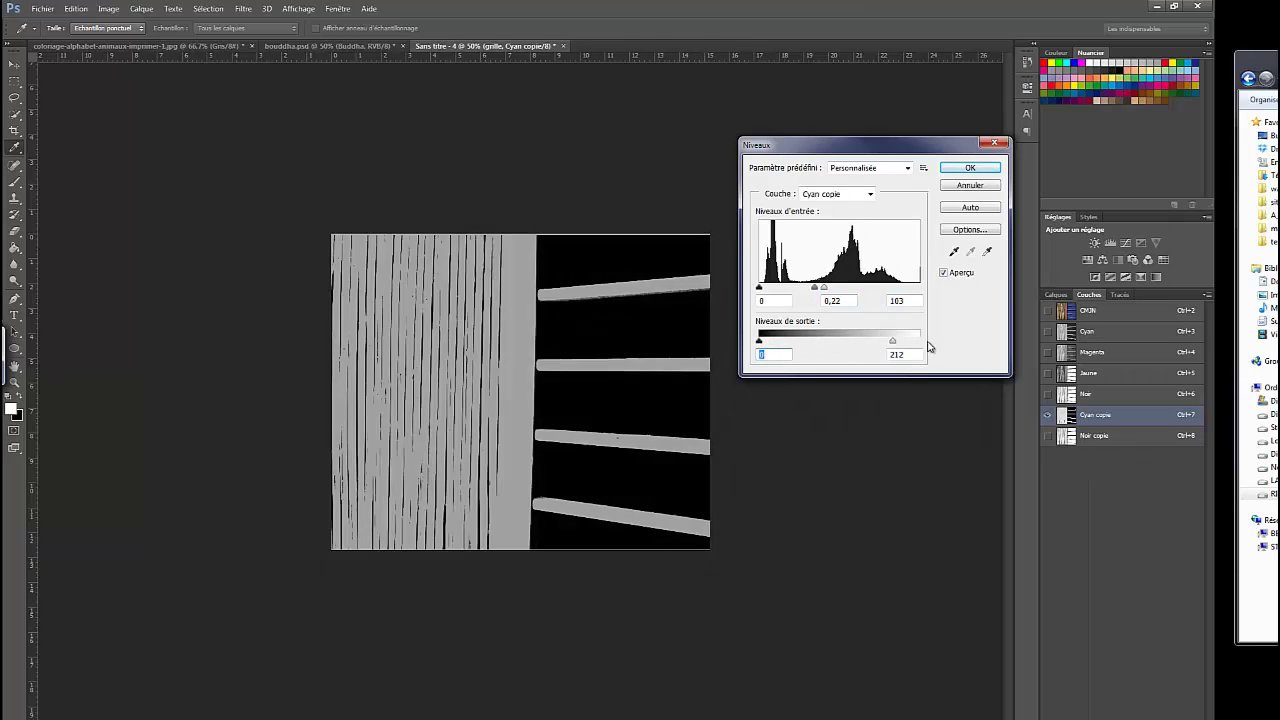
pyautogui.press('Tab')
pyautogui.press('Tab')
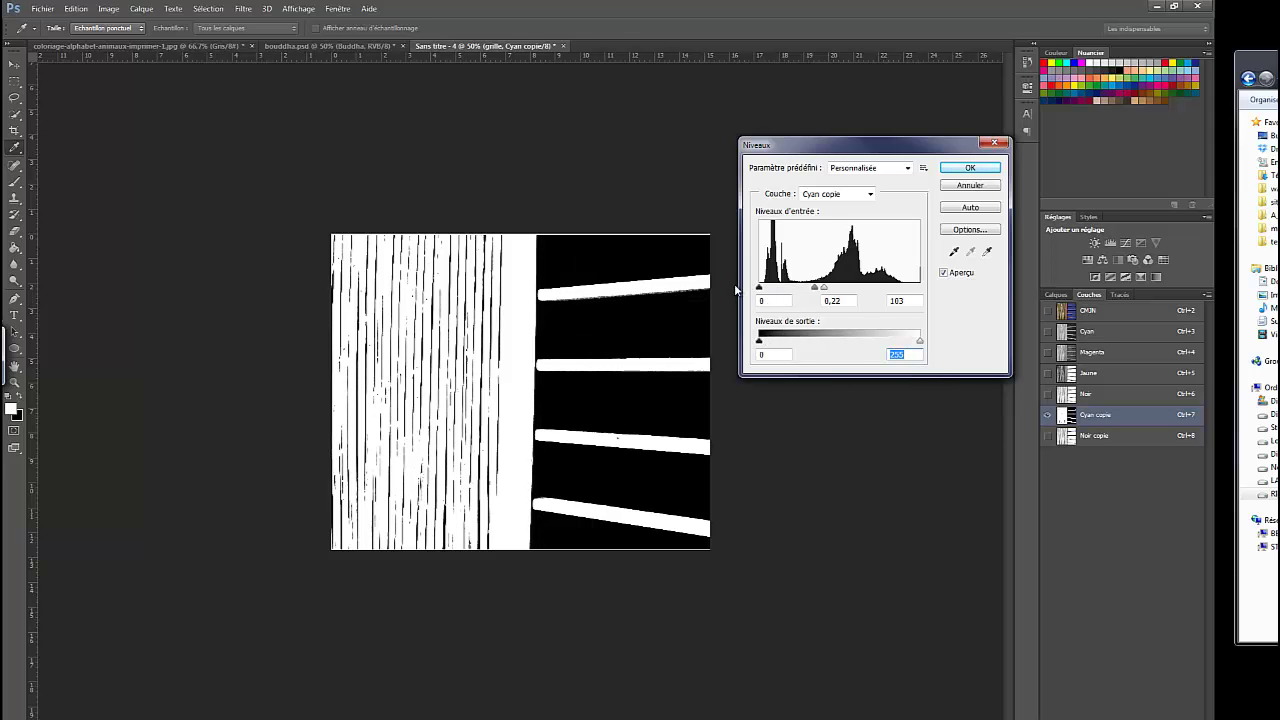
pyautogui.press('Tab')
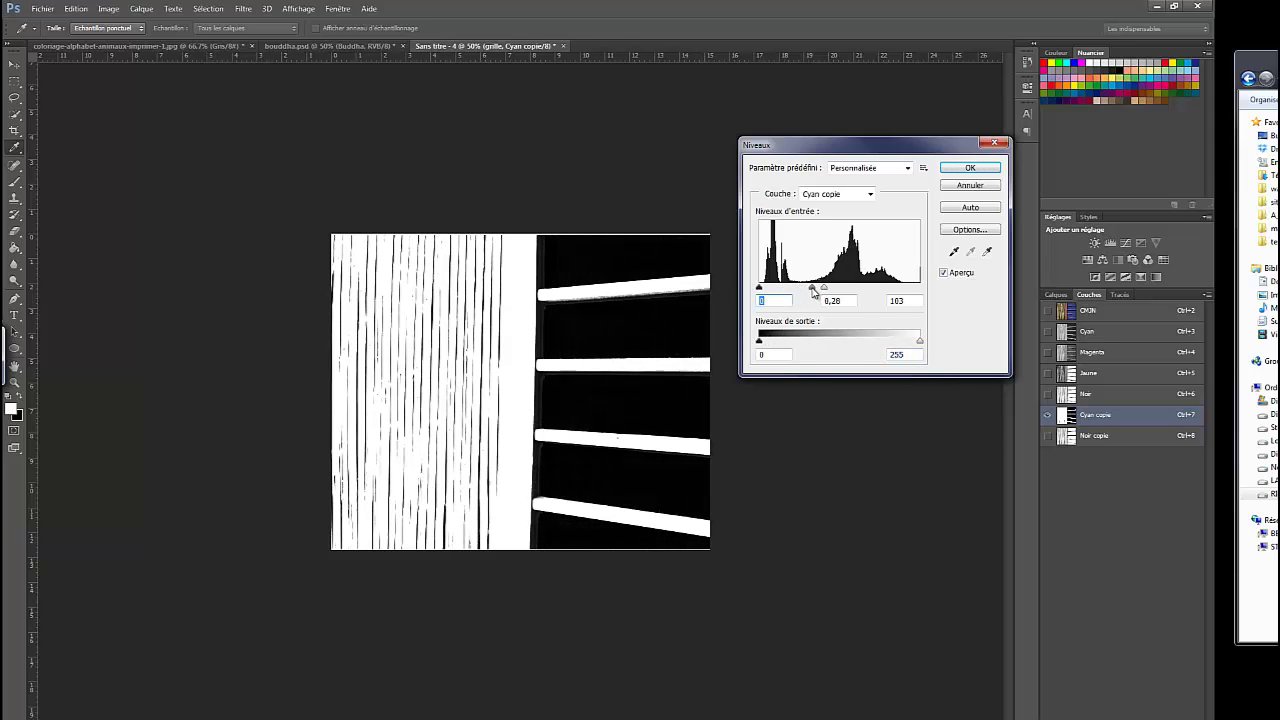
# Apply the duplicated Cyan channel's Levels with input values 0, 0.01 and 34 for a clean black-and-white grille
pyautogui.moveTo(823, 289); pyautogui.dragTo(779, 291)
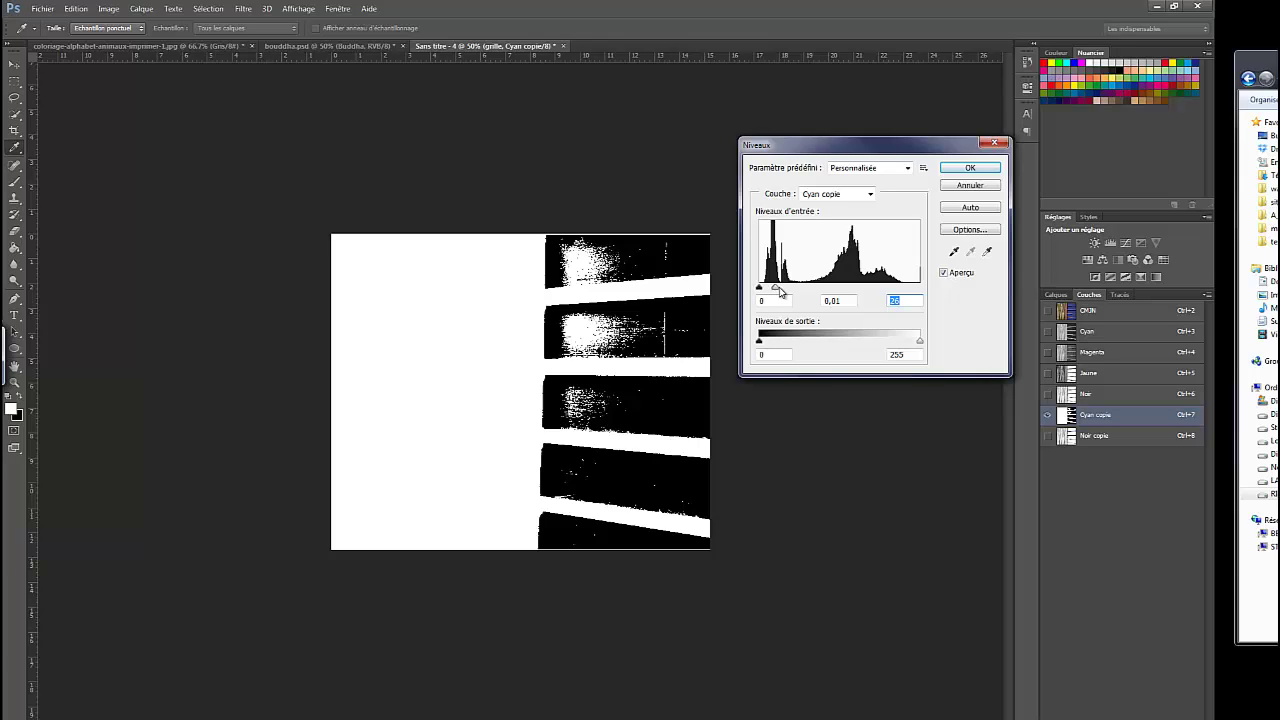
pyautogui.moveTo(777, 291); pyautogui.dragTo(780, 291)
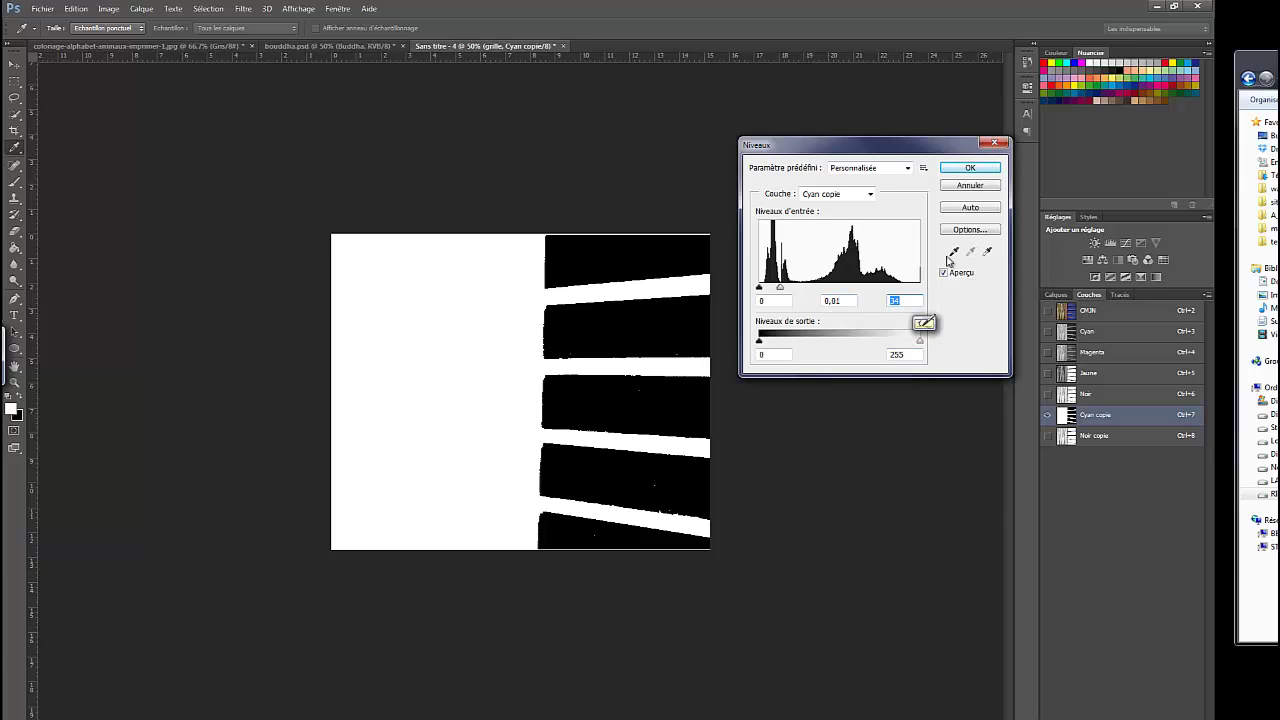
pyautogui.click(968, 170)
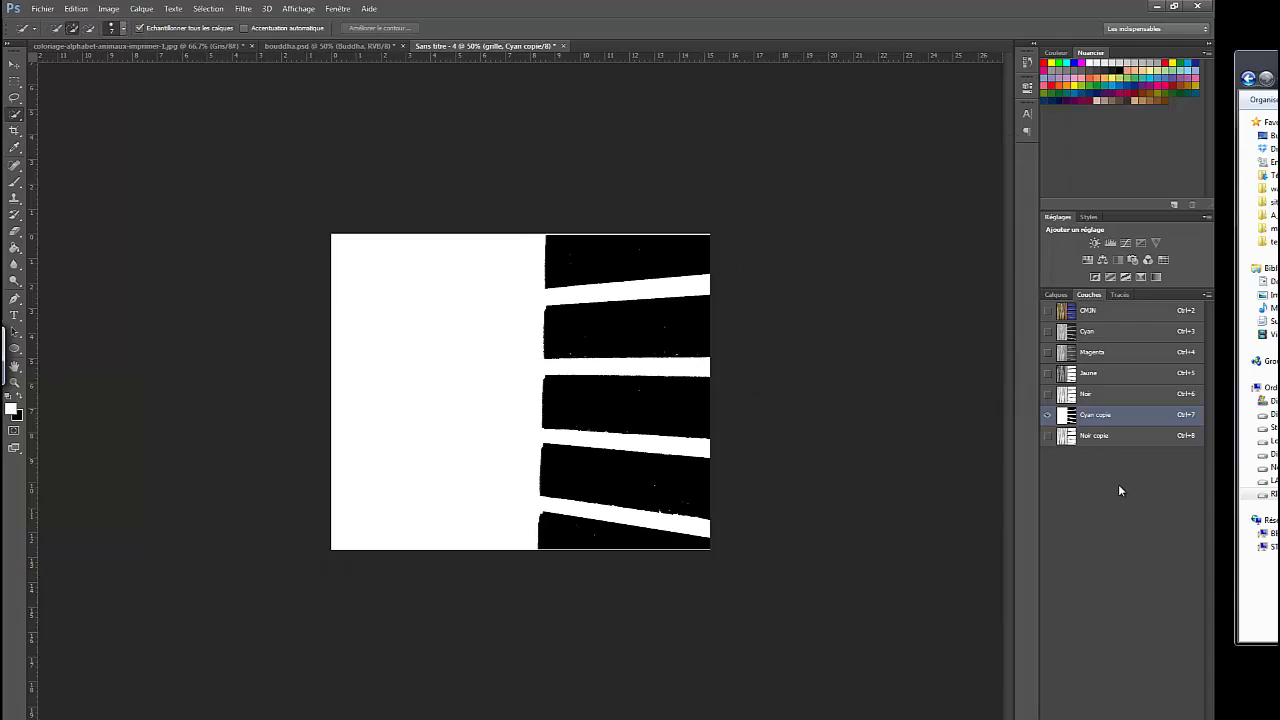
# Load the duplicated Cyan channel as a selection, and display the CMYK composite with the duplicated channel hidden
pyautogui.keyDown('ctrl'); pyautogui.click(1066, 421); pyautogui.keyUp('ctrl')
pyautogui.click(1056, 295)
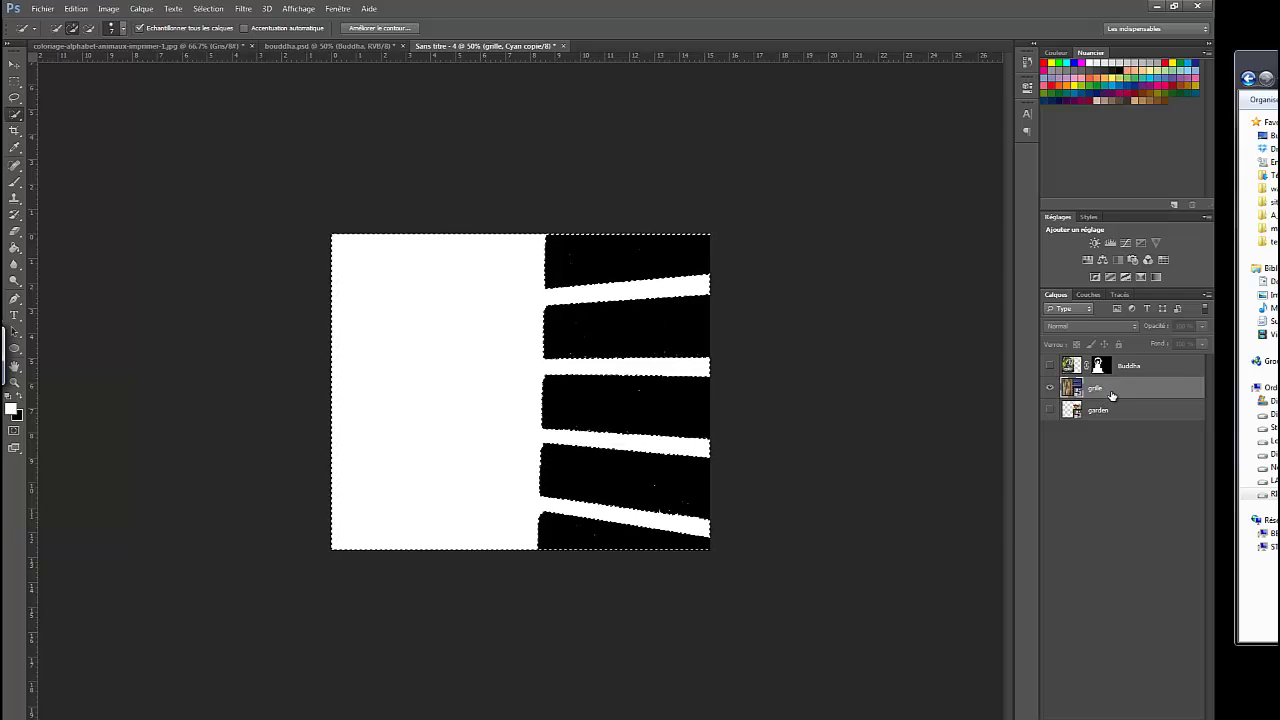
pyautogui.click(1088, 295)
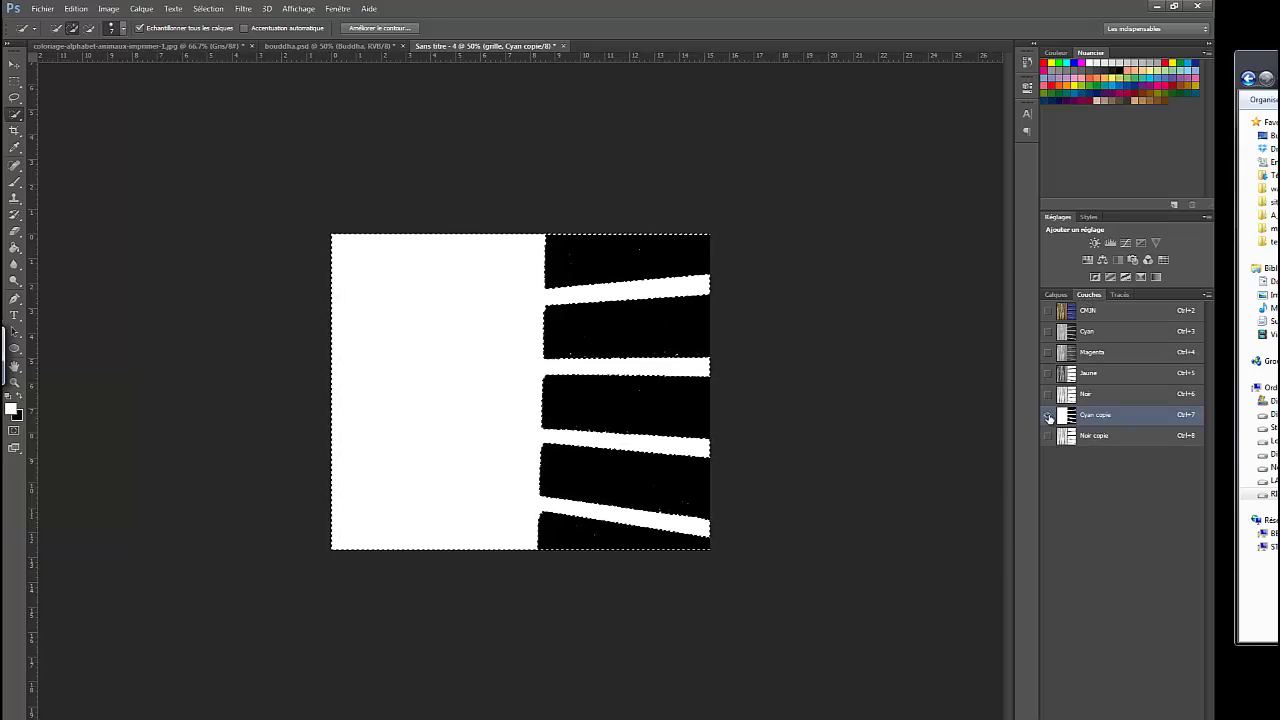
pyautogui.moveTo(1047, 396); pyautogui.dragTo(1047, 310)
pyautogui.click(1047, 414)
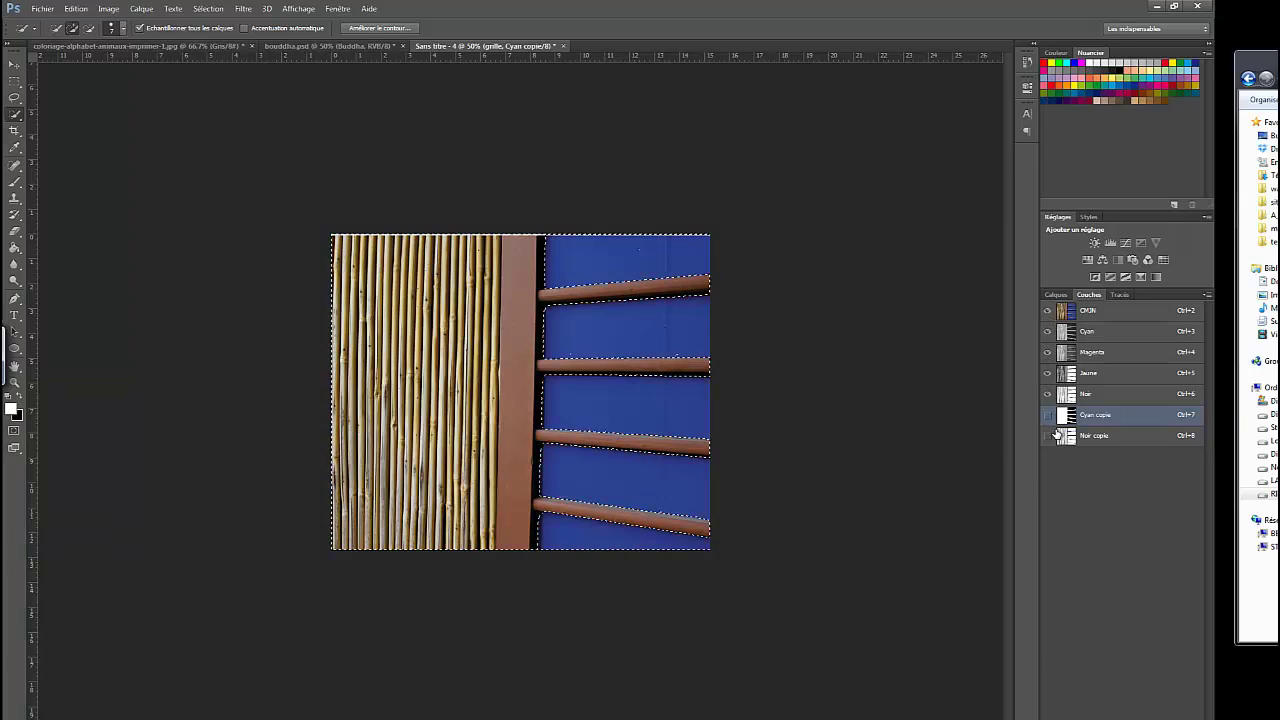
pyautogui.click(1056, 295)
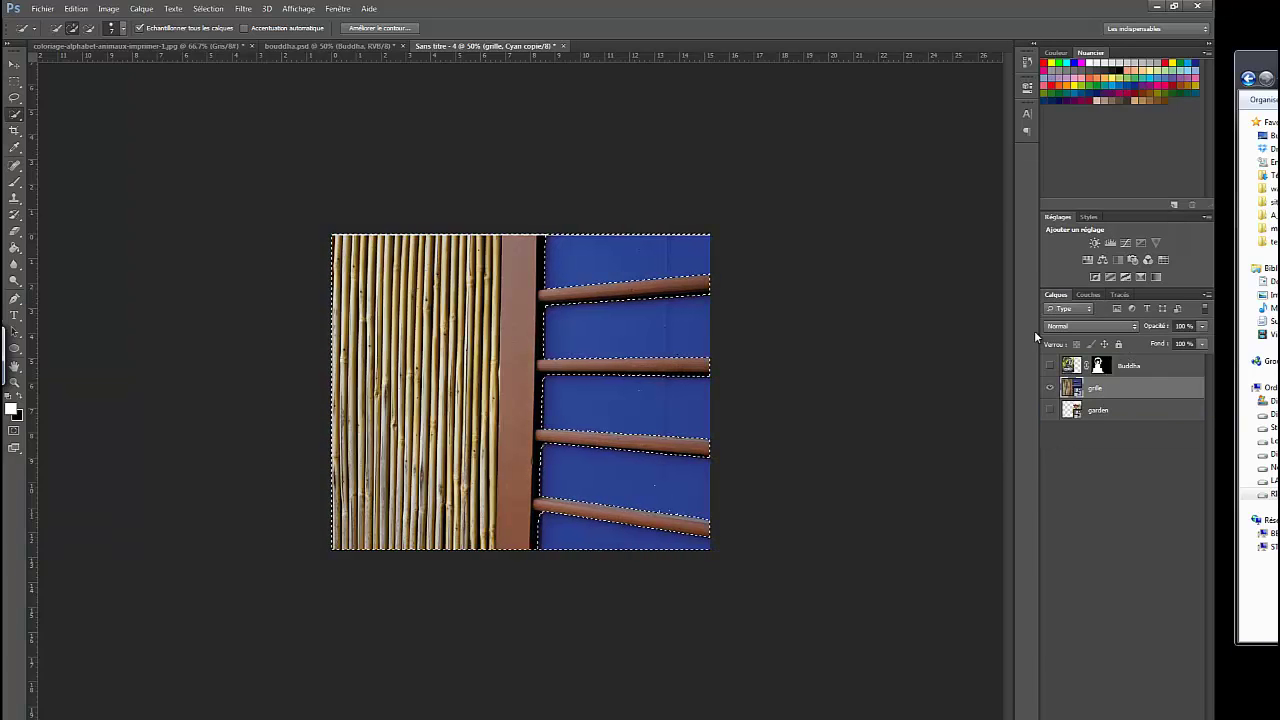
# Mask the grille layer with the loaded selection, and show the garden and Buddha layers
pyautogui.click(1116, 390)
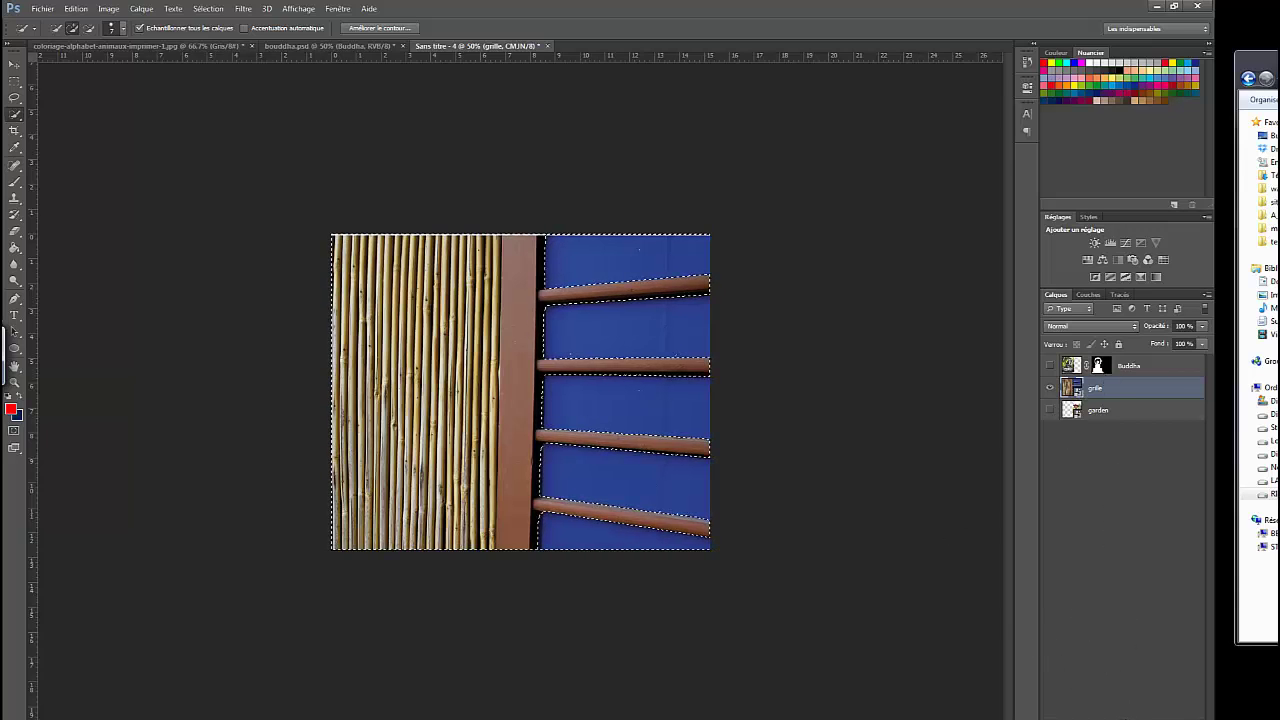
pyautogui.click(1124, 697)
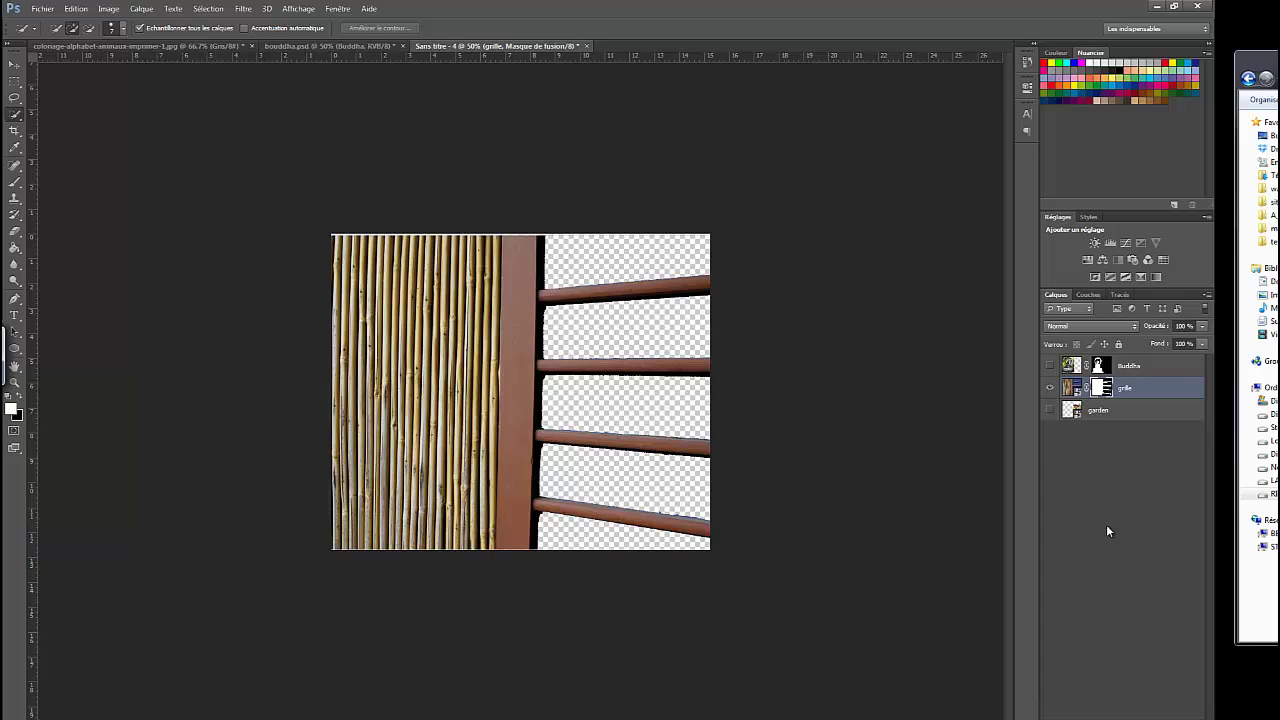
pyautogui.click(1050, 410)
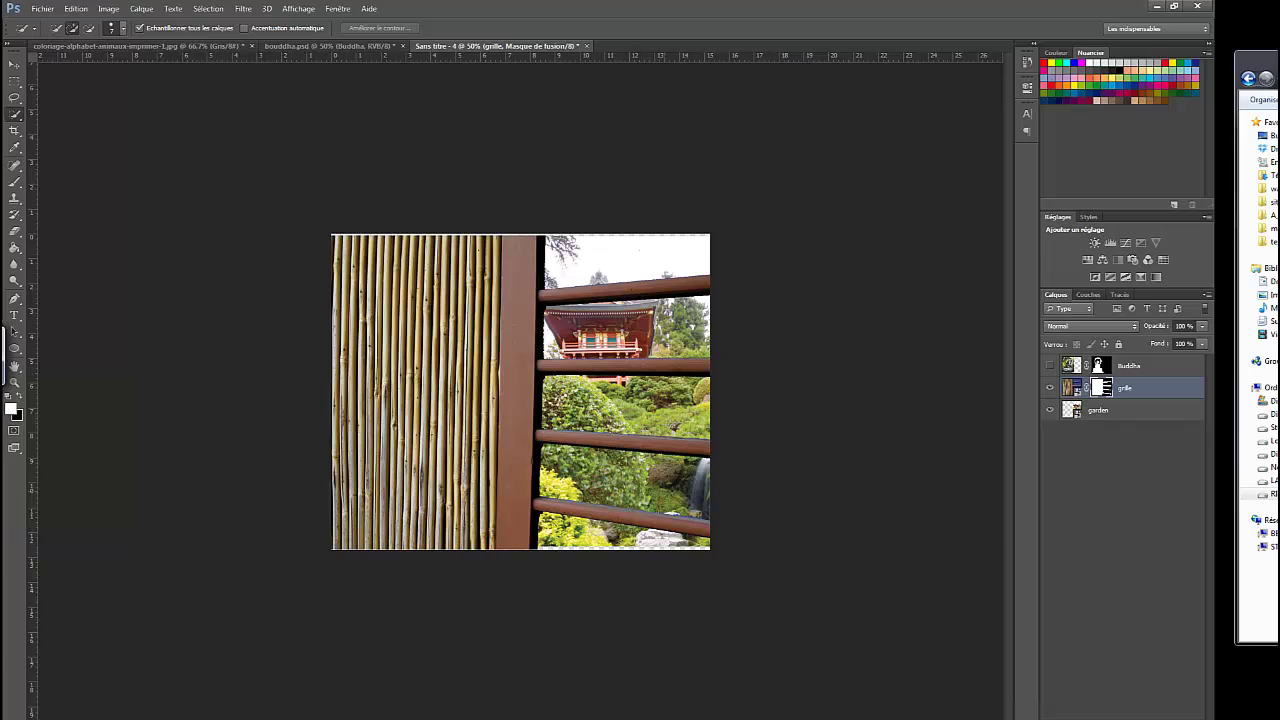
pyautogui.click(1049, 366)
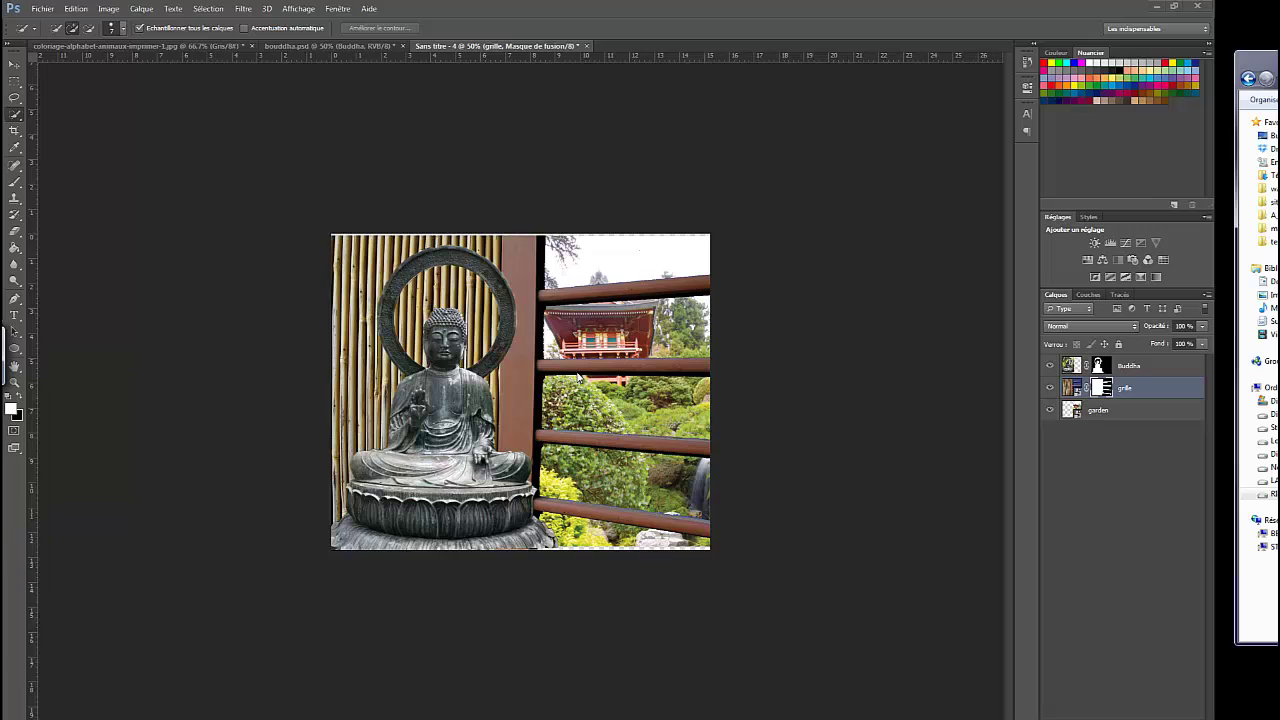
# Place the writing image between the Buddha and grille layers, scaled to about 79.31% wide and 96.21% high over the bamboo
pyautogui.moveTo(578, 380); pyautogui.dragTo(536, 400)
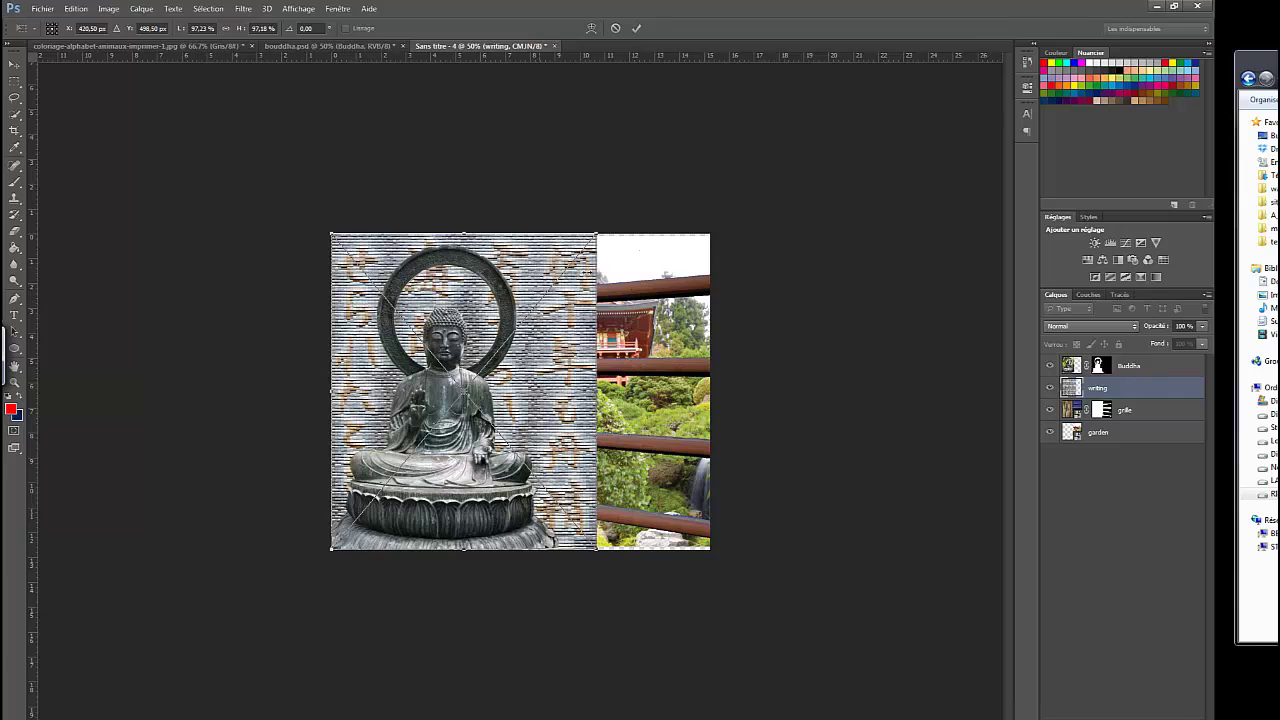
pyautogui.moveTo(596, 391); pyautogui.dragTo(549, 390)
pyautogui.moveTo(452, 393)
pyautogui.mouseDown()
pyautogui.moveTo(441, 390)
pyautogui.moveTo(489, 390)
pyautogui.moveTo(473, 390)
pyautogui.mouseUp()
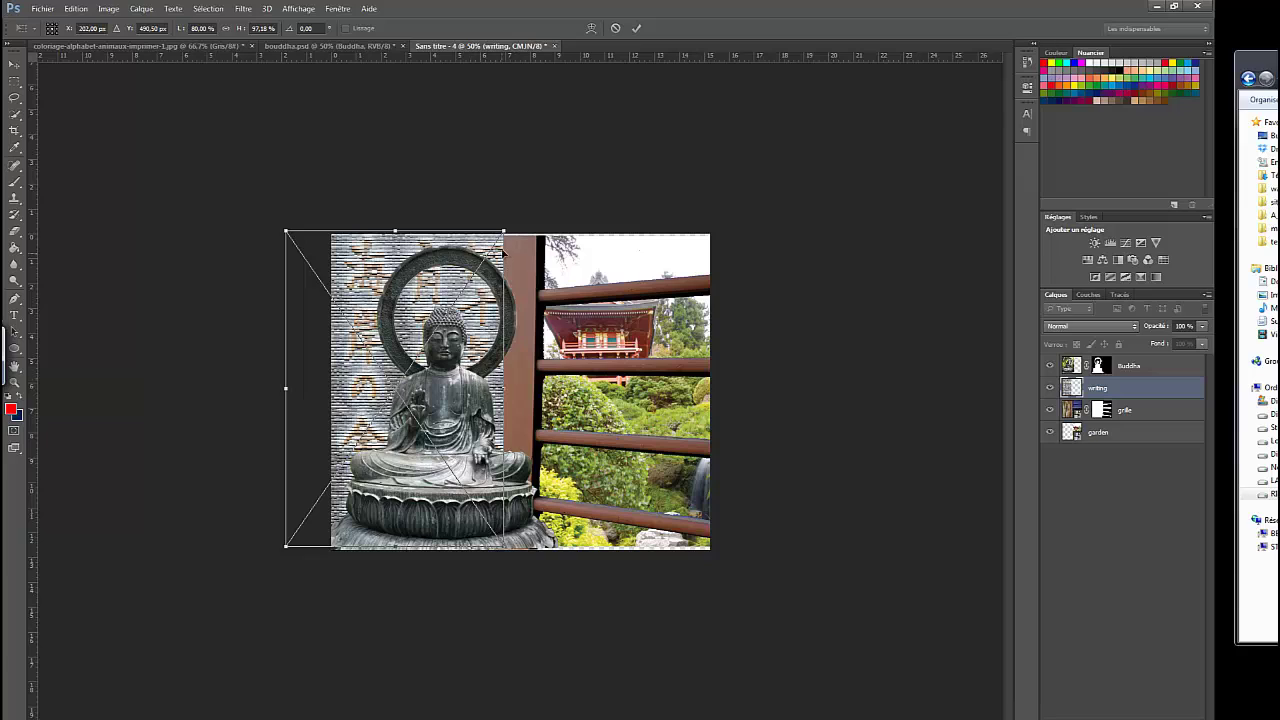
pyautogui.moveTo(503, 231); pyautogui.dragTo(509, 236)
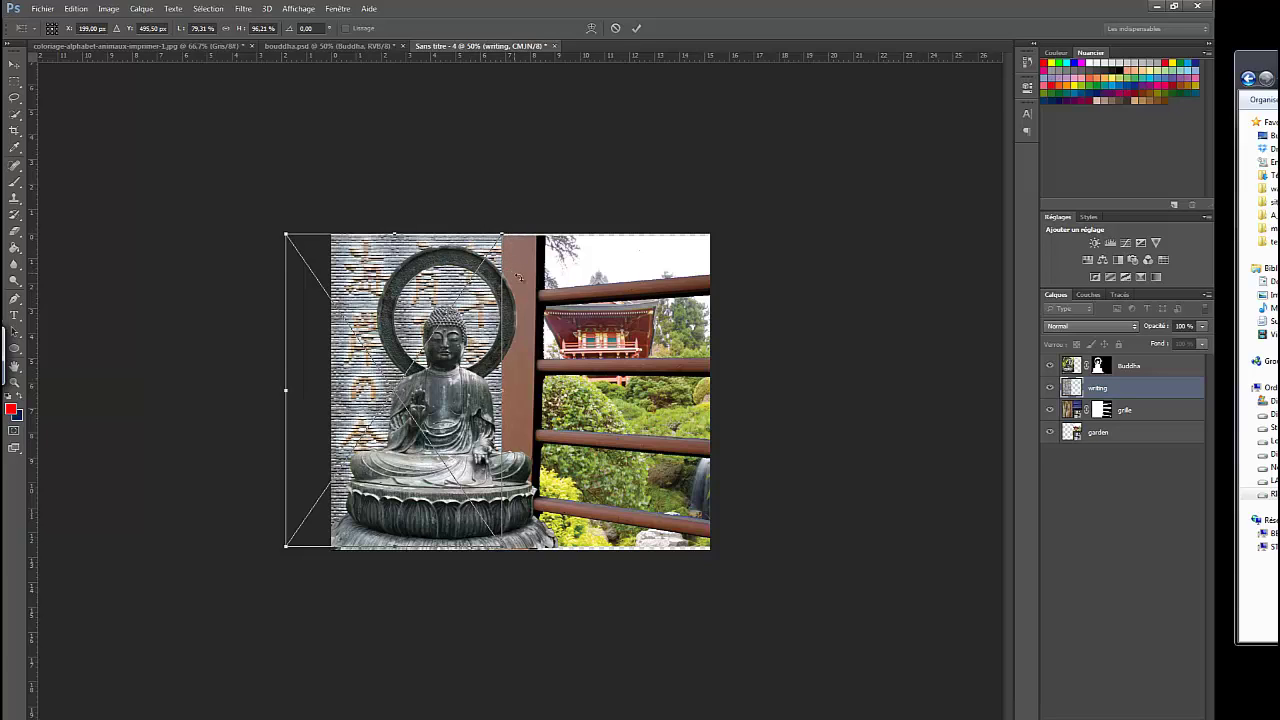
pyautogui.press('Return')
pyautogui.press('w')
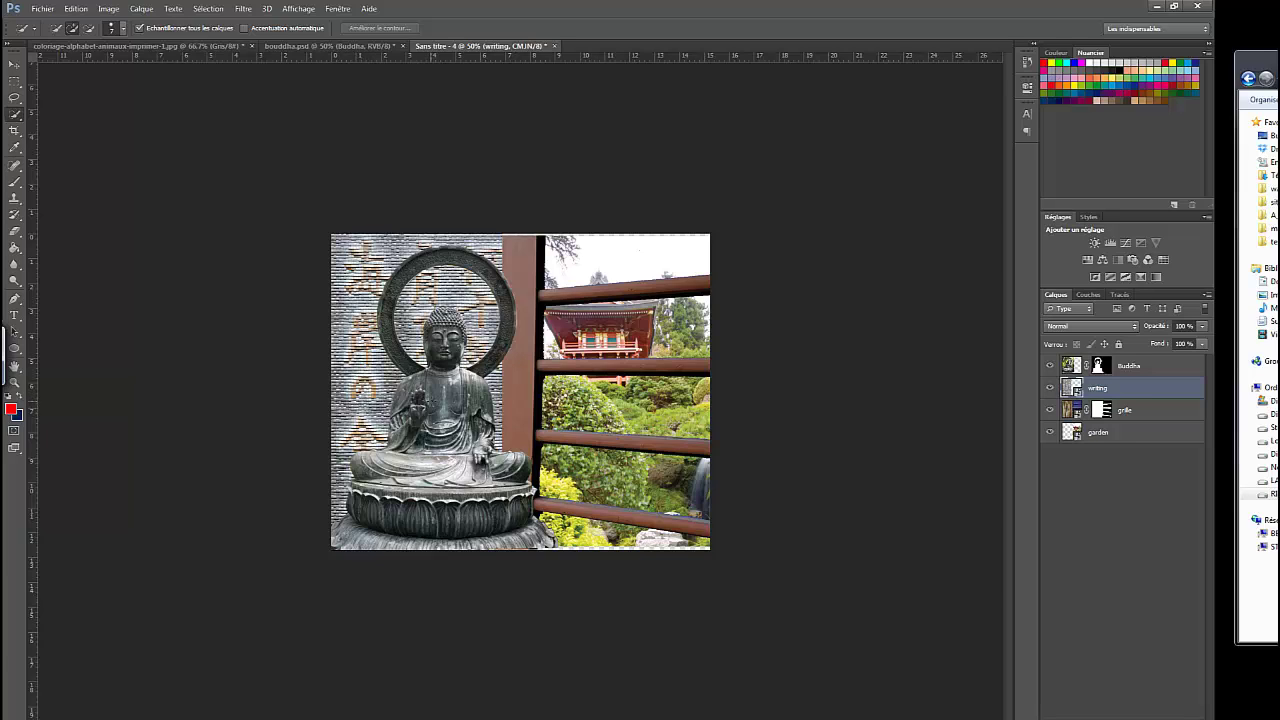
# In bouddha.psd, turn off the filter gallery effect on the Writing layer
pyautogui.click(342, 47)
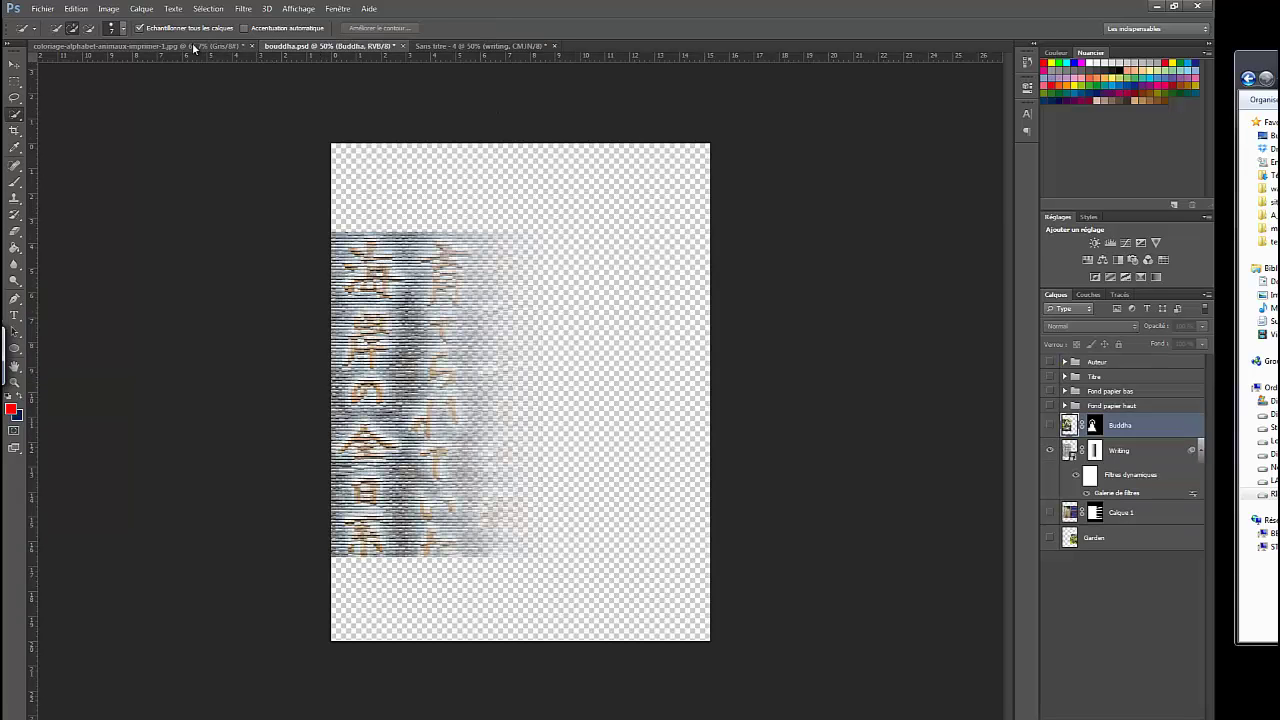
pyautogui.click(1086, 493)
pyautogui.click(1088, 497)
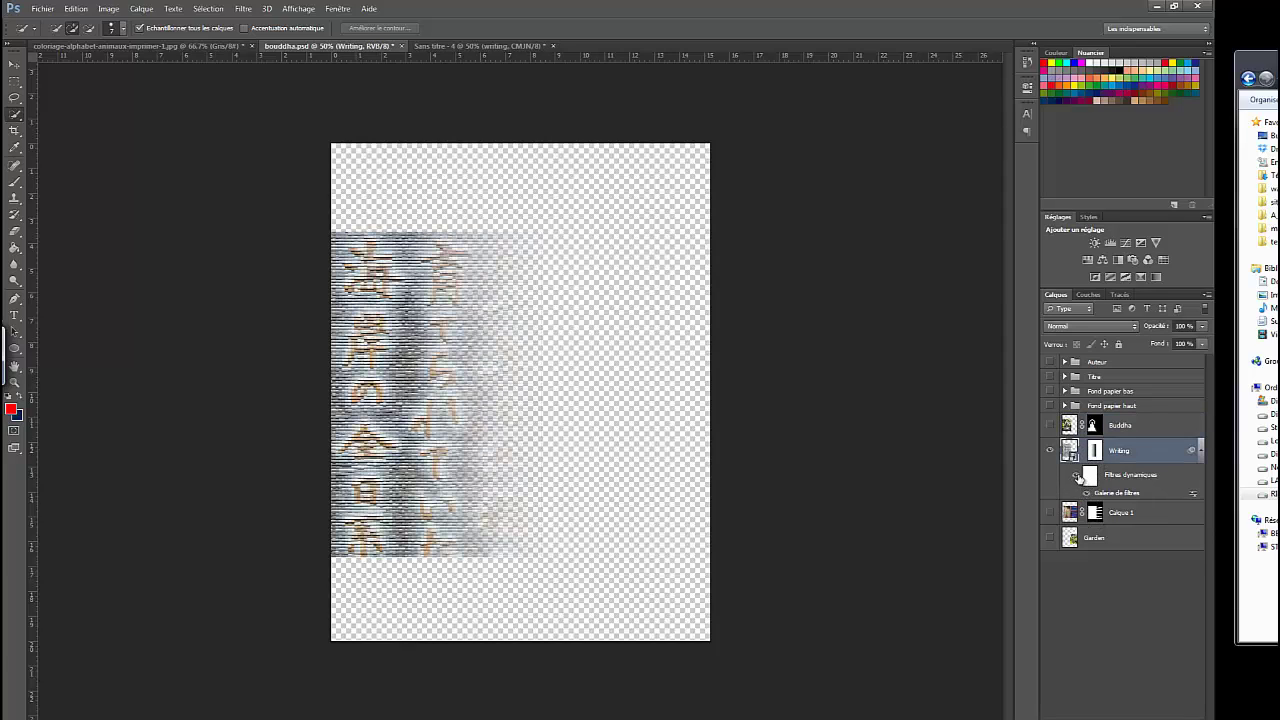
pyautogui.click(1086, 492)
# Duplicate the Writing layer into the Sans titre - 4 document
pyautogui.rightClick(1133, 458)
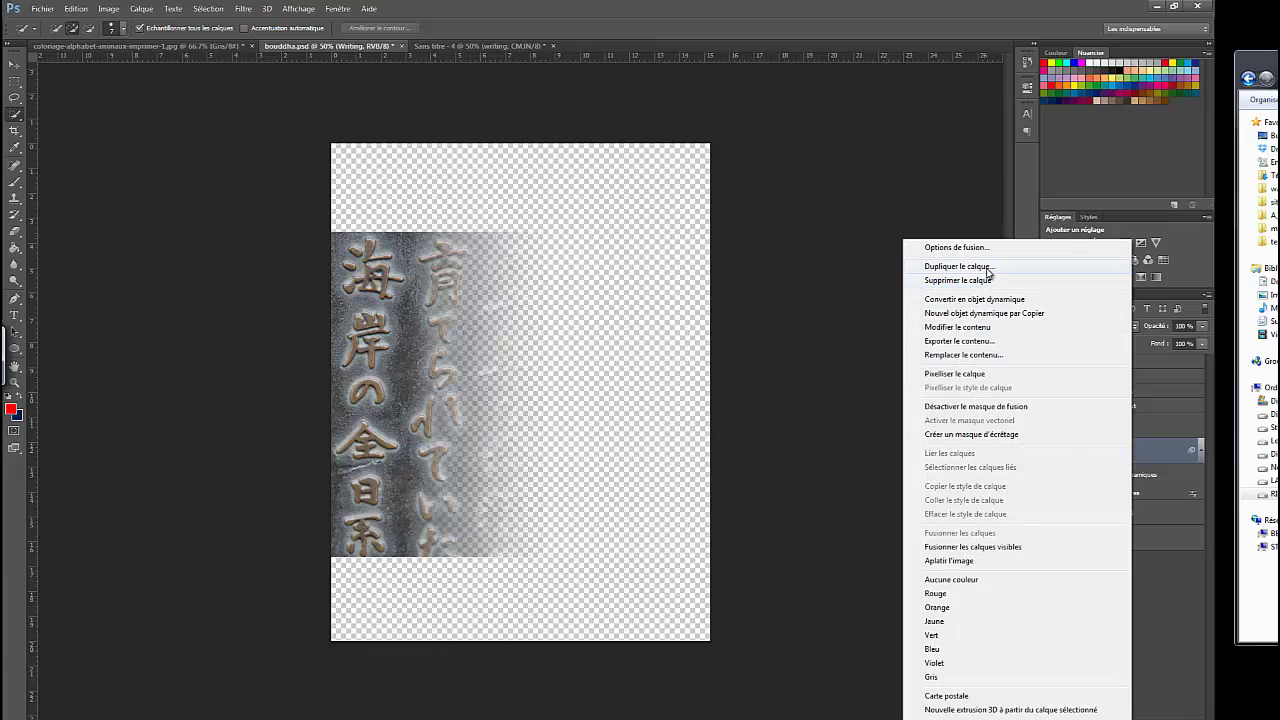
pyautogui.click(975, 266)
pyautogui.click(648, 283)
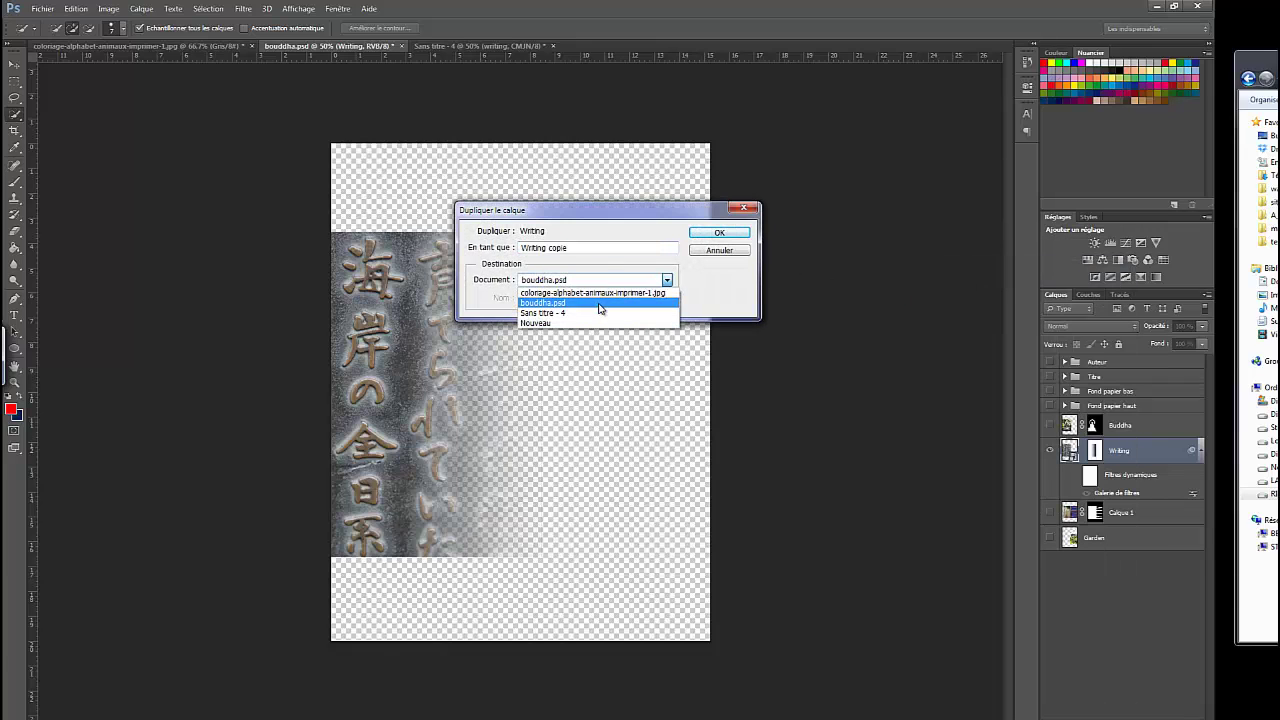
pyautogui.click(585, 313)
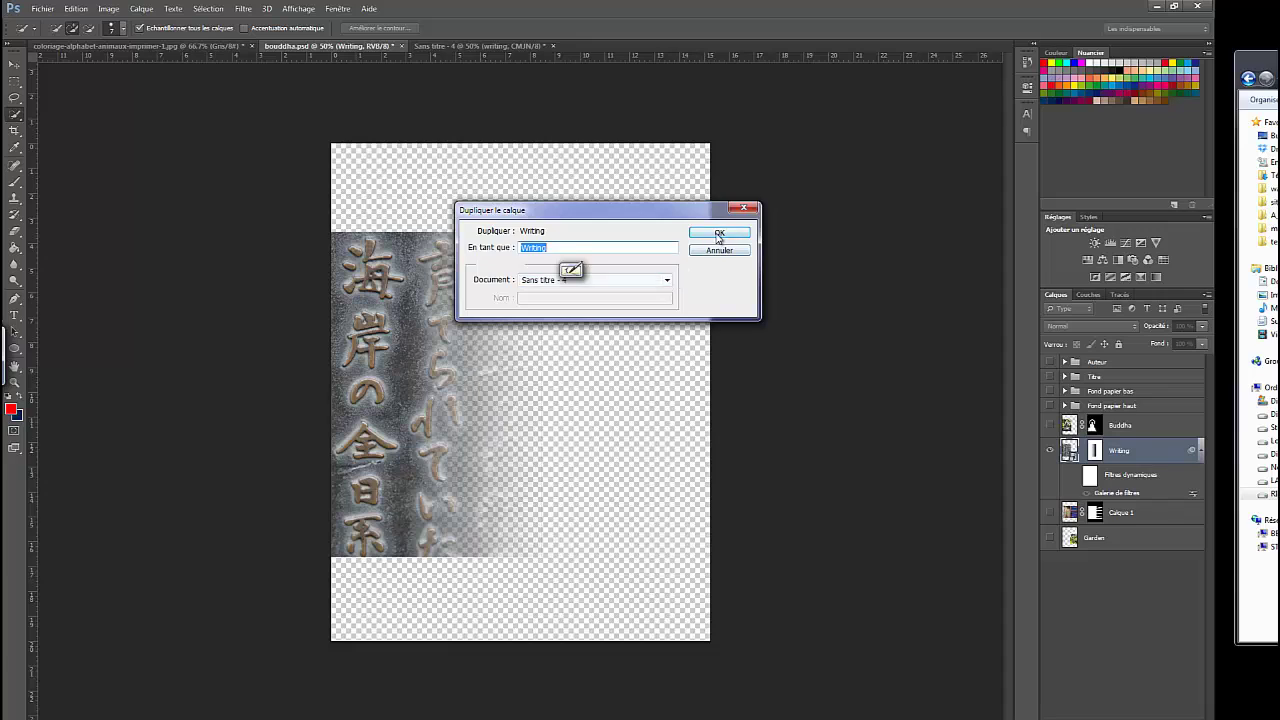
pyautogui.click(719, 232)
# In Sans titre - 4, delete the previously placed writing layer and the layer mask of the duplicated Writing layer
pyautogui.click(458, 47)
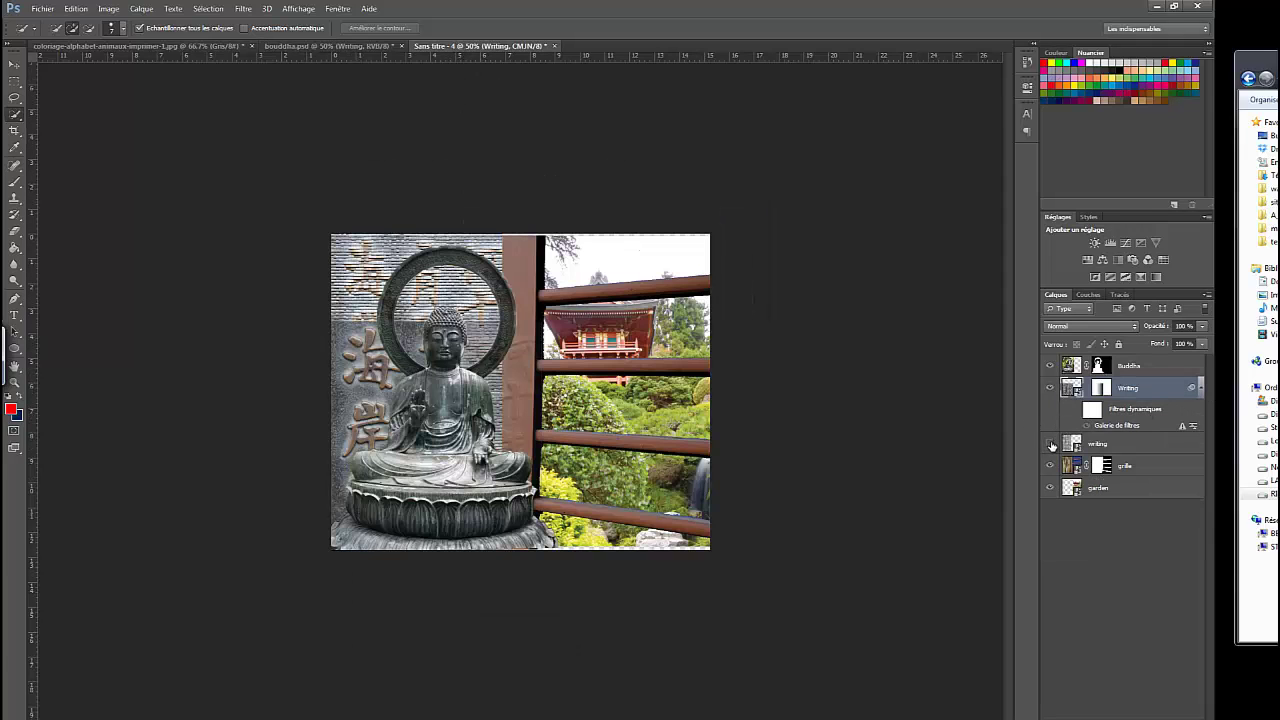
pyautogui.click(1051, 446)
pyautogui.moveTo(1150, 443); pyautogui.dragTo(1192, 714)
pyautogui.moveTo(1101, 388); pyautogui.dragTo(1192, 714)
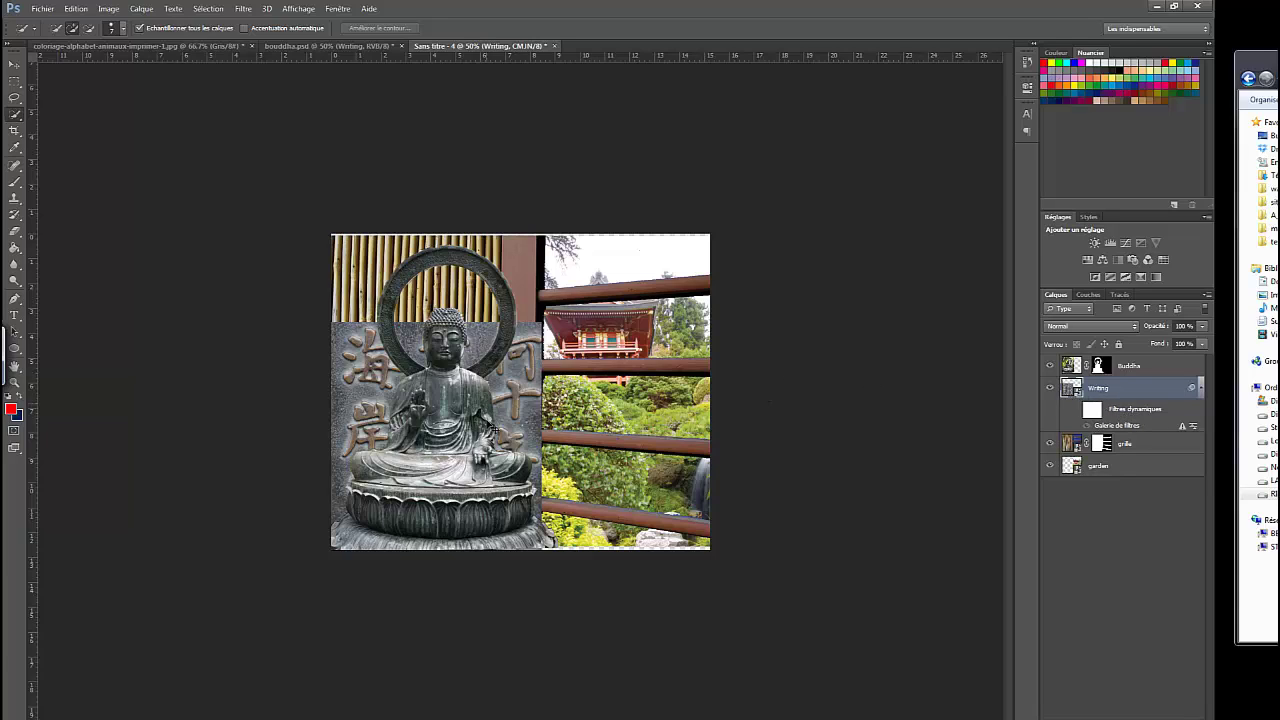
# Move the Writing layer up to the canvas's upper edge, and remove its filter mask and smart filters
pyautogui.moveTo(370, 395); pyautogui.dragTo(373, 306)
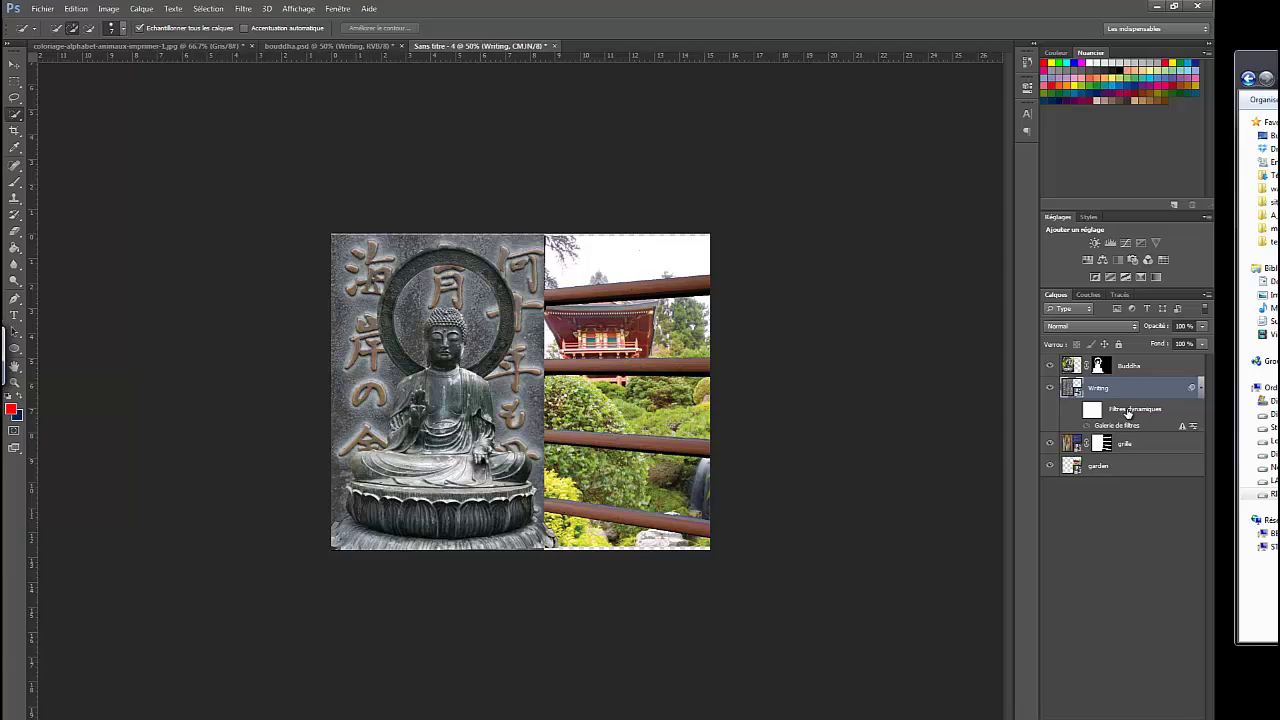
pyautogui.click(1092, 412)
pyautogui.rightClick(1092, 413)
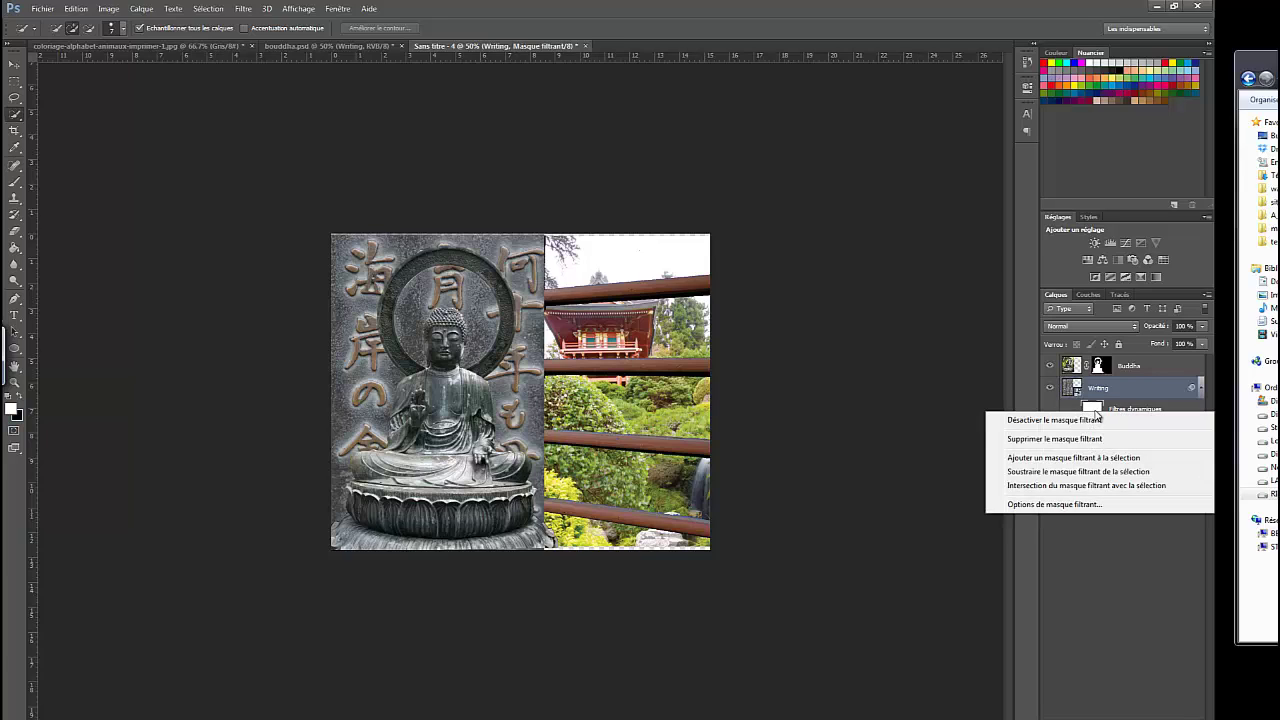
pyautogui.click(1059, 440)
pyautogui.rightClick(1100, 406)
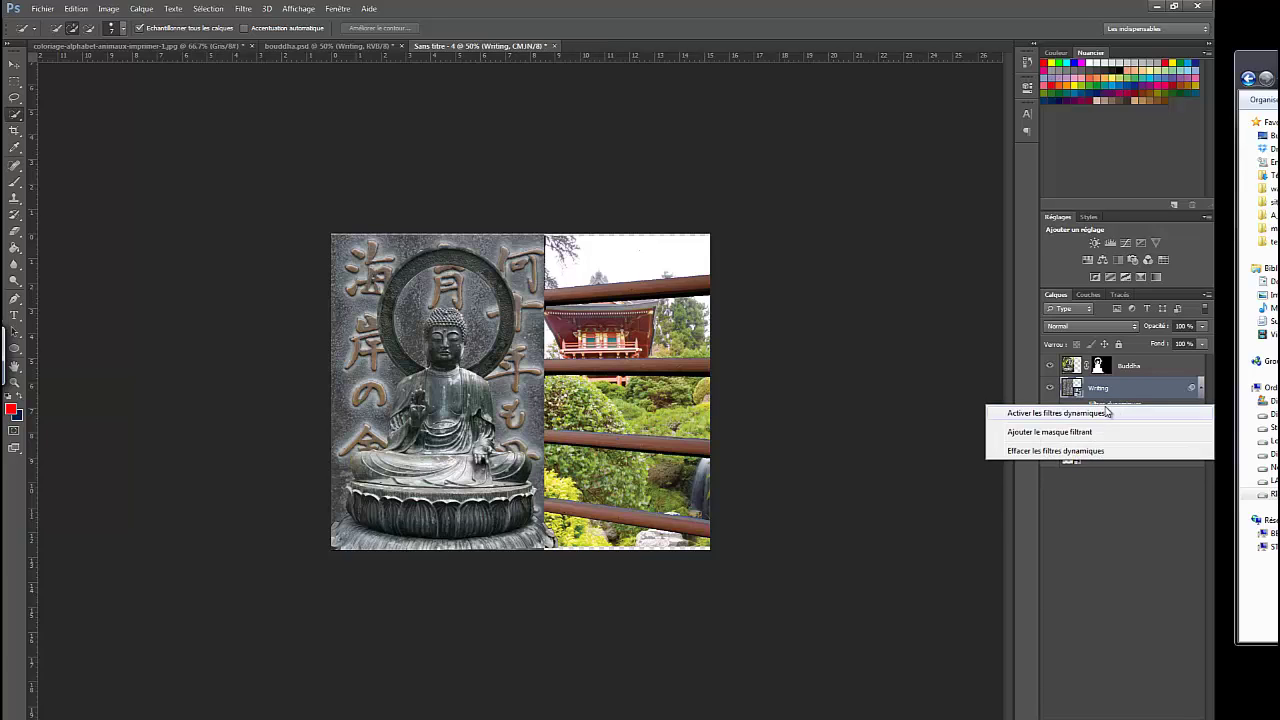
pyautogui.click(1066, 451)
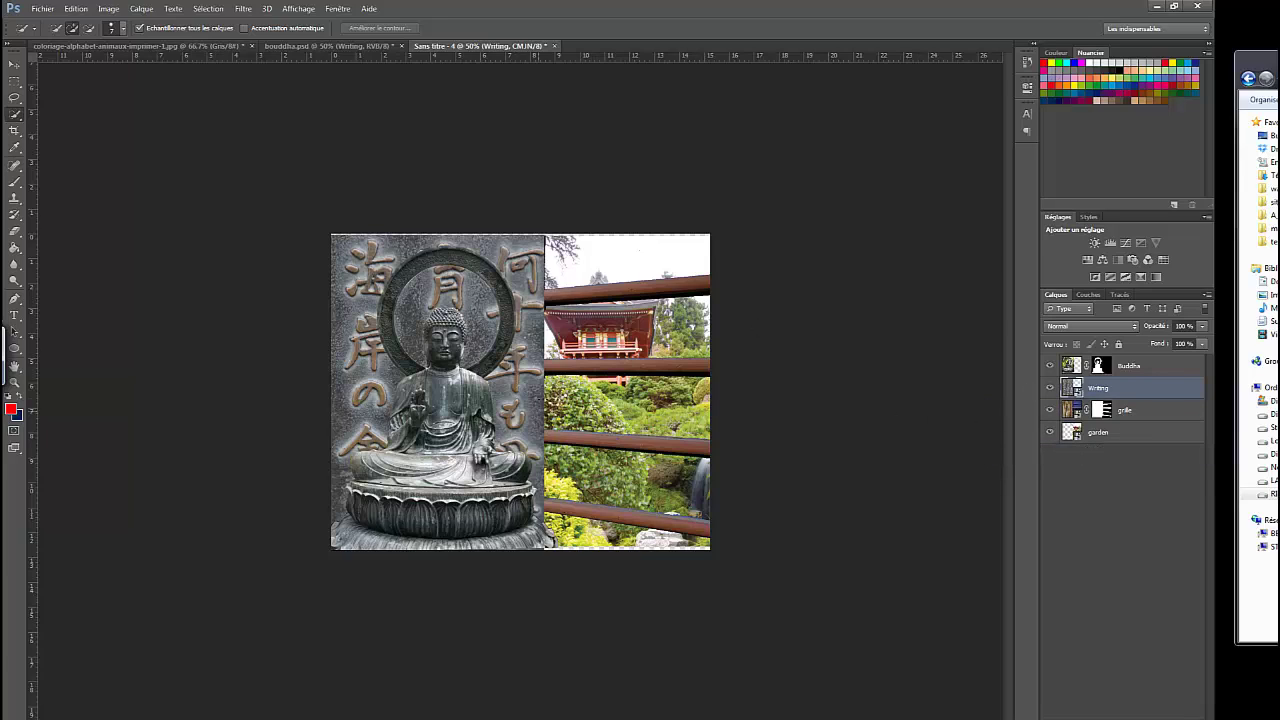
# Shift the Writing layer and scale it down slightly so the grille's brown vertical post is uncovered
pyautogui.moveTo(527, 386)
pyautogui.mouseDown()
pyautogui.moveTo(487, 392)
pyautogui.moveTo(523, 391)
pyautogui.mouseUp()
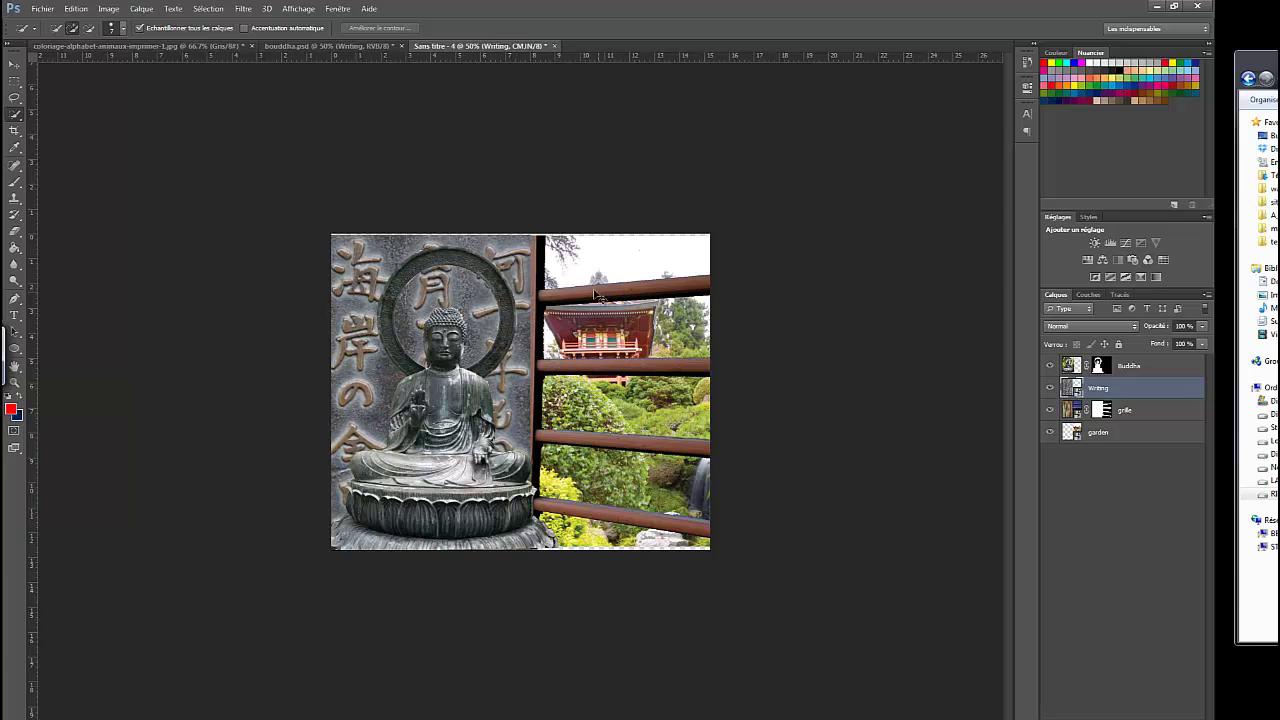
pyautogui.hotkey('ctrl', 't')
pyautogui.moveTo(532, 235); pyautogui.dragTo(501, 256)
pyautogui.press('Return')
pyautogui.press('w')
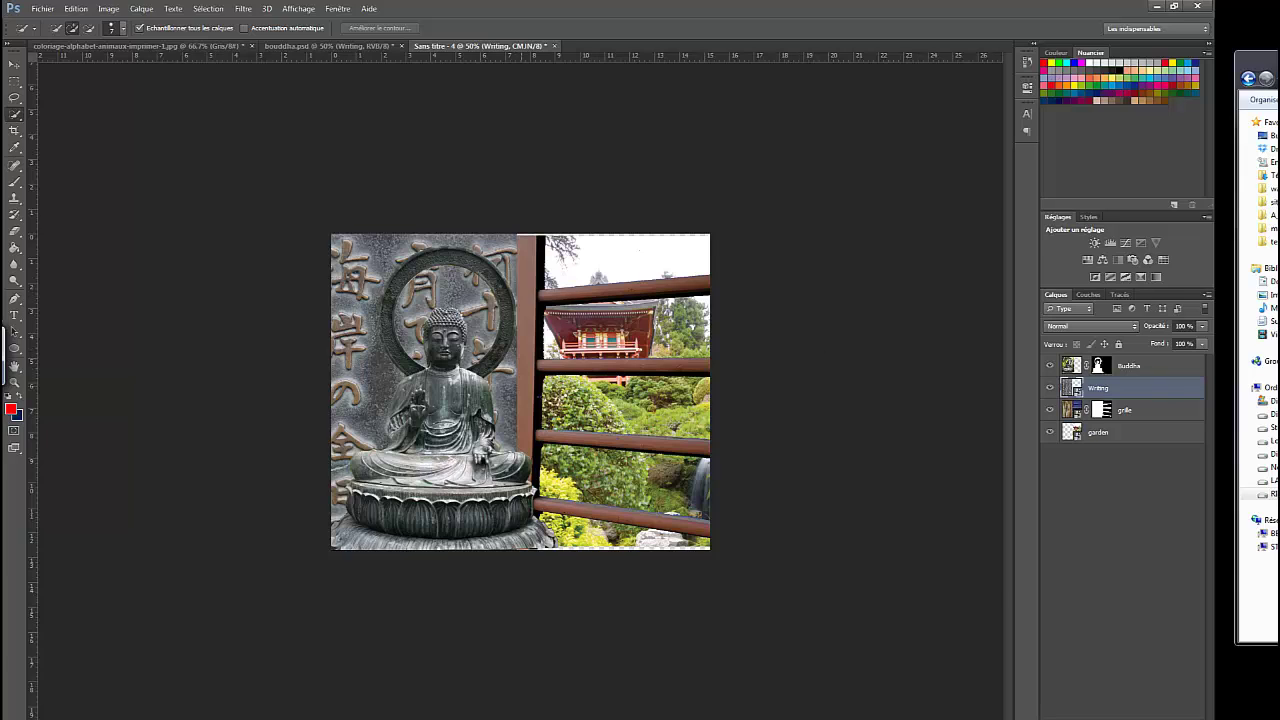
# Convert the document to RGB color mode without rasterizing the smart objects or merging the layers
pyautogui.click(243, 8)
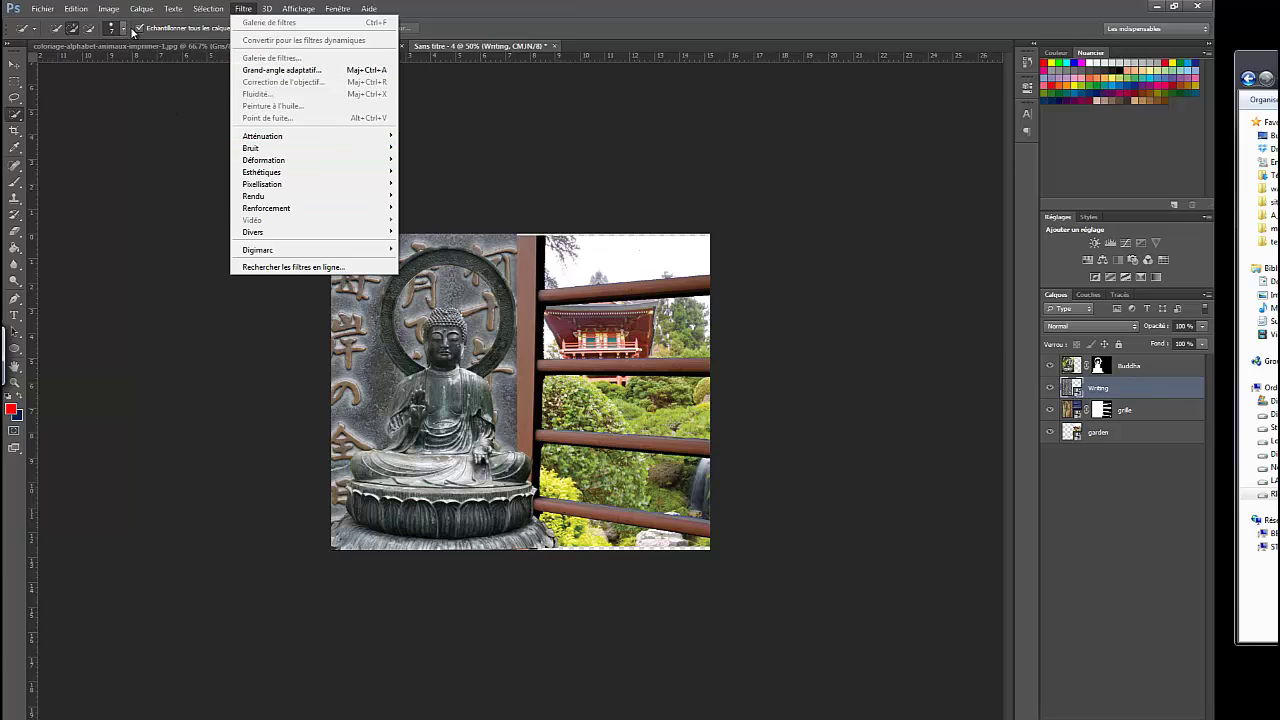
pyautogui.click(1146, 404)
pyautogui.click(1105, 392)
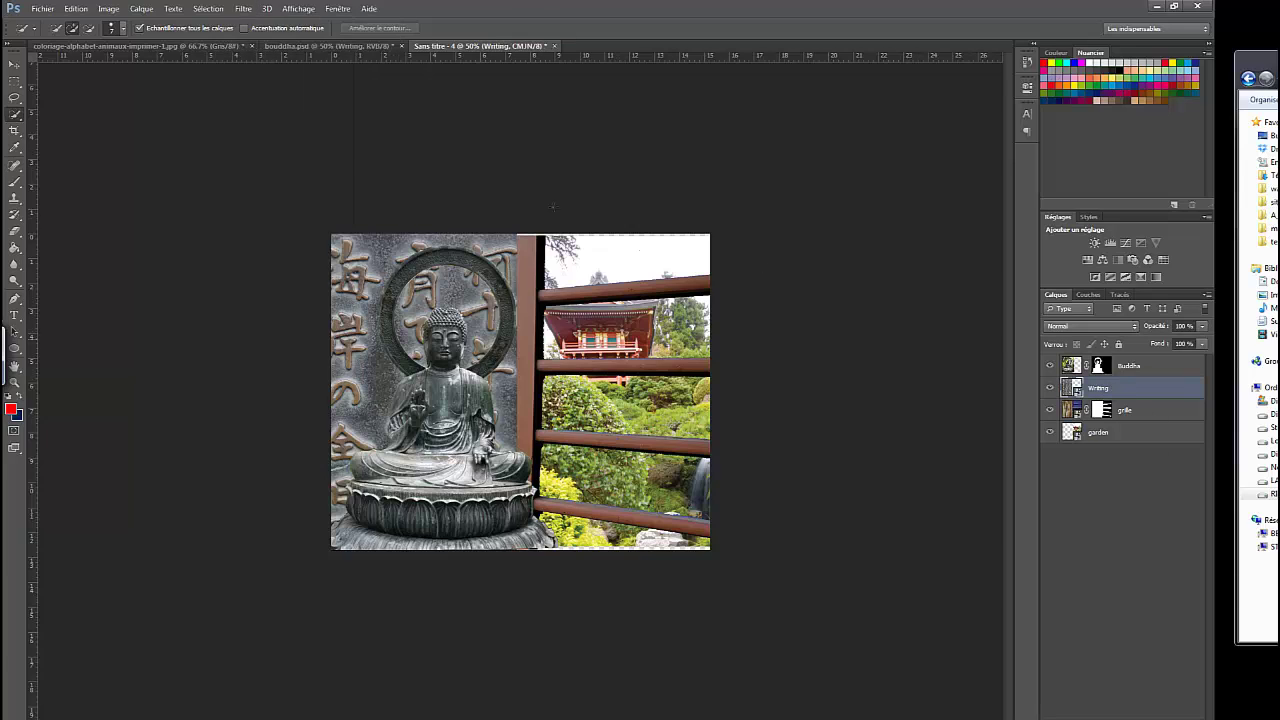
pyautogui.click(108, 8)
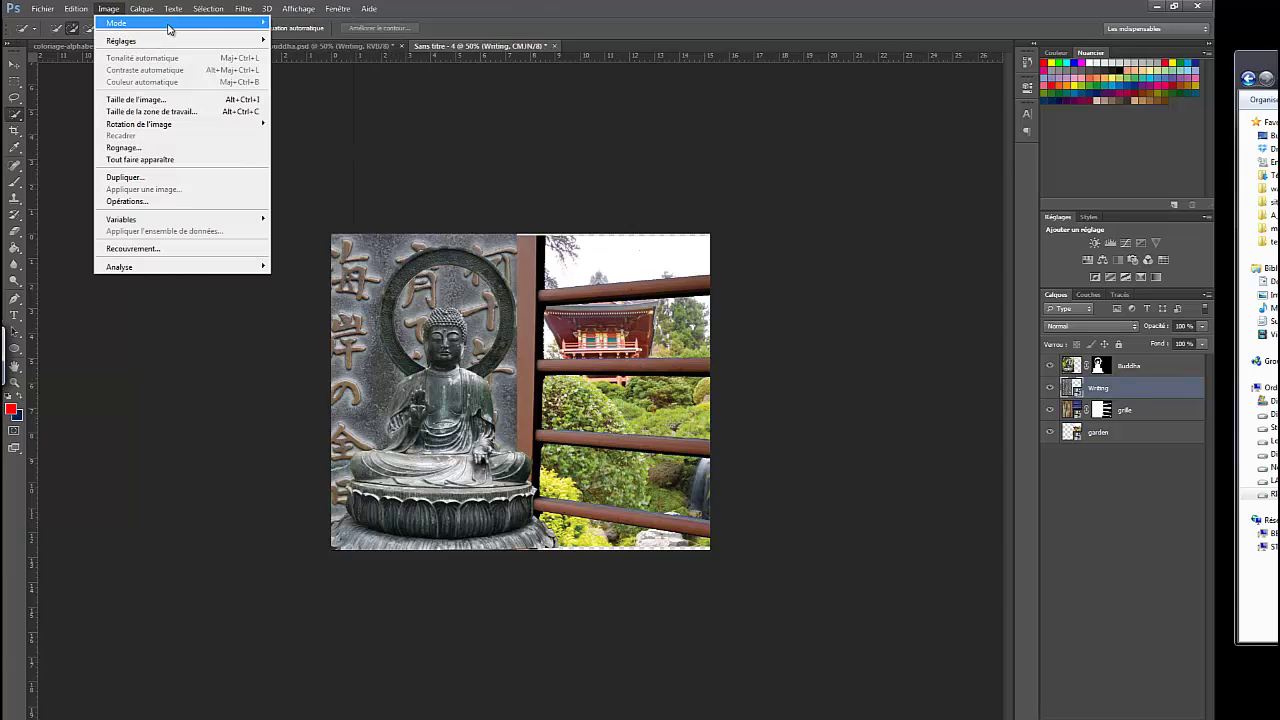
pyautogui.moveTo(157, 22)
pyautogui.click(323, 69)
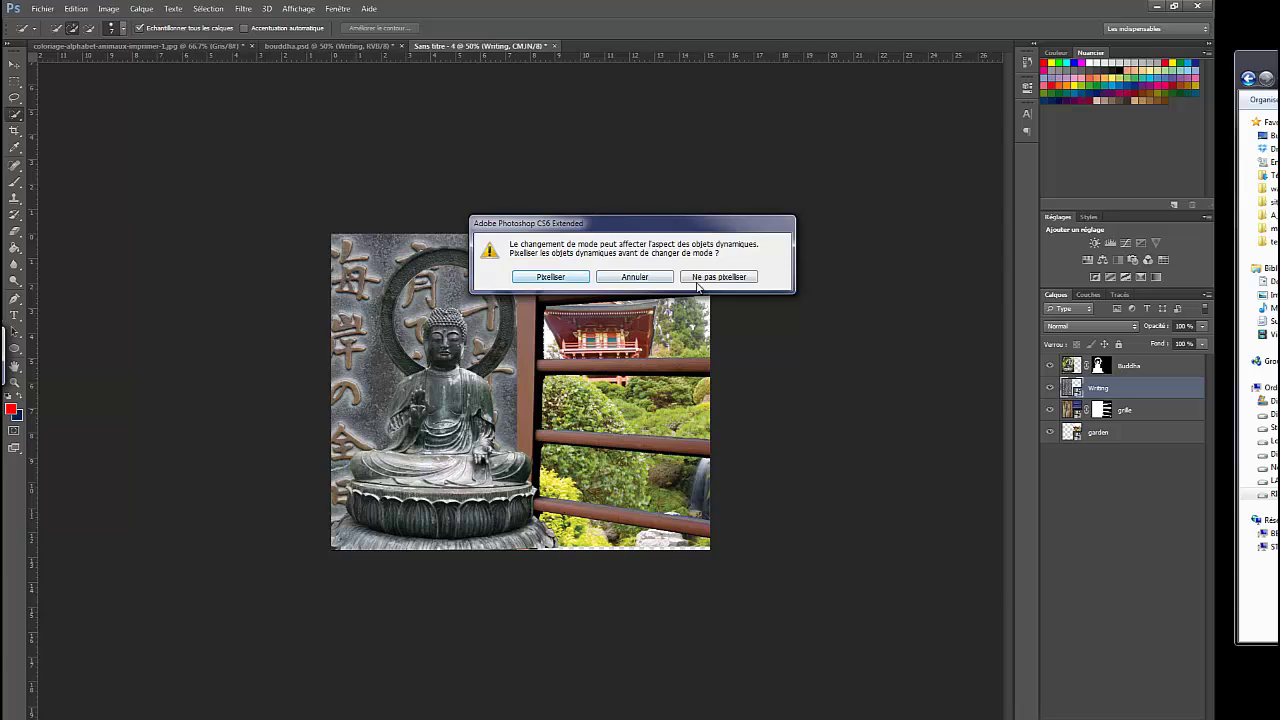
pyautogui.click(693, 280)
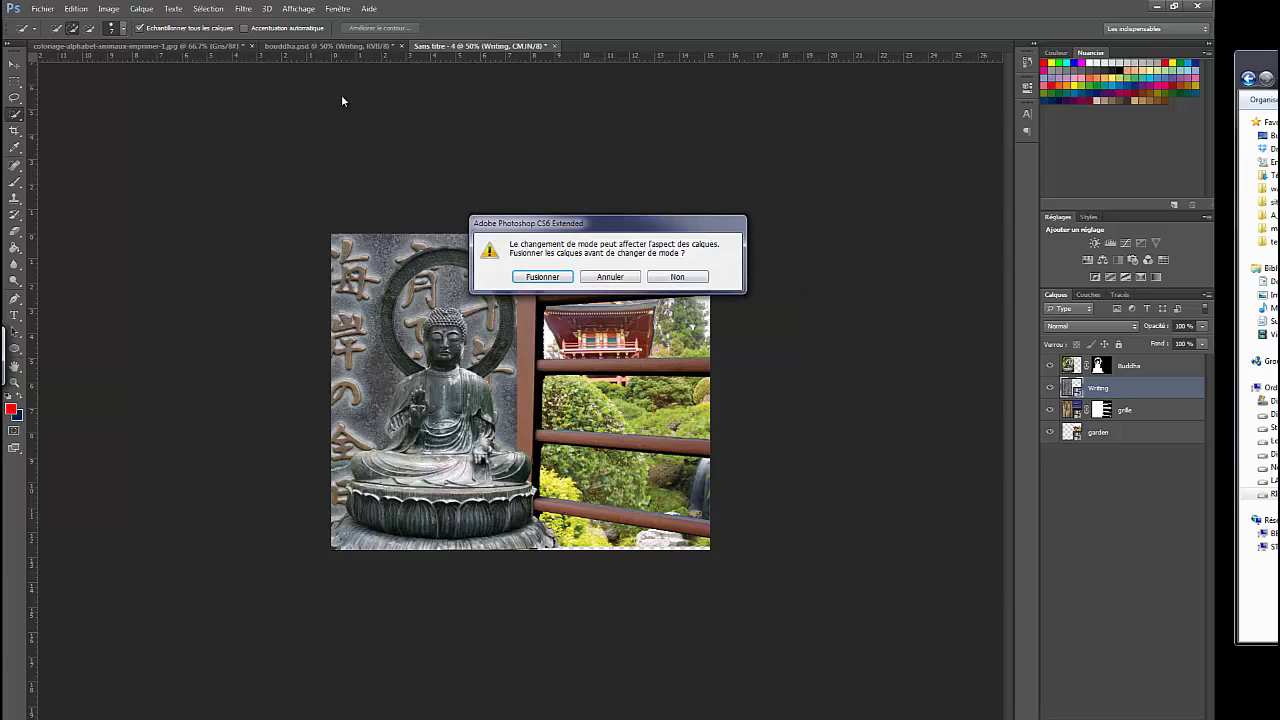
pyautogui.click(693, 280)
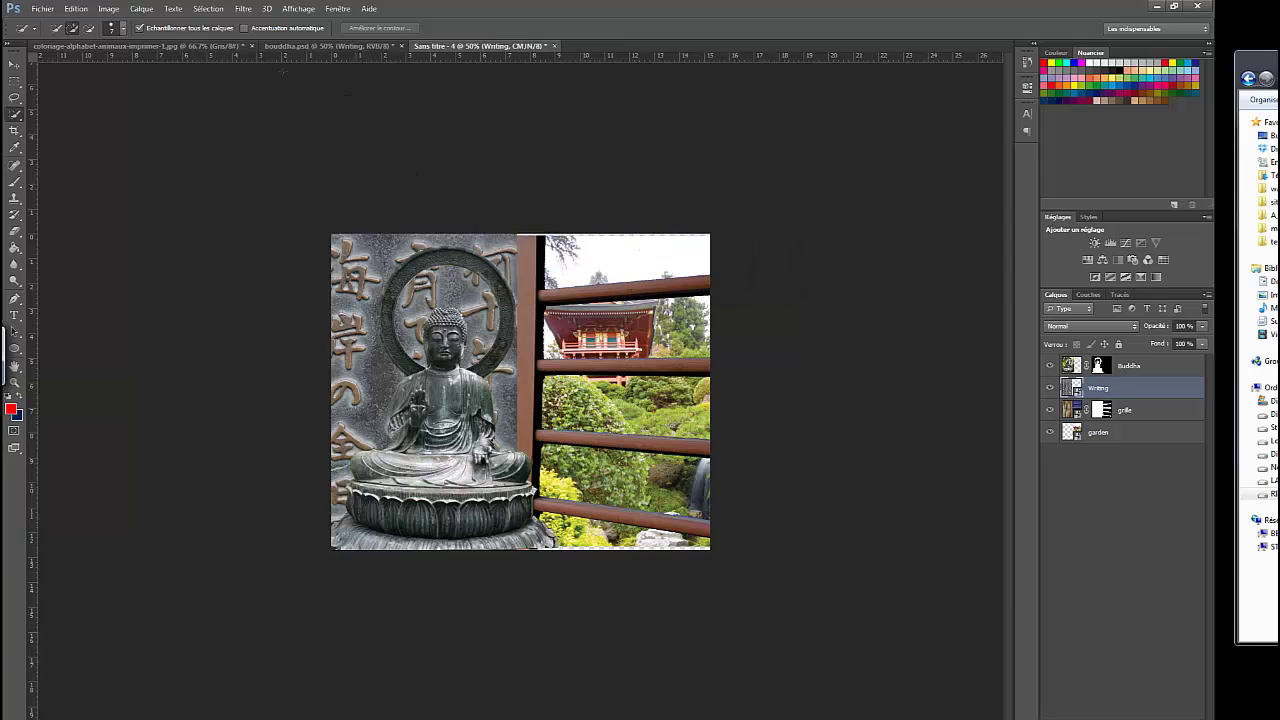
# Apply the Filter Gallery's Patchwork texture to the Writing layer with a square size of 6 and increased relief
pyautogui.click(243, 9)
pyautogui.click(272, 60)
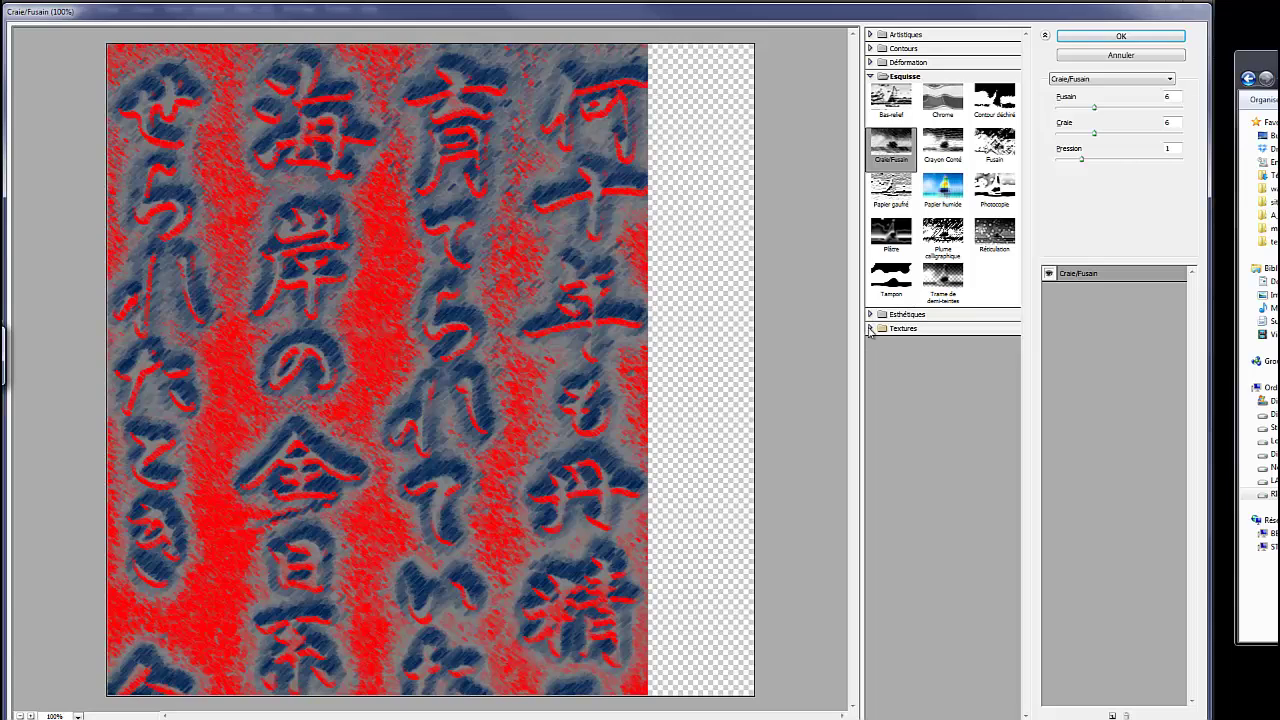
pyautogui.click(873, 76)
pyautogui.click(871, 104)
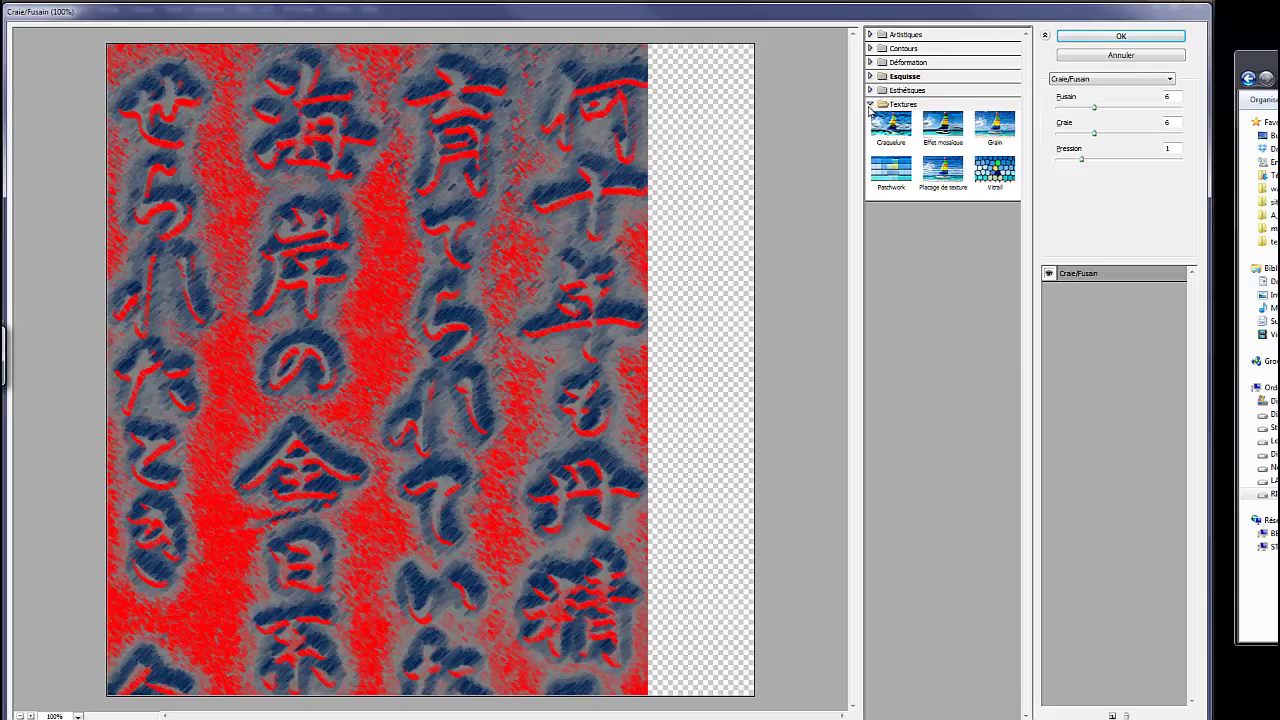
pyautogui.click(888, 188)
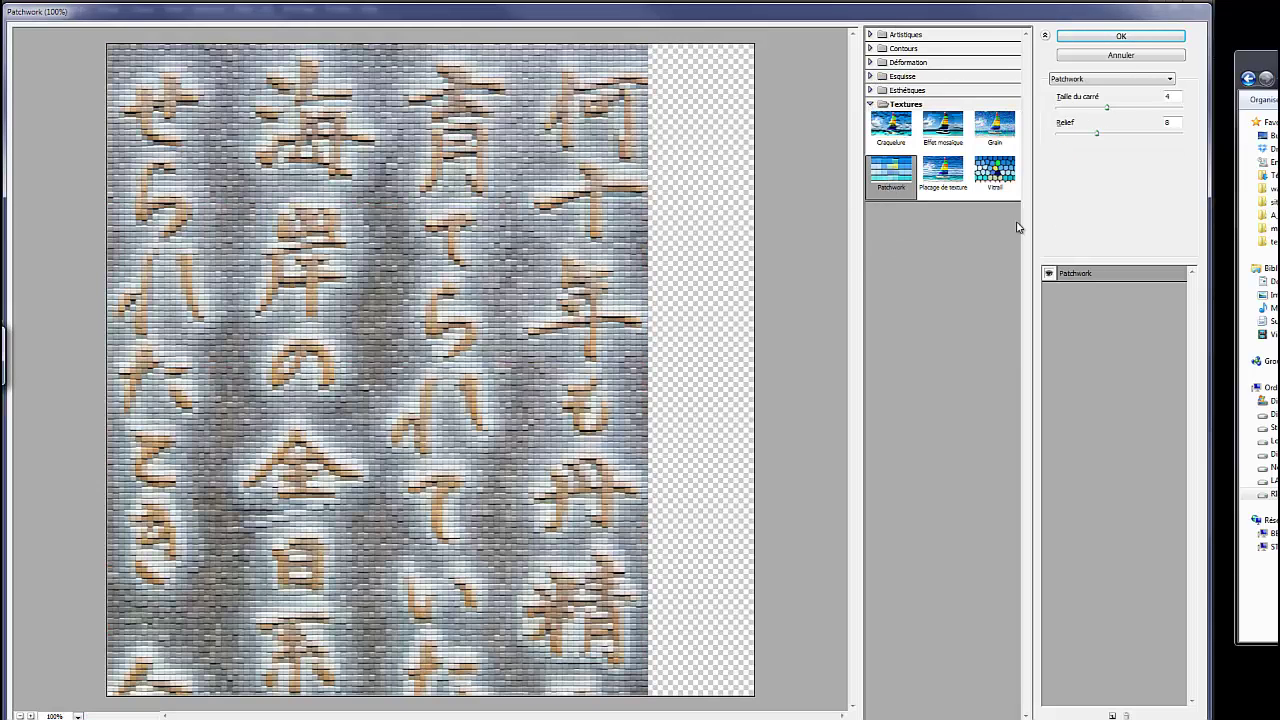
pyautogui.click(1123, 108)
pyautogui.moveTo(1125, 112)
pyautogui.mouseDown()
pyautogui.moveTo(1104, 116)
pyautogui.moveTo(1145, 113)
pyautogui.moveTo(1127, 115)
pyautogui.moveTo(1116, 139)
pyautogui.moveTo(1142, 134)
pyautogui.moveTo(1104, 138)
pyautogui.moveTo(1128, 135)
pyautogui.mouseUp()
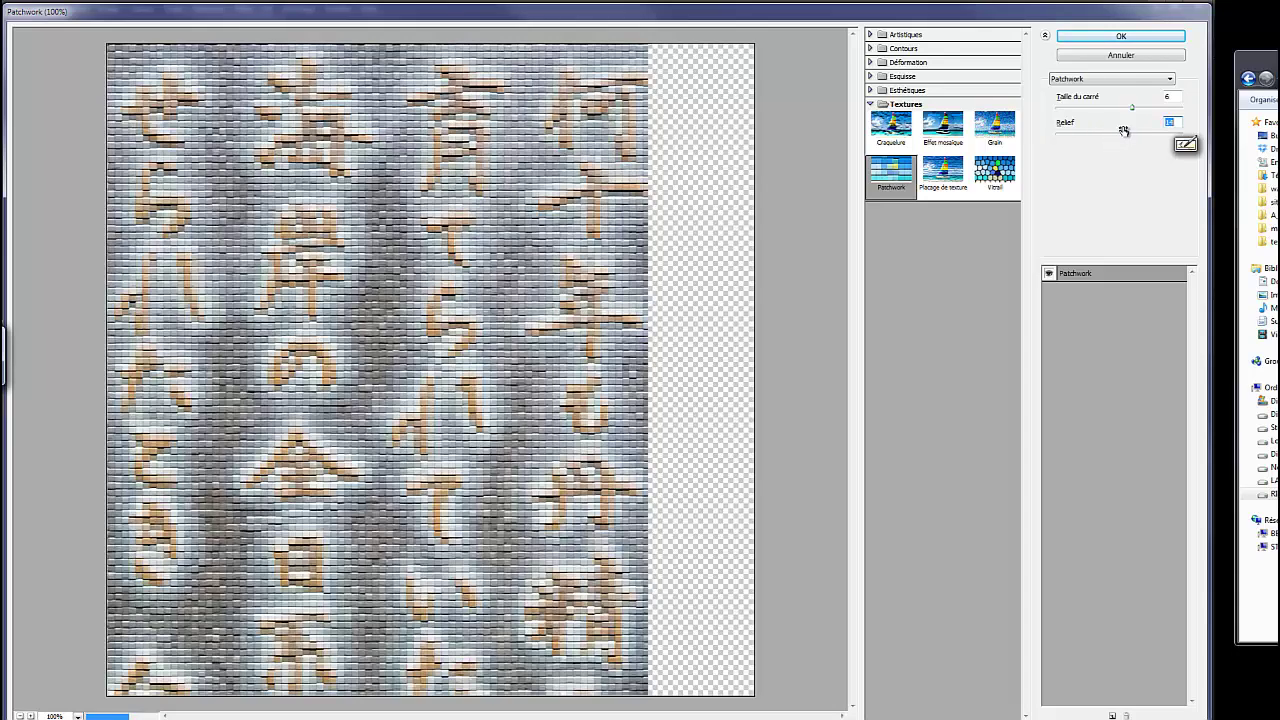
pyautogui.click(1122, 38)
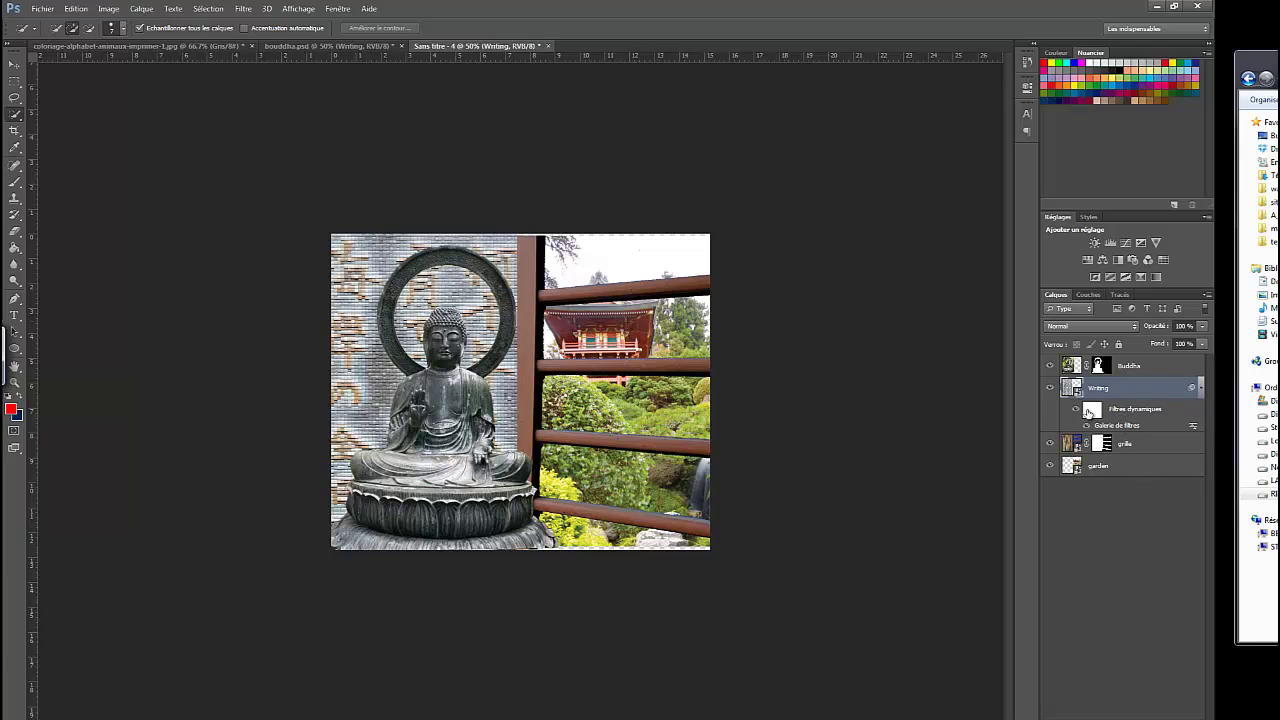
# Add a white layer mask to the Writing layer
pyautogui.click(1094, 543)
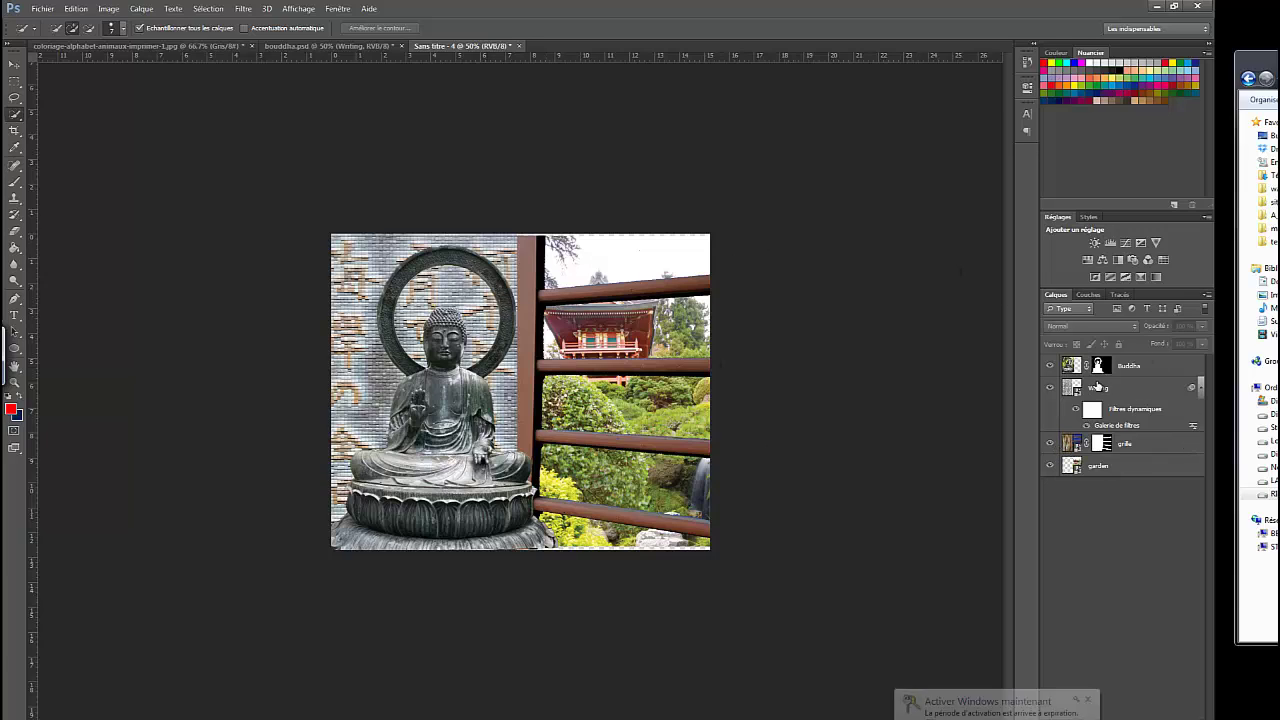
pyautogui.click(1089, 701)
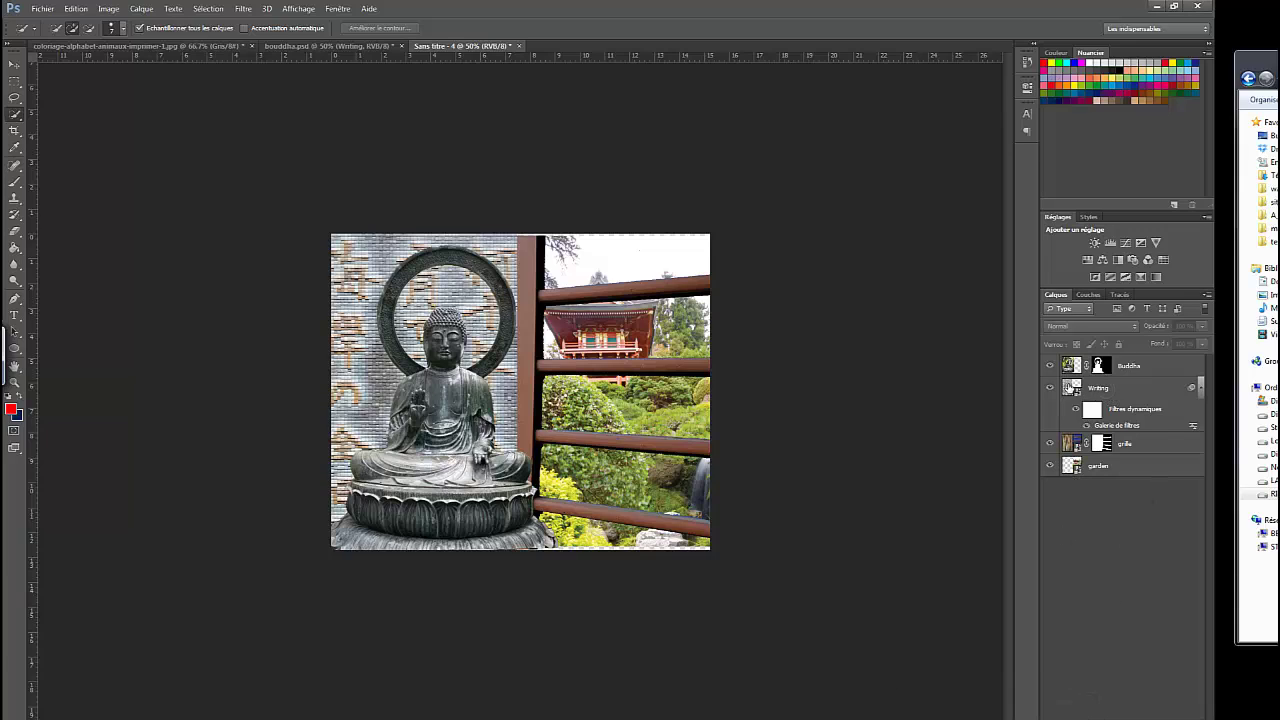
pyautogui.click(1072, 390)
pyautogui.click(1097, 525)
pyautogui.click(1071, 389)
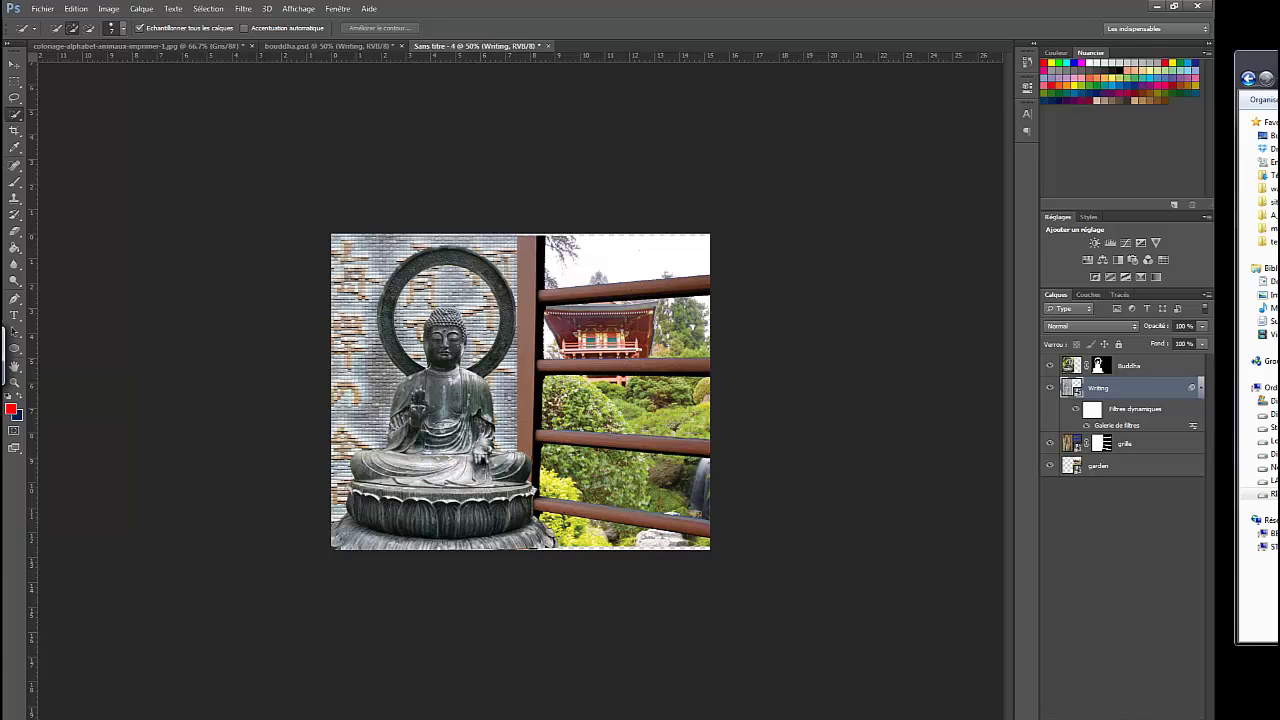
pyautogui.click(1124, 704)
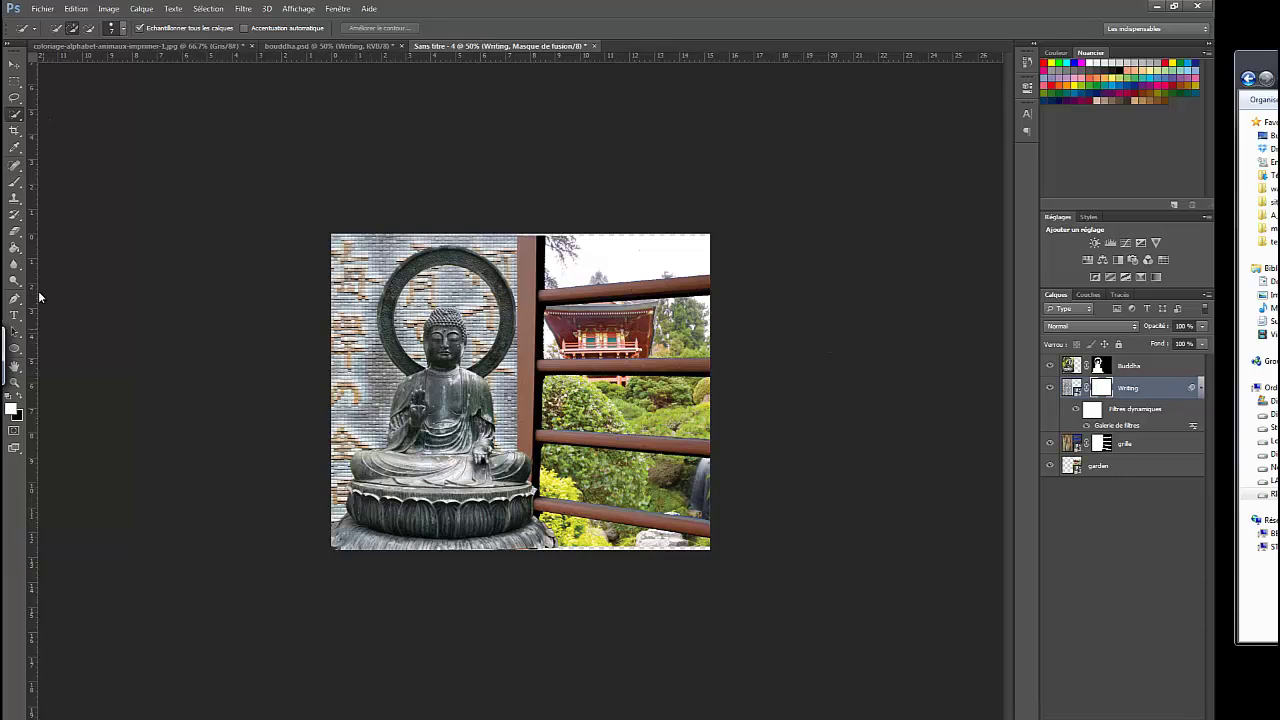
# Set up the Gradient tool with the black-to-white preset gradient
pyautogui.click(17, 236)
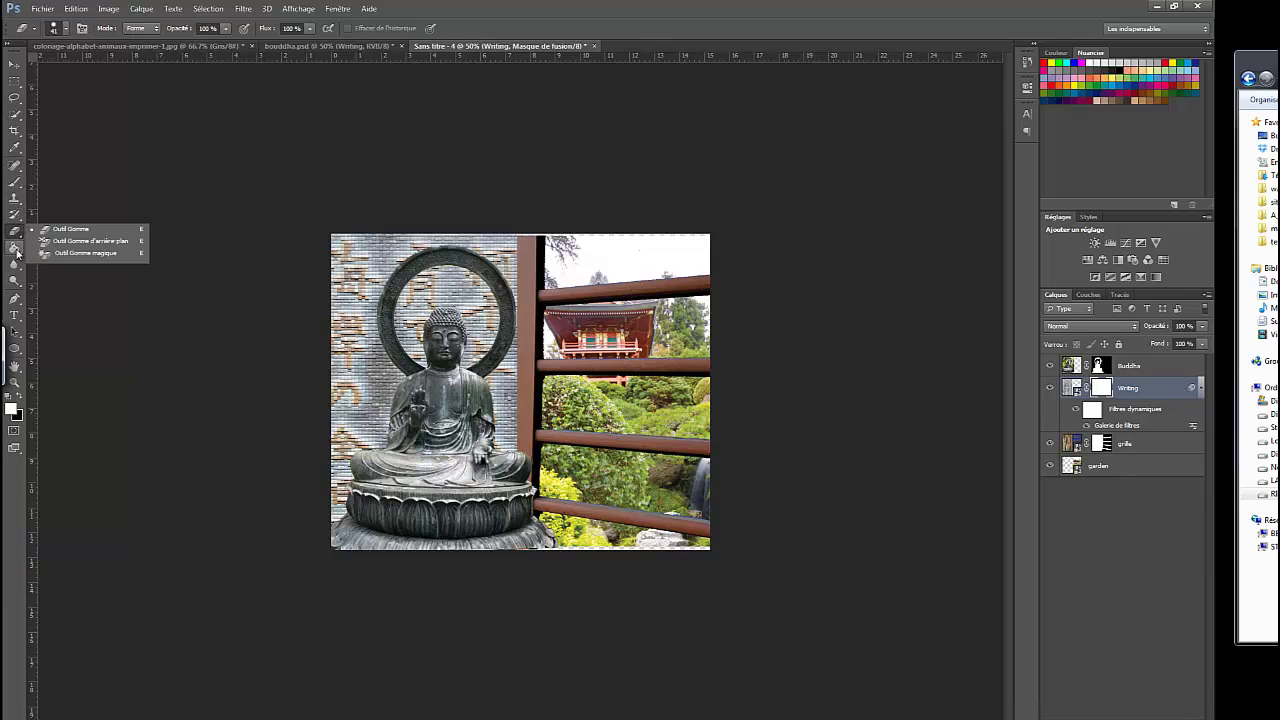
pyautogui.click(16, 250)
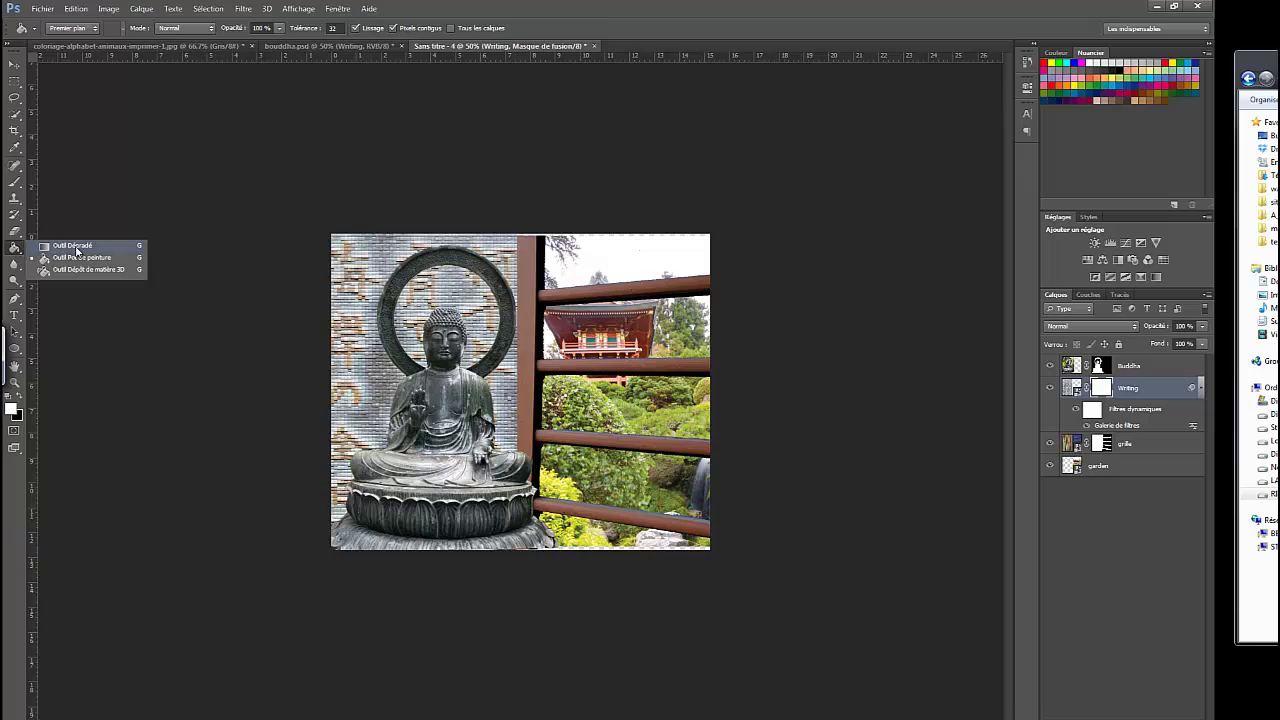
pyautogui.click(74, 246)
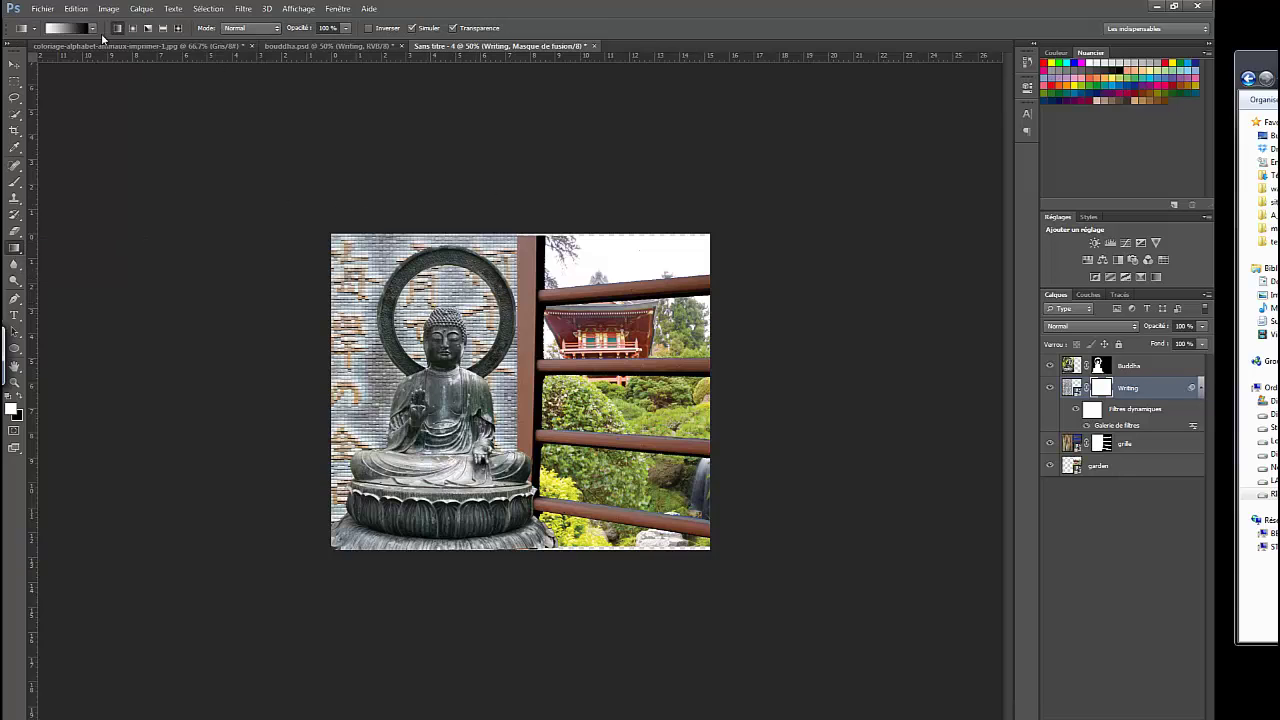
pyautogui.click(92, 28)
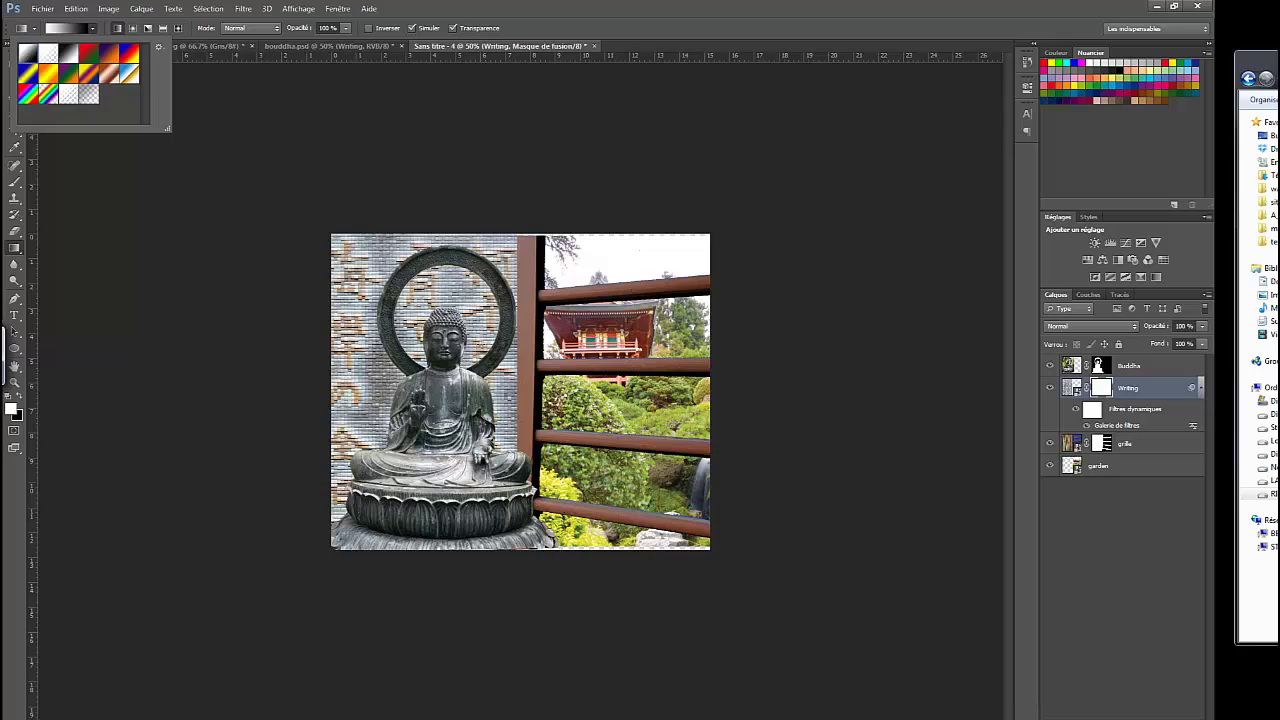
pyautogui.click(1172, 540)
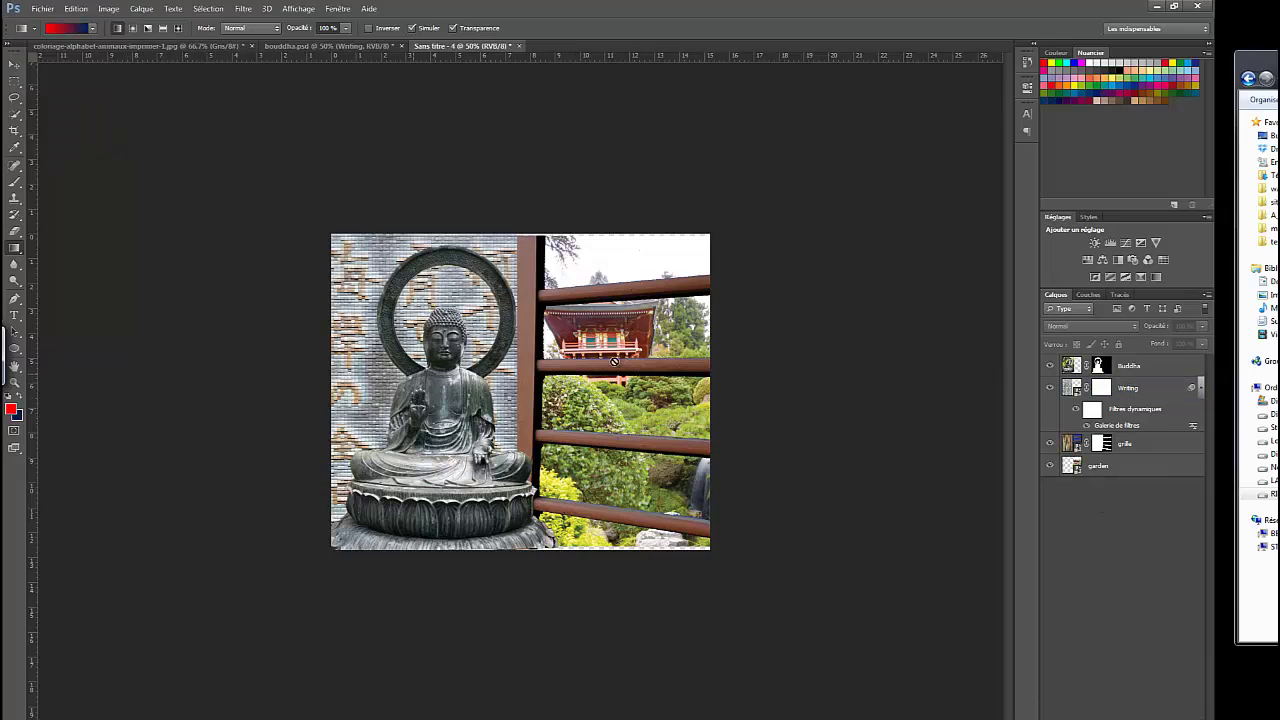
pyautogui.click(1072, 389)
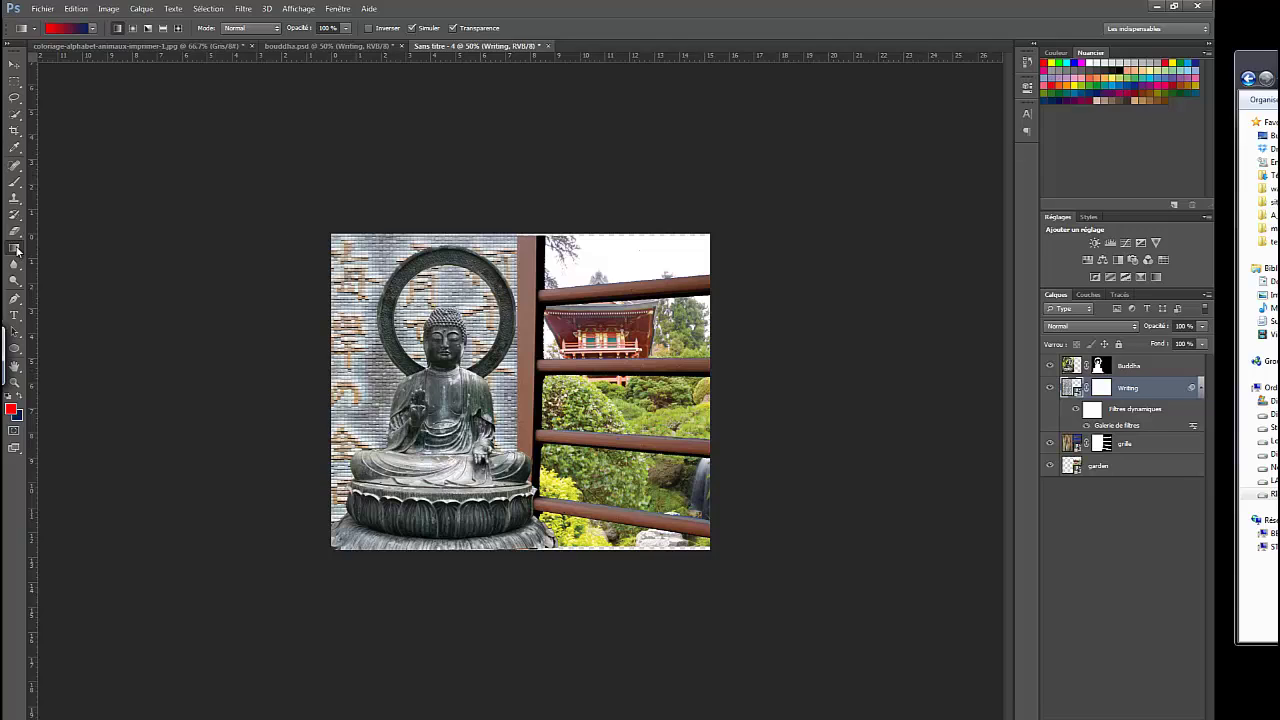
pyautogui.click(92, 28)
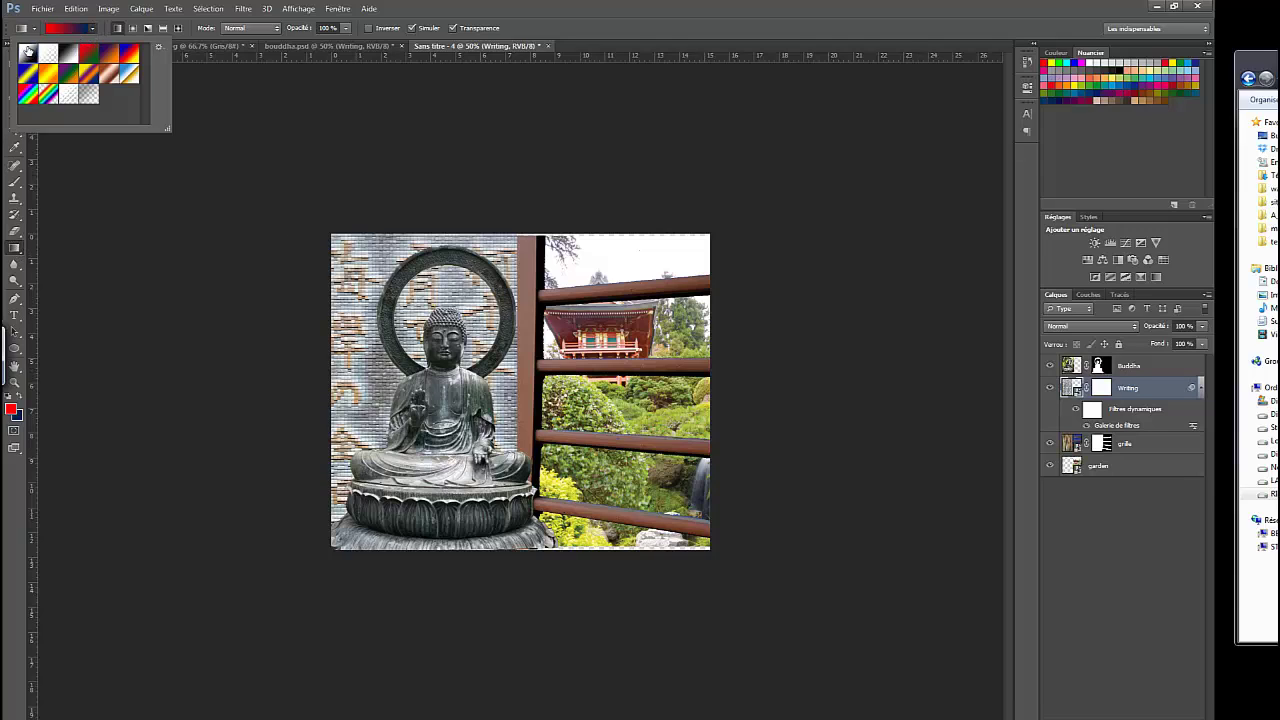
pyautogui.doubleClick(27, 50)
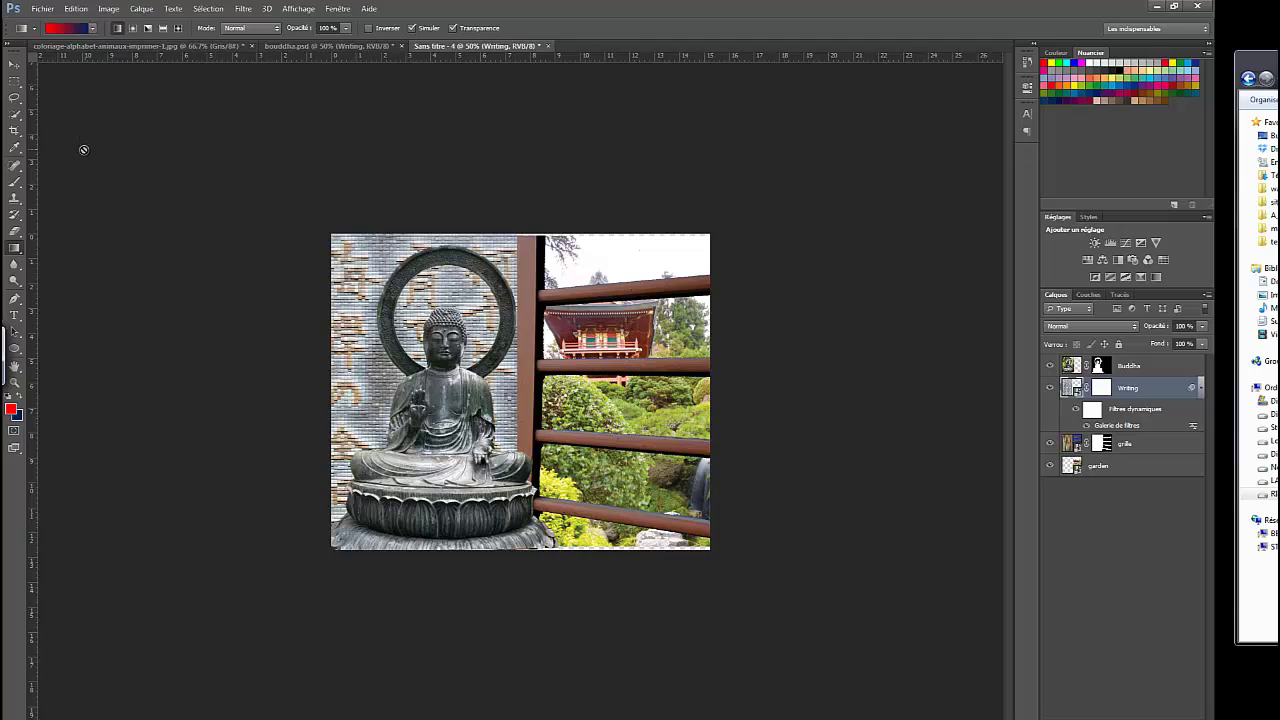
pyautogui.click(92, 28)
pyautogui.doubleClick(70, 58)
pyautogui.click(93, 29)
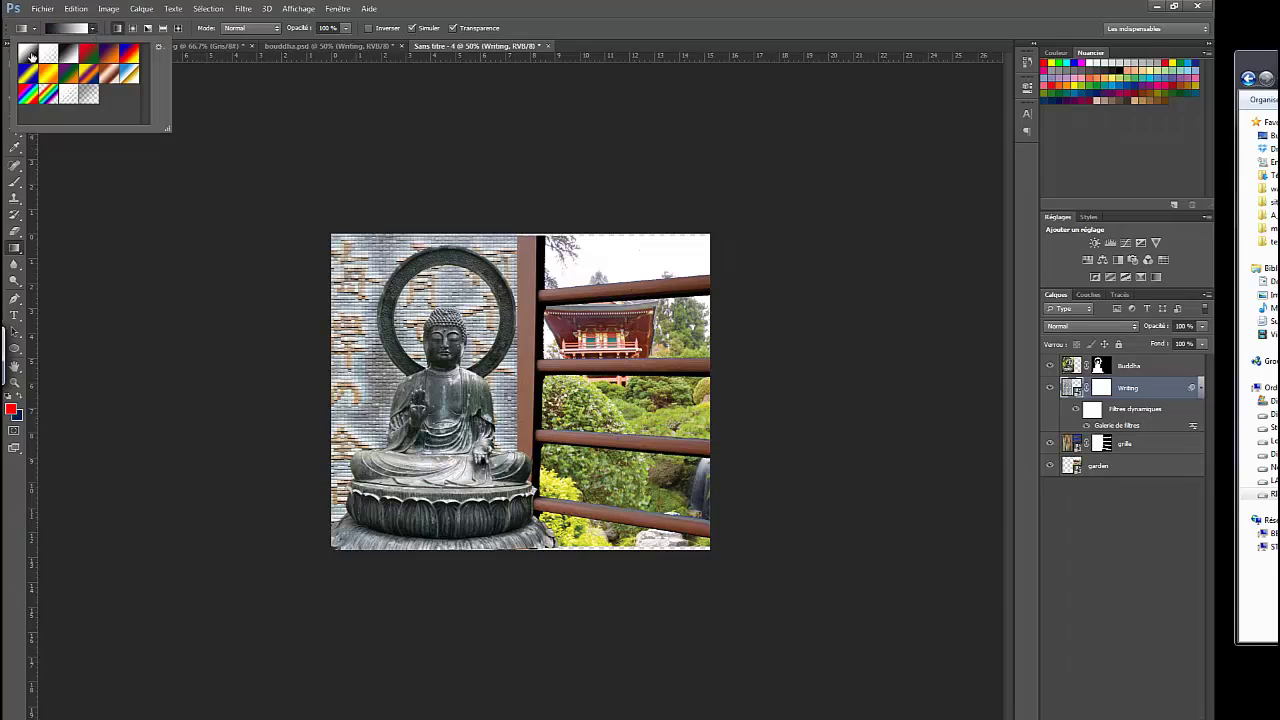
pyautogui.doubleClick(76, 58)
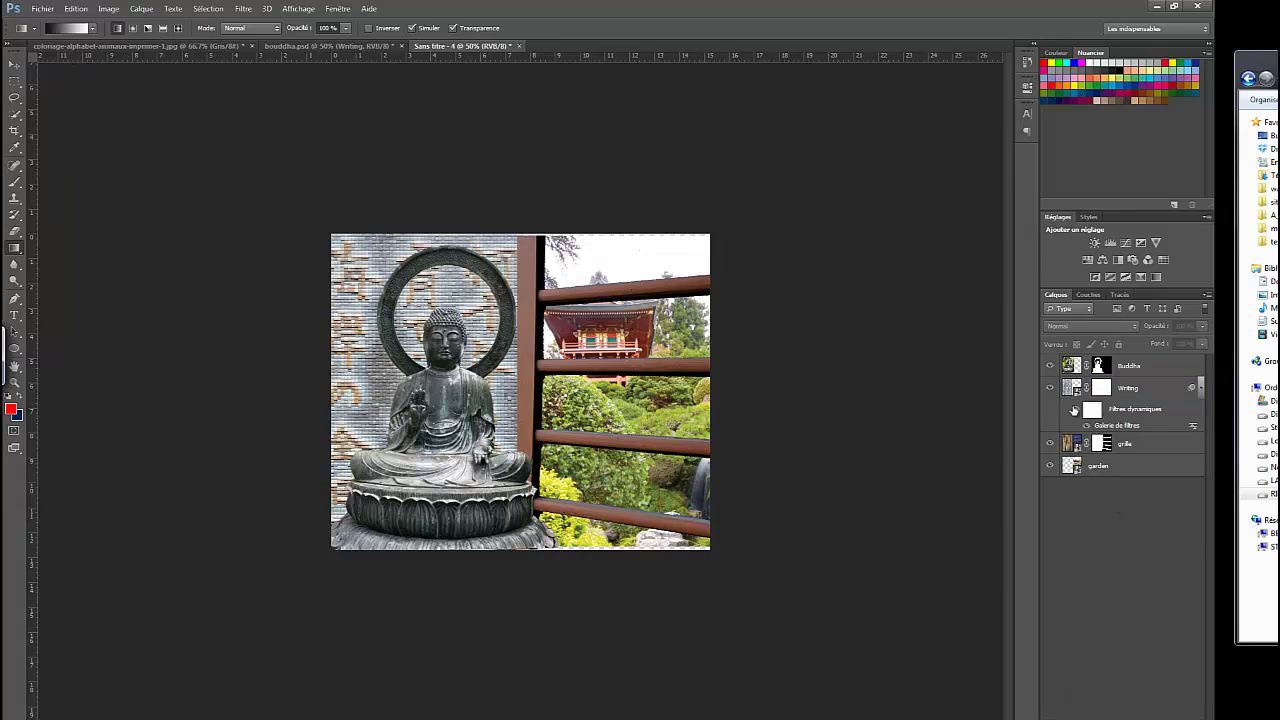
# Rasterize the Writing layer, keeping its layer mask
pyautogui.rightClick(1072, 390)
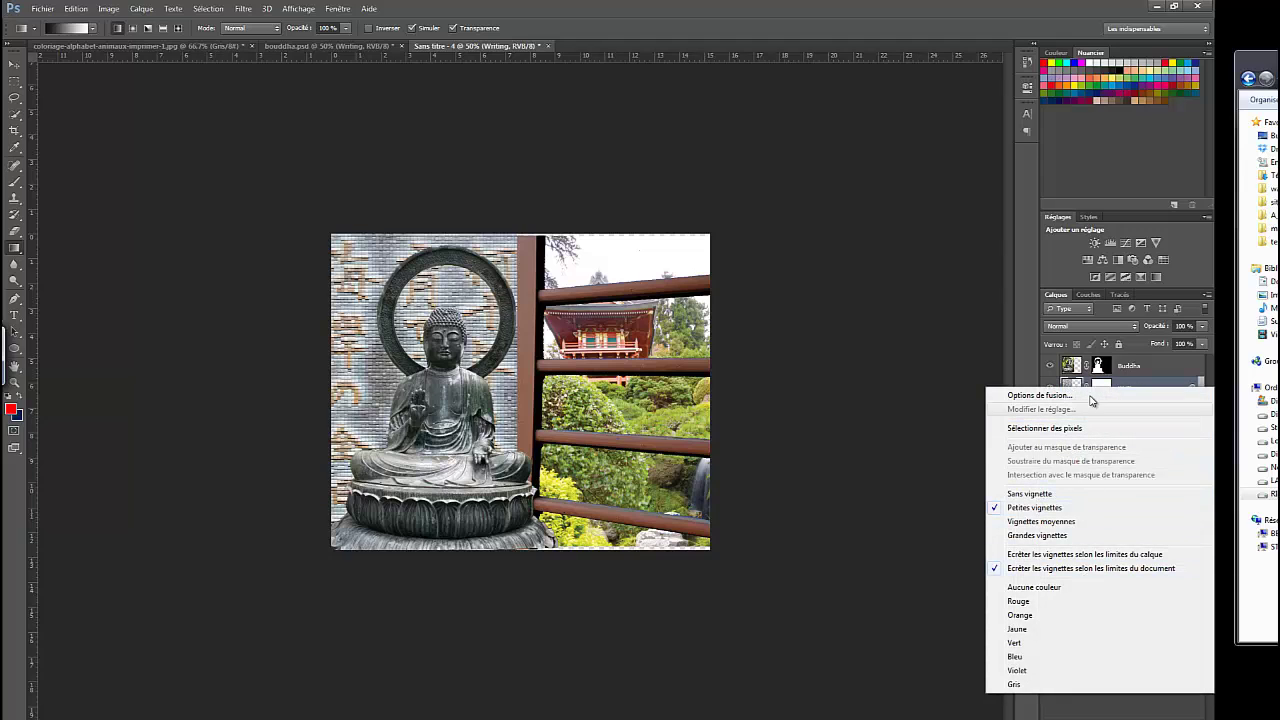
pyautogui.click(1078, 392)
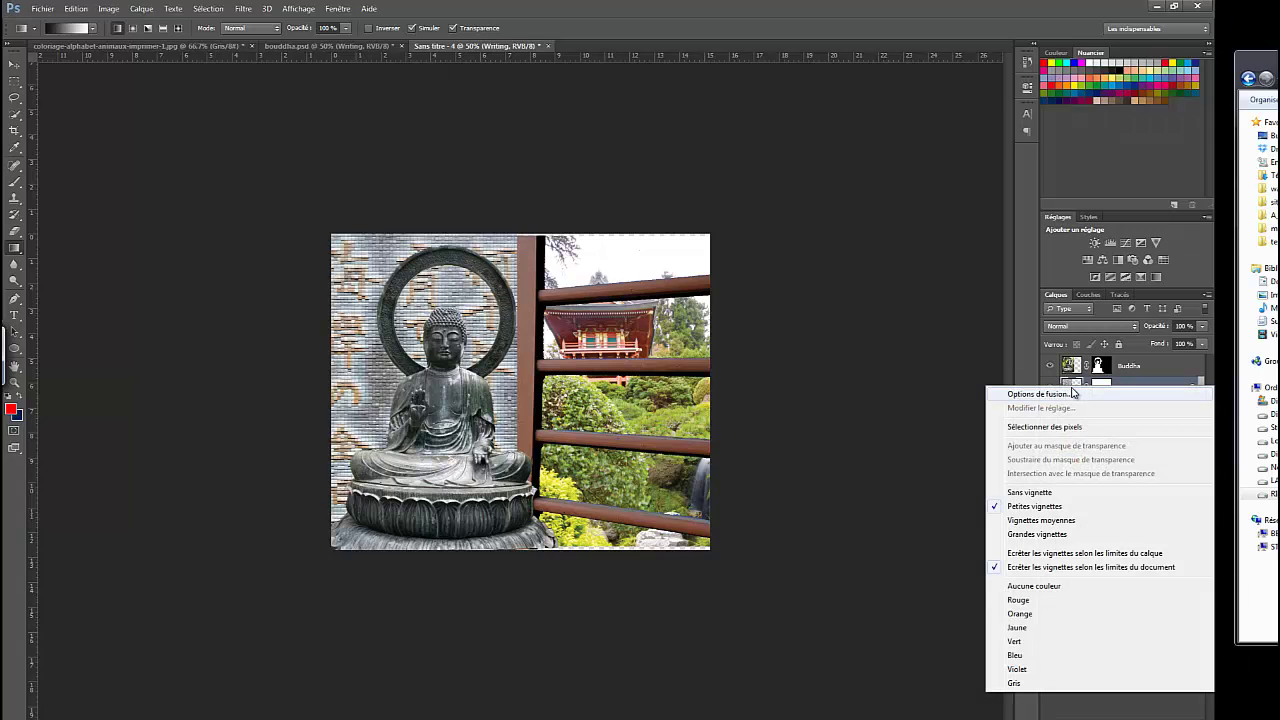
pyautogui.rightClick(1147, 388)
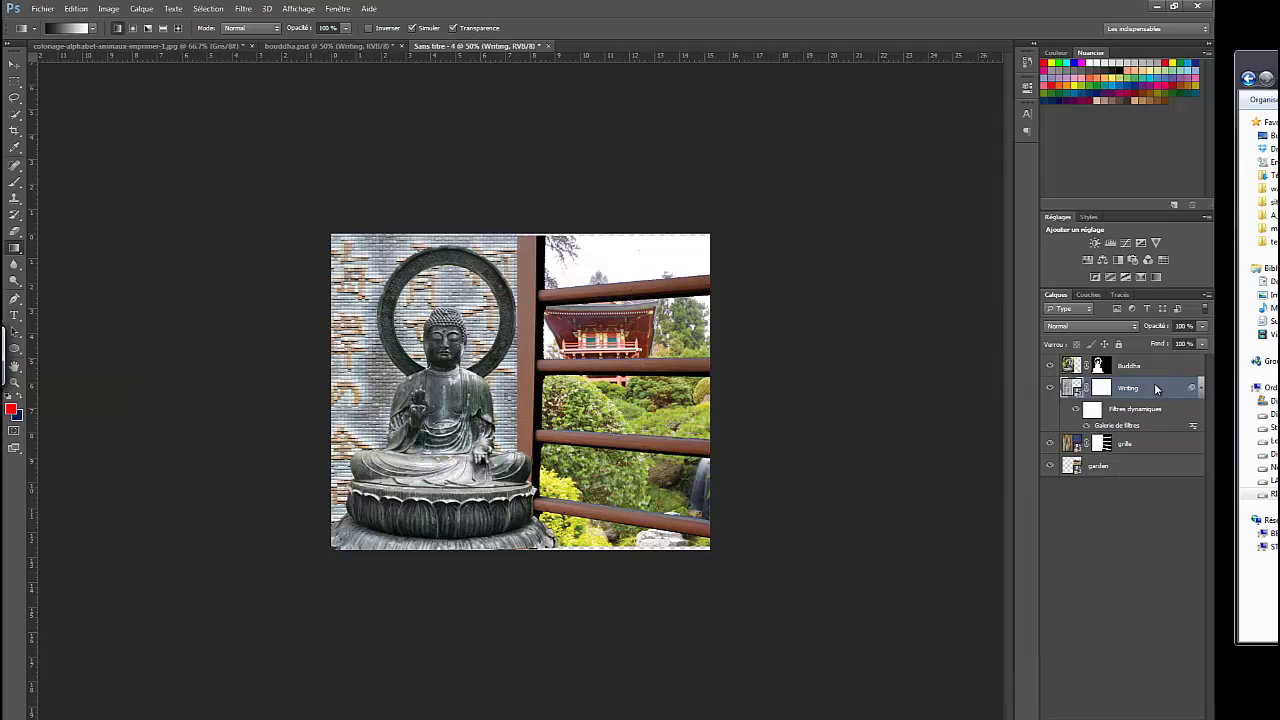
pyautogui.click(1016, 376)
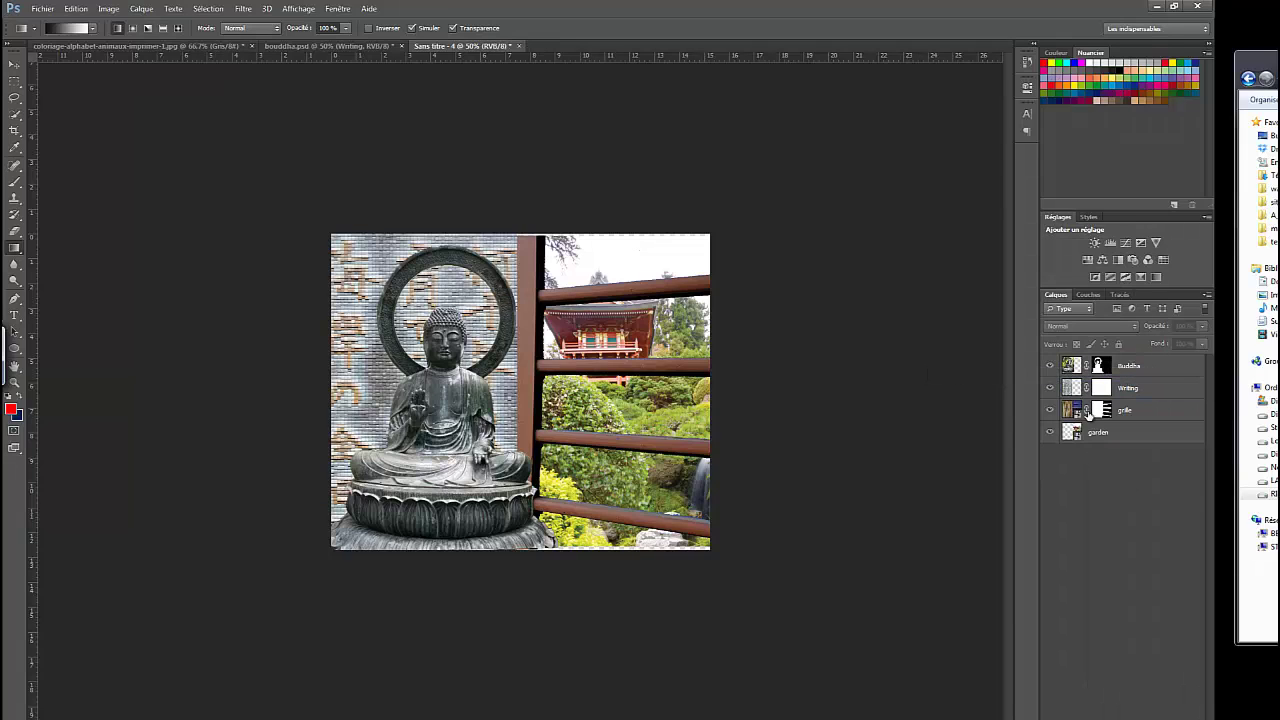
# Apply a white-to-black foreground-to-background gradient to the Writing layer's mask, running from the Buddha's chest rightward to the wooden post
pyautogui.click(1075, 387)
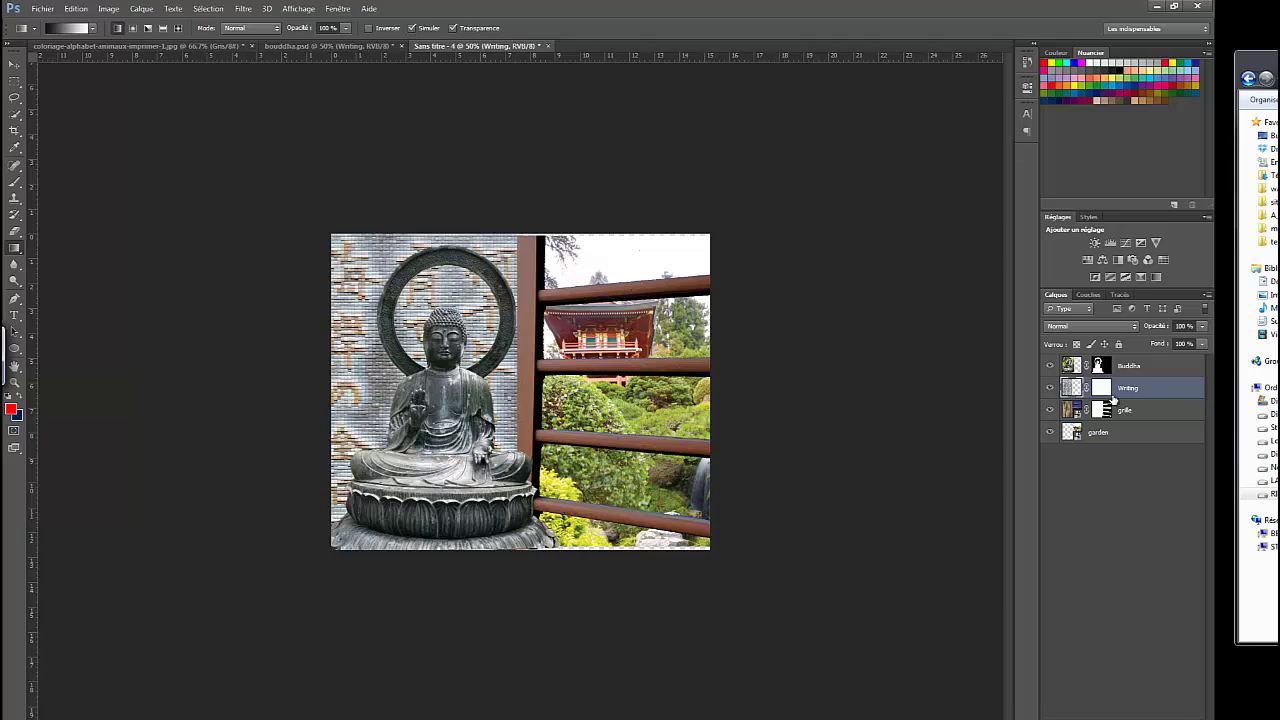
pyautogui.click(1104, 391)
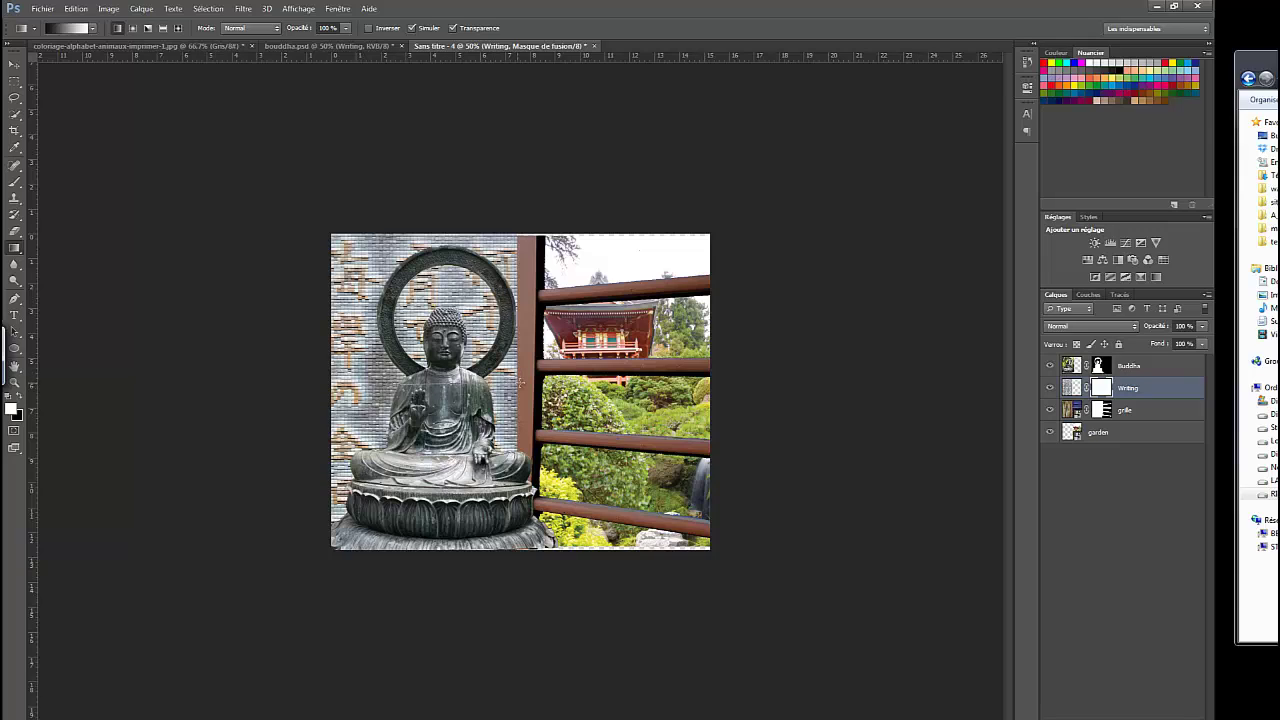
pyautogui.moveTo(521, 383); pyautogui.dragTo(430, 385)
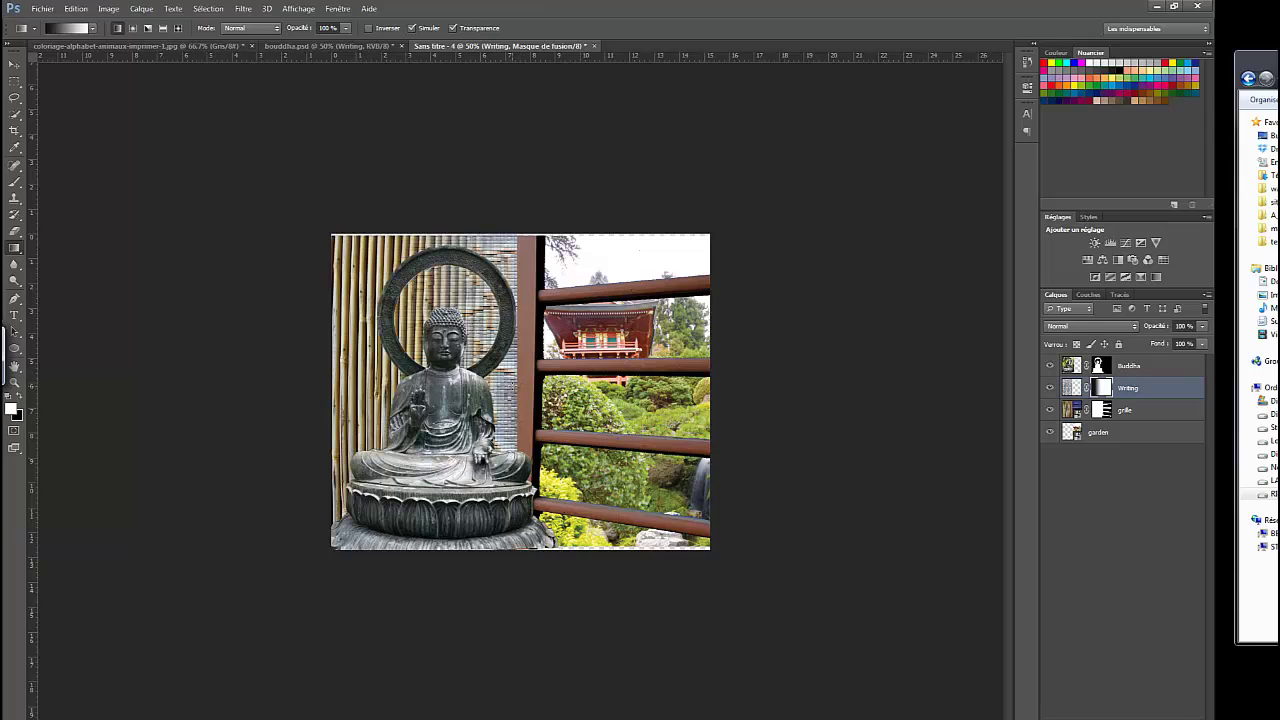
pyautogui.hotkey('ctrl', 'z')
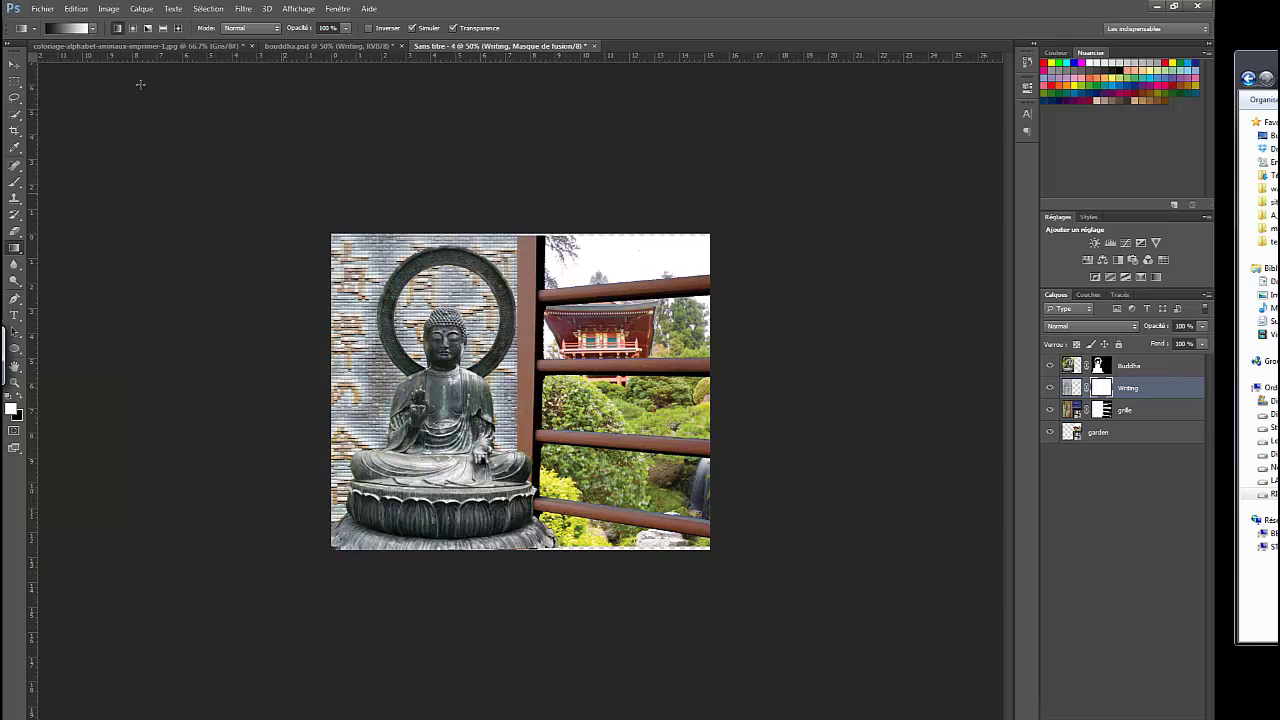
pyautogui.click(92, 28)
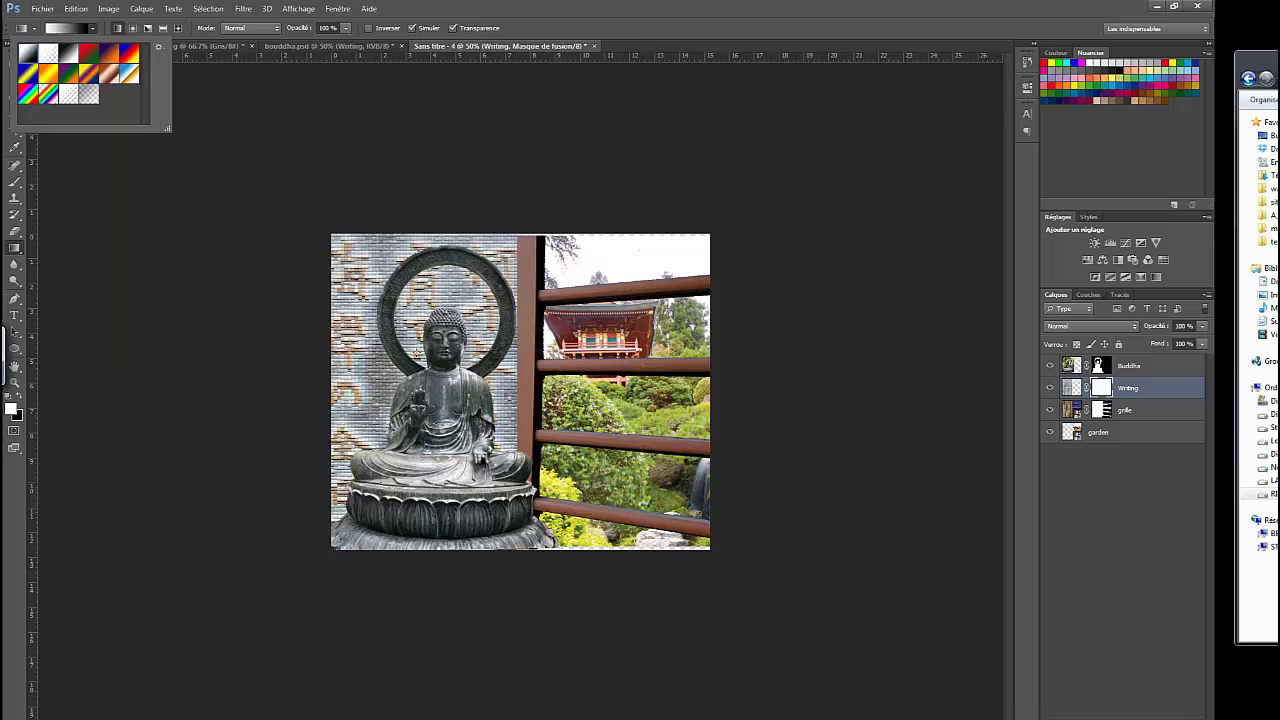
pyautogui.click(411, 389)
pyautogui.moveTo(422, 389); pyautogui.dragTo(517, 393)
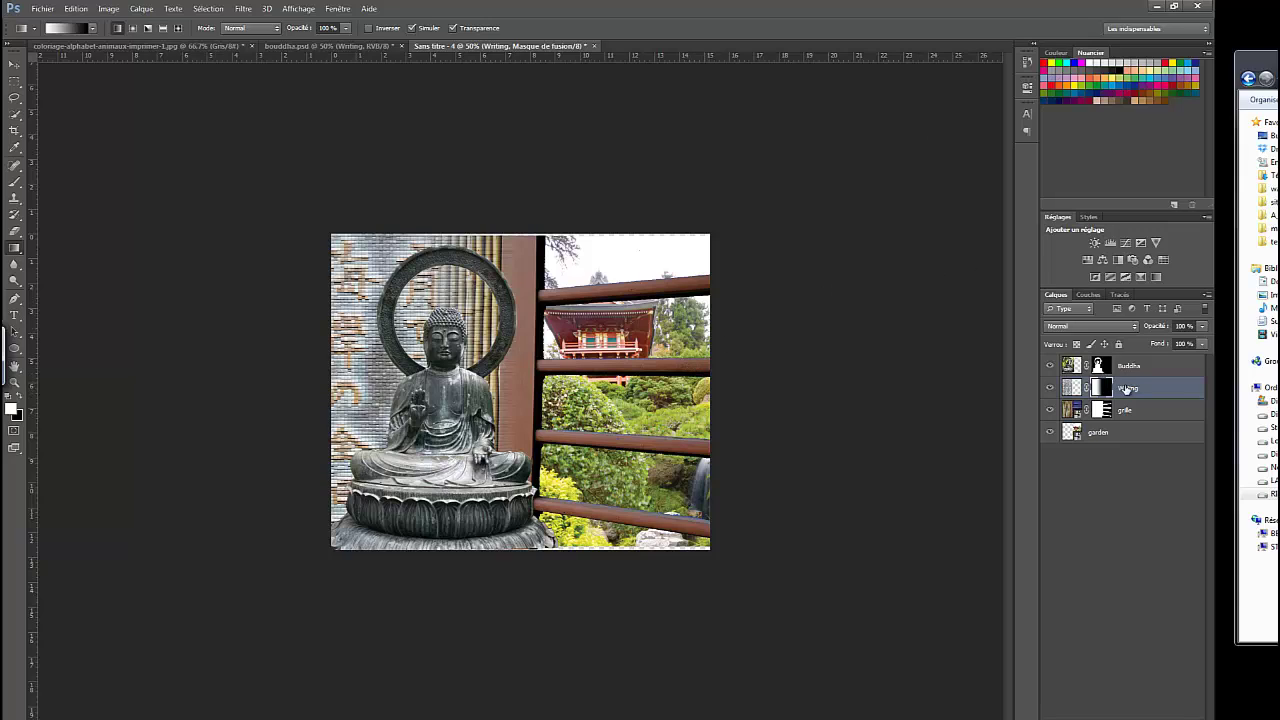
pyautogui.click(1106, 479)
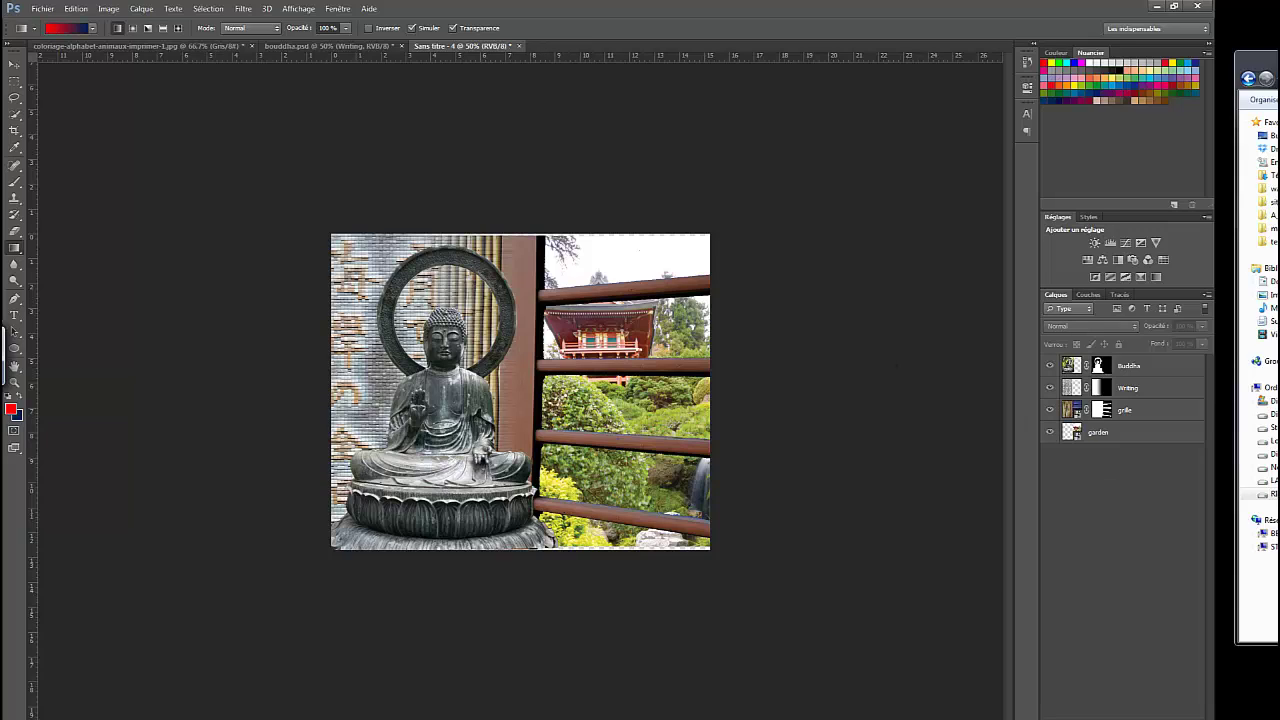
pyautogui.hotkey('alt', 'Tab')
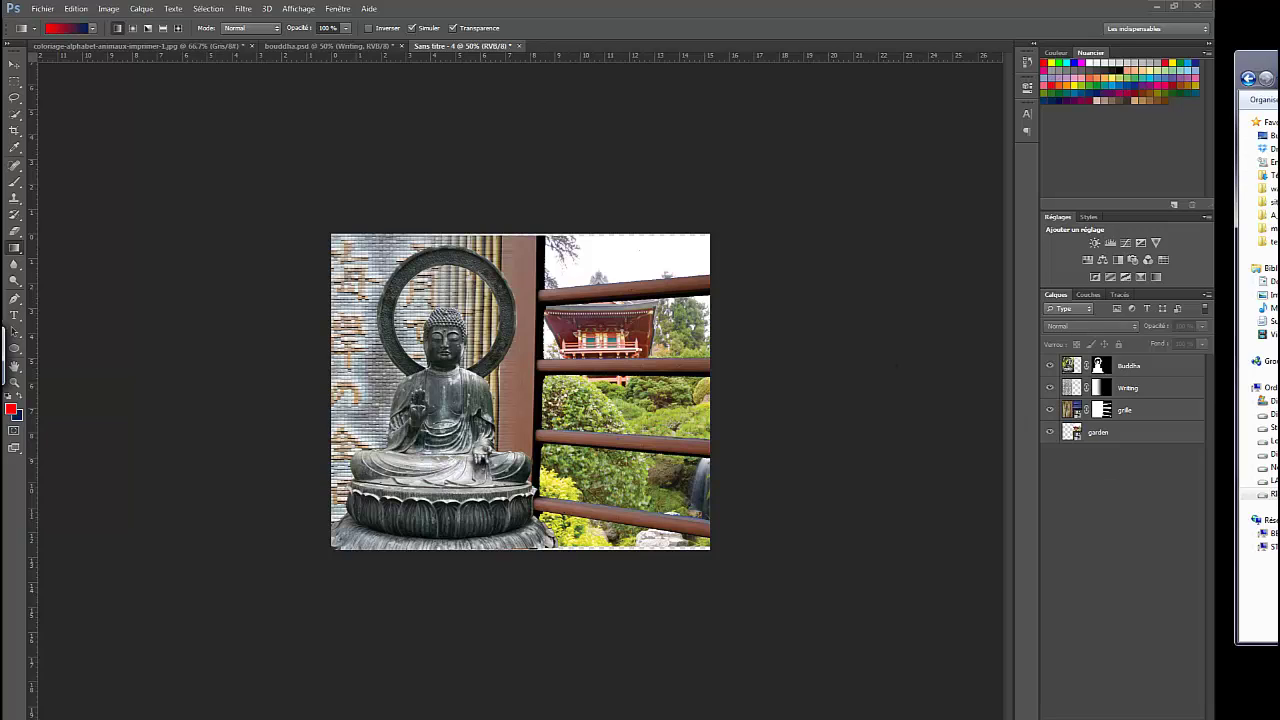
pyautogui.click(95, 30)
pyautogui.click(95, 29)
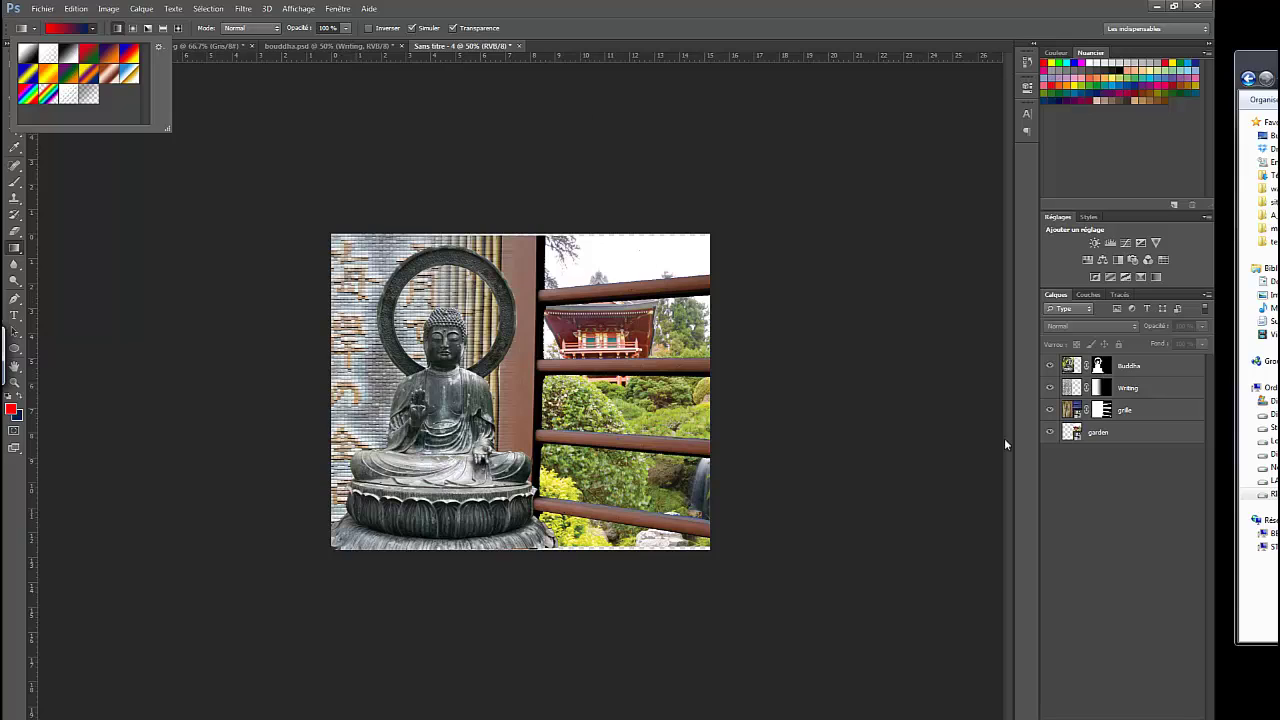
pyautogui.click(1139, 535)
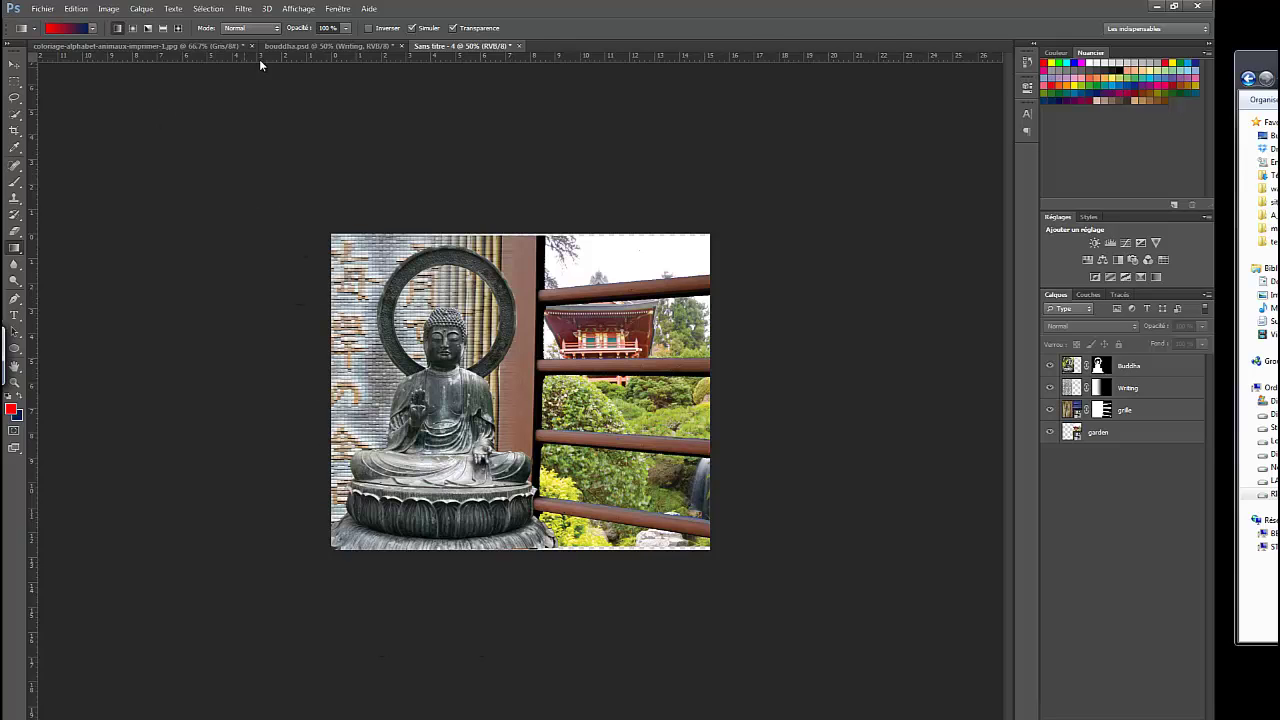
# In bouddha.psd, place horizontal guides along the canvas's top and bottom edges and a vertical guide near its right edge
pyautogui.click(323, 47)
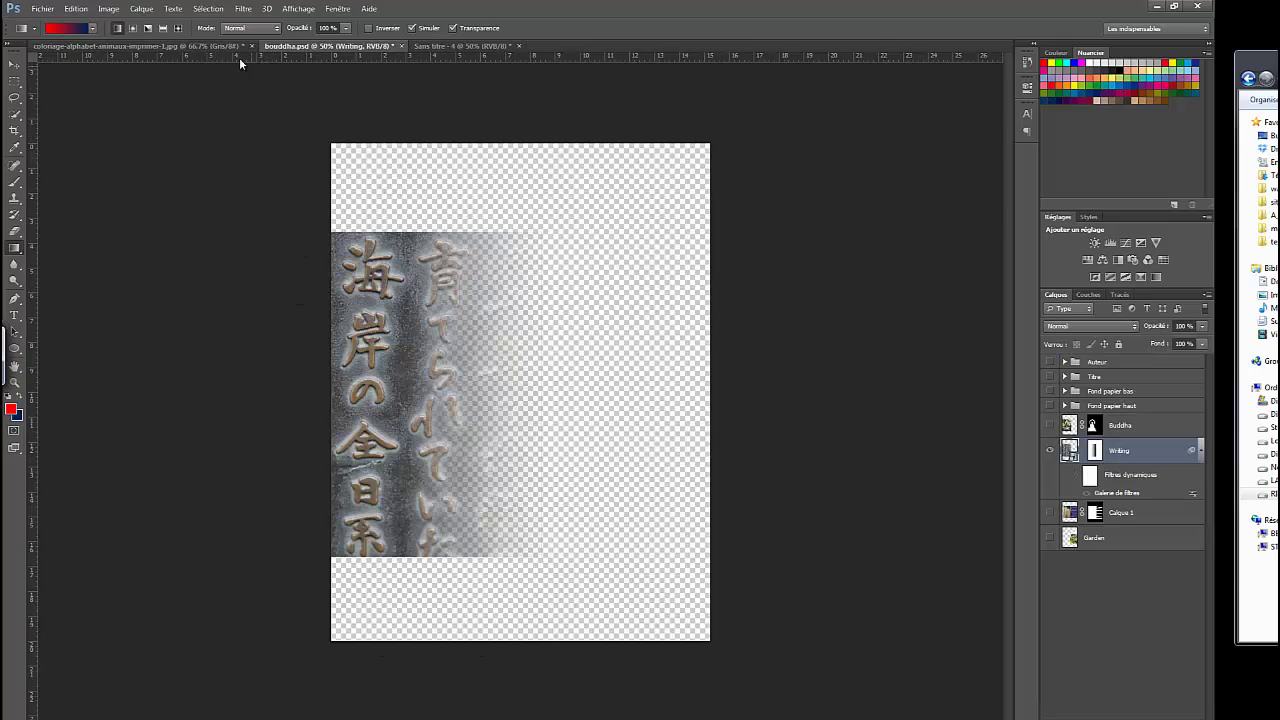
pyautogui.click(200, 47)
pyautogui.click(310, 47)
pyautogui.moveTo(576, 56); pyautogui.dragTo(588, 142)
pyautogui.moveTo(585, 56); pyautogui.dragTo(546, 641)
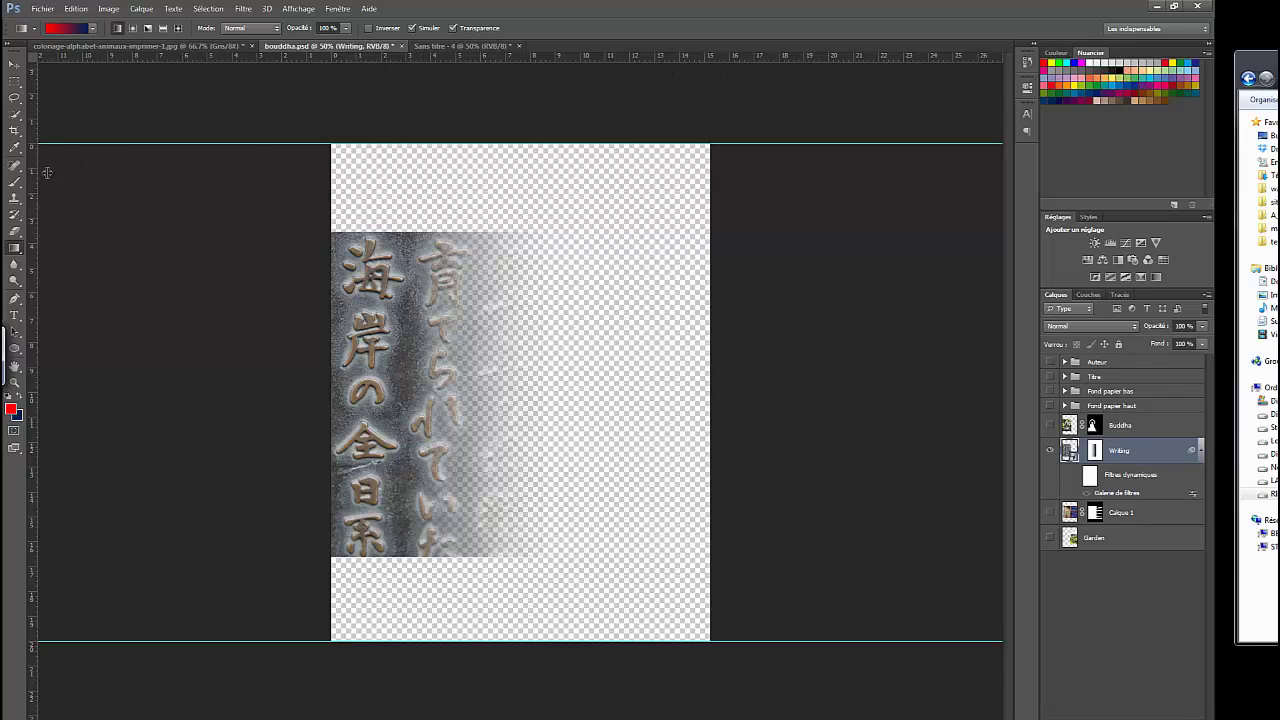
pyautogui.moveTo(38, 170); pyautogui.dragTo(699, 179)
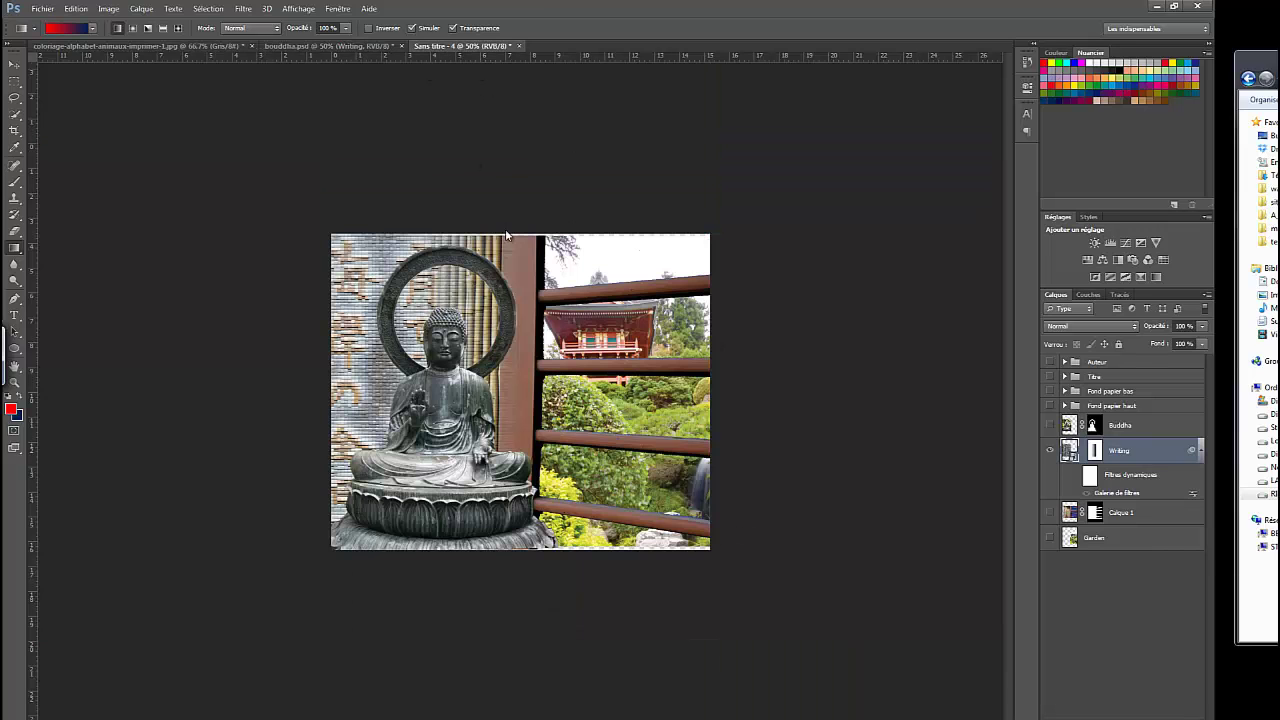
# Enlarge the Sans titre - 4 document's canvas to a height of 20 cm, keeping the 15.24 cm width and centred anchor
pyautogui.click(458, 46)
pyautogui.click(141, 8)
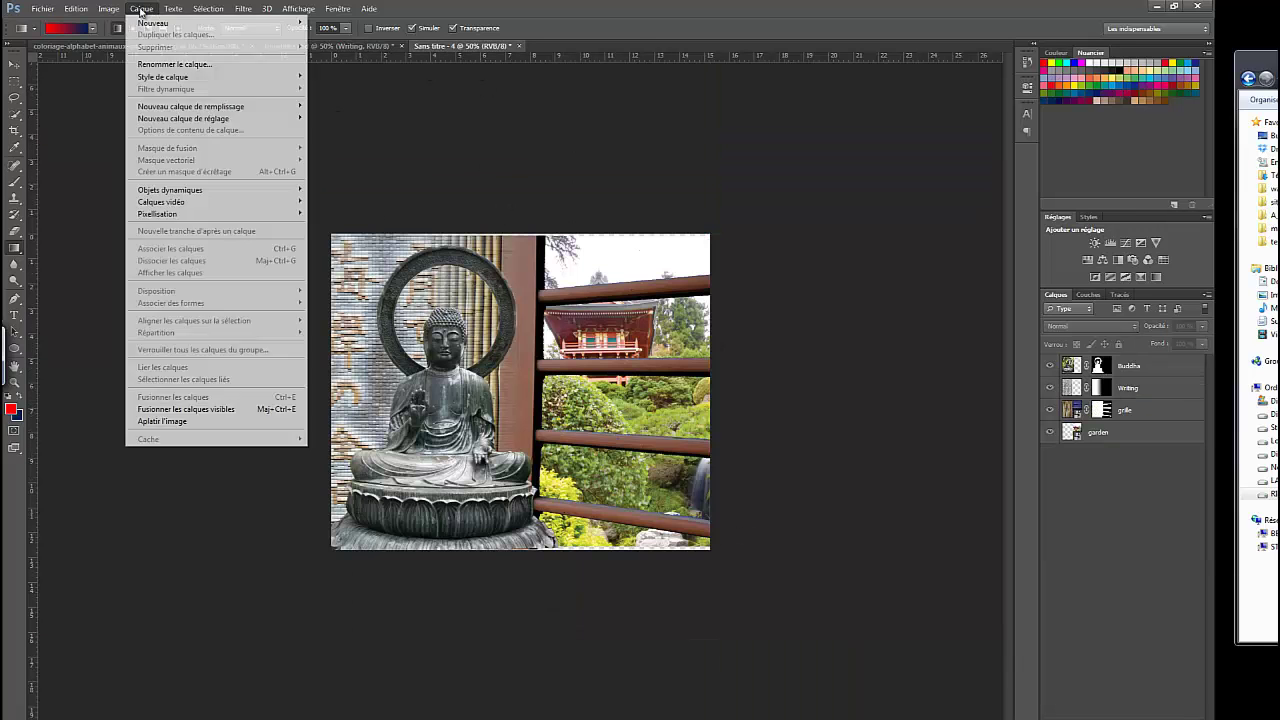
pyautogui.moveTo(108, 8)
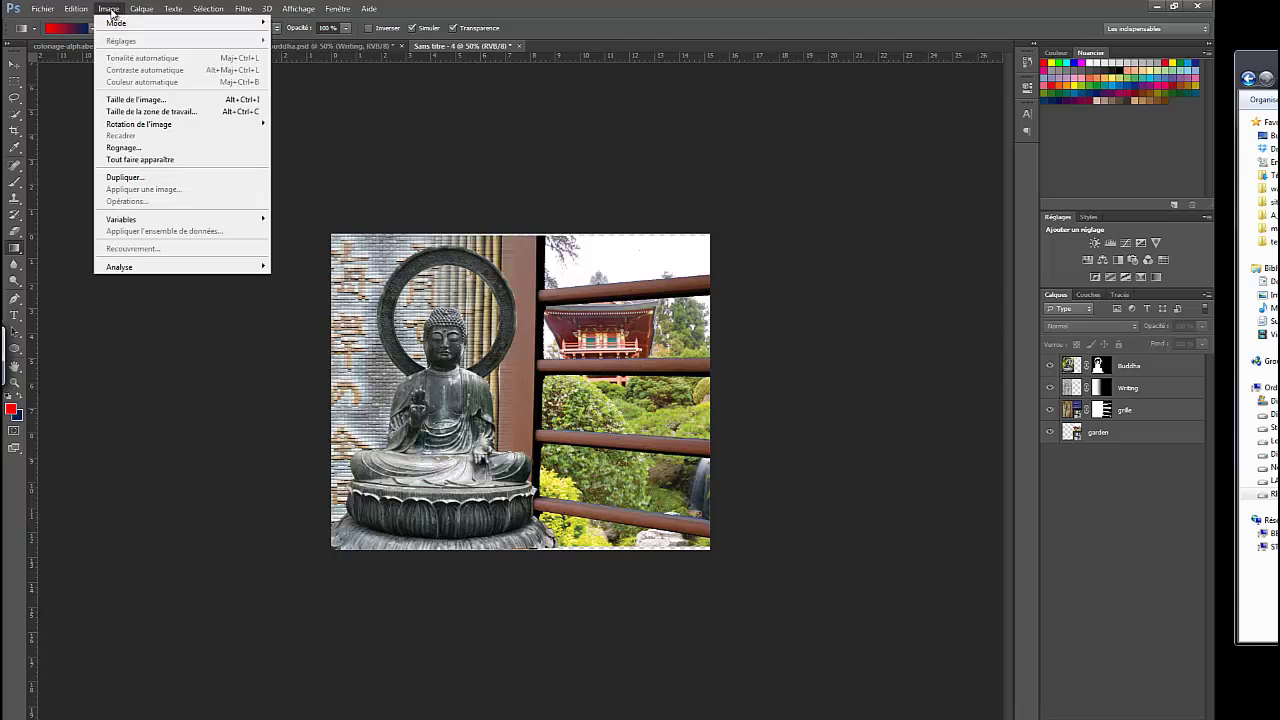
pyautogui.click(200, 111)
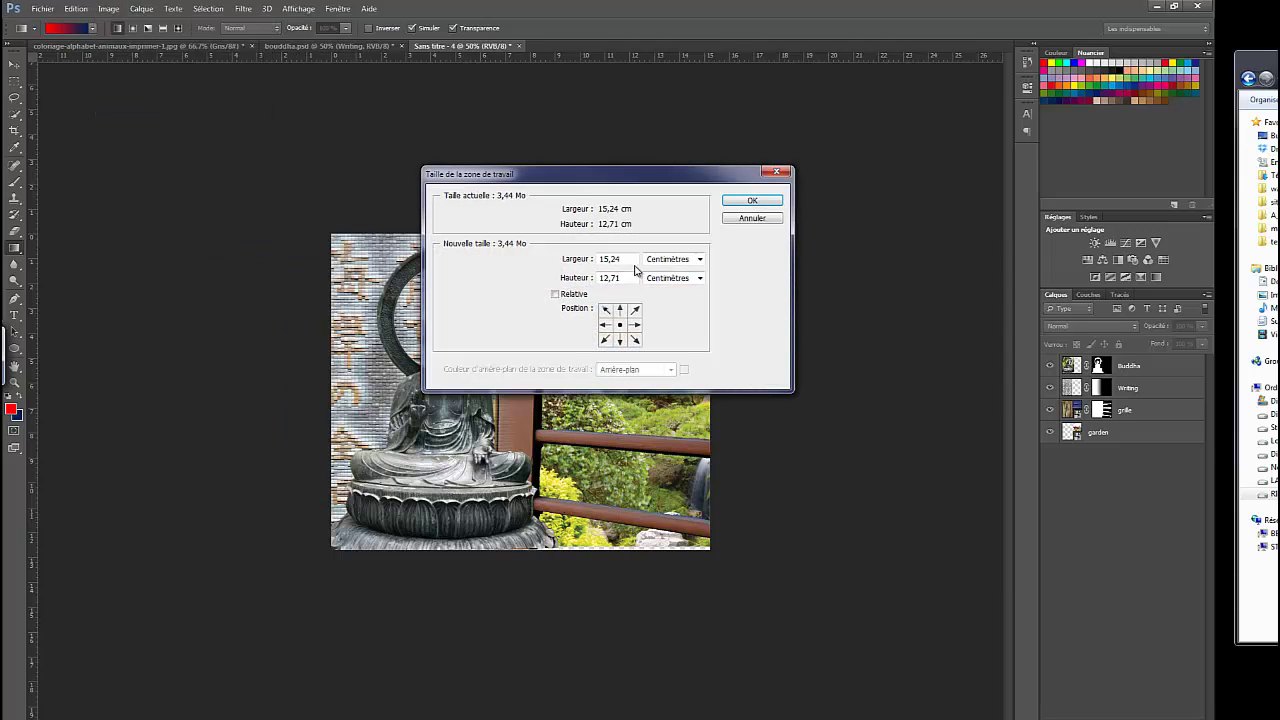
pyautogui.click(599, 259)
pyautogui.click(574, 278)
pyautogui.write('2')
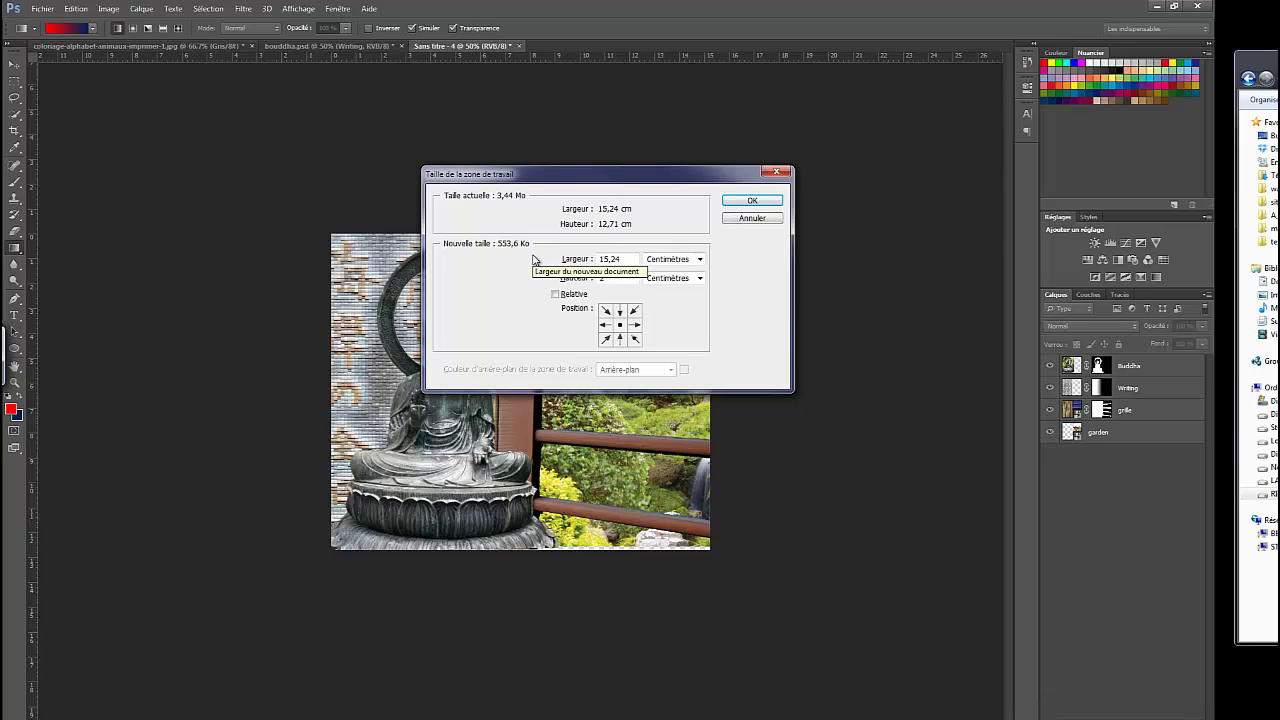
pyautogui.write('0')
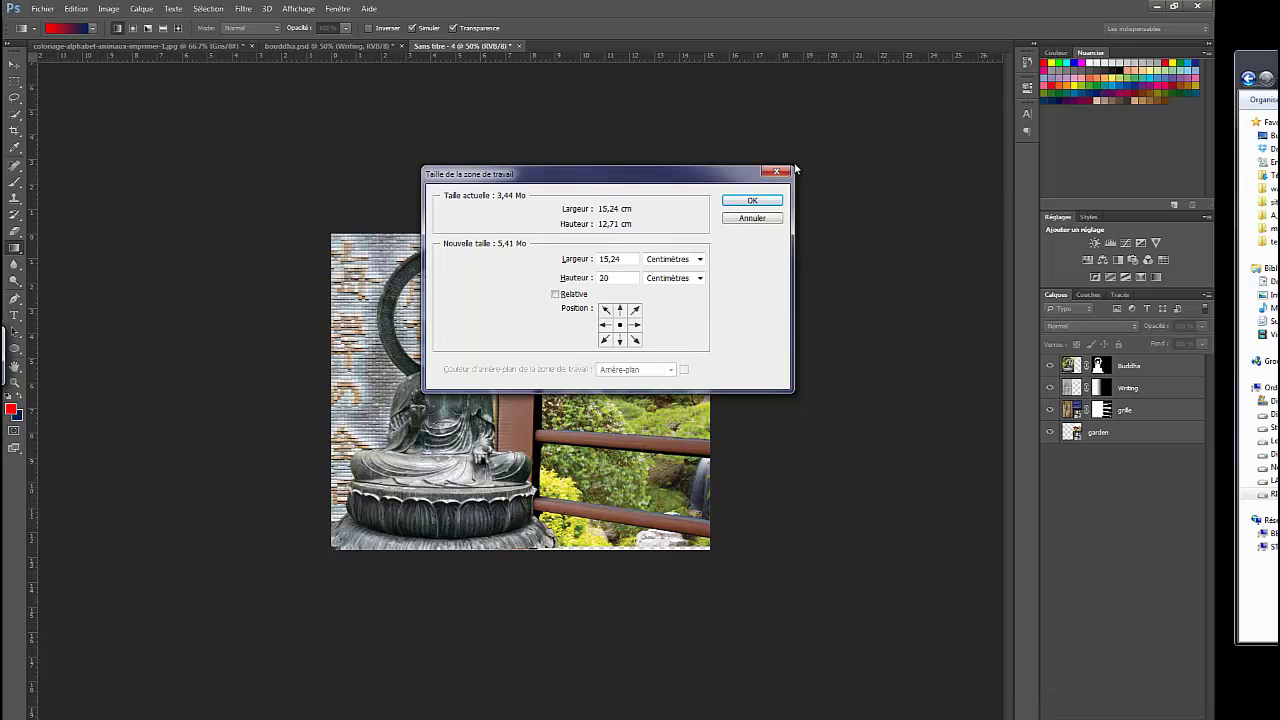
pyautogui.hotkey('ctrl', 'a')
pyautogui.click(752, 201)
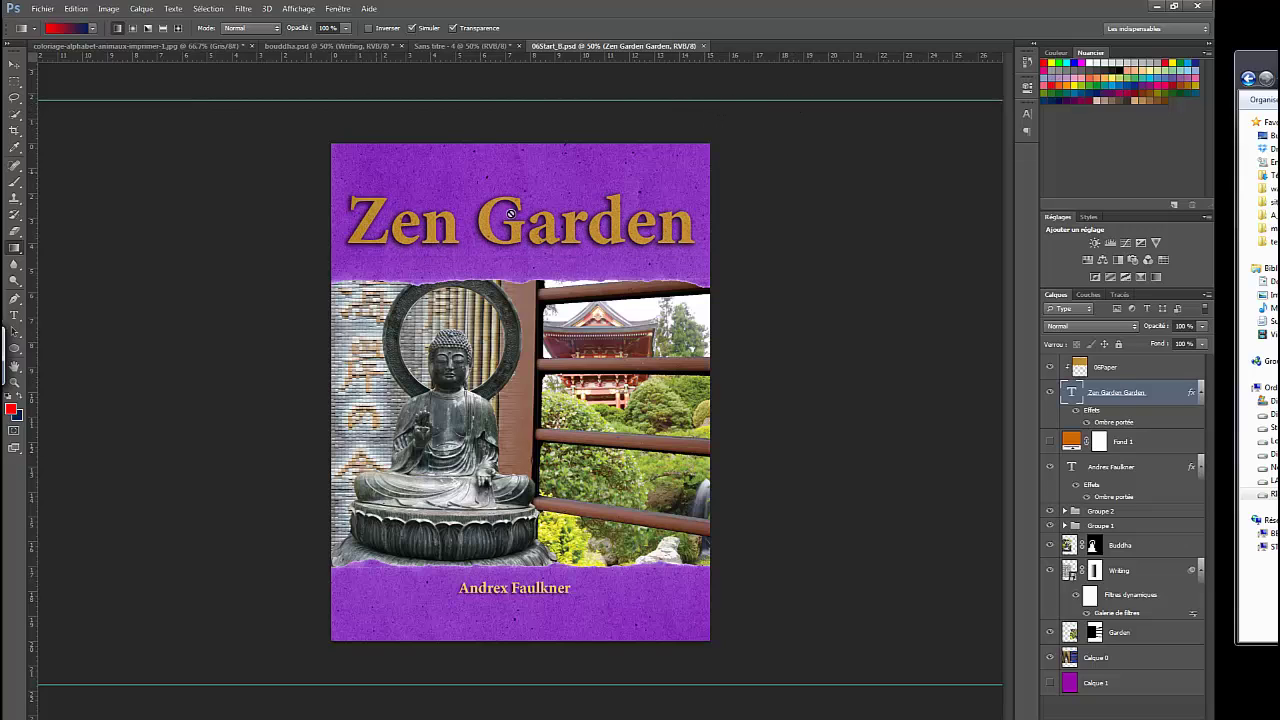
# In 06Start_B.psd, align horizontal guides with the inner edges of the upper and lower purple paper bands
pyautogui.press('v')
pyautogui.moveTo(769, 100); pyautogui.dragTo(754, 279)
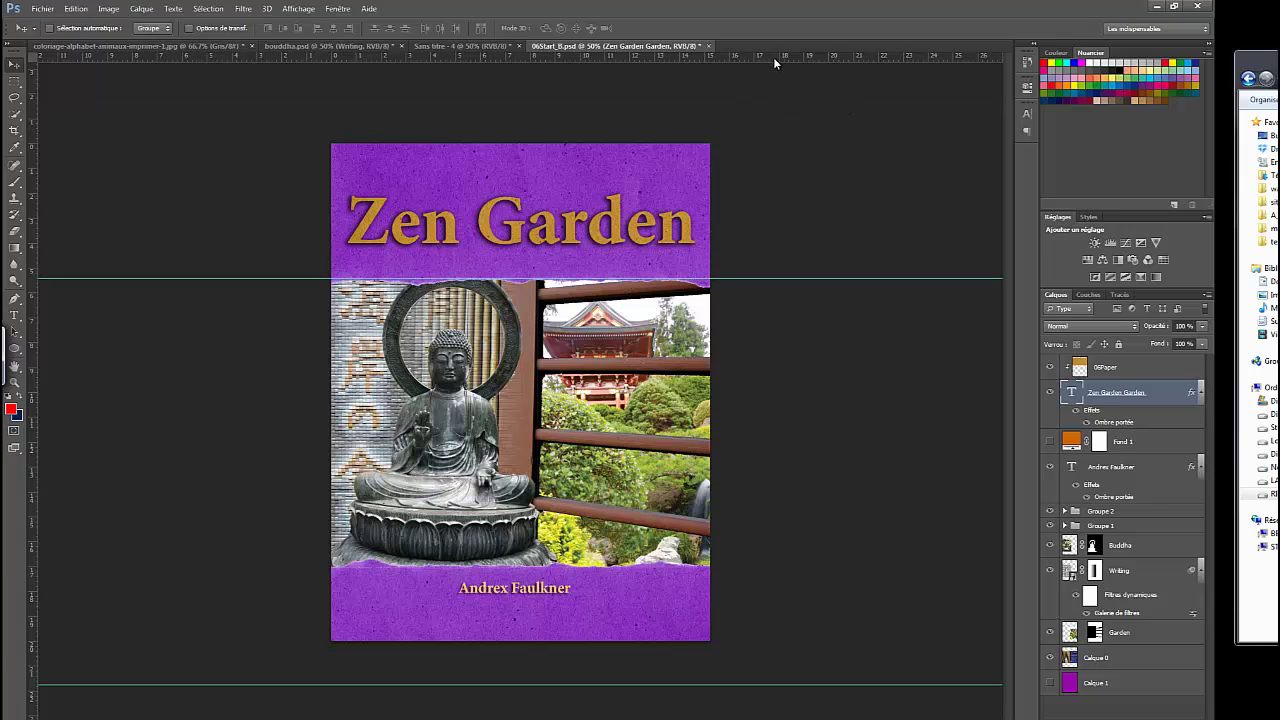
pyautogui.moveTo(774, 58); pyautogui.dragTo(765, 565)
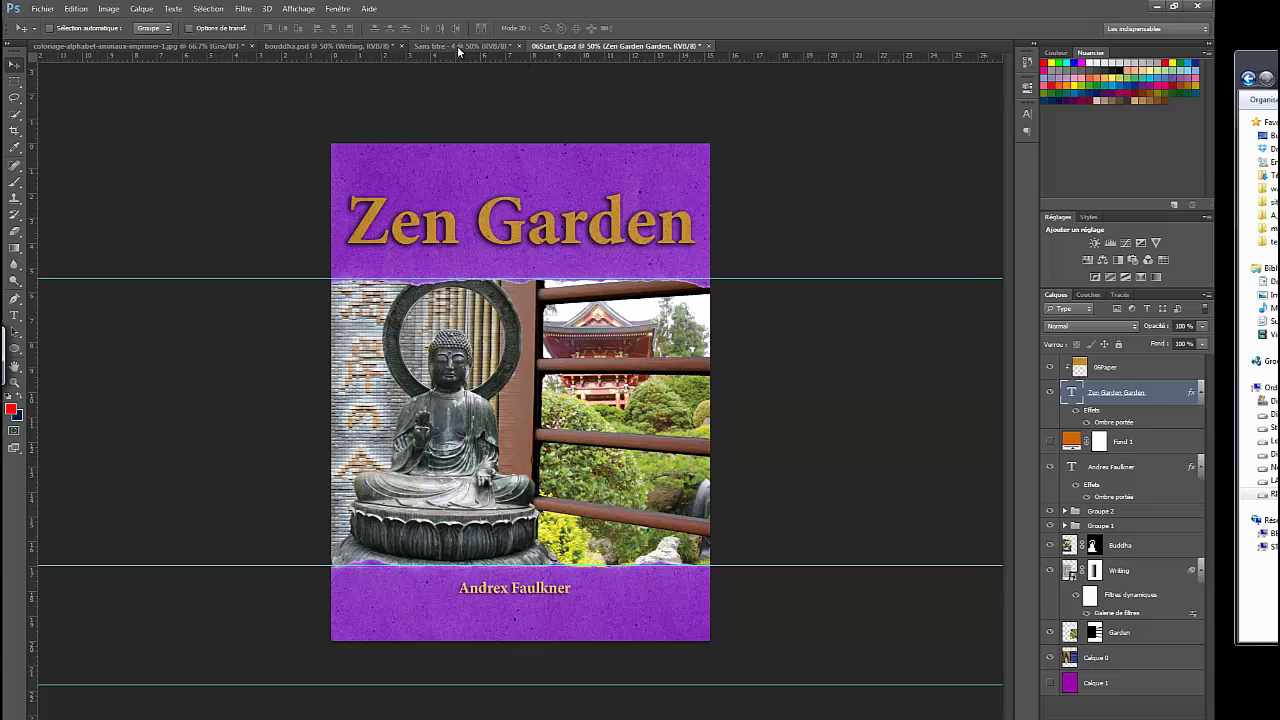
# In the Sans titre - 4 document, add horizontal guides about 5.4 cm and 17 cm below the canvas's upper edge
pyautogui.click(413, 47)
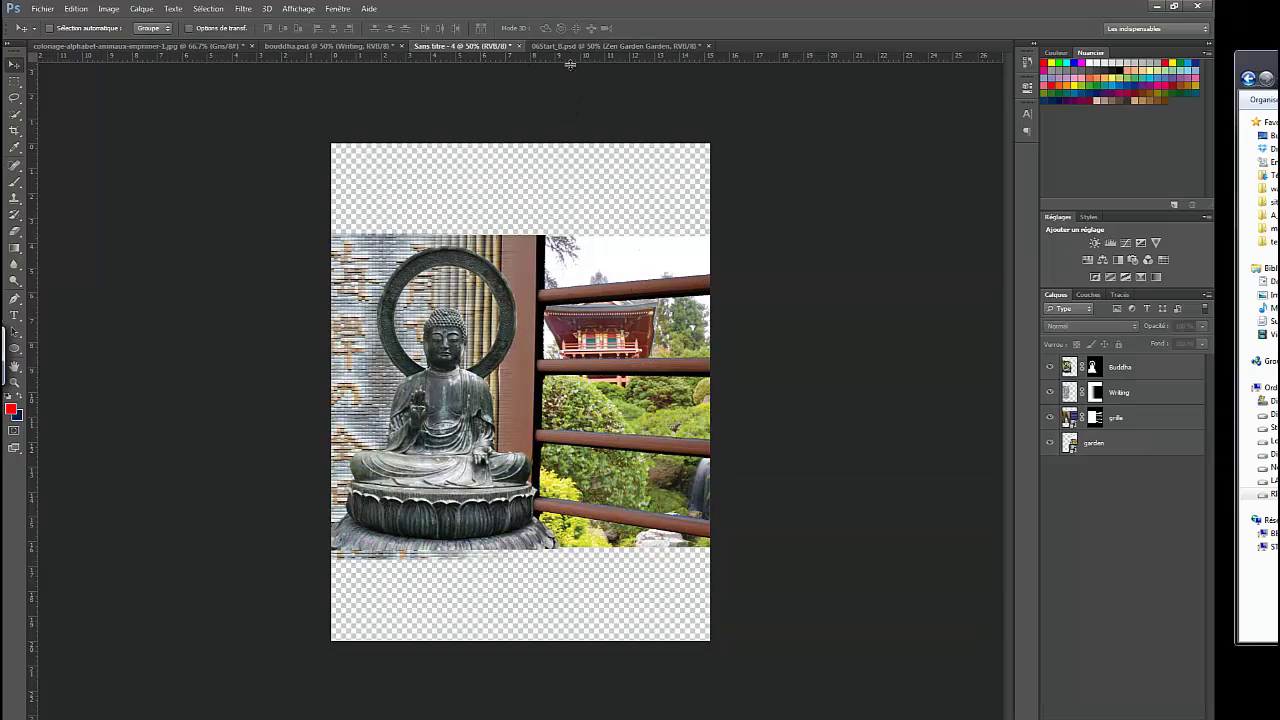
pyautogui.moveTo(569, 64); pyautogui.dragTo(554, 278)
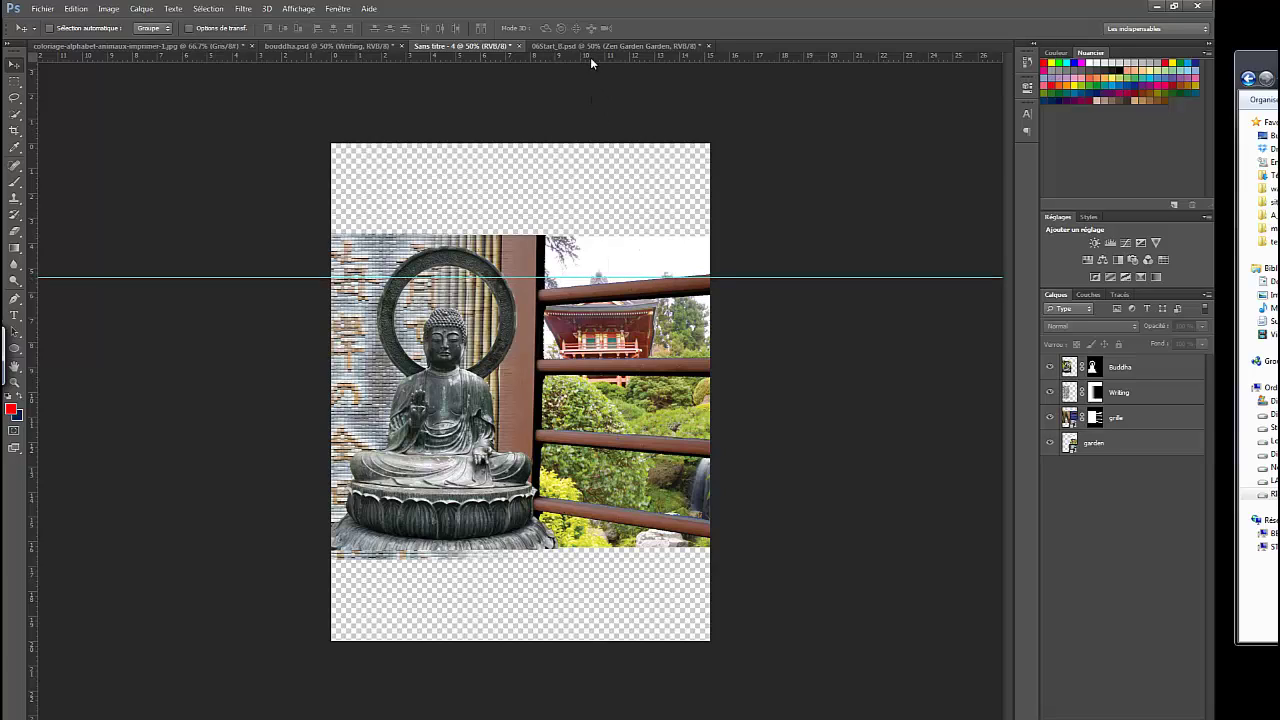
pyautogui.moveTo(590, 57); pyautogui.dragTo(548, 566)
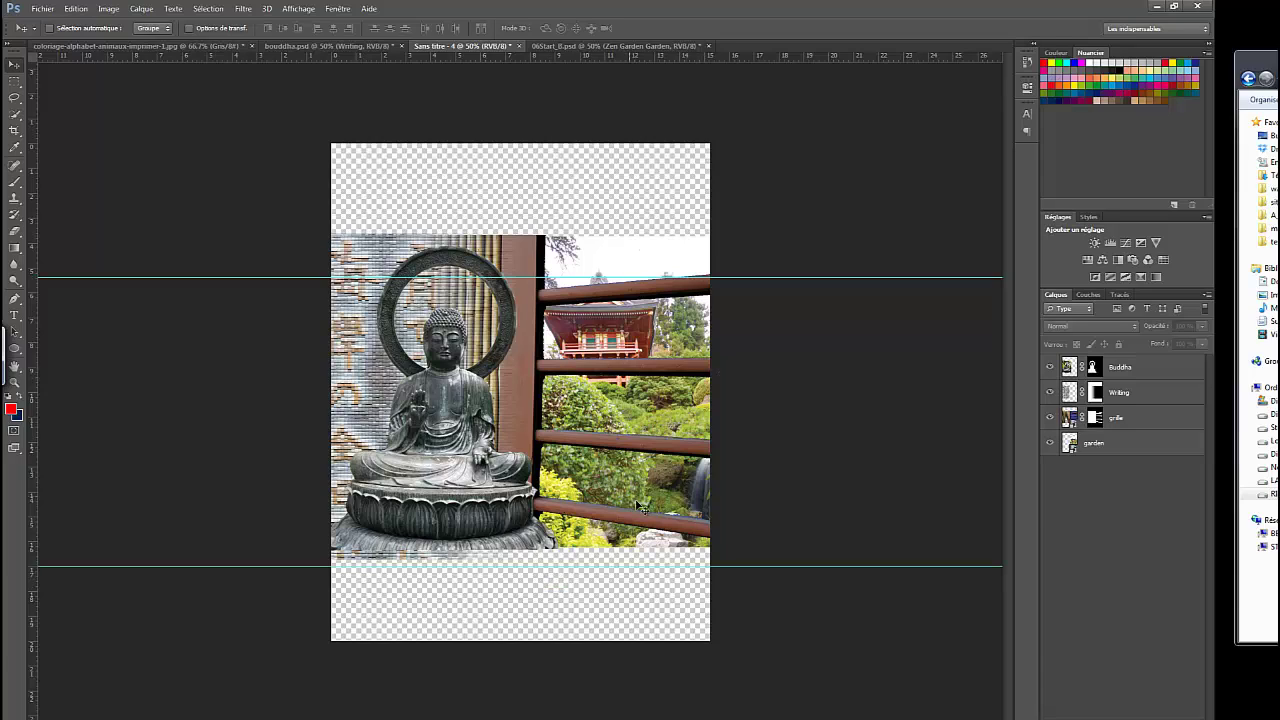
# Select the Buddha, Writing, grille and garden layers and move them down about 1.4 cm to cover the area between the guides
pyautogui.click(1132, 452)
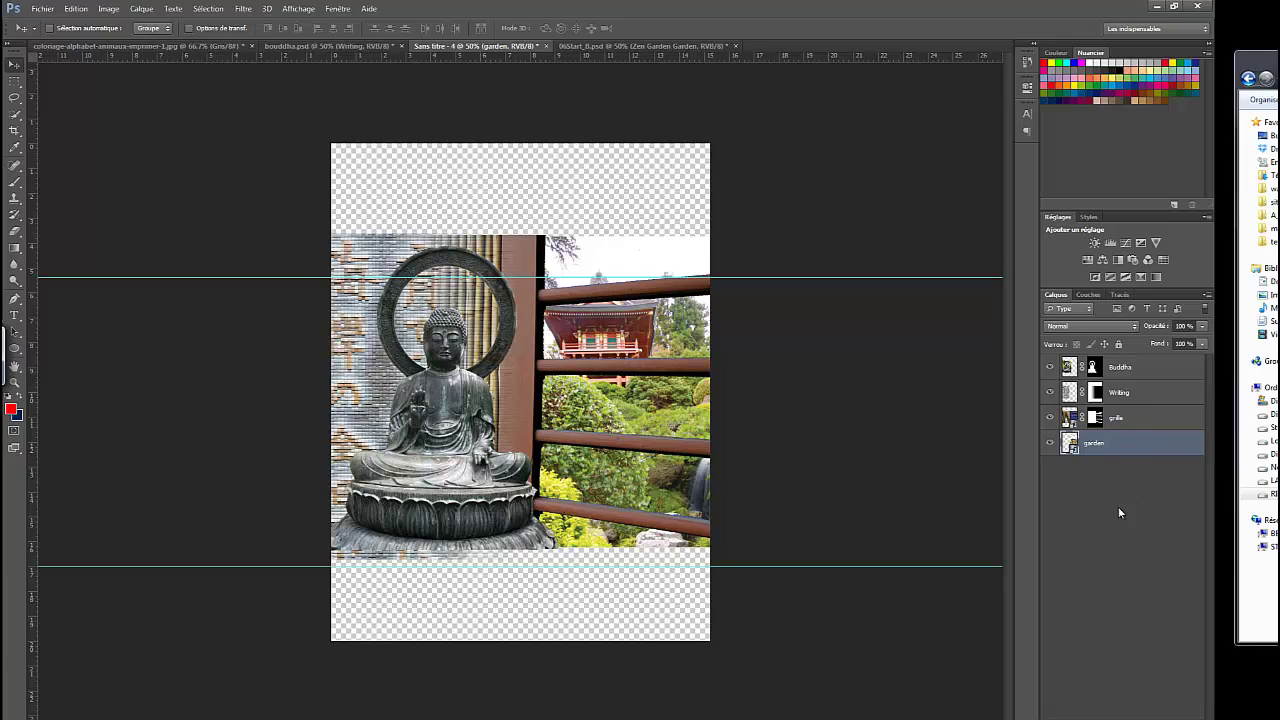
pyautogui.click(1103, 527)
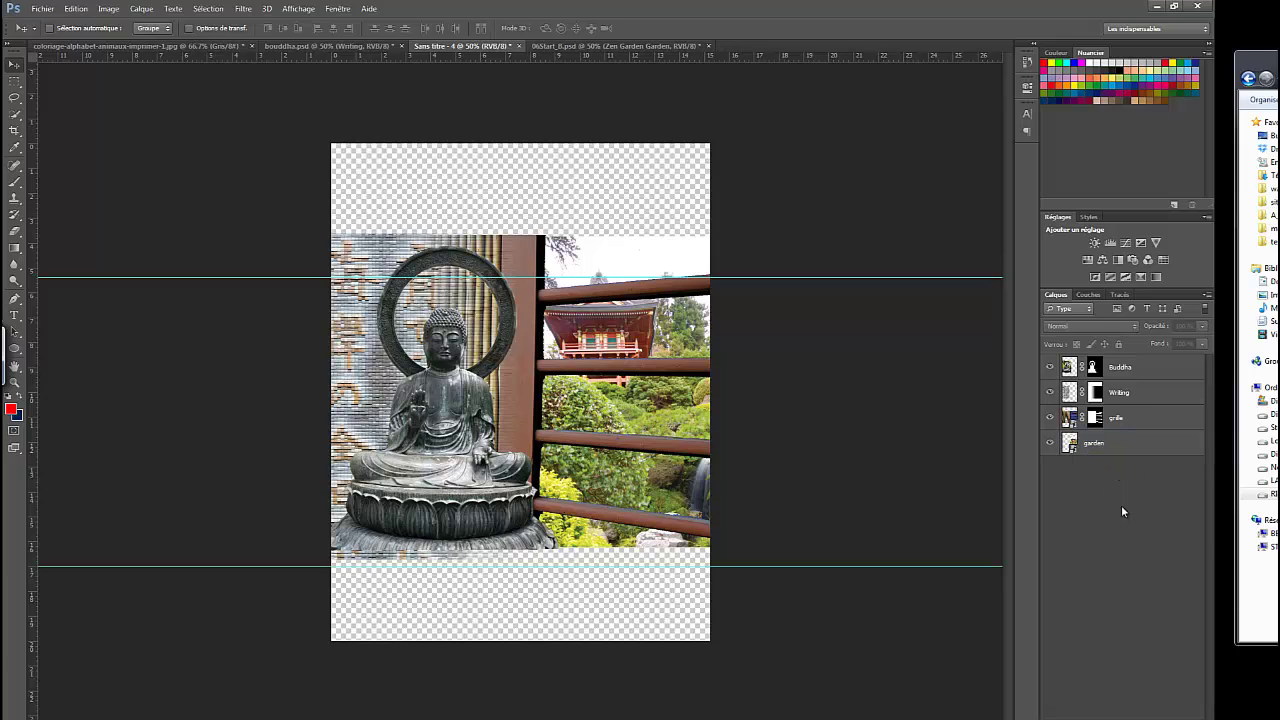
pyautogui.click(1133, 446)
pyautogui.keyDown('shift'); pyautogui.click(1147, 420); pyautogui.keyUp('shift')
pyautogui.keyDown('shift'); pyautogui.click(1150, 394); pyautogui.keyUp('shift')
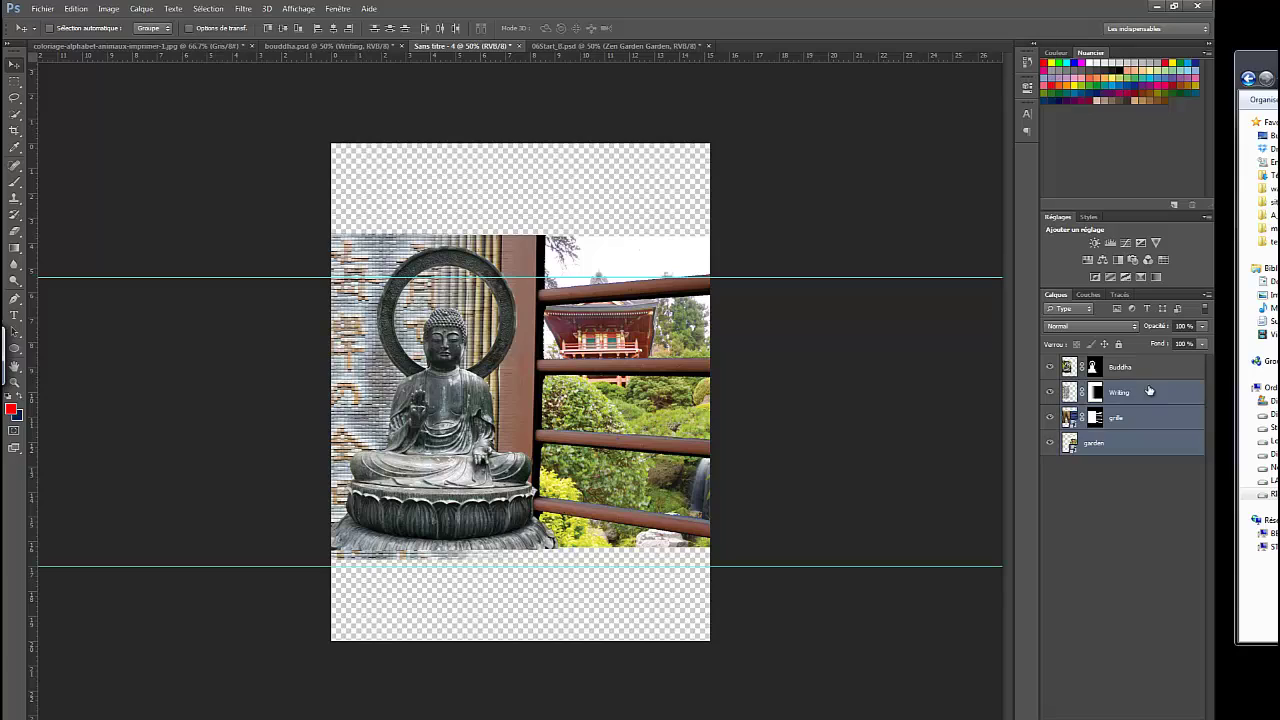
pyautogui.keyDown('shift'); pyautogui.click(1152, 370); pyautogui.keyUp('shift')
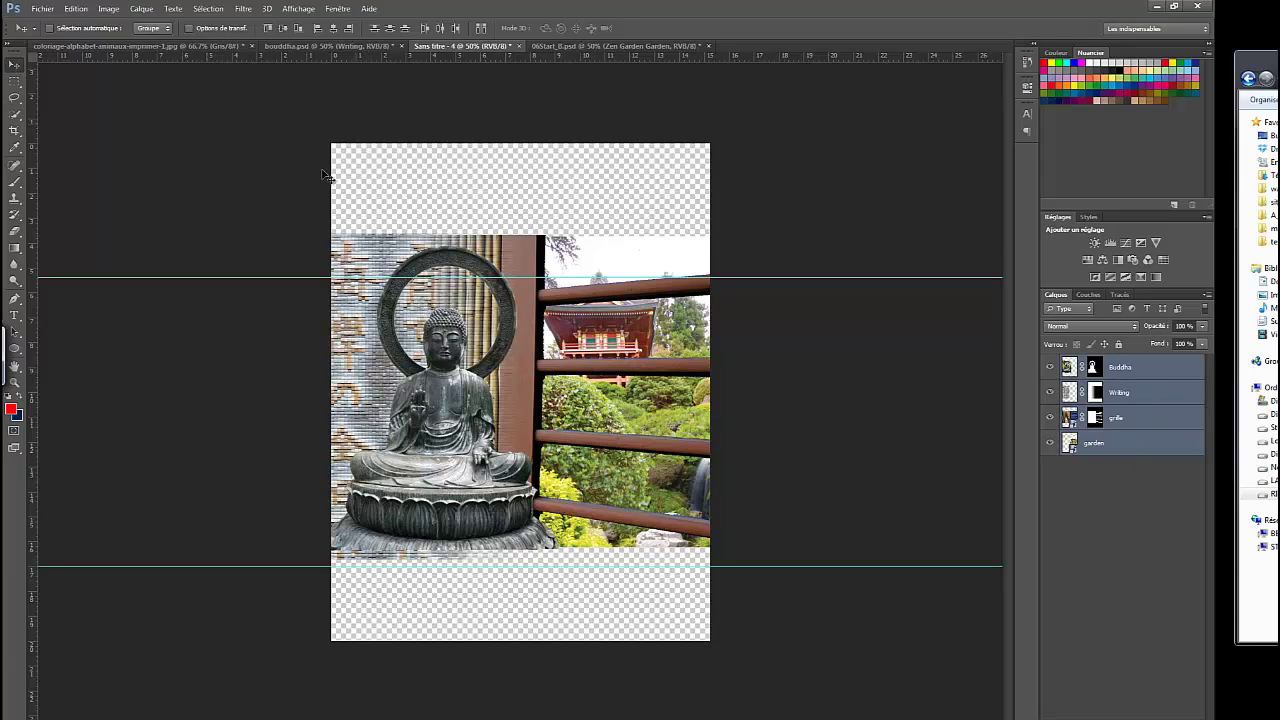
pyautogui.moveTo(543, 432); pyautogui.dragTo(547, 463)
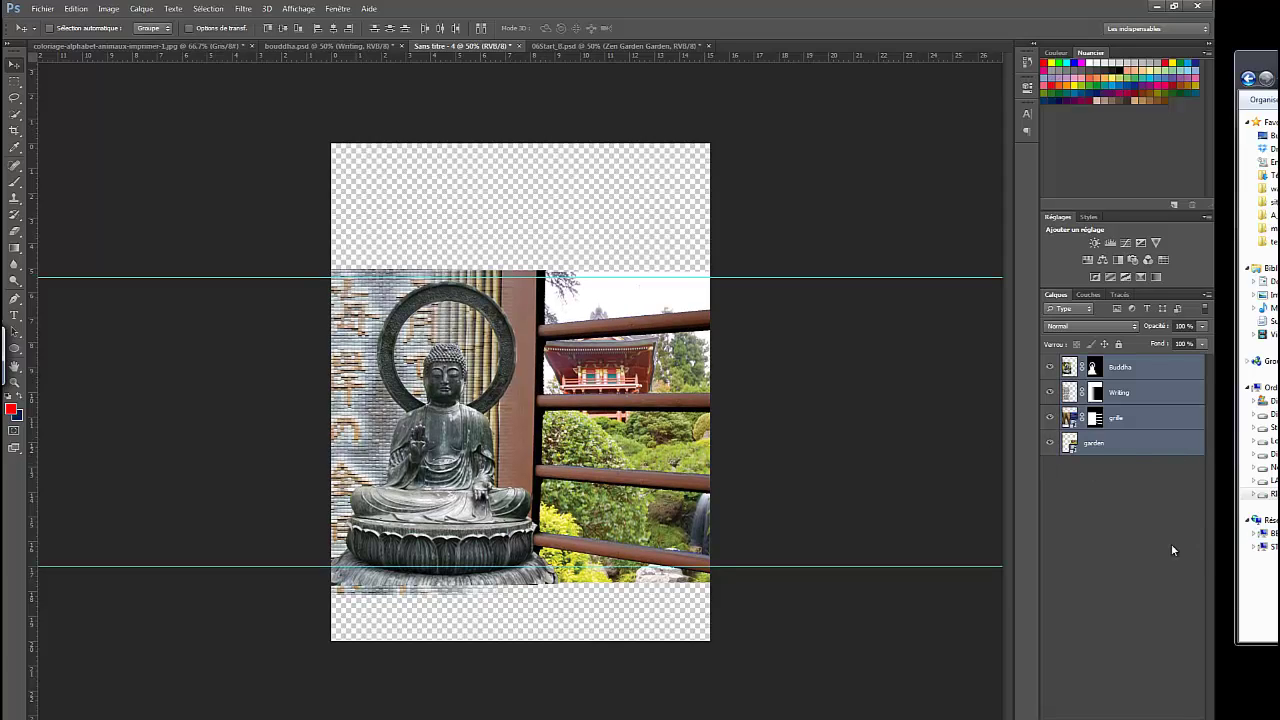
pyautogui.click(1149, 557)
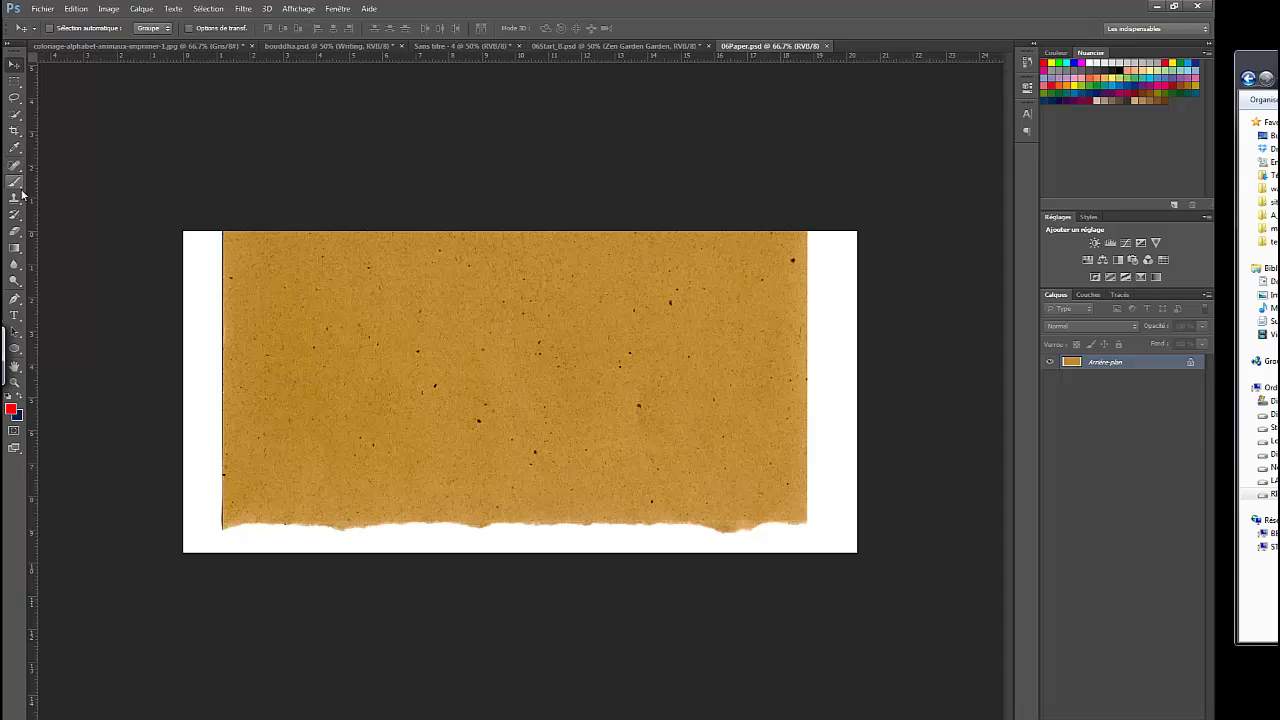
# Erase the white background around the torn paper in 06Paper.psd with the Magic Eraser
pyautogui.click(17, 233)
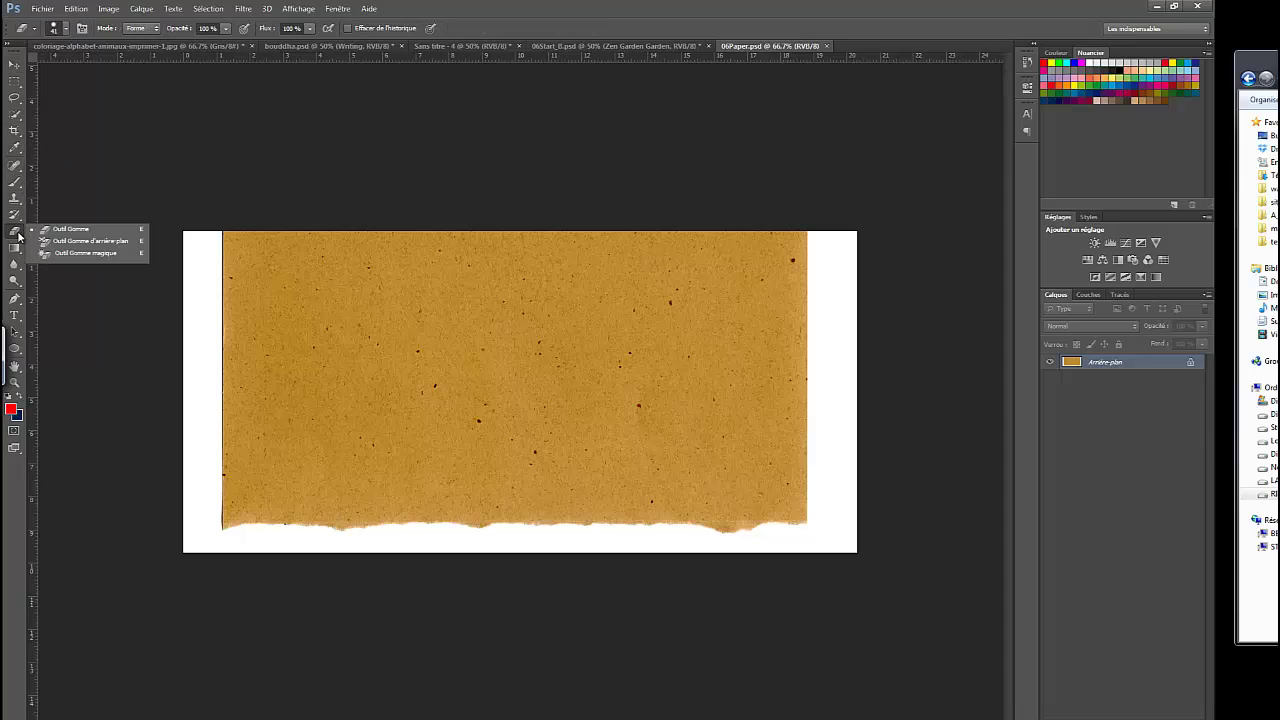
pyautogui.click(88, 253)
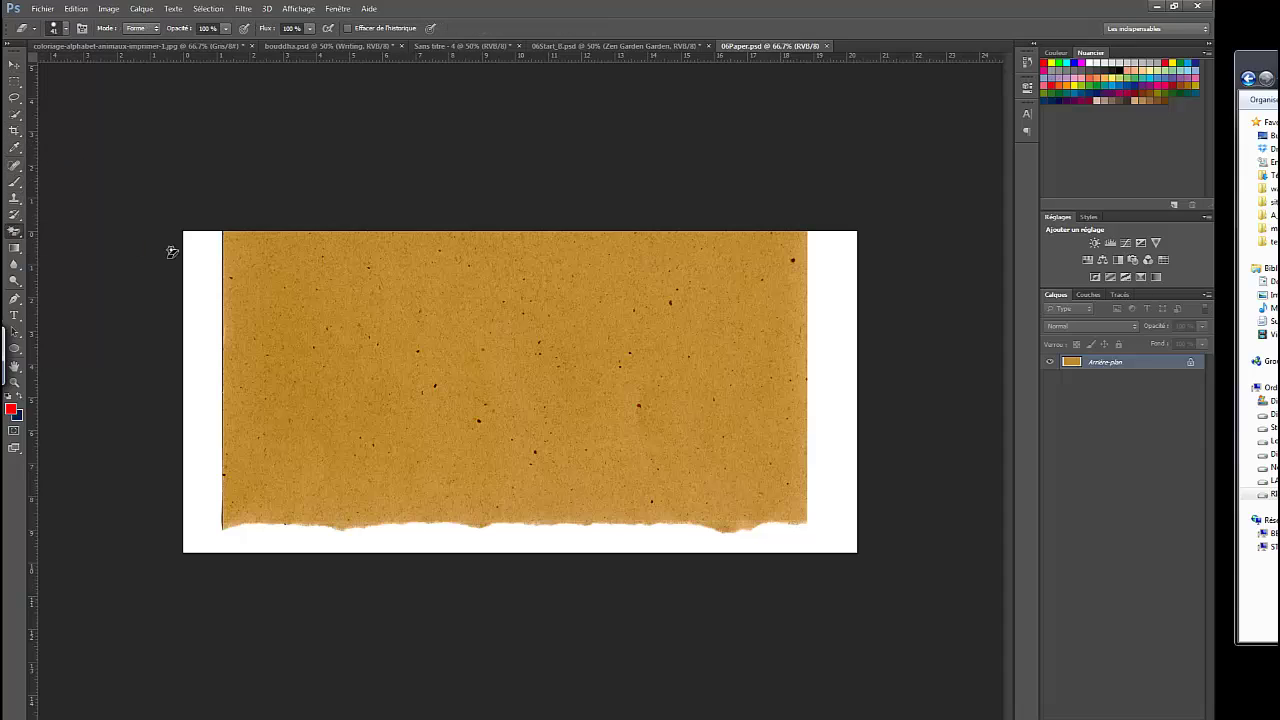
pyautogui.click(202, 398)
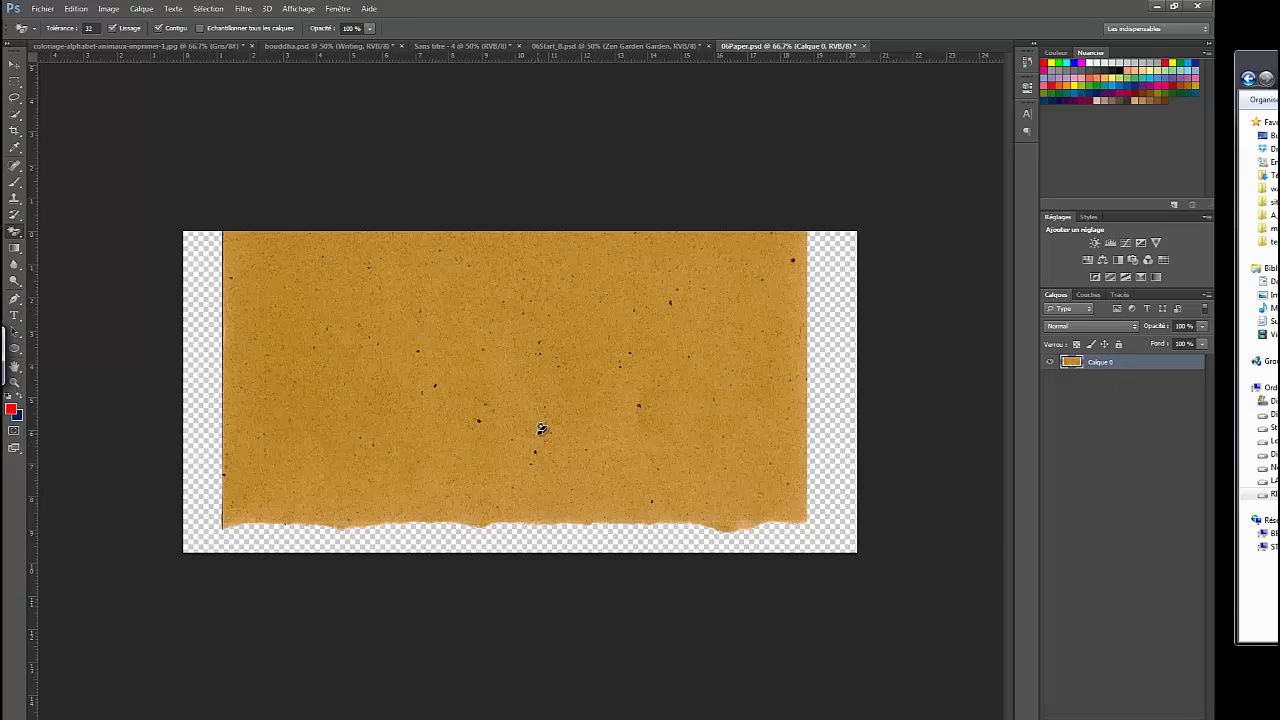
# Copy the torn paper layer into the Sans titre - 4 document and position it across the upper part of the page
pyautogui.press('v')
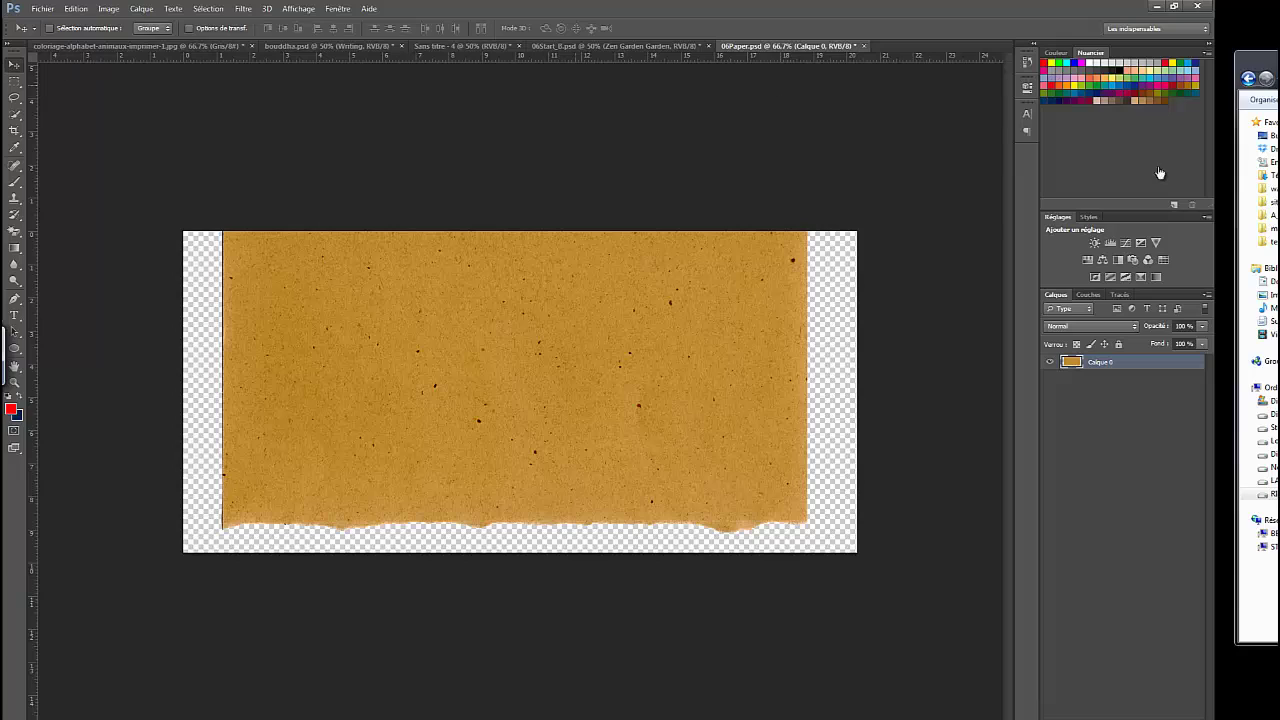
pyautogui.moveTo(1125, 367); pyautogui.dragTo(1071, 380)
pyautogui.moveTo(537, 426); pyautogui.dragTo(515, 240)
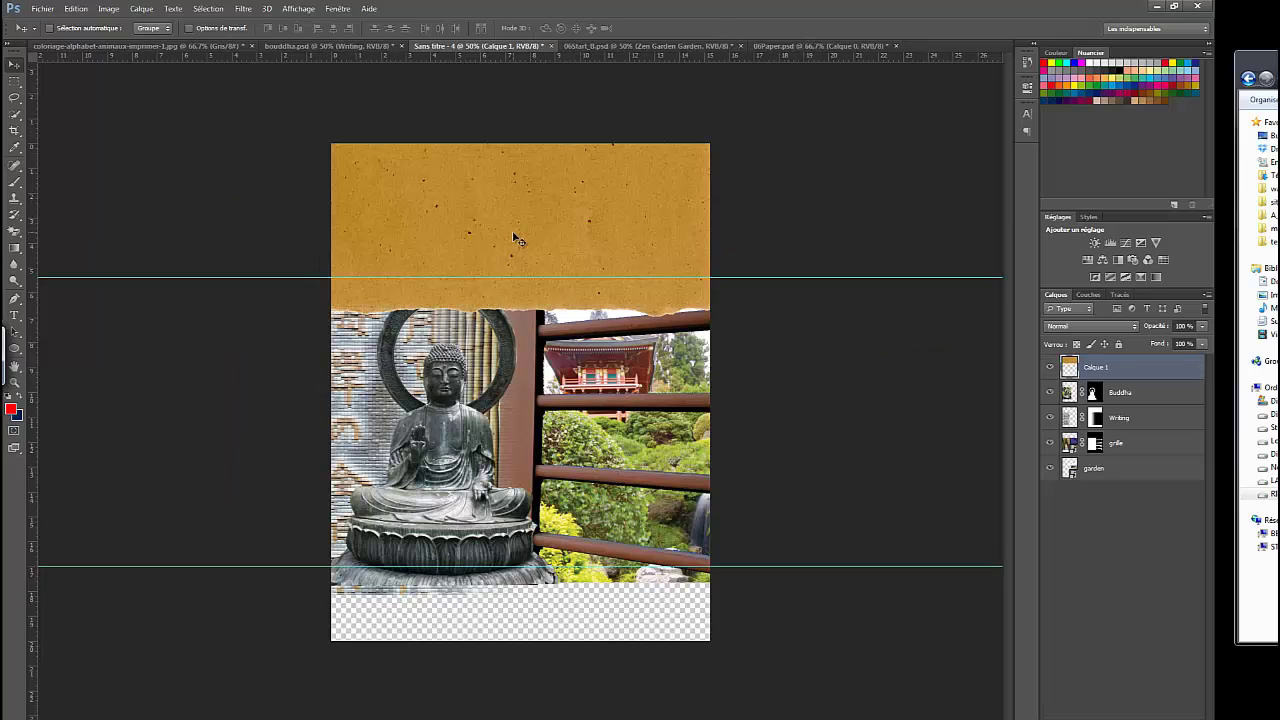
# Undo the torn paper copy and place the 06Paper.psd layer again across the upper part of the Sans titre - 4 page
pyautogui.hotkey('ctrl', 'z')
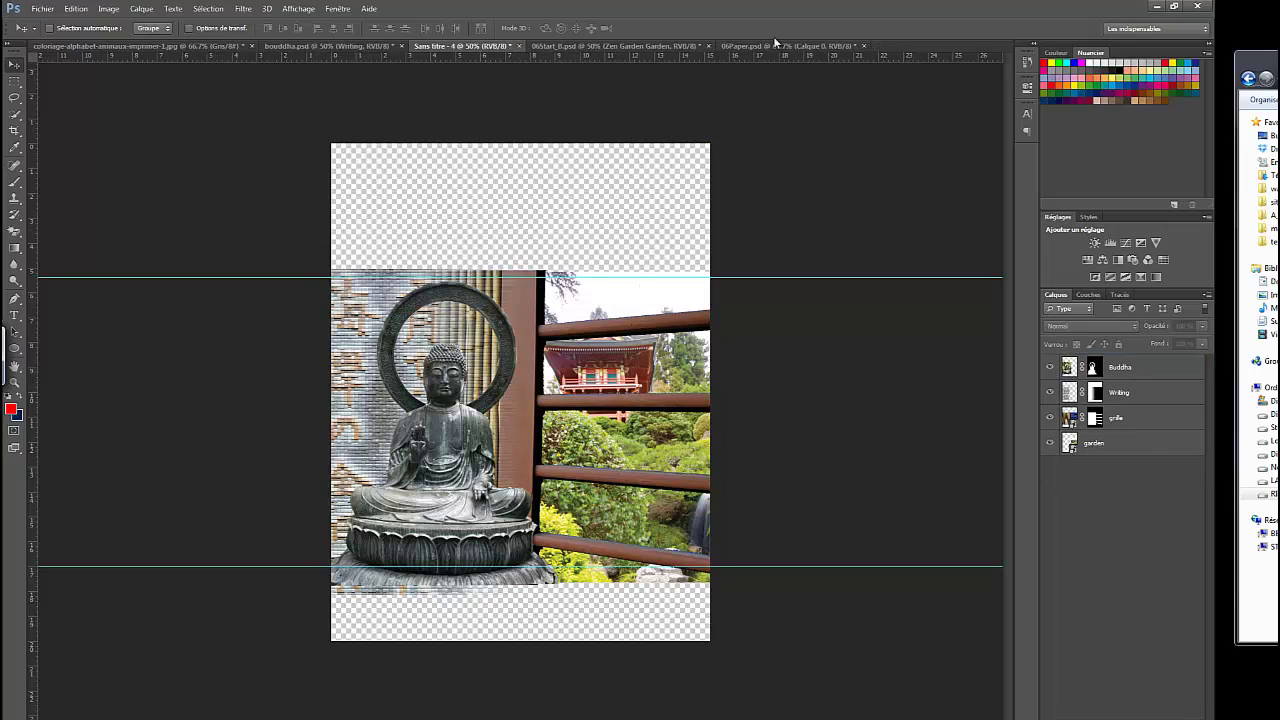
pyautogui.click(775, 45)
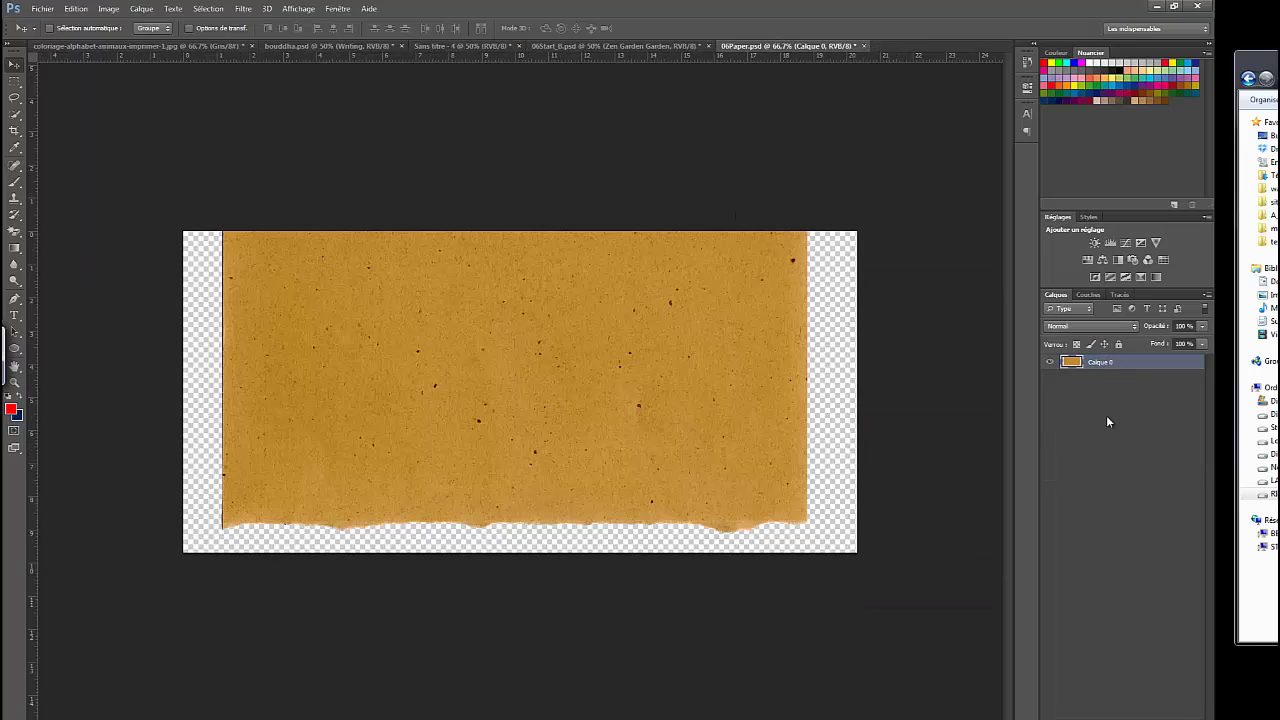
pyautogui.press('Right')
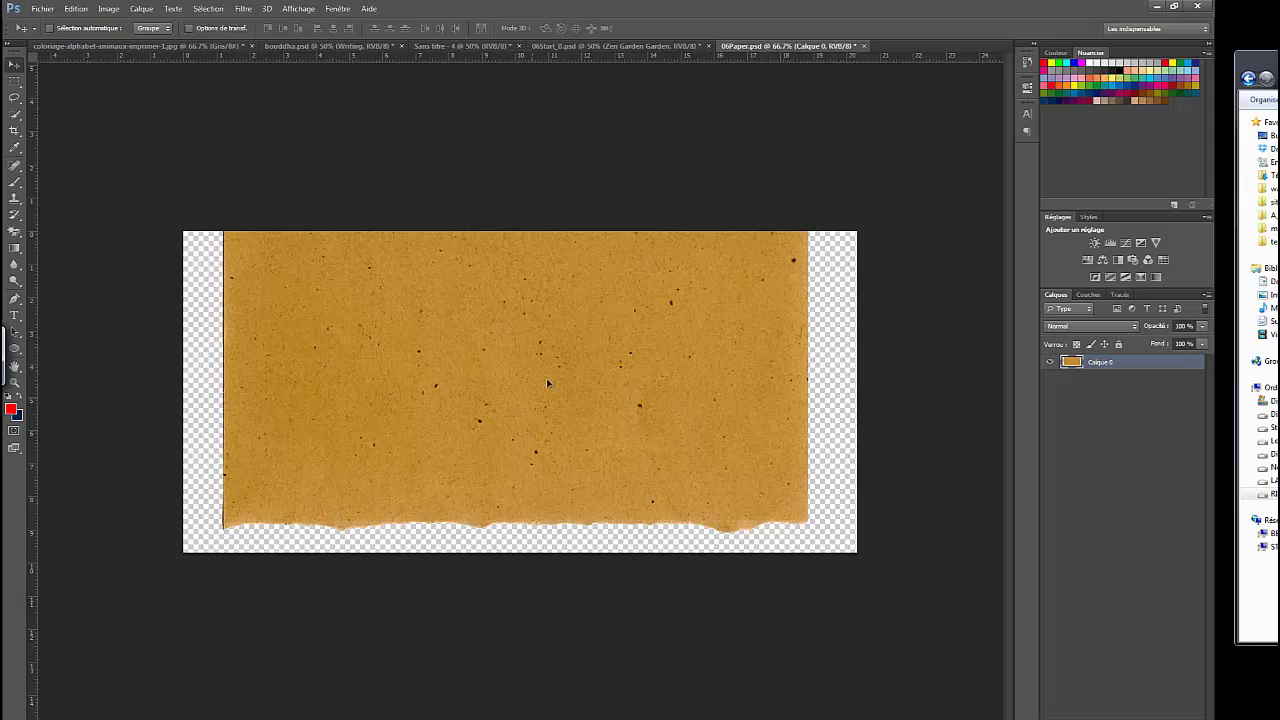
pyautogui.moveTo(546, 382); pyautogui.dragTo(506, 257)
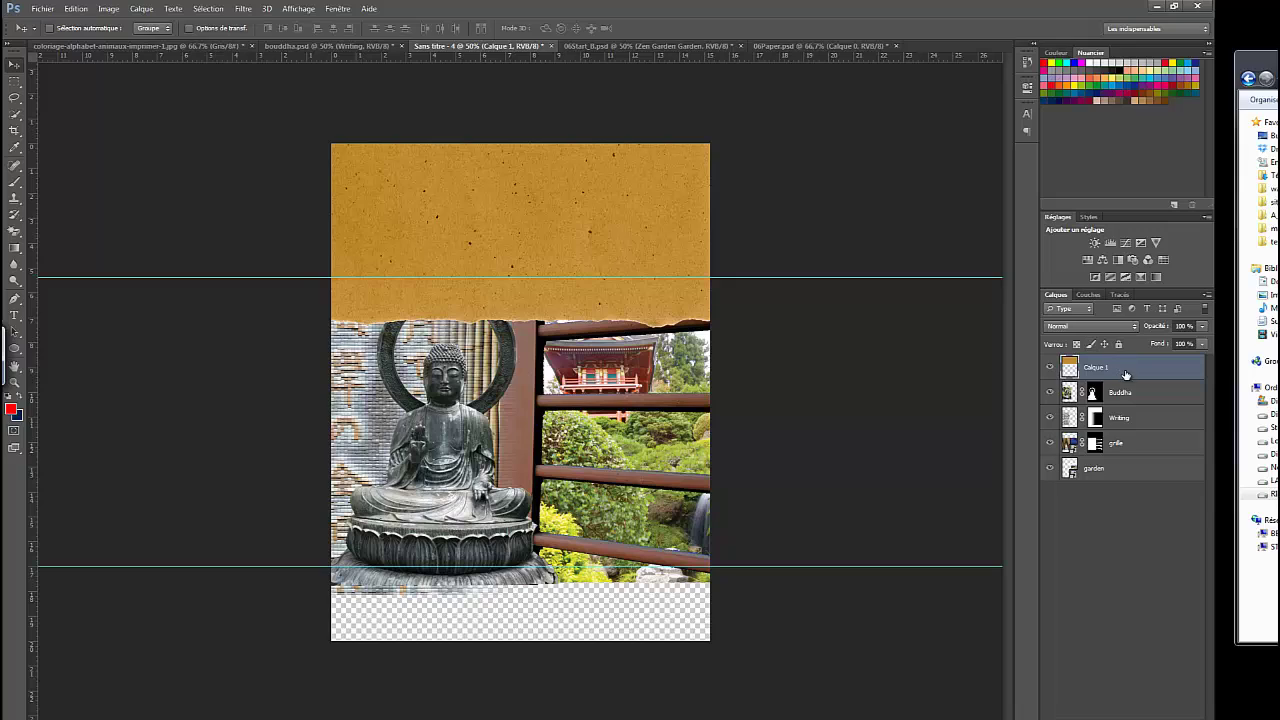
# Add a Hue/Saturation adjustment with hue -139, saturation -58 and lightness -21, clipped to the torn paper layer
pyautogui.click(1088, 260)
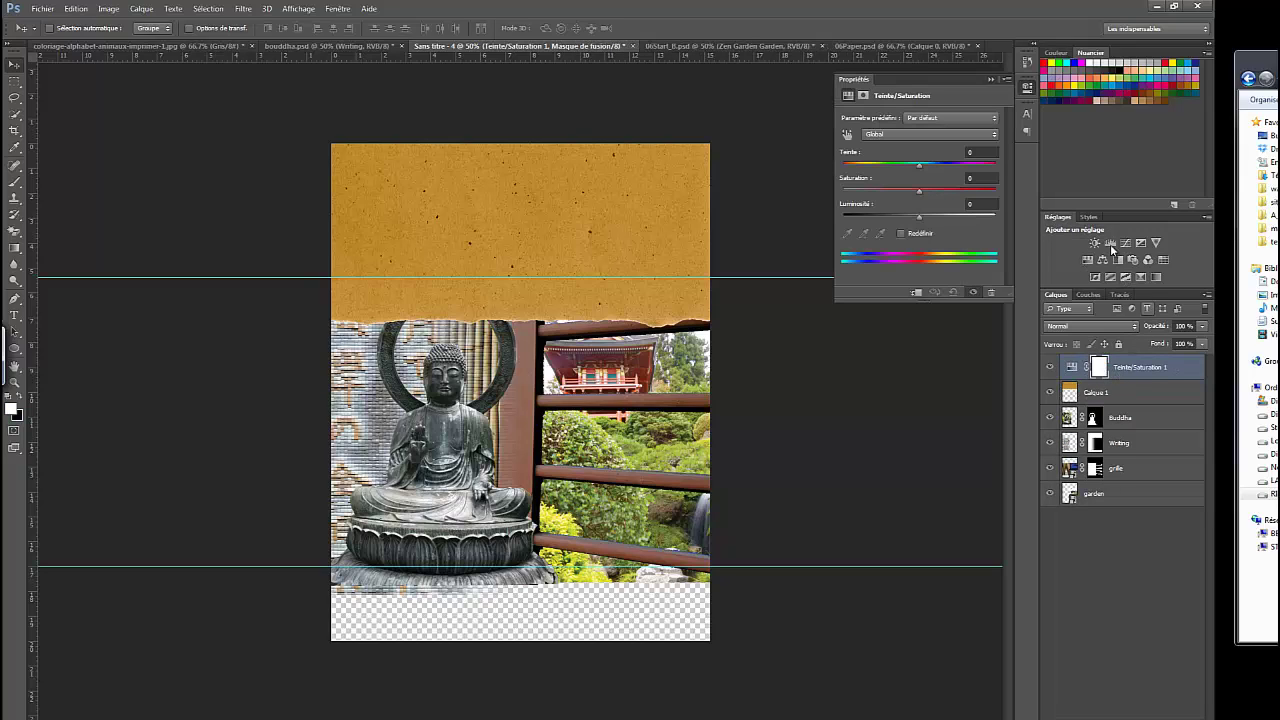
pyautogui.moveTo(919, 165); pyautogui.dragTo(905, 216)
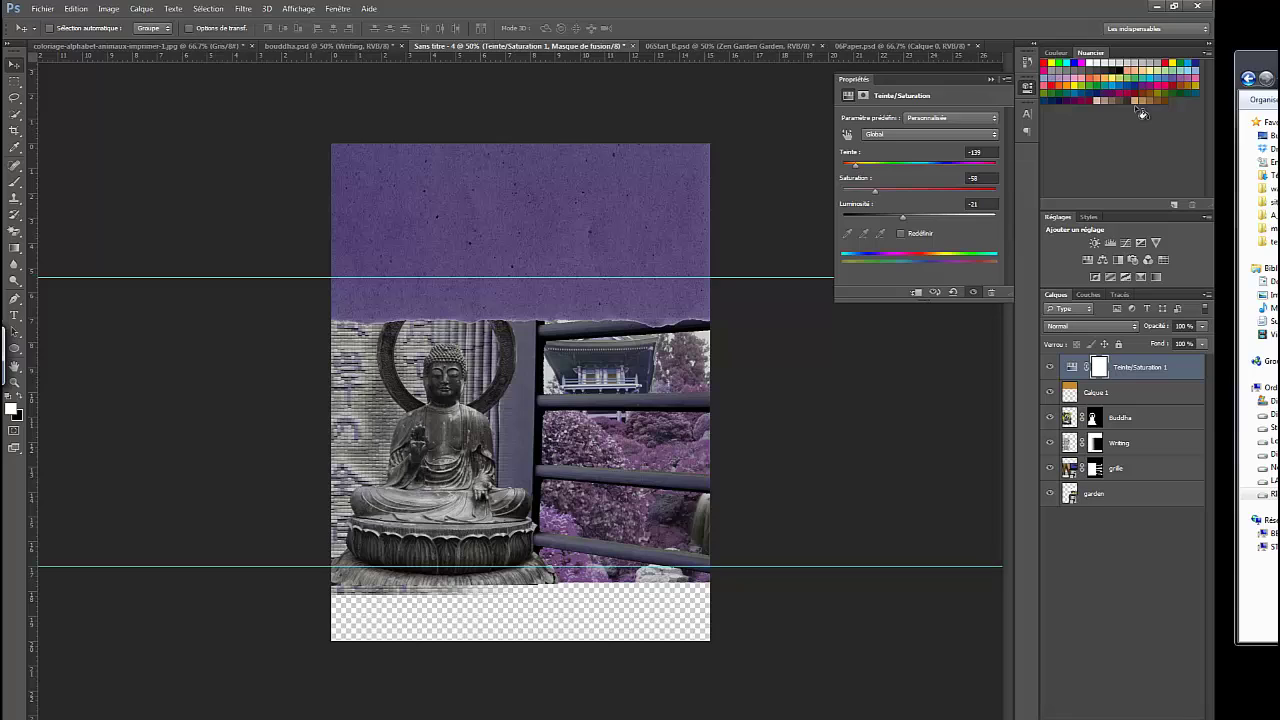
pyautogui.click(991, 80)
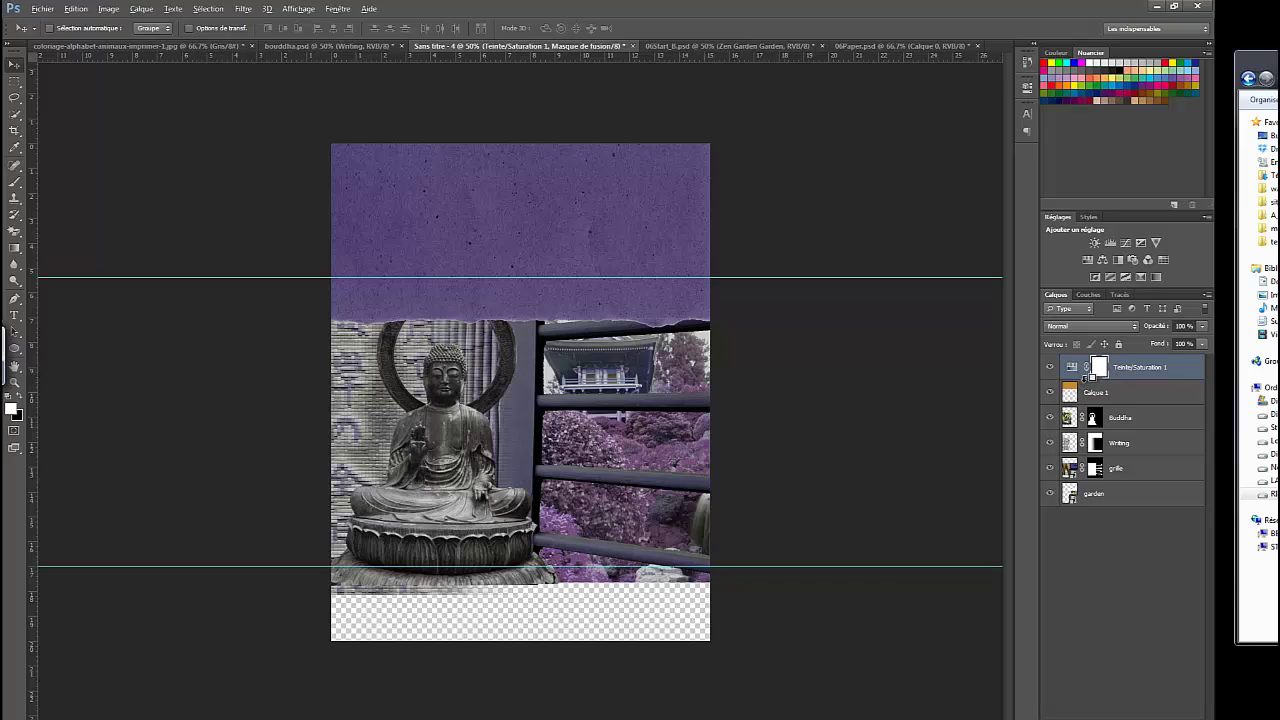
pyautogui.keyDown('alt'); pyautogui.click(1087, 377); pyautogui.keyUp('alt')
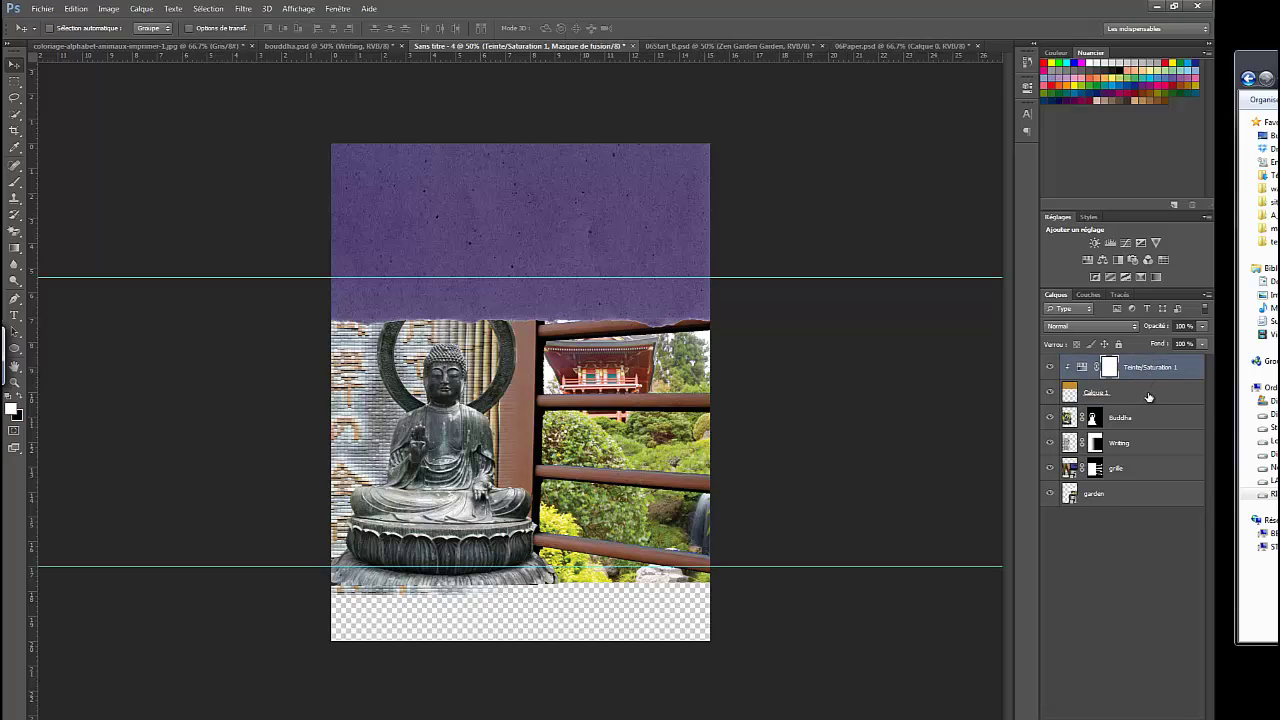
# Rename the torn paper layer Calque 1 as Papier haut
pyautogui.click(1108, 393)
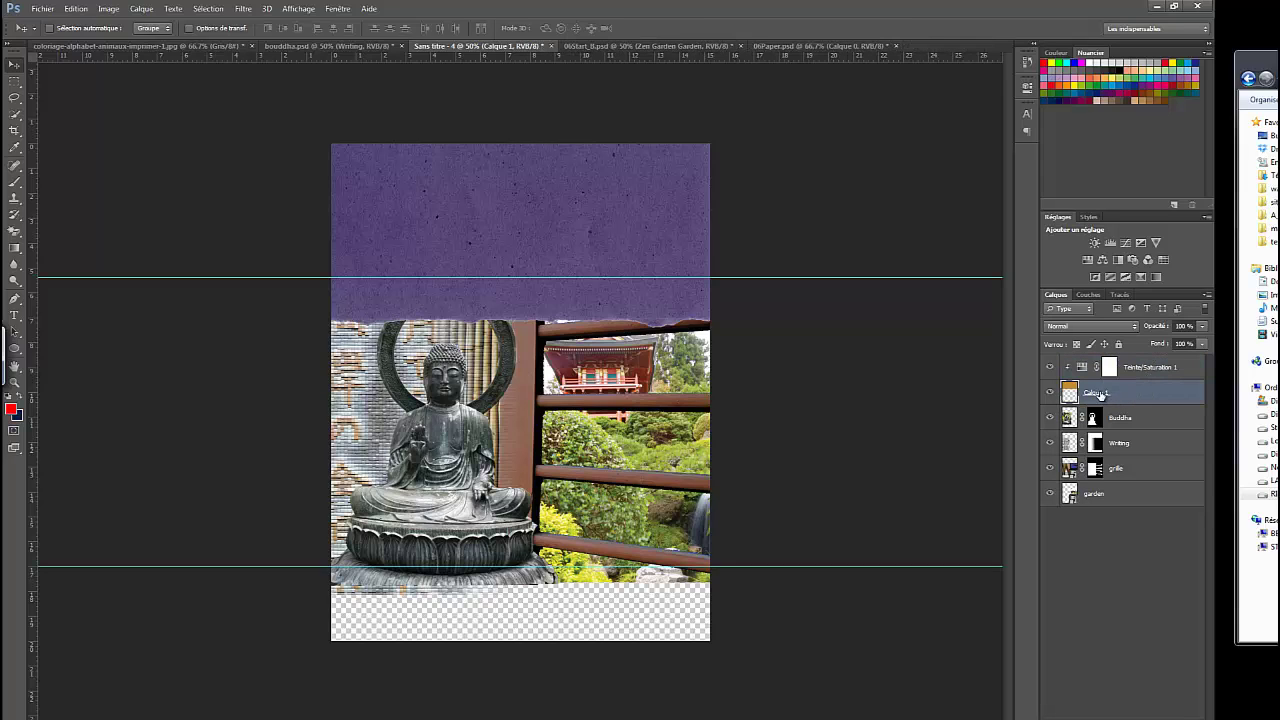
pyautogui.doubleClick(1099, 393)
pyautogui.write('R')
pyautogui.write('apier haut')
pyautogui.click(1202, 496)
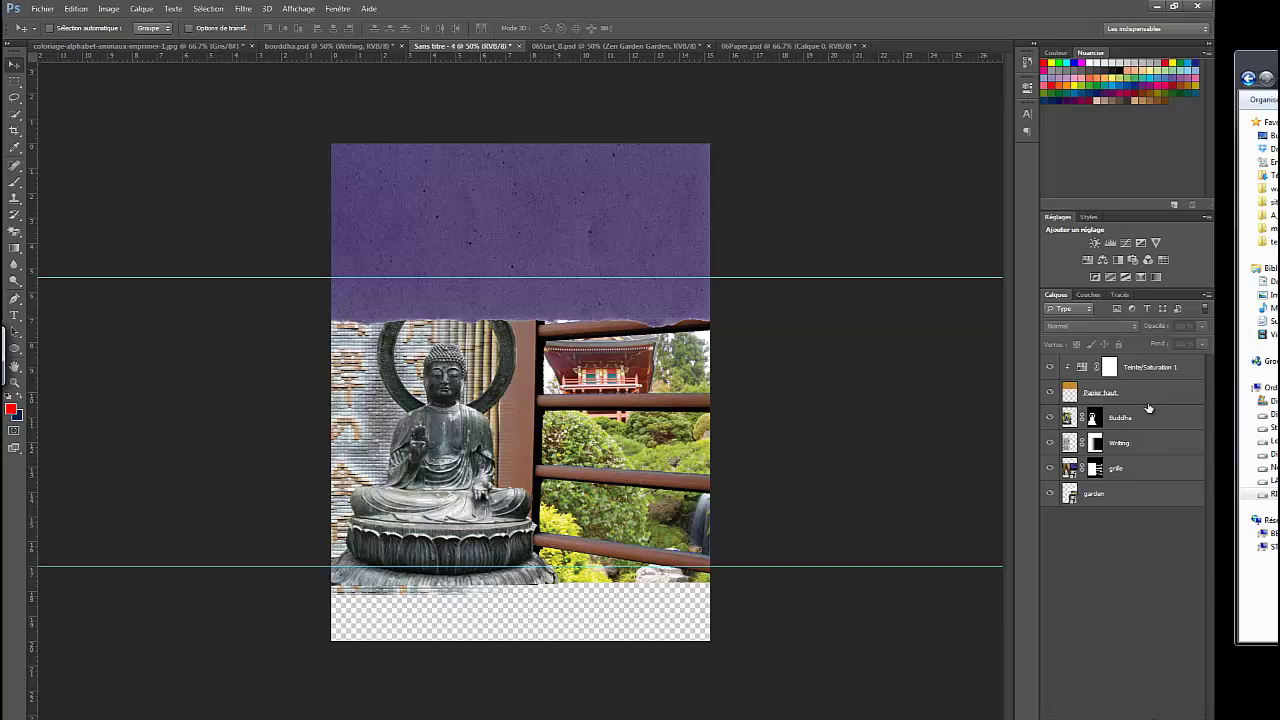
# Create a layer group at the head of the layer stack and name it Papier haut
pyautogui.keyDown('alt'); pyautogui.click(1065, 370); pyautogui.keyUp('alt')
pyautogui.hotkey('ctrl', 'g')
pyautogui.doubleClick(1104, 362)
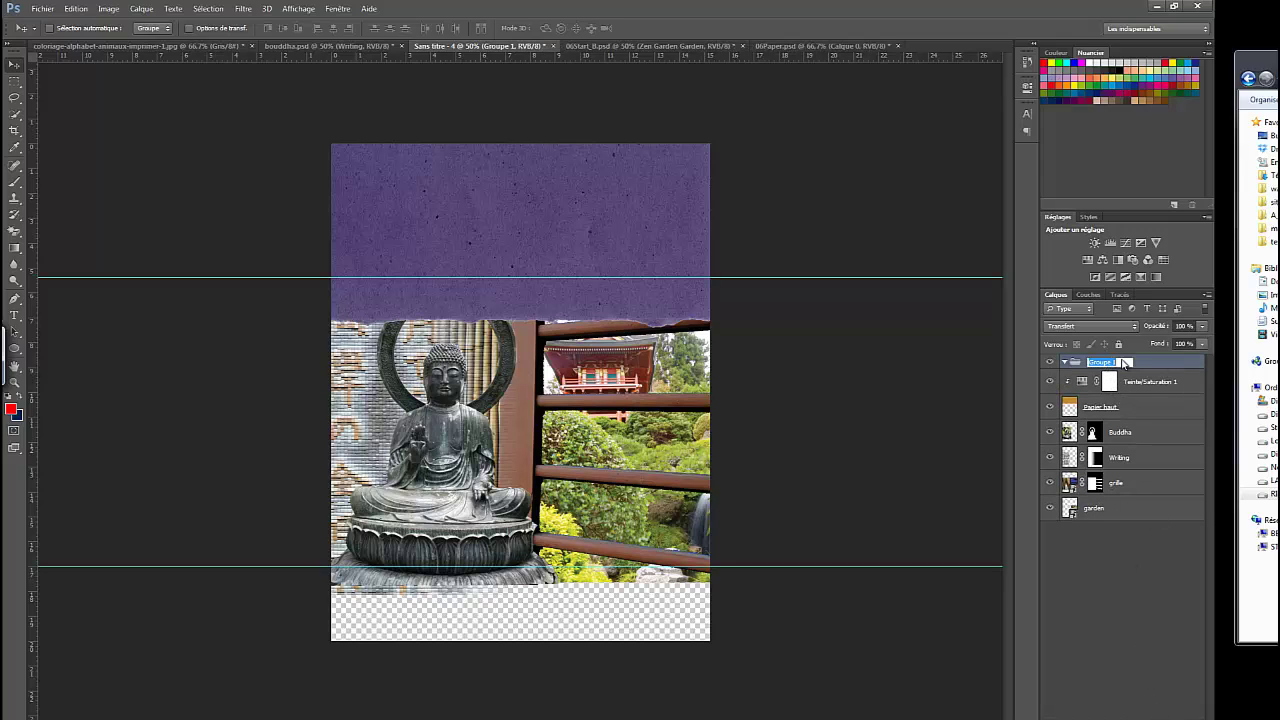
pyautogui.write('Papier haut')
pyautogui.press('Return')
# Move the Hue/Saturation and torn paper layers into the Papier haut group, clip the adjustment to the paper again and collapse the group
pyautogui.click(1124, 383)
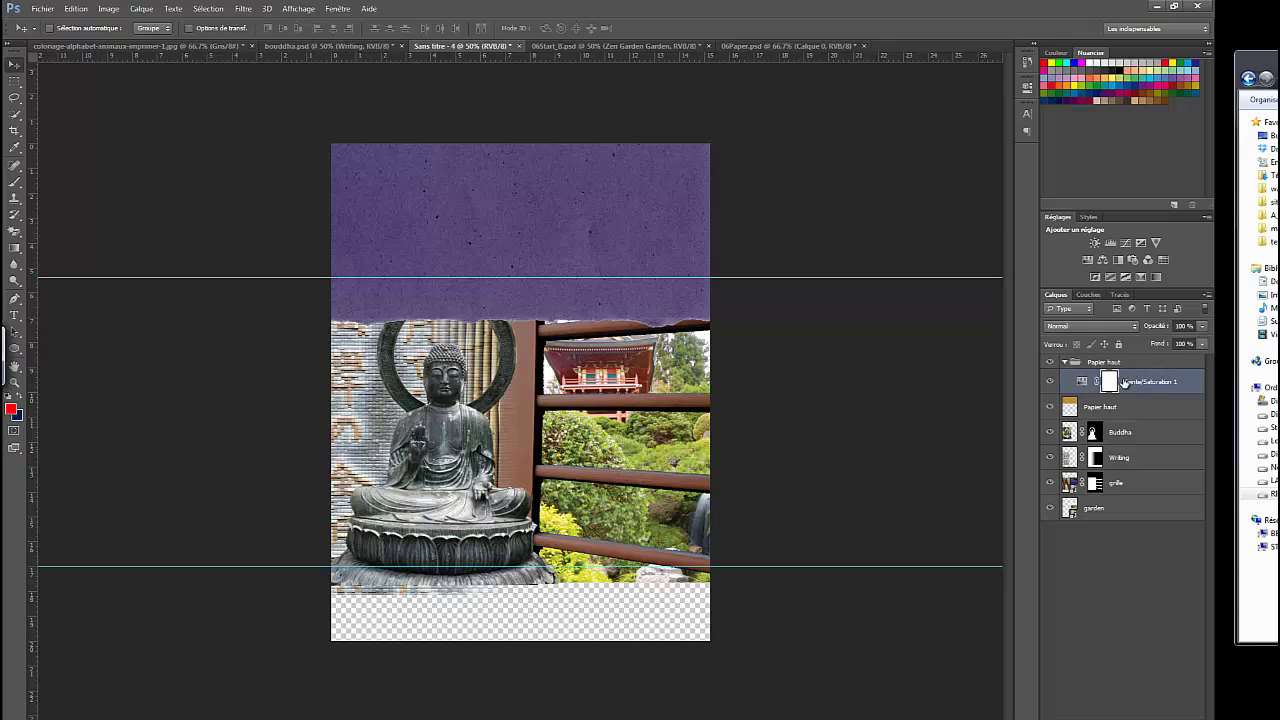
pyautogui.moveTo(1118, 408); pyautogui.dragTo(1135, 398)
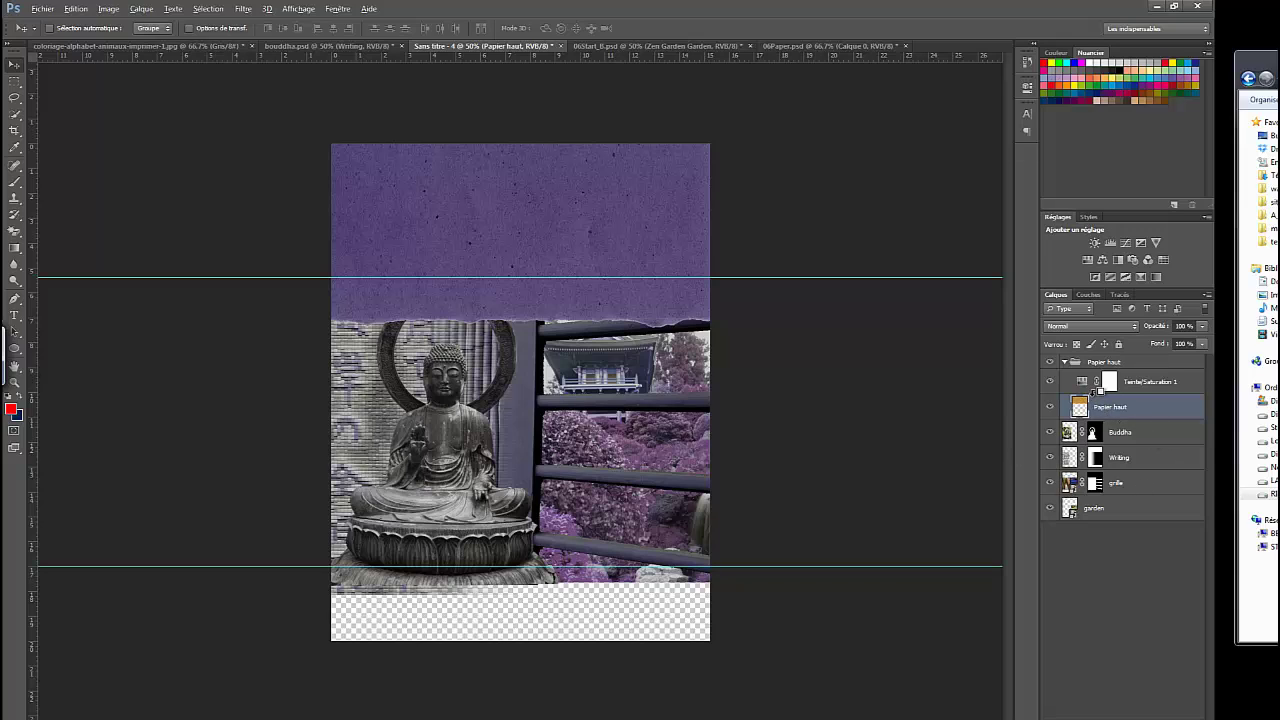
pyautogui.keyDown('alt'); pyautogui.click(1097, 393); pyautogui.keyUp('alt')
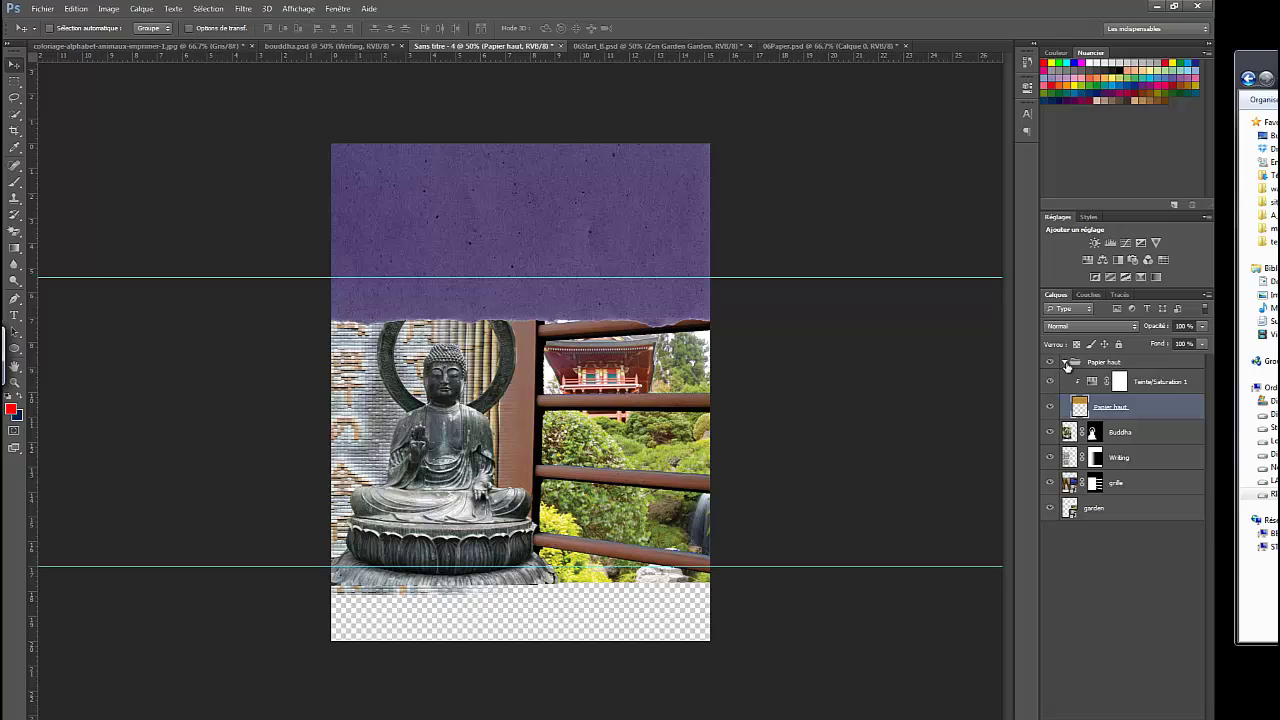
pyautogui.click(1067, 363)
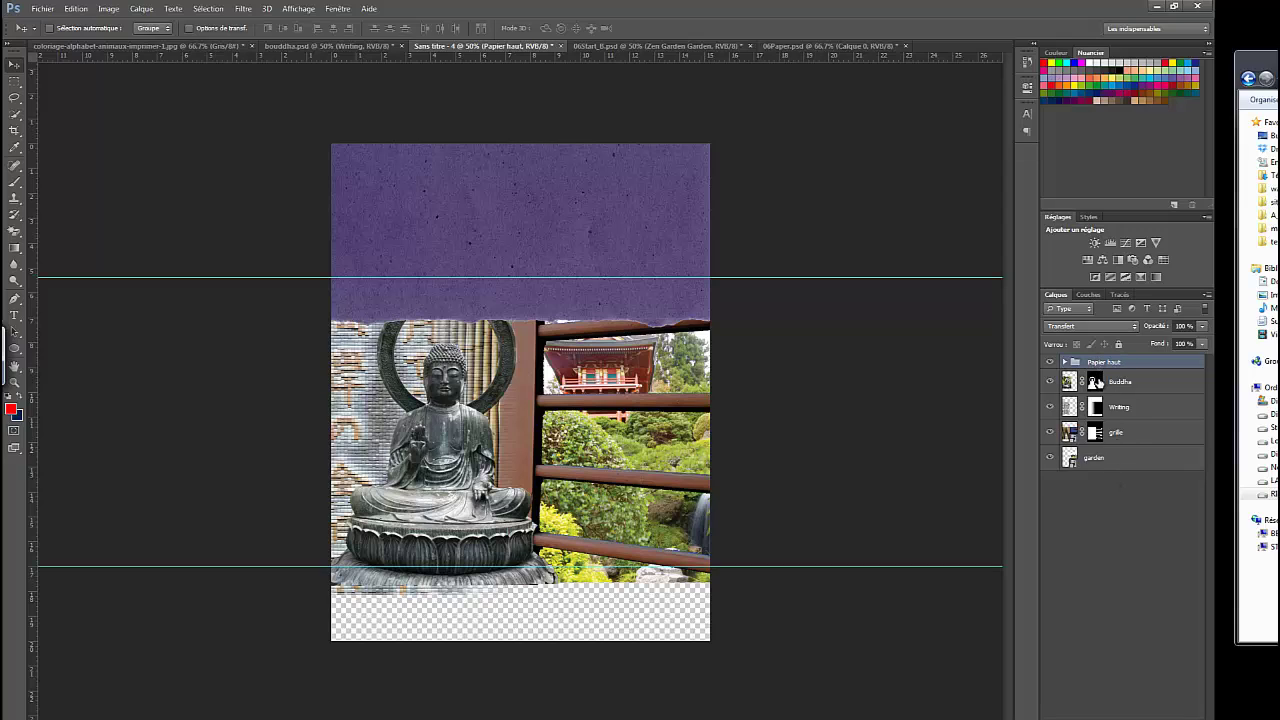
pyautogui.click(1066, 364)
pyautogui.click(1066, 364)
pyautogui.click(1066, 367)
pyautogui.click(1066, 367)
# Duplicate the Papier haut group and rename the copy Papier bas
pyautogui.moveTo(1120, 367); pyautogui.dragTo(1152, 719)
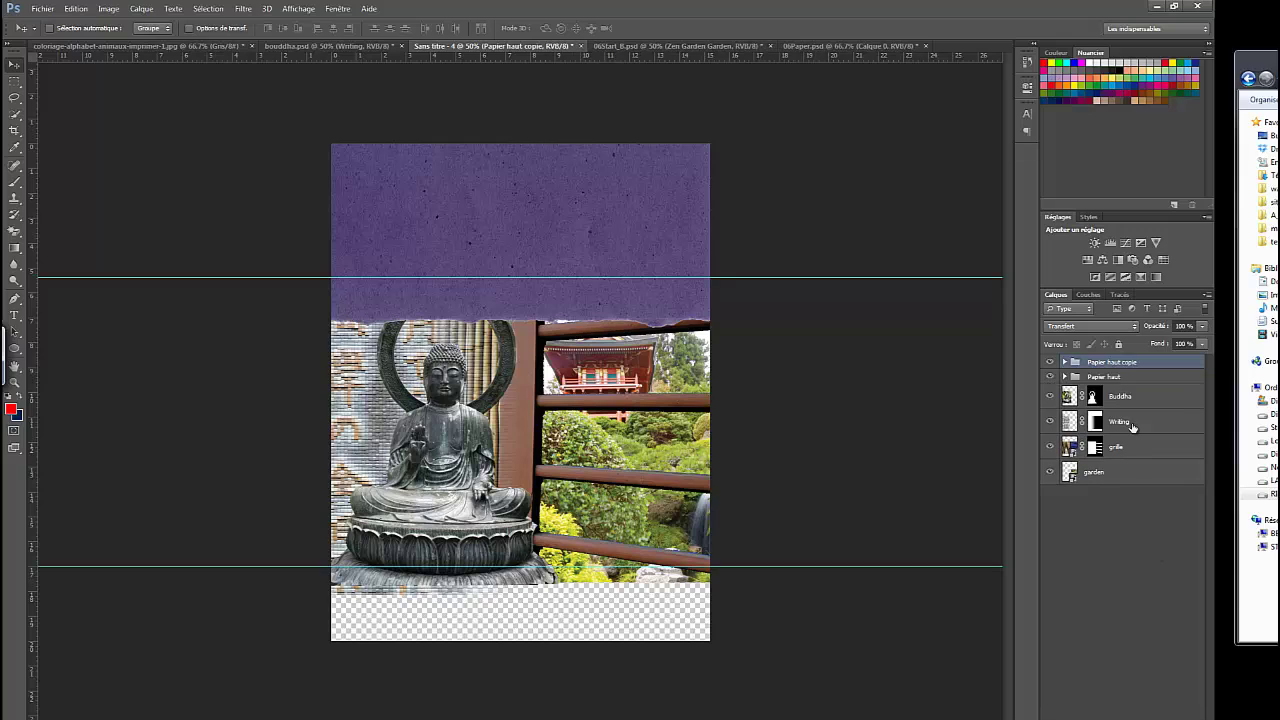
pyautogui.doubleClick(1114, 362)
pyautogui.moveTo(1110, 362); pyautogui.dragTo(1146, 362)
pyautogui.write('bas')
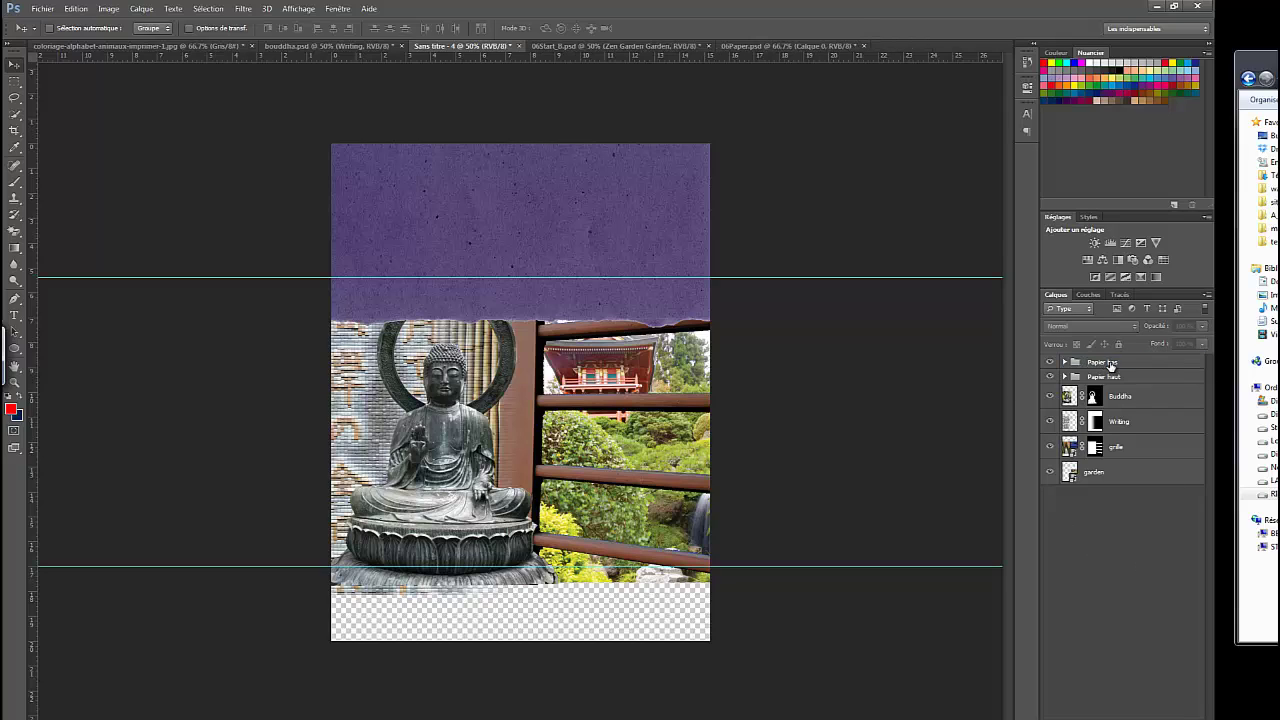
pyautogui.press('Return')
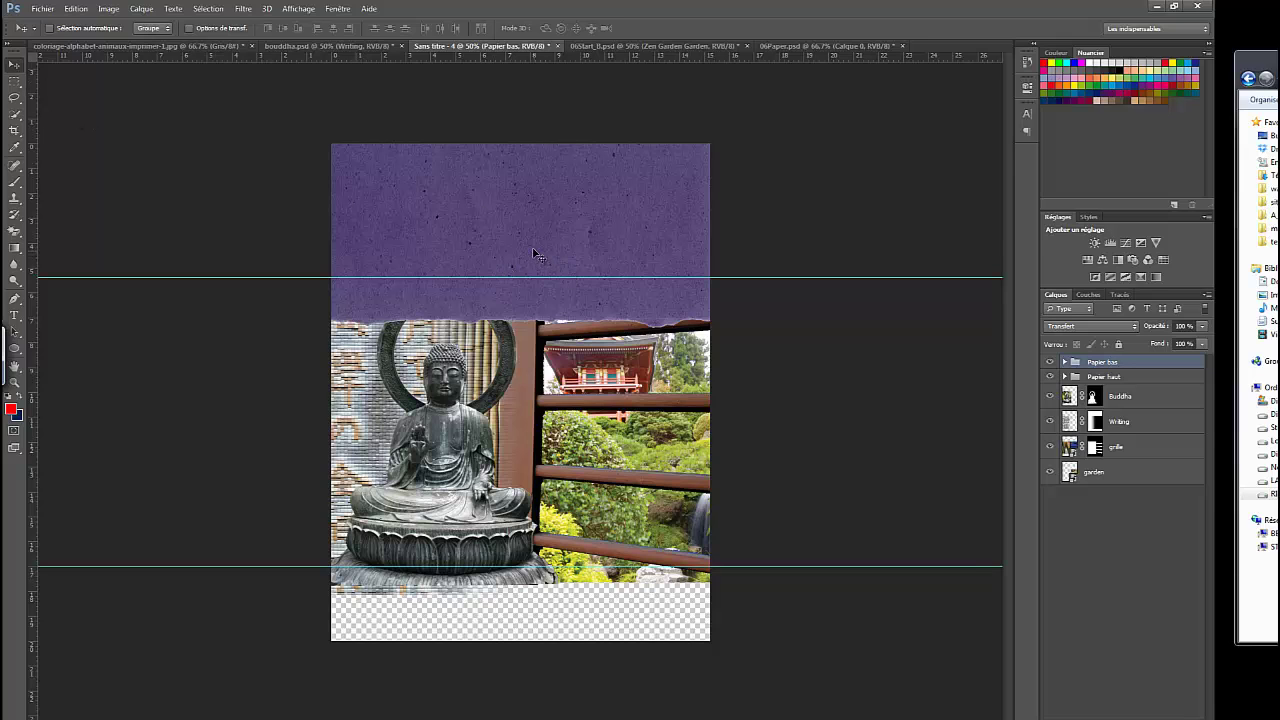
# Move the Papier bas group down over the lower half of the page, about 9 cm below the page's upper edge
pyautogui.moveTo(531, 251); pyautogui.dragTo(525, 333)
pyautogui.hotkey('ctrl', 'z')
pyautogui.moveTo(527, 245); pyautogui.dragTo(488, 282)
pyautogui.moveTo(533, 249); pyautogui.dragTo(496, 510)
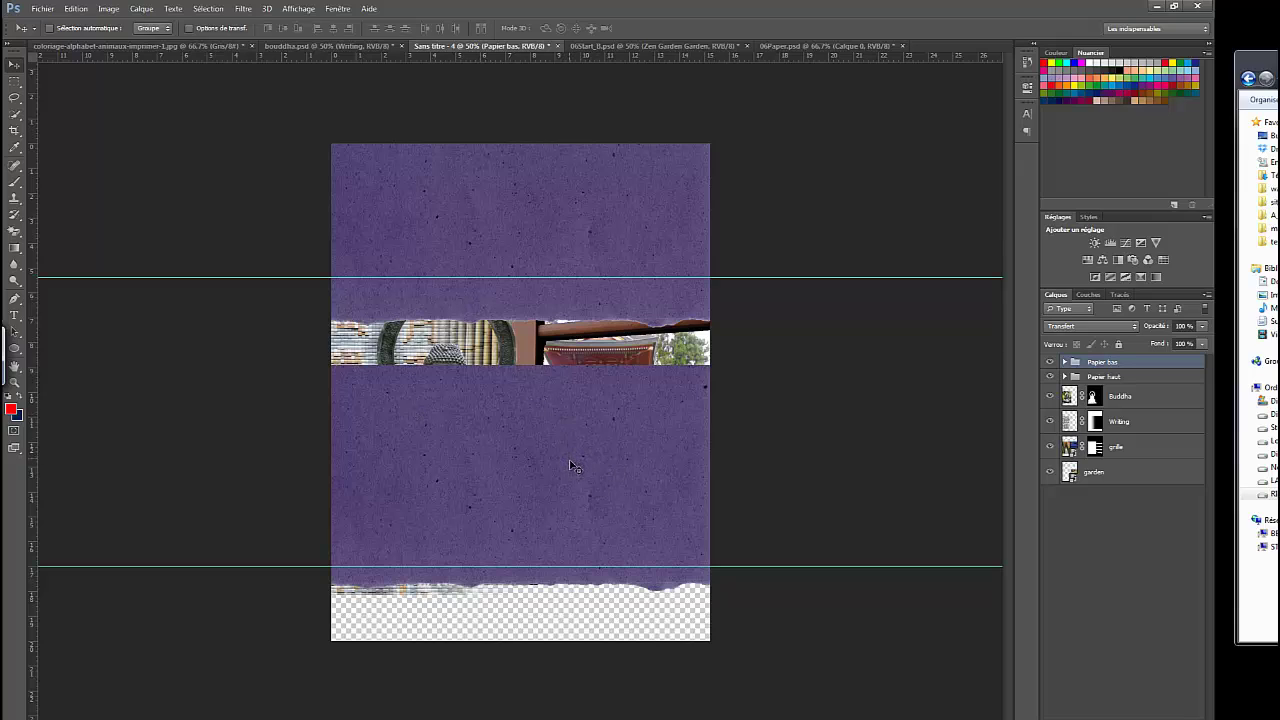
# Flip the Papier bas group with width and height at -100%, and move it down to cover the lower part of the page
pyautogui.hotkey('ctrl', 't')
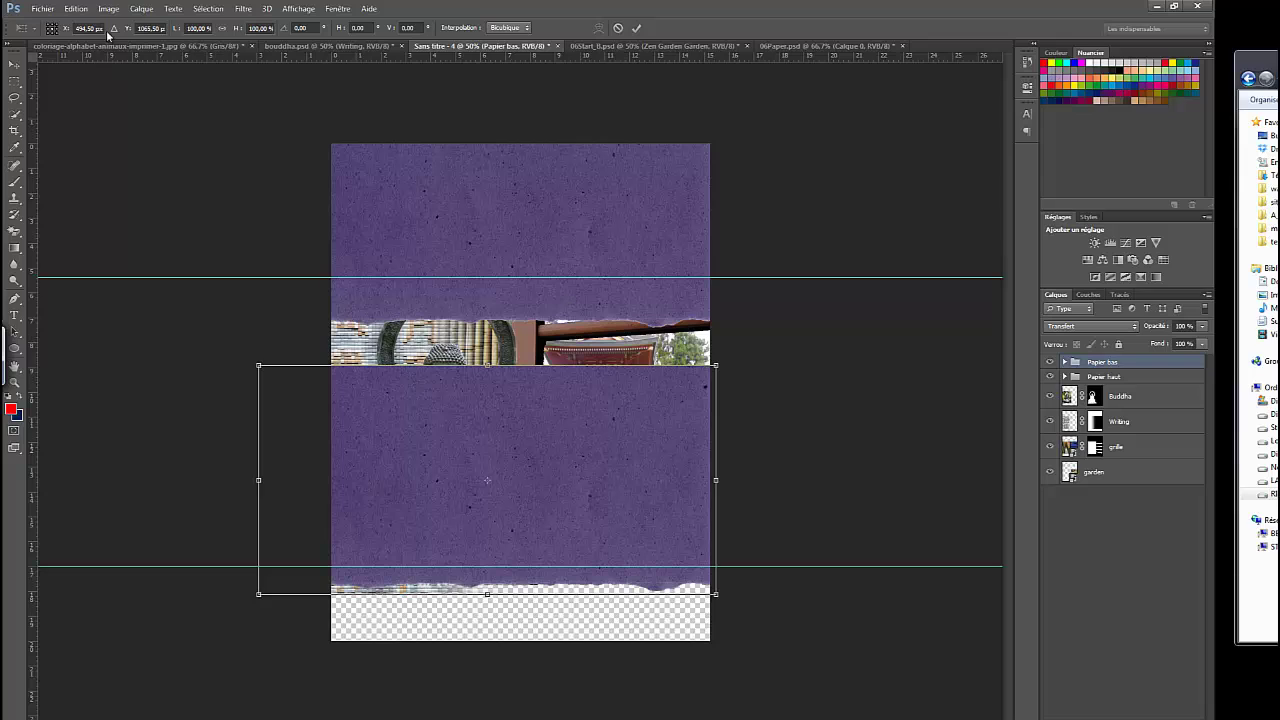
pyautogui.click(77, 9)
pyautogui.moveTo(727, 354); pyautogui.dragTo(245, 597)
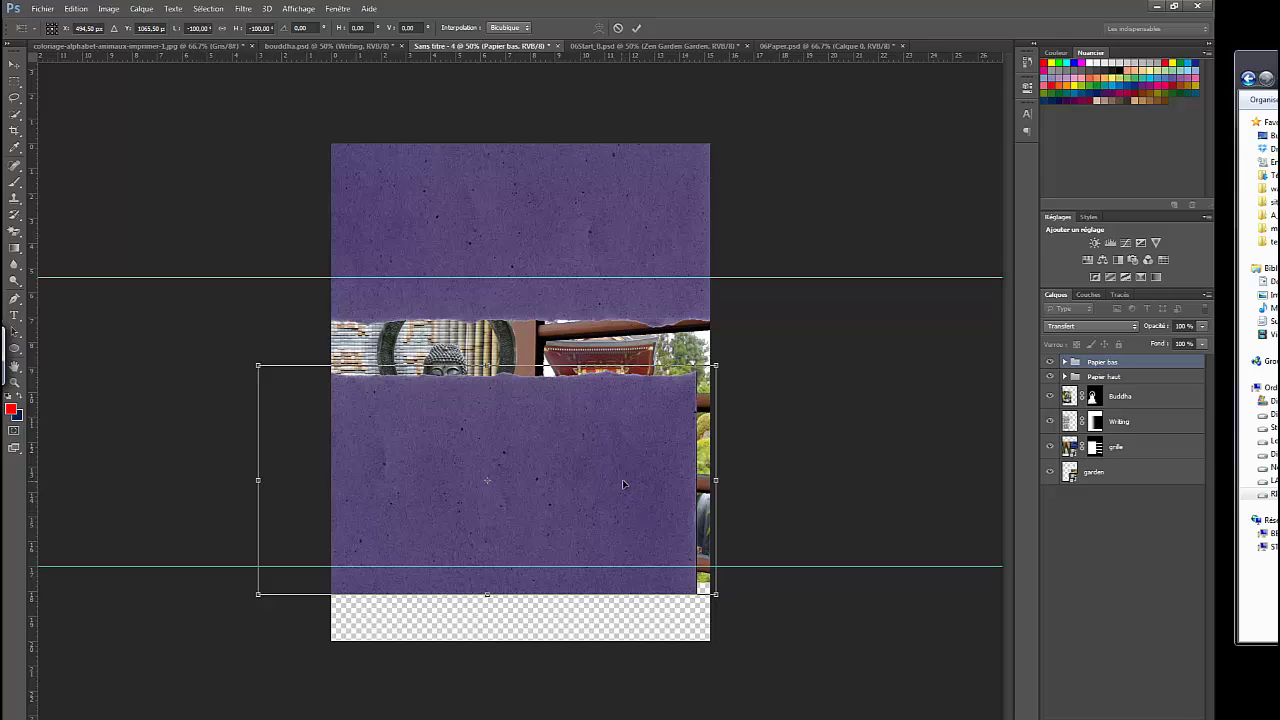
pyautogui.press('Return')
pyautogui.moveTo(496, 492); pyautogui.dragTo(541, 684)
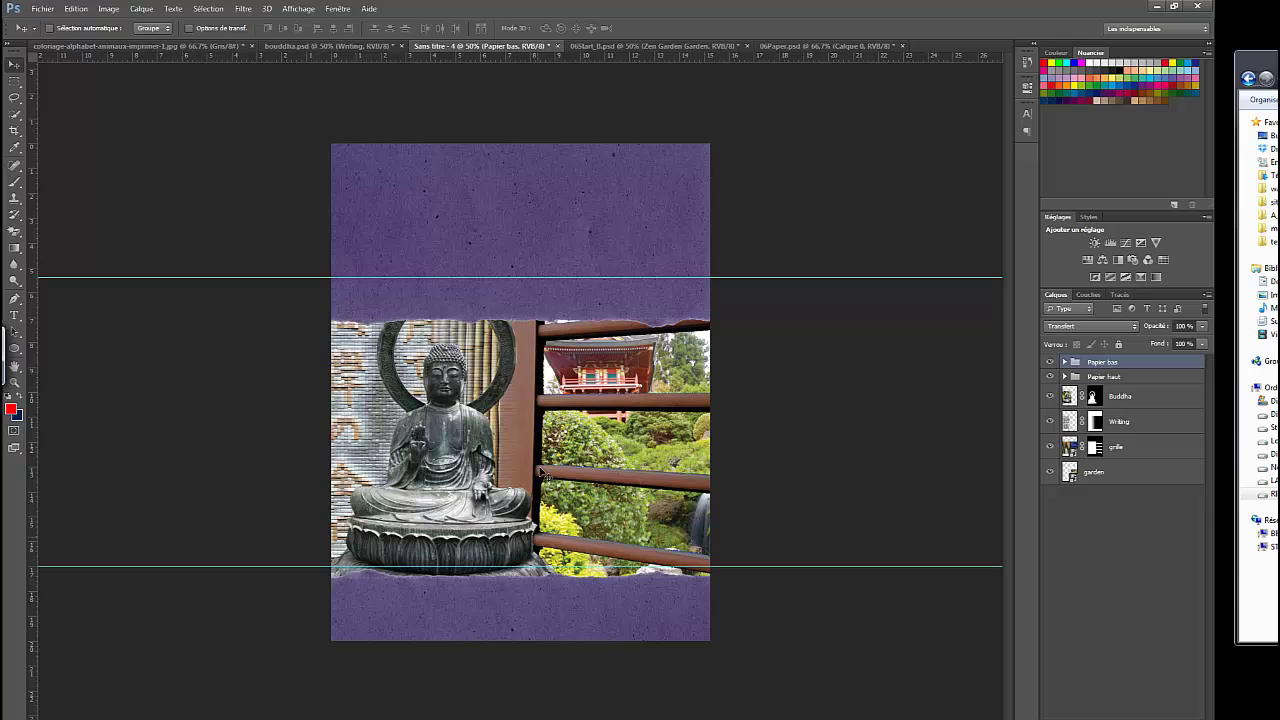
# Following the reference cover in 06Start_B.psd, move the Papier bas and Papier haut groups up so their torn edges meet the guides
pyautogui.click(292, 47)
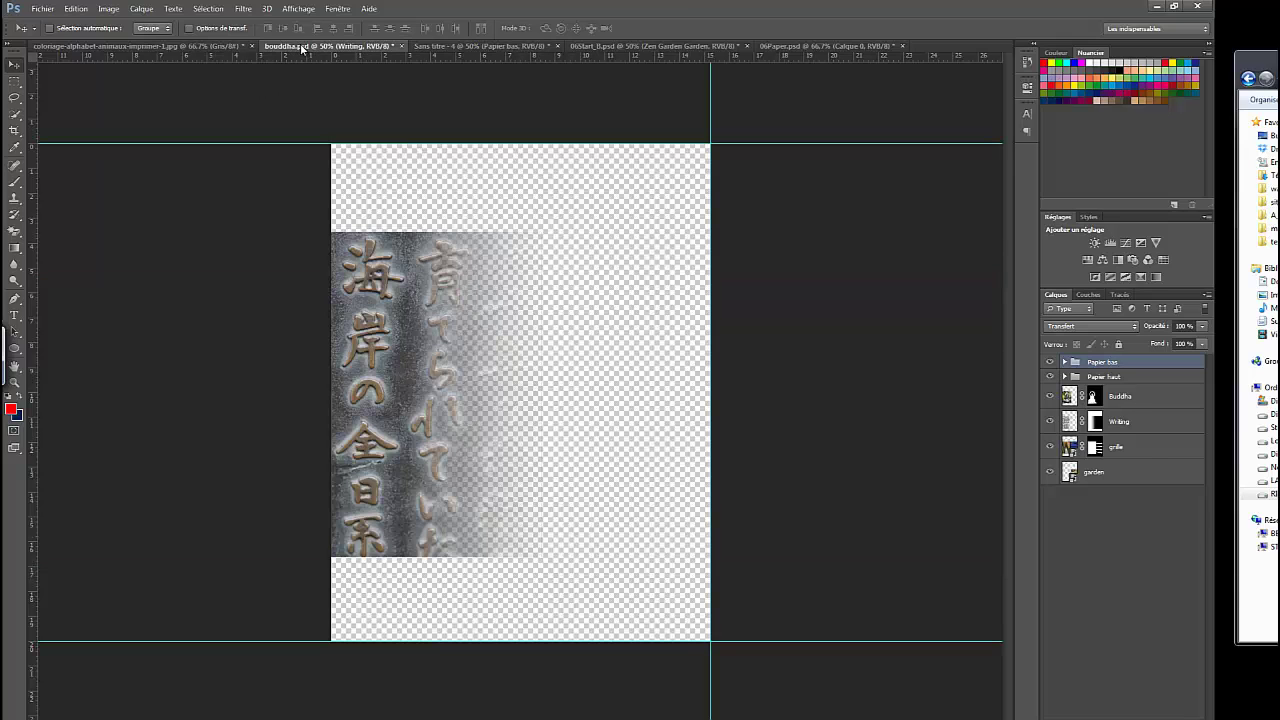
pyautogui.click(670, 47)
pyautogui.click(468, 47)
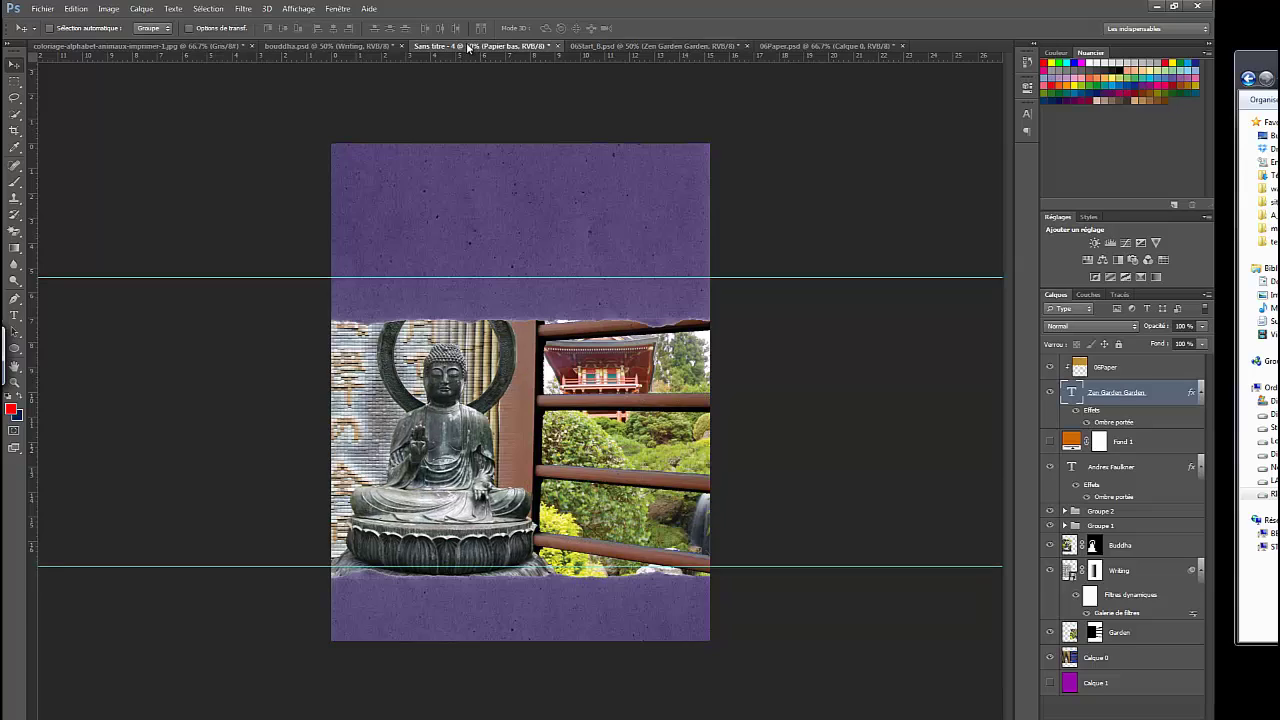
pyautogui.click(617, 47)
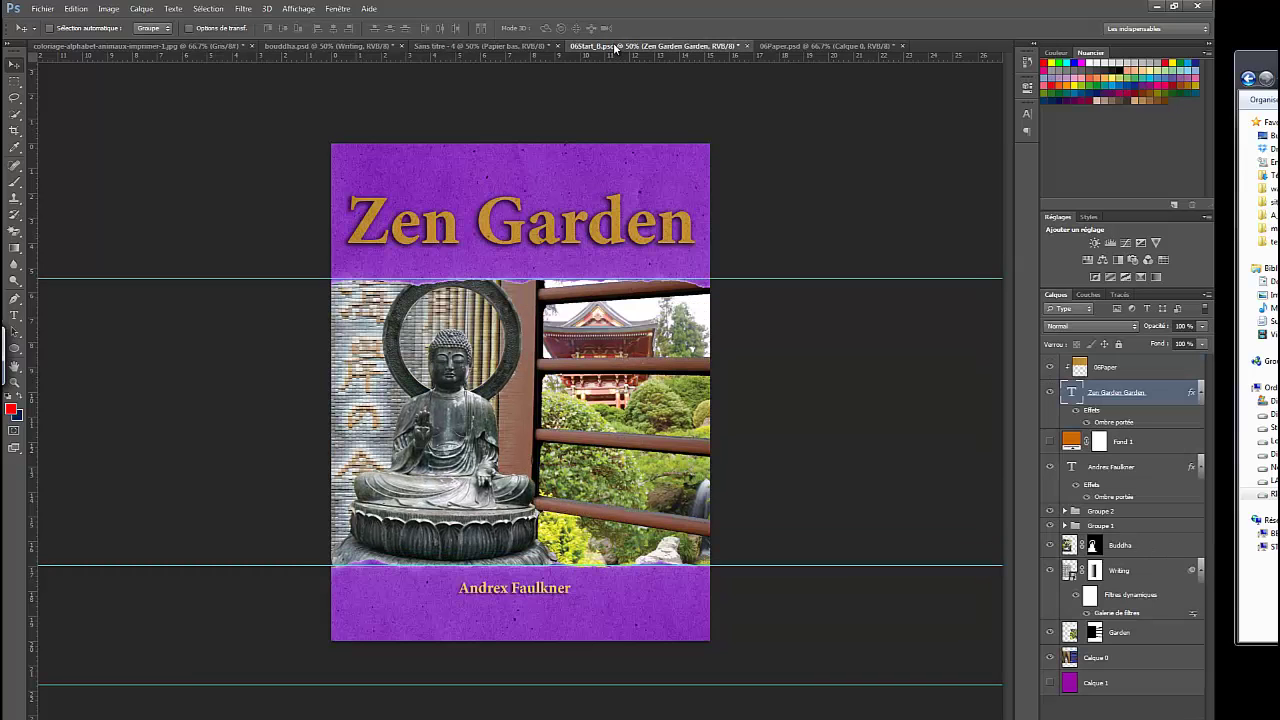
pyautogui.click(518, 48)
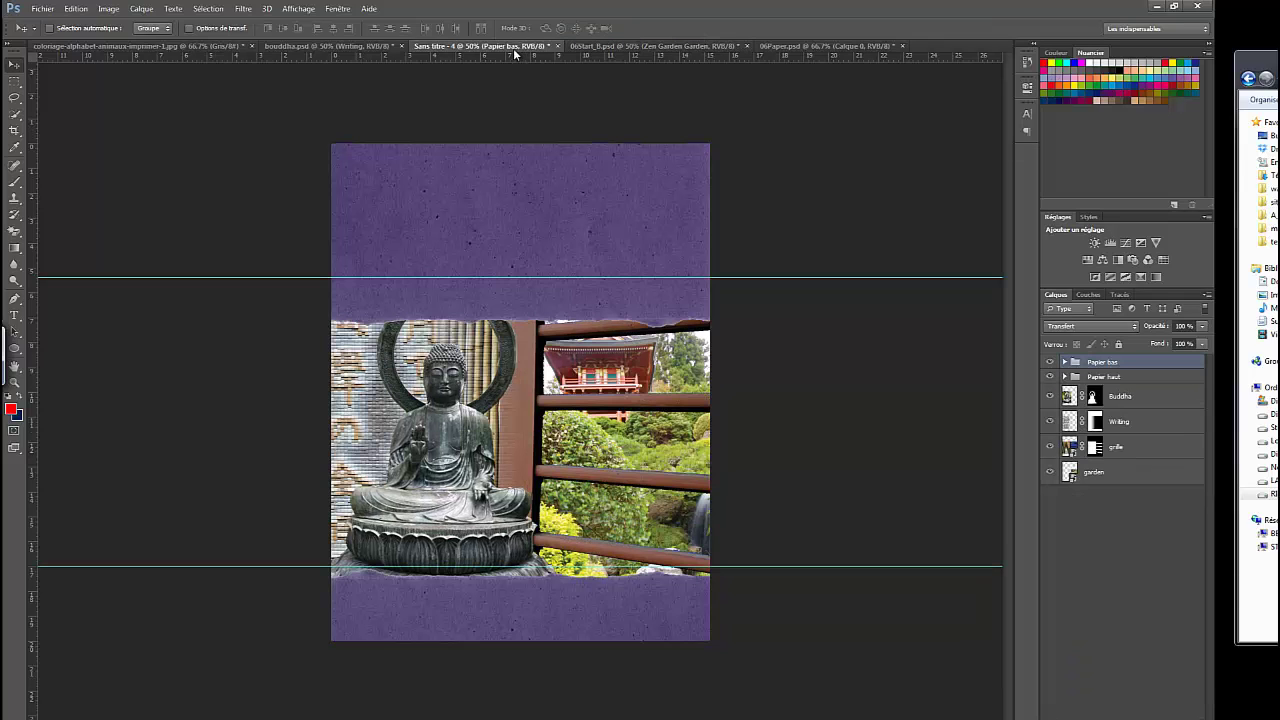
pyautogui.moveTo(590, 258); pyautogui.dragTo(549, 194)
pyautogui.click(1136, 377)
pyautogui.moveTo(560, 218); pyautogui.dragTo(563, 218)
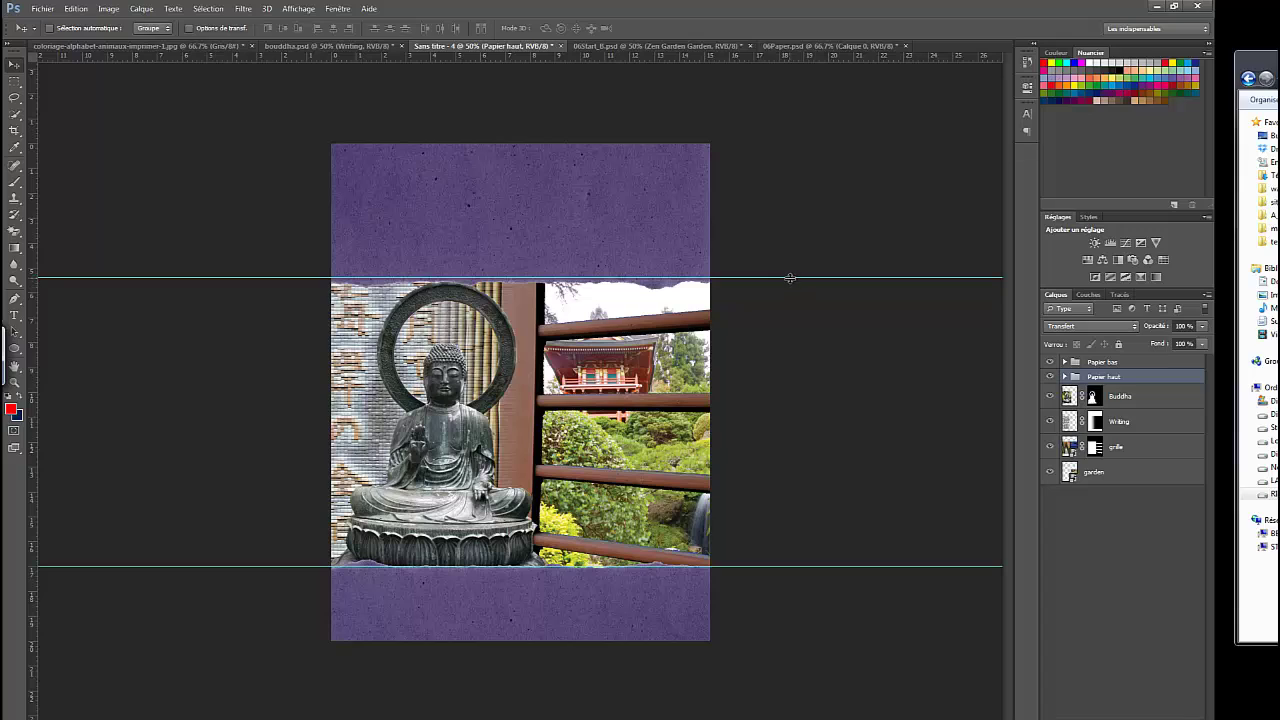
# Remove both horizontal guides from the page
pyautogui.moveTo(791, 278); pyautogui.dragTo(822, 58)
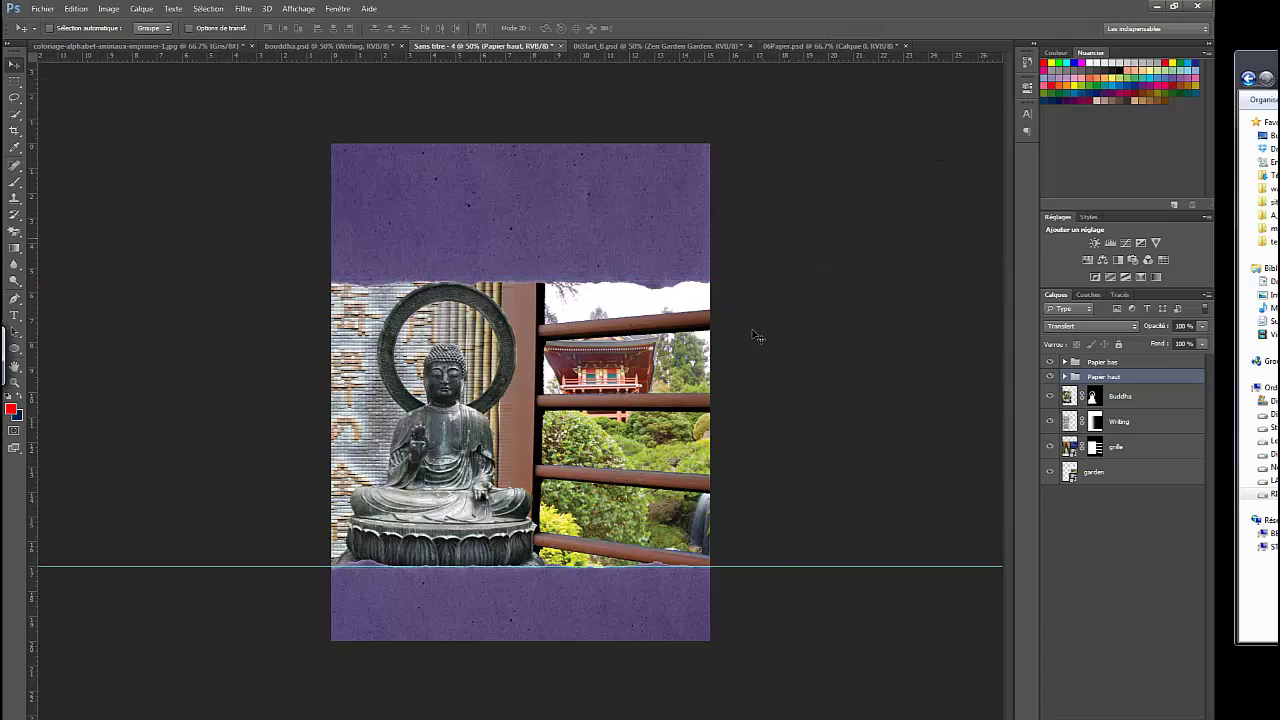
pyautogui.keyDown('ctrl'); pyautogui.click(770, 575); pyautogui.keyUp('ctrl')
pyautogui.moveTo(766, 567); pyautogui.dragTo(822, 55)
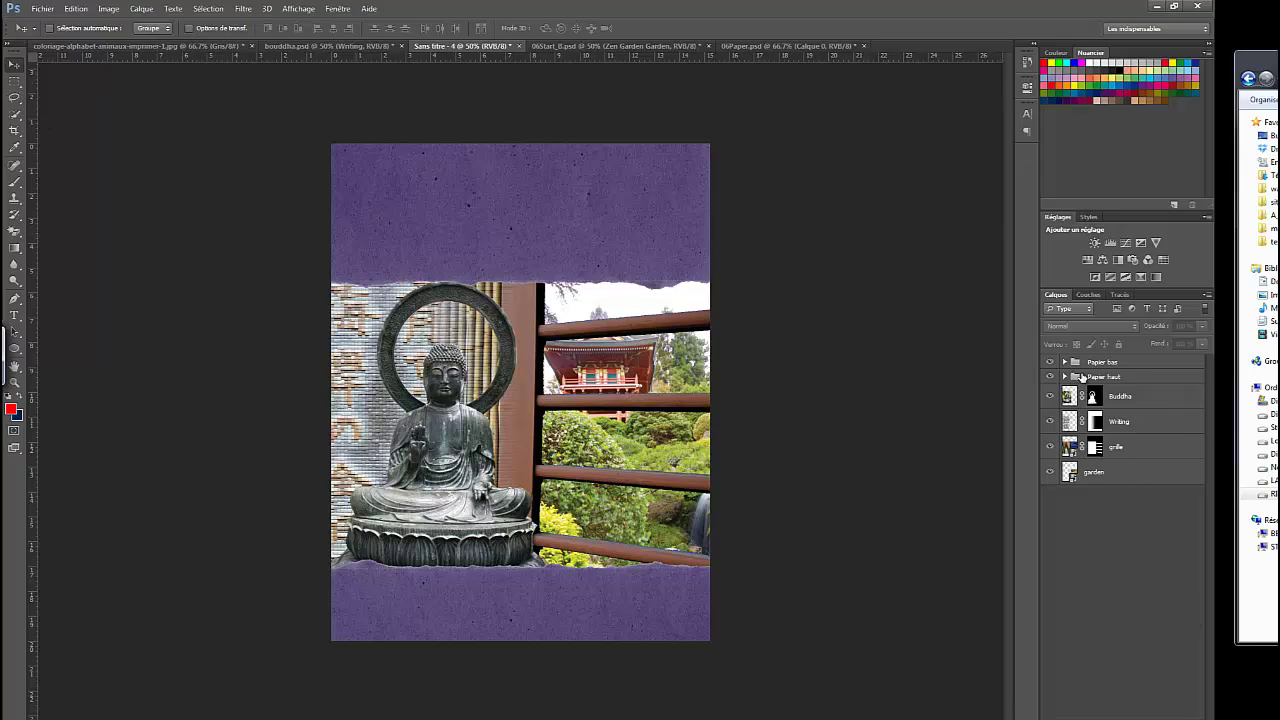
# Create a paragraph text frame about 12 cm wide on the upper purple band, with 85 pt black text
pyautogui.click(14, 315)
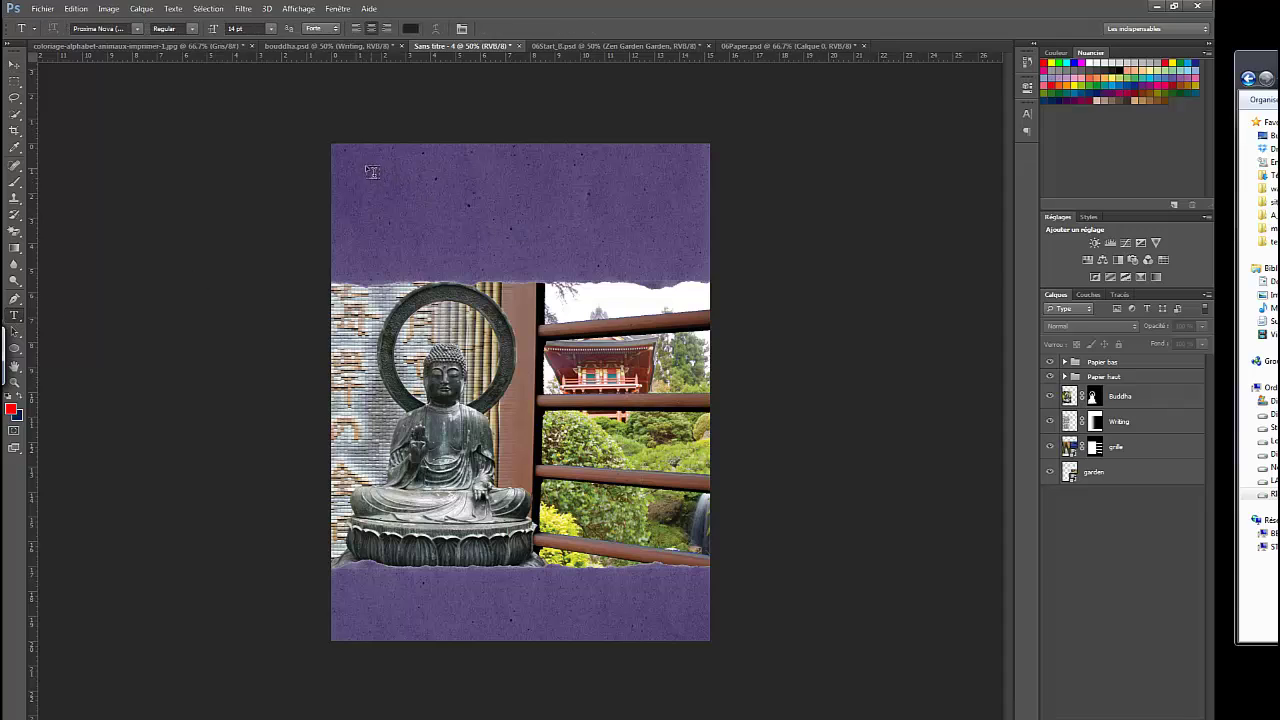
pyautogui.moveTo(368, 166); pyautogui.dragTo(675, 255)
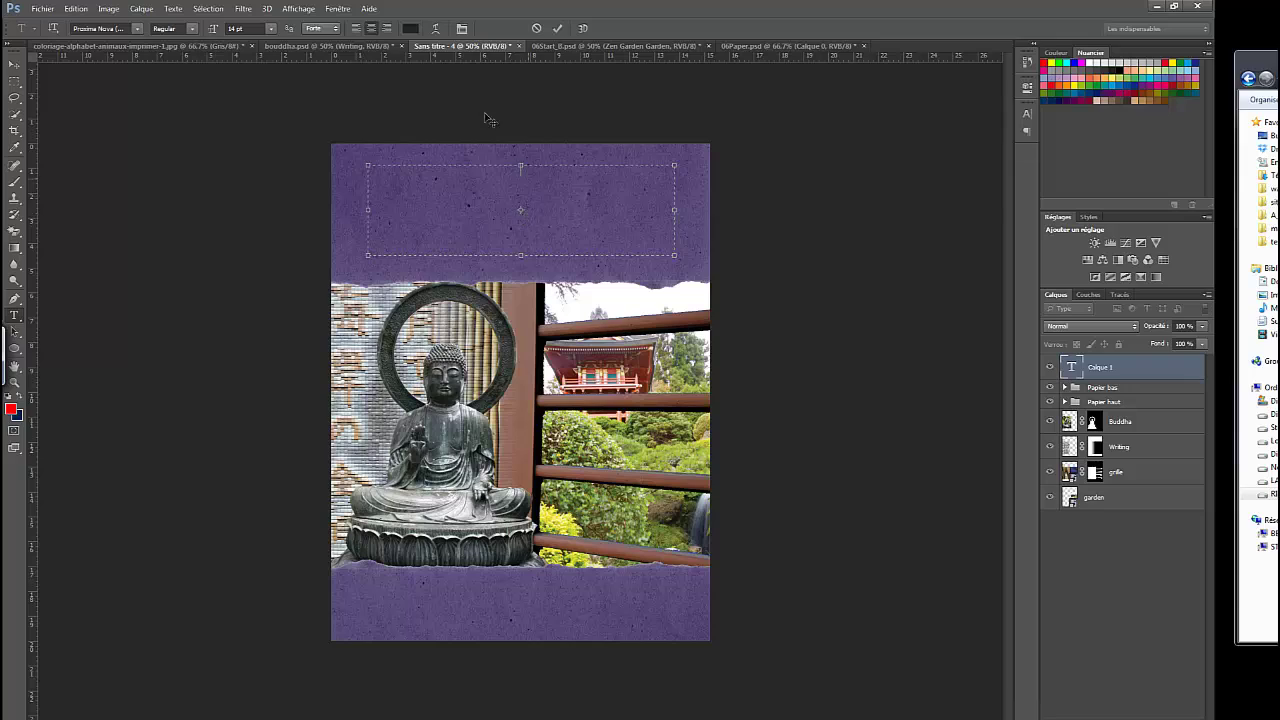
pyautogui.click(244, 27)
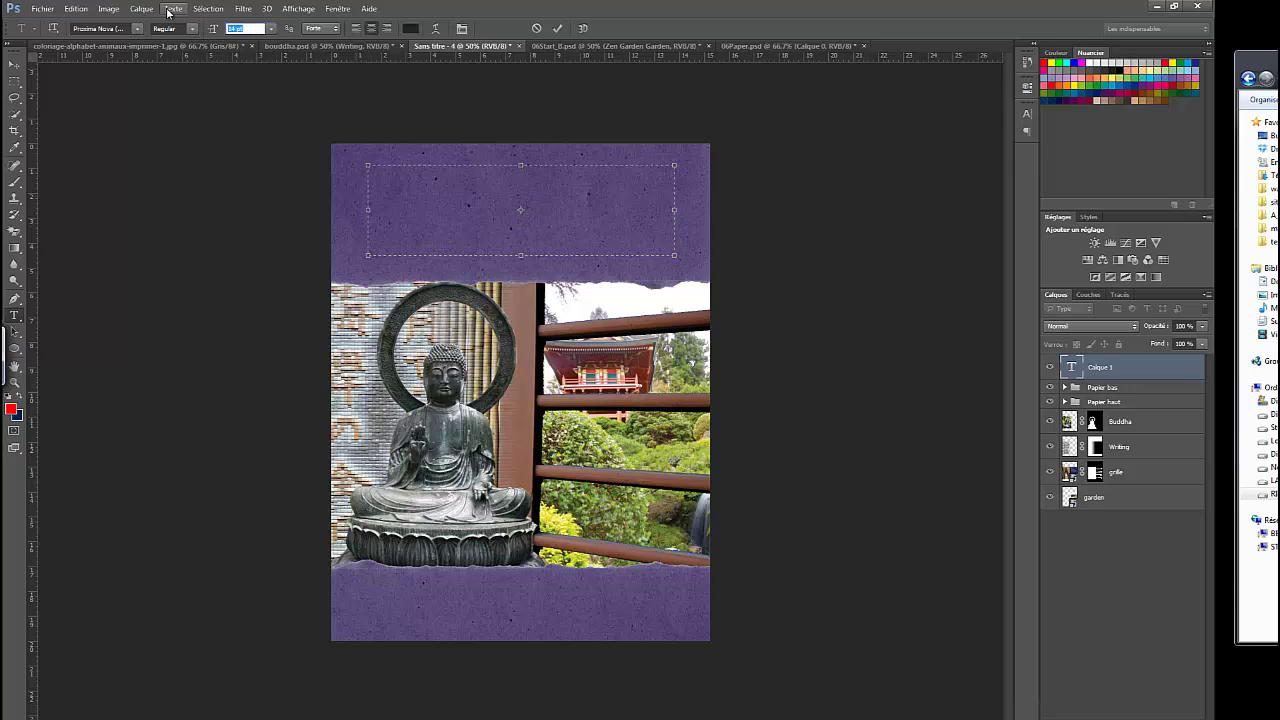
pyautogui.write('48')
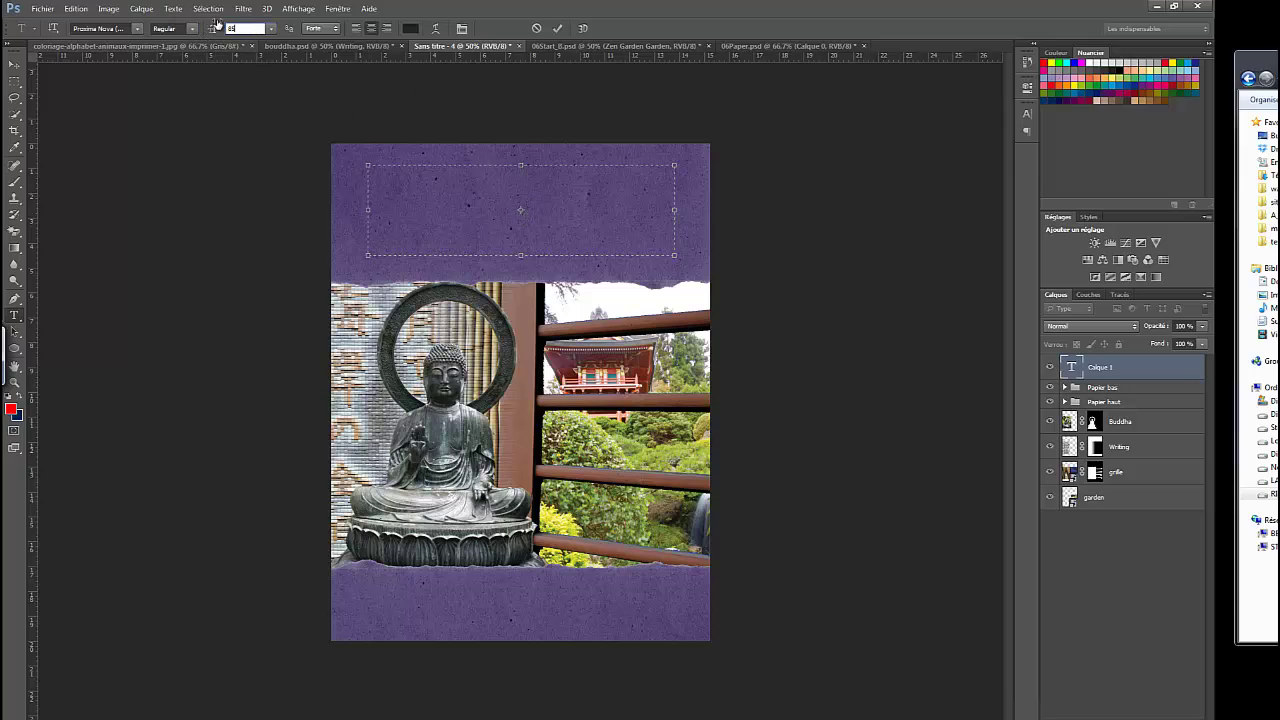
pyautogui.click(492, 225)
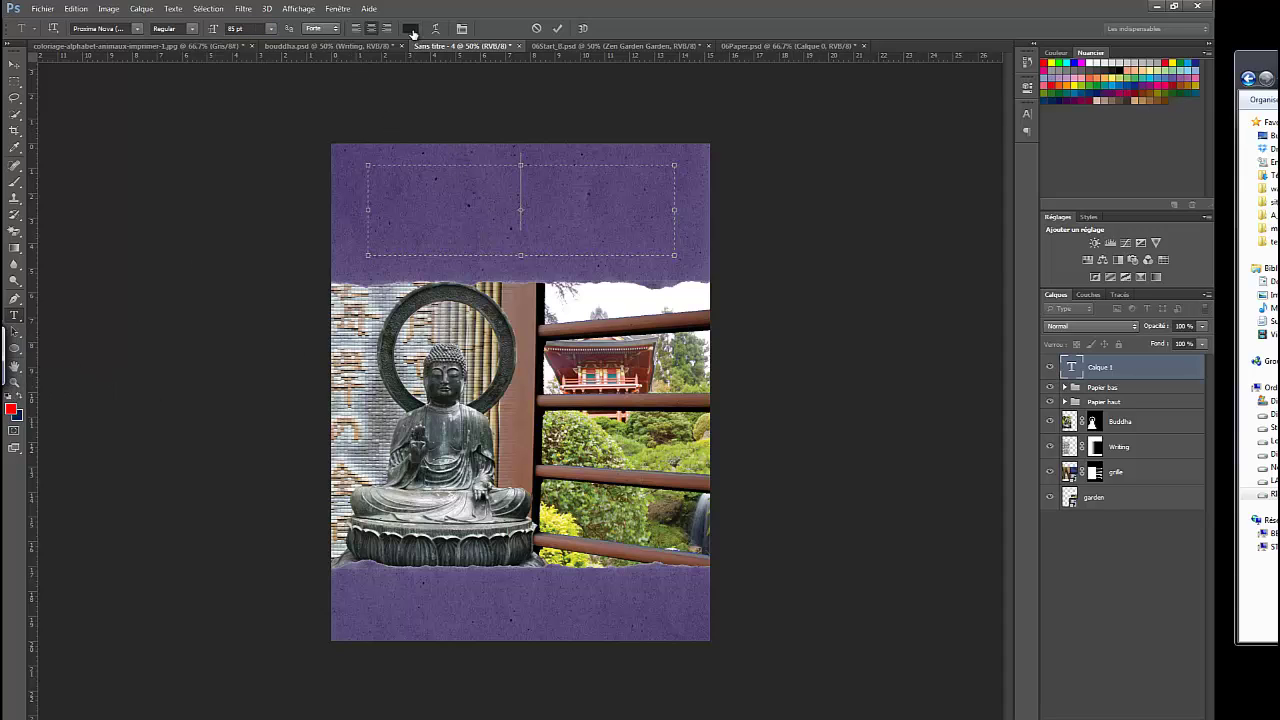
pyautogui.click(411, 30)
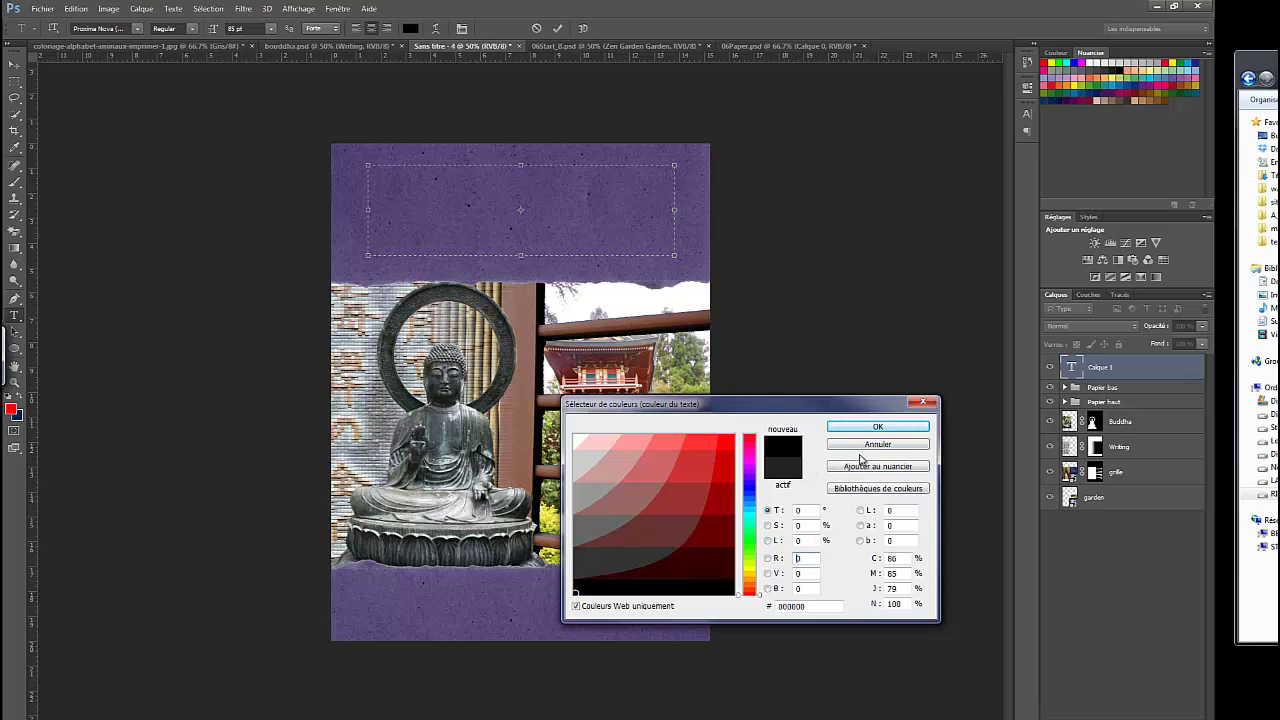
pyautogui.click(877, 427)
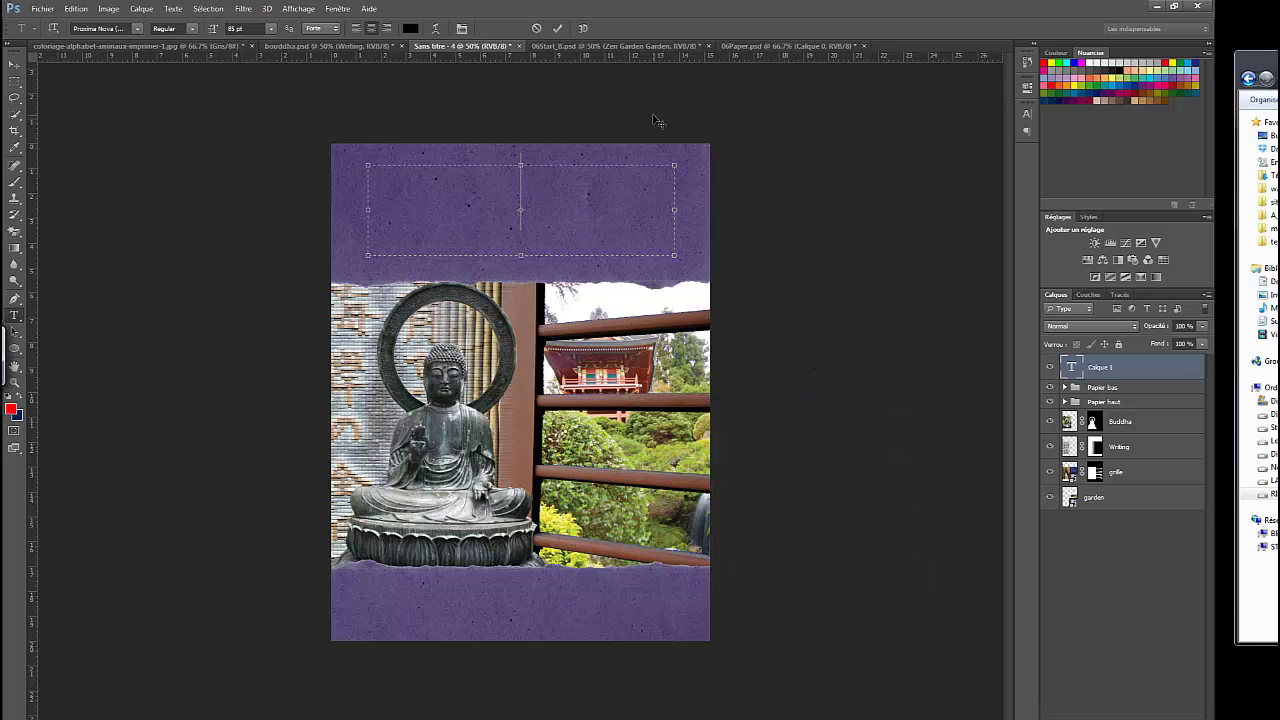
# Show the character settings and turn off faux bold and underline for the title text
pyautogui.write('Z')
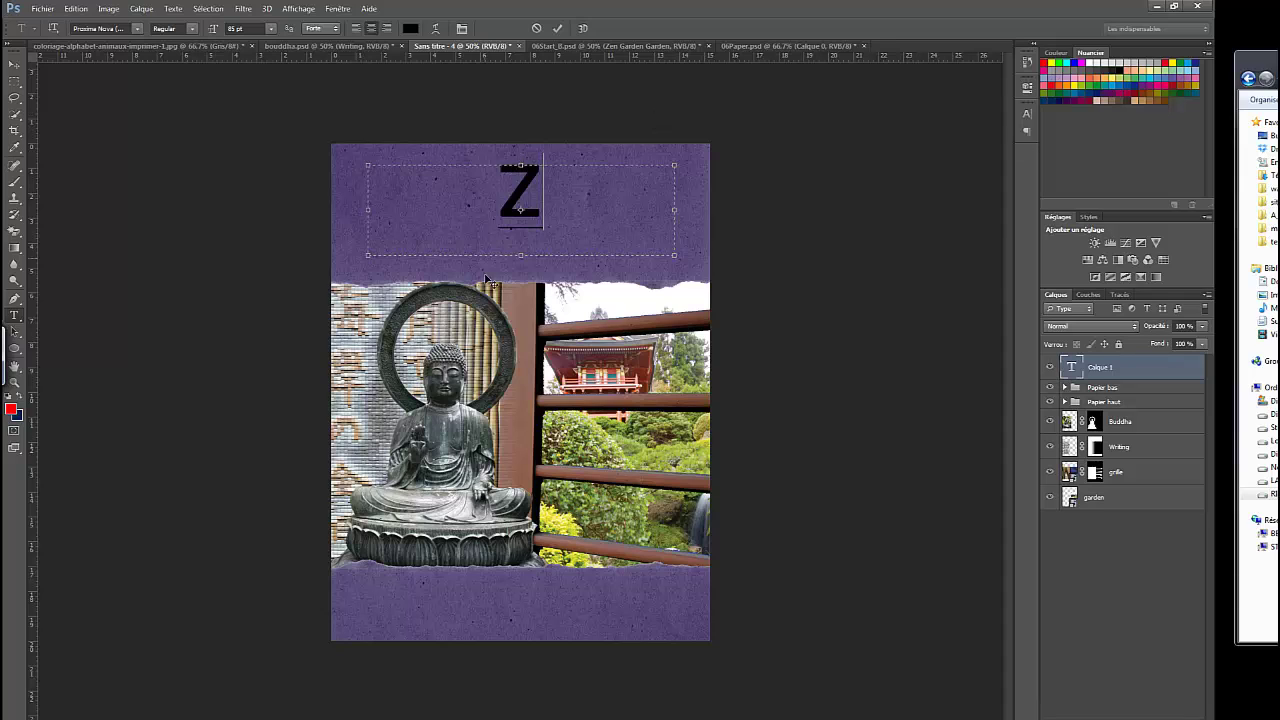
pyautogui.press('BackSpace')
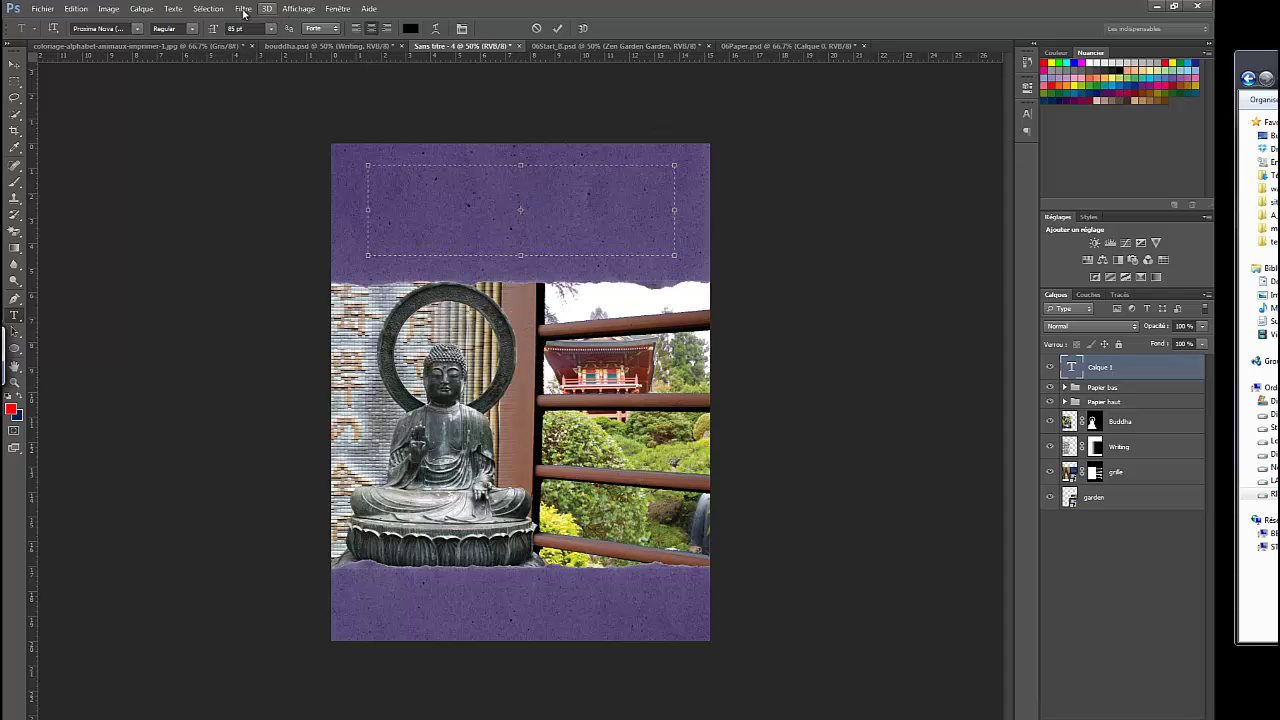
pyautogui.click(208, 9)
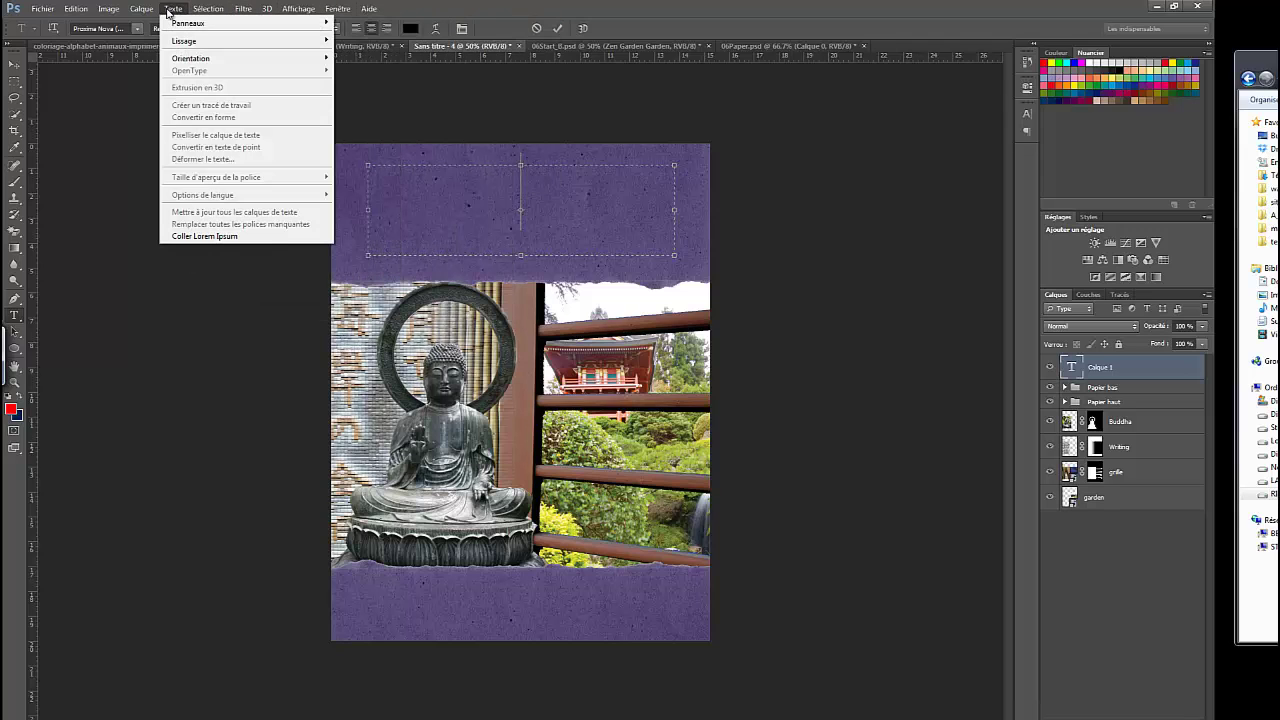
pyautogui.moveTo(197, 29)
pyautogui.click(390, 23)
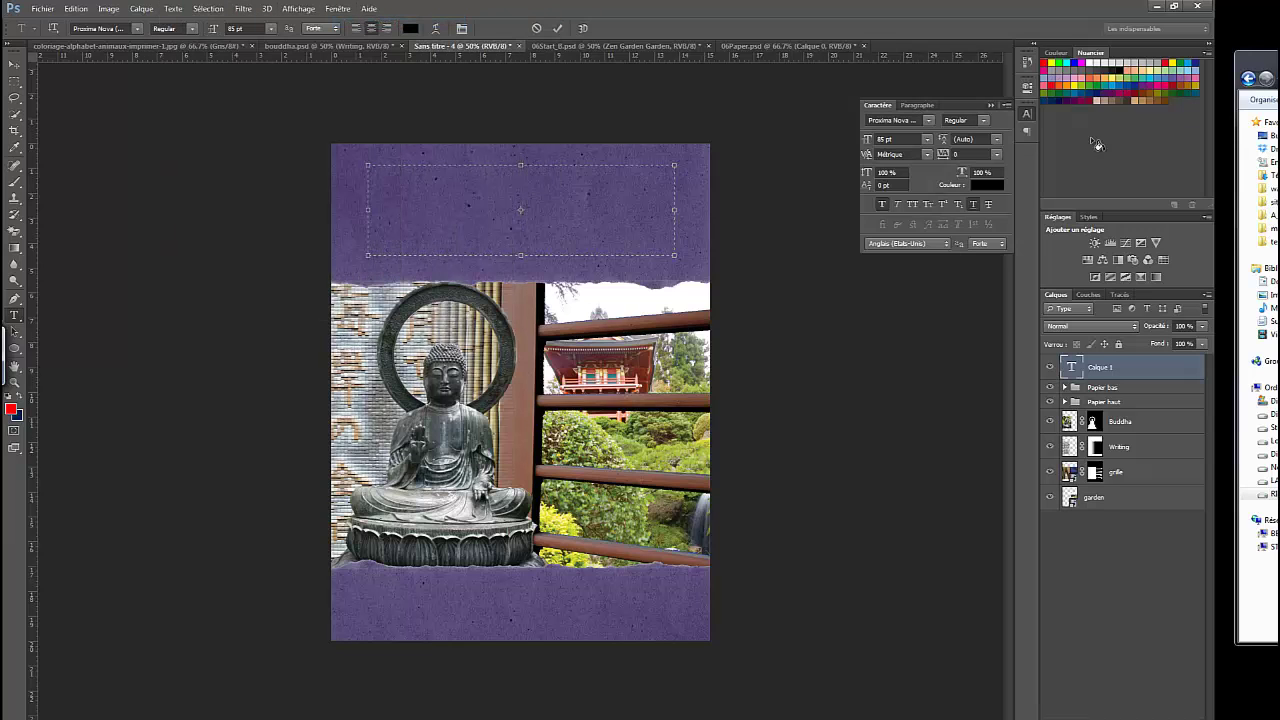
pyautogui.moveTo(953, 110); pyautogui.dragTo(936, 118)
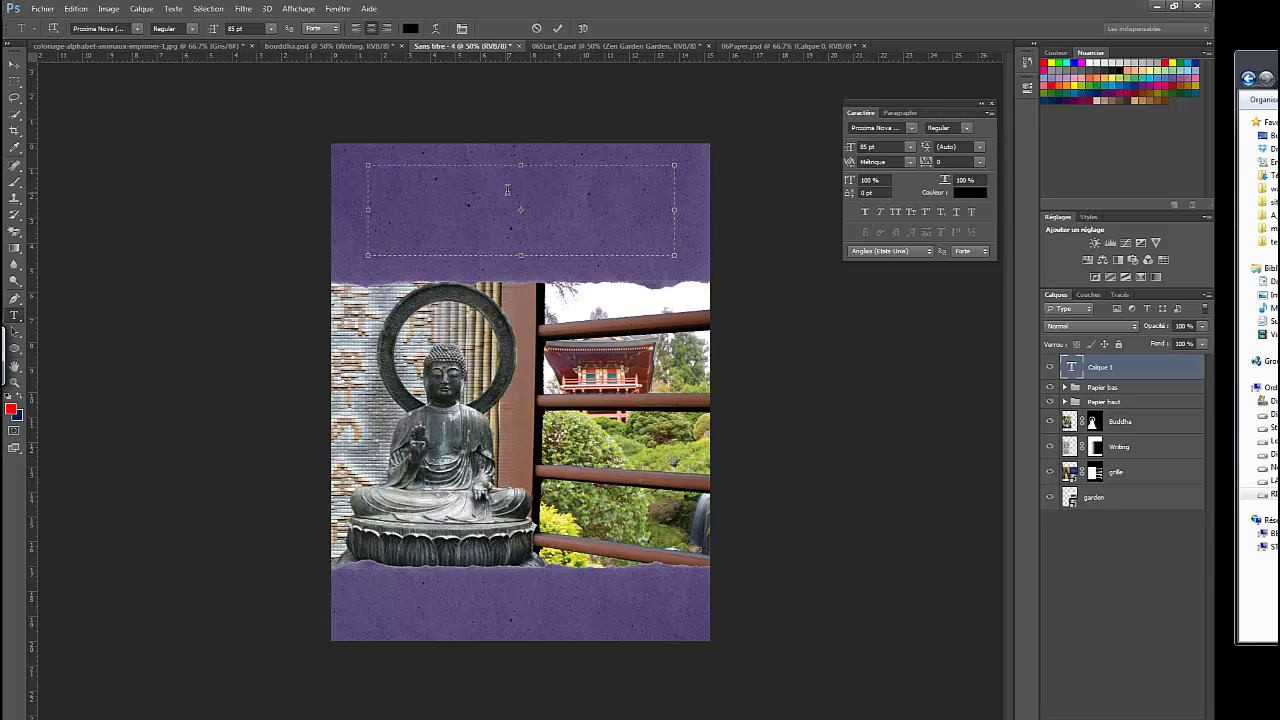
# Enter "Zen Garden" in the text frame, commit it, and shift the title about 0.5 cm left and 0.3 cm down
pyautogui.write('Z')
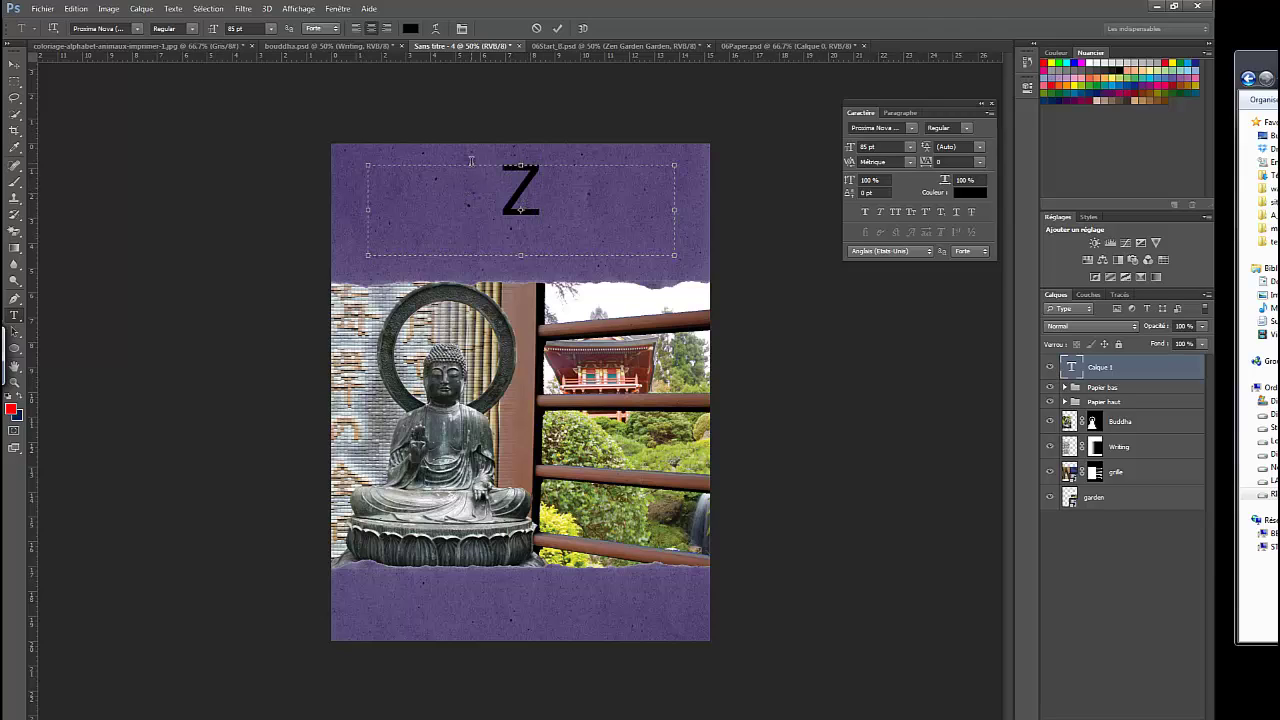
pyautogui.write('en  Gard')
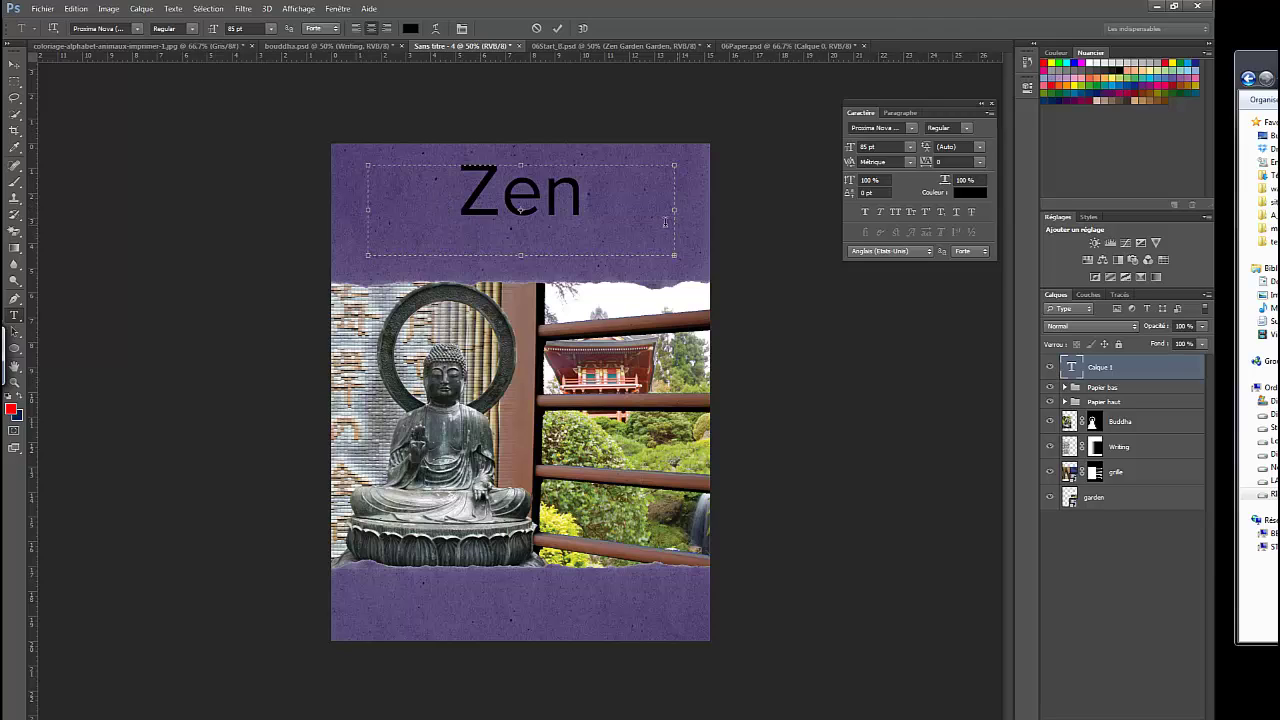
pyautogui.click(557, 28)
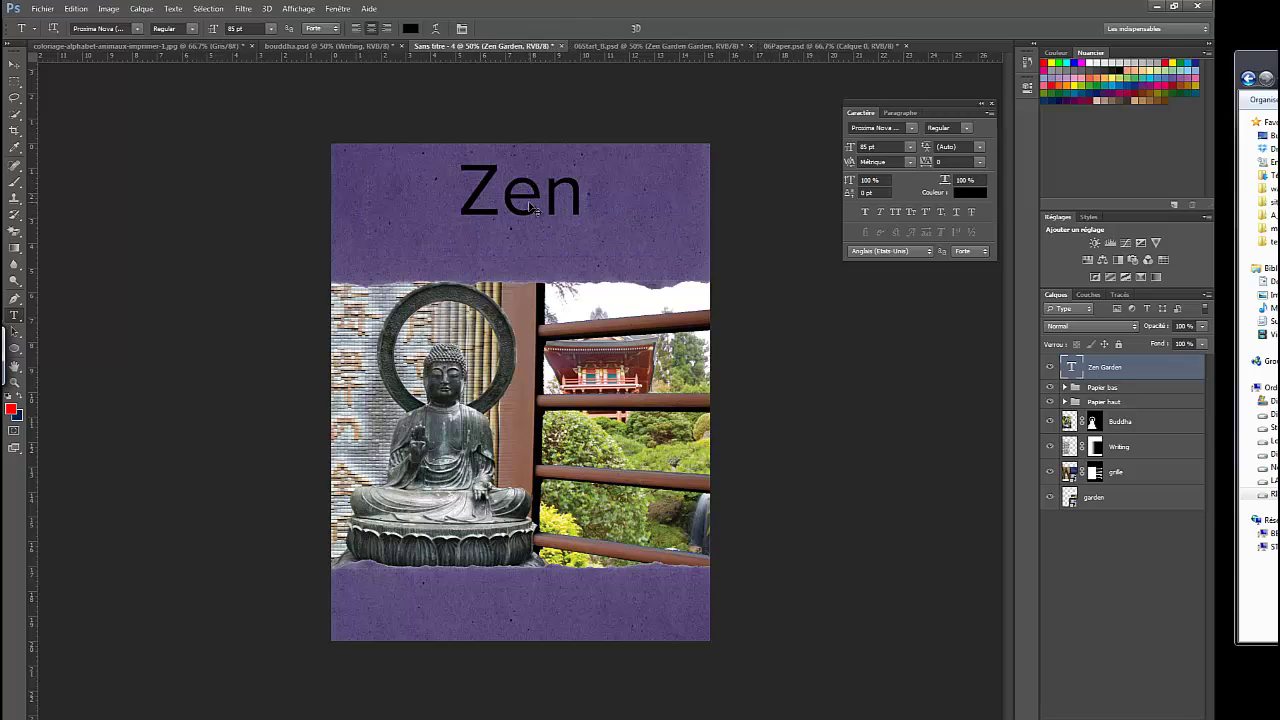
pyautogui.moveTo(531, 207)
pyautogui.mouseDown()
pyautogui.moveTo(432, 209)
pyautogui.moveTo(517, 211)
pyautogui.mouseUp()
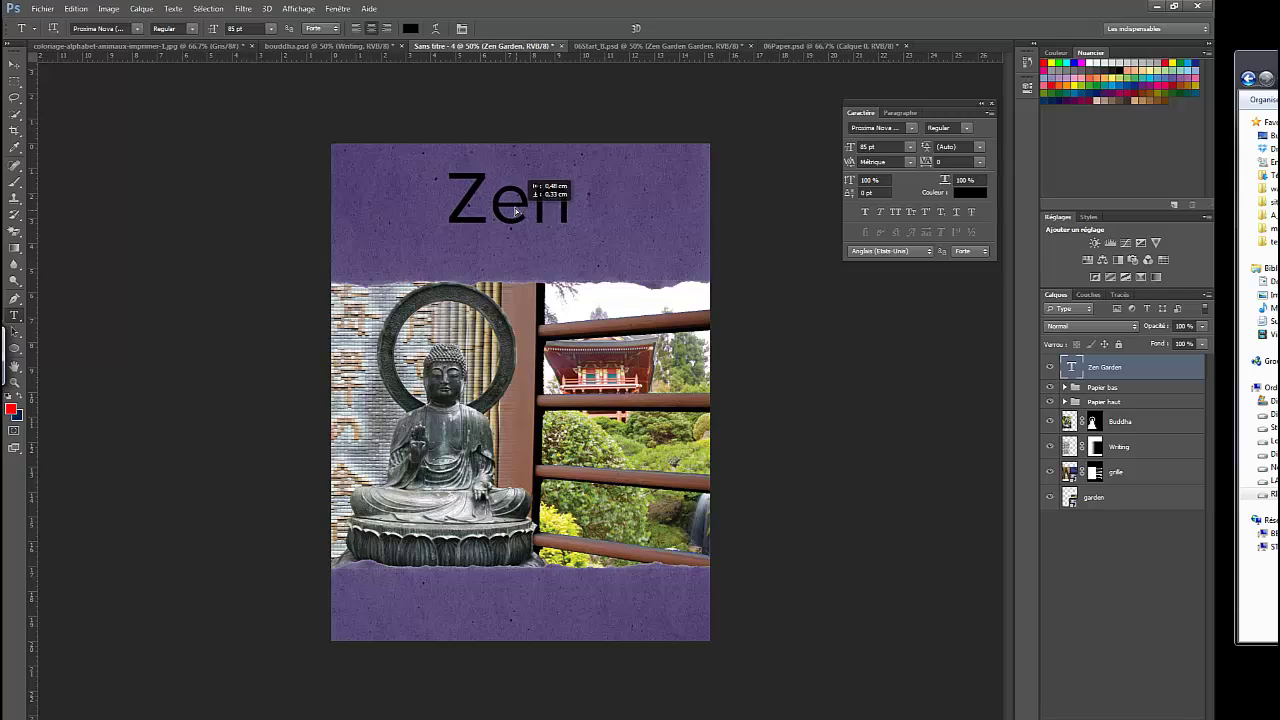
# Set the Zen Garden title's font size to 75 pt
pyautogui.click(270, 28)
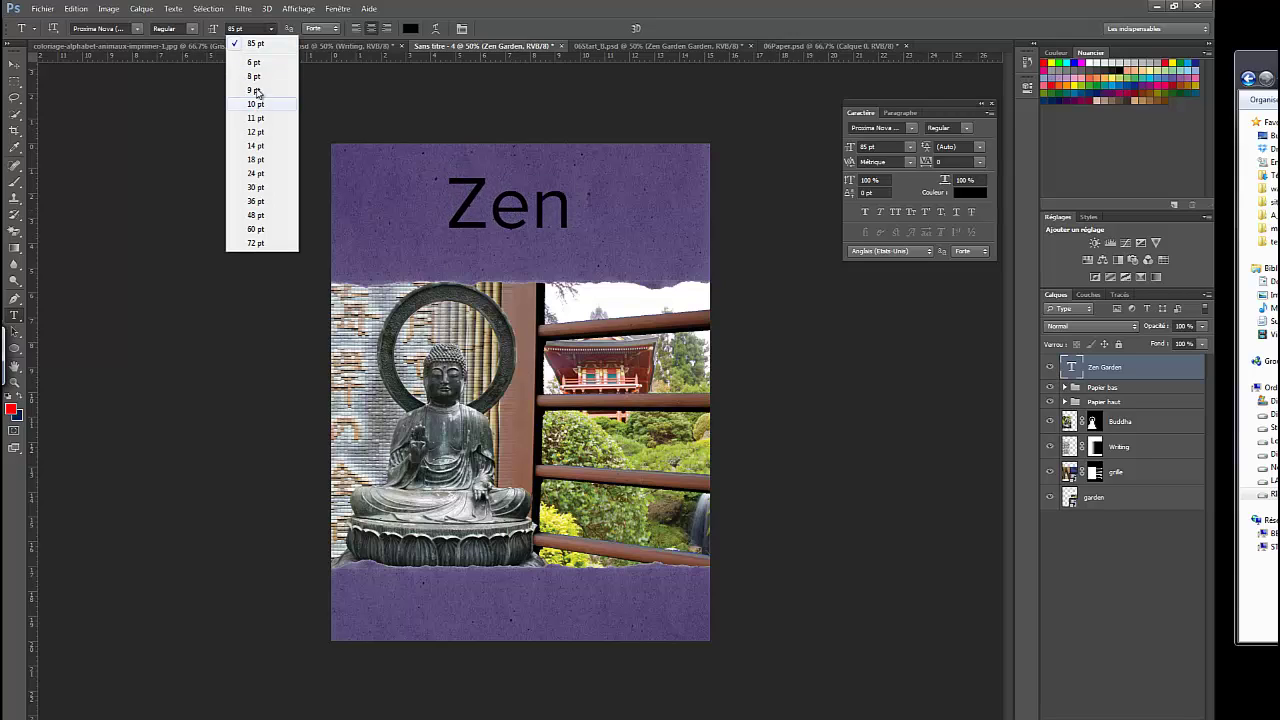
pyautogui.click(254, 28)
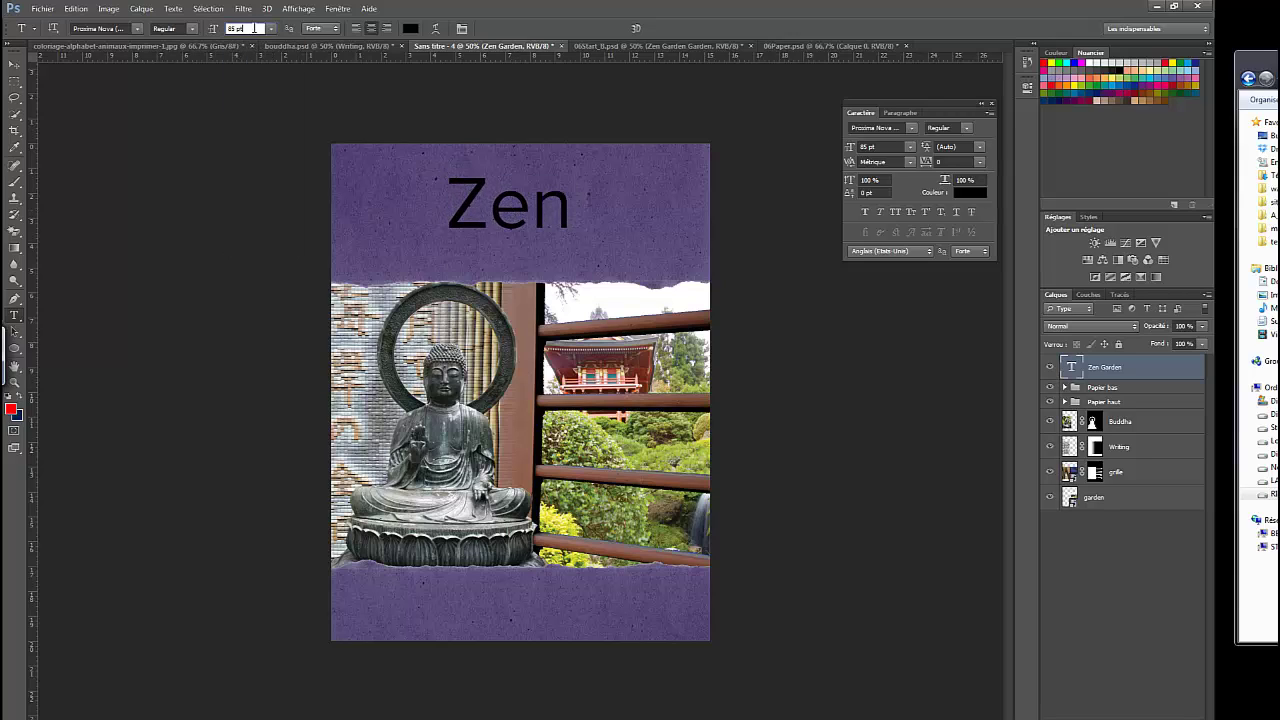
pyautogui.click(254, 28)
pyautogui.write('75')
pyautogui.click(513, 262)
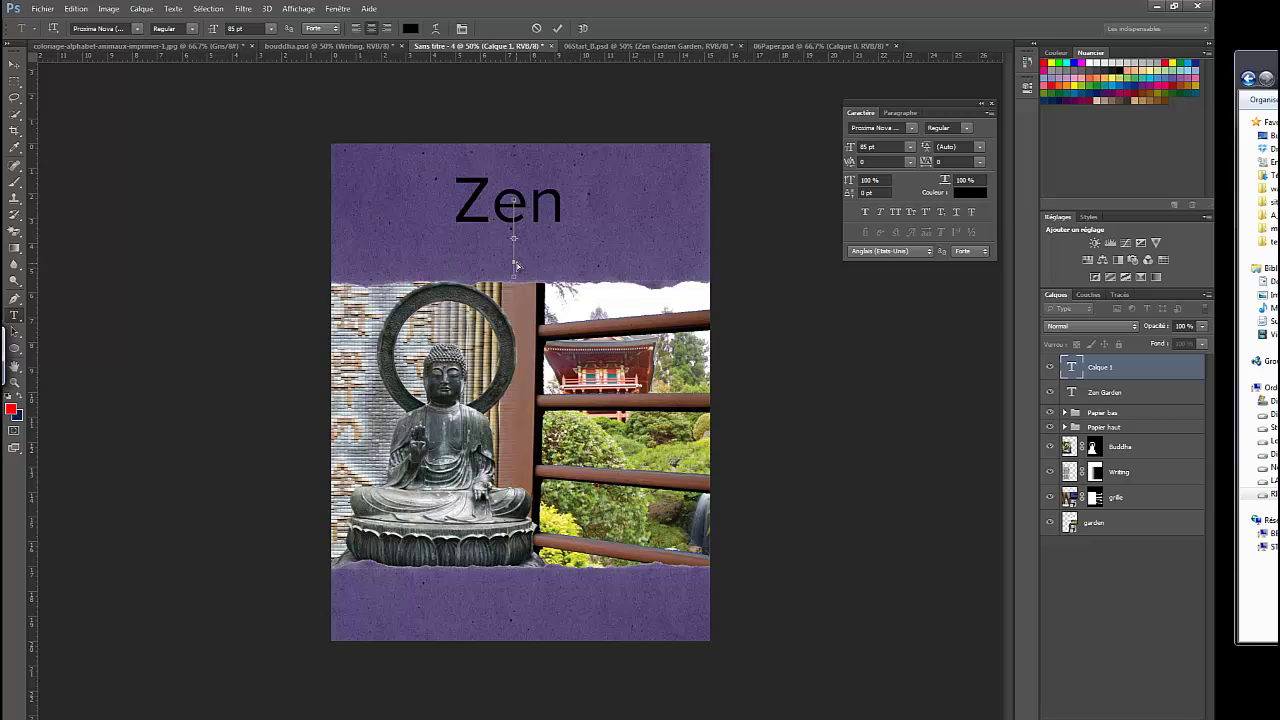
# Delete the stray empty text layer above the Zen Garden layer
pyautogui.click(1142, 390)
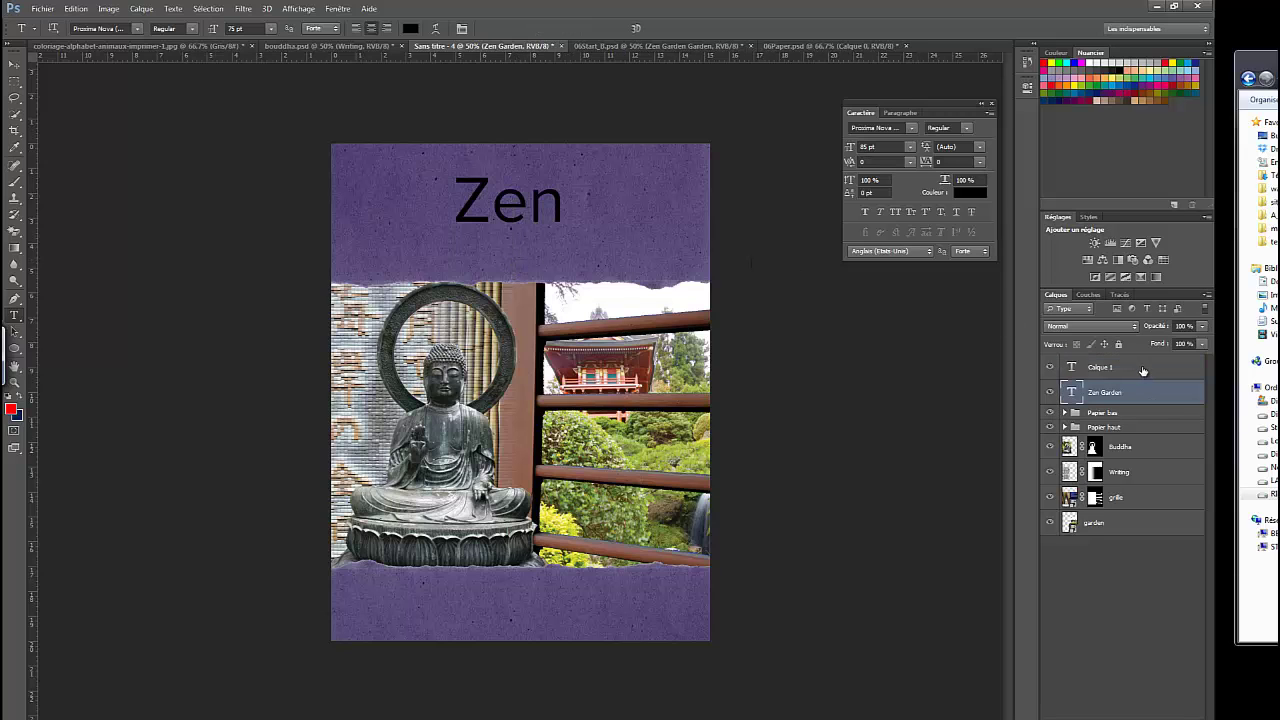
pyautogui.click(1143, 370)
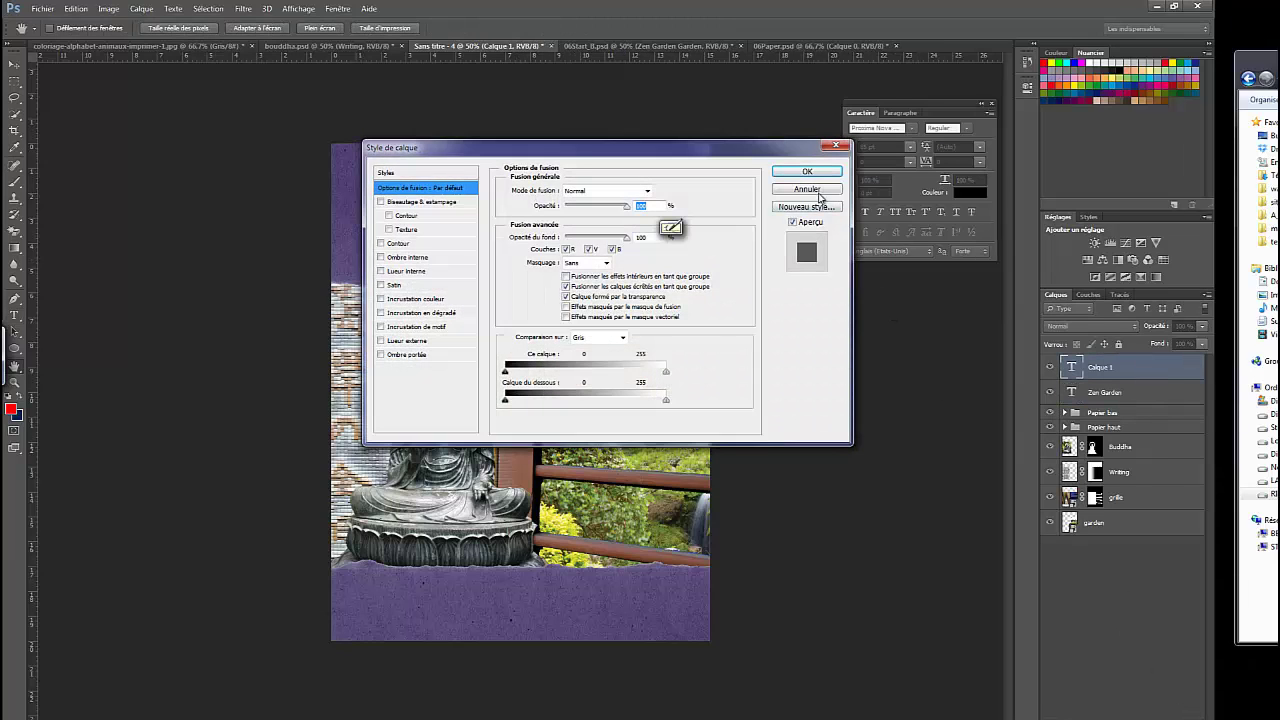
pyautogui.click(818, 192)
pyautogui.moveTo(1157, 366); pyautogui.dragTo(1188, 710)
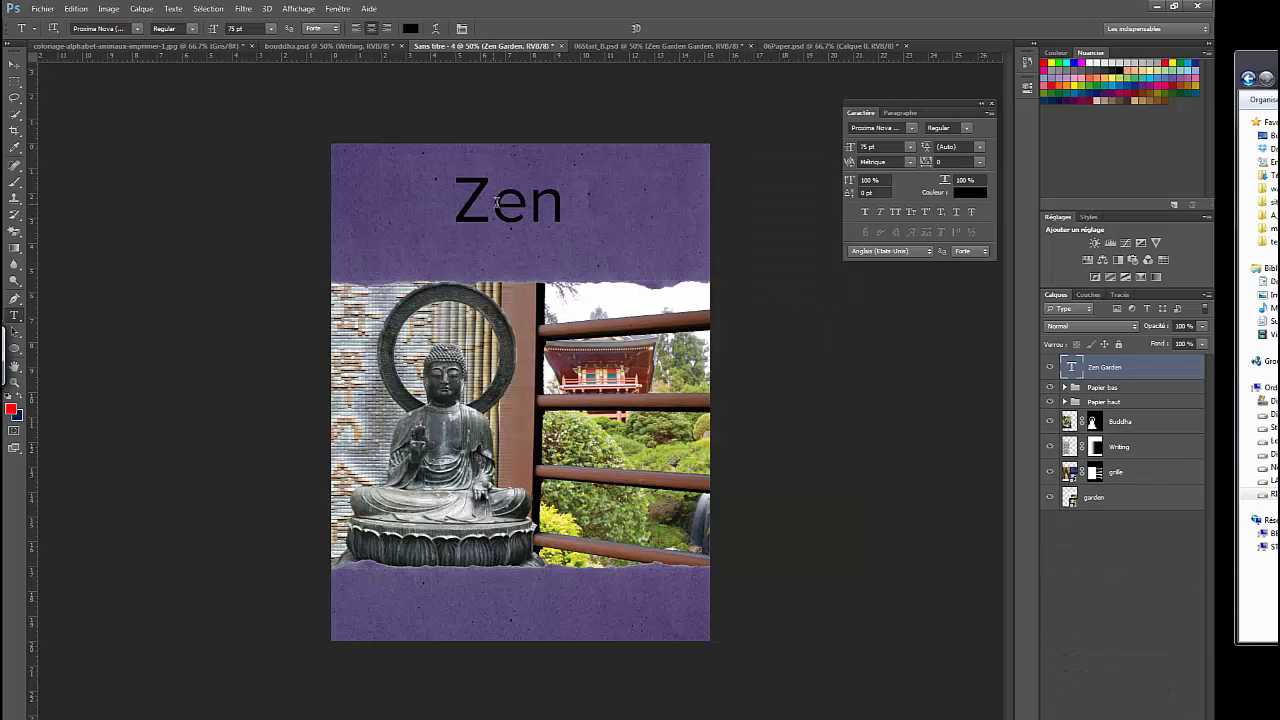
# Undo the title edits back to the state before the first text frame was drawn
pyautogui.hotkey('ctrl', 'z')
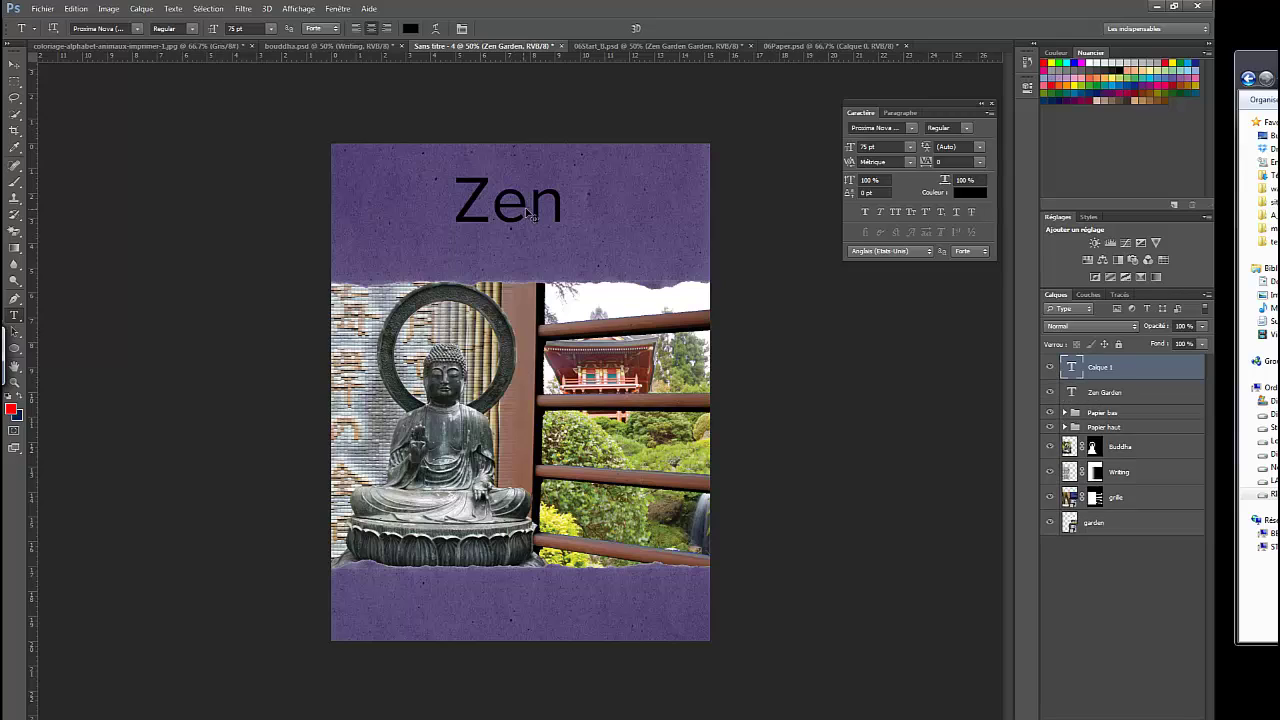
pyautogui.hotkey('ctrl', 'z')
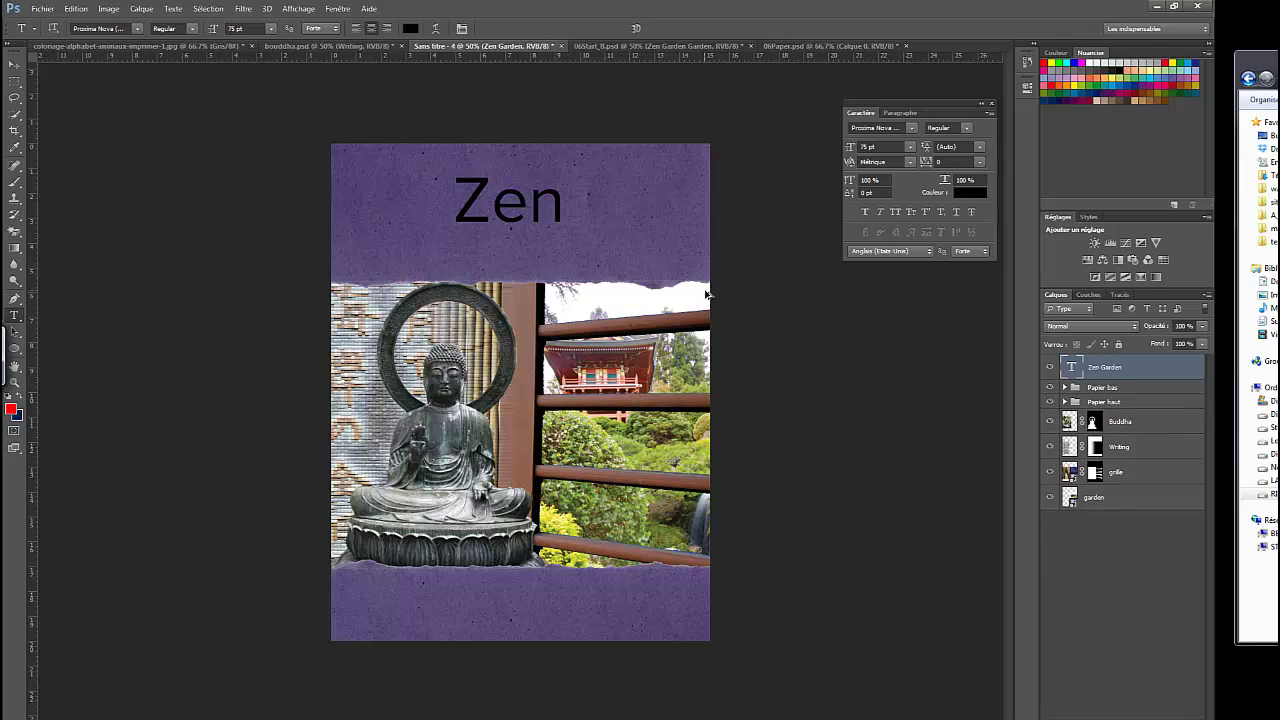
pyautogui.hotkey('ctrl', 'z')
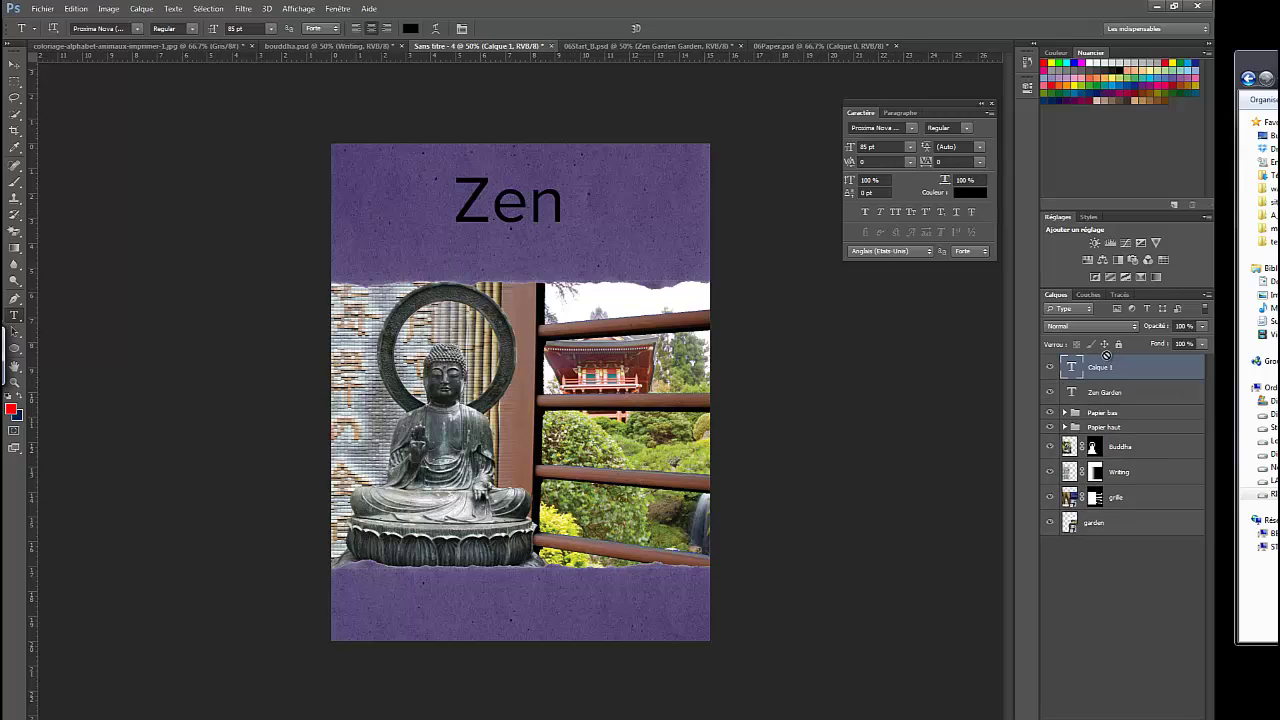
pyautogui.hotkey('ctrl', 'alt', 'z')
pyautogui.hotkey('ctrl', 'alt', 'z')
pyautogui.hotkey('ctrl', 'alt', 'z')
pyautogui.hotkey('ctrl', 'alt', 'z')
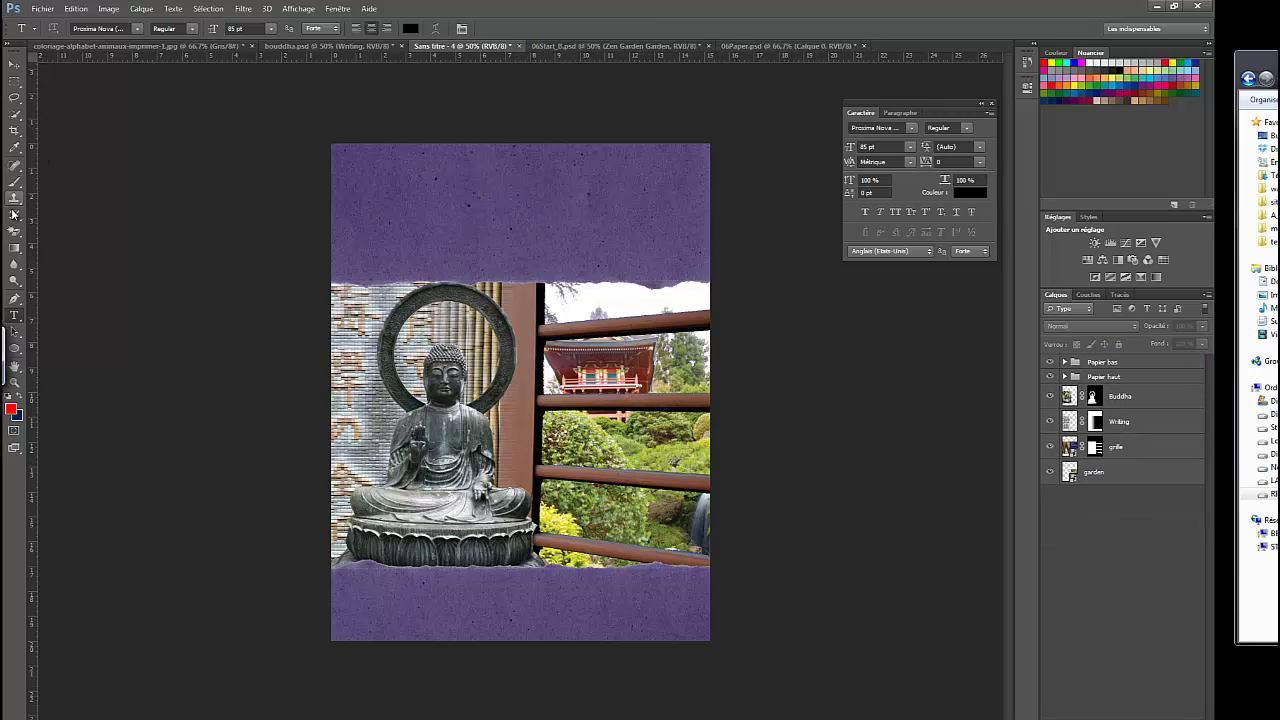
# Draw a new text frame about 14 cm wide and 4 cm high on the upper purple band and enter "Zen Garden" in it
pyautogui.moveTo(357, 162); pyautogui.dragTo(699, 270)
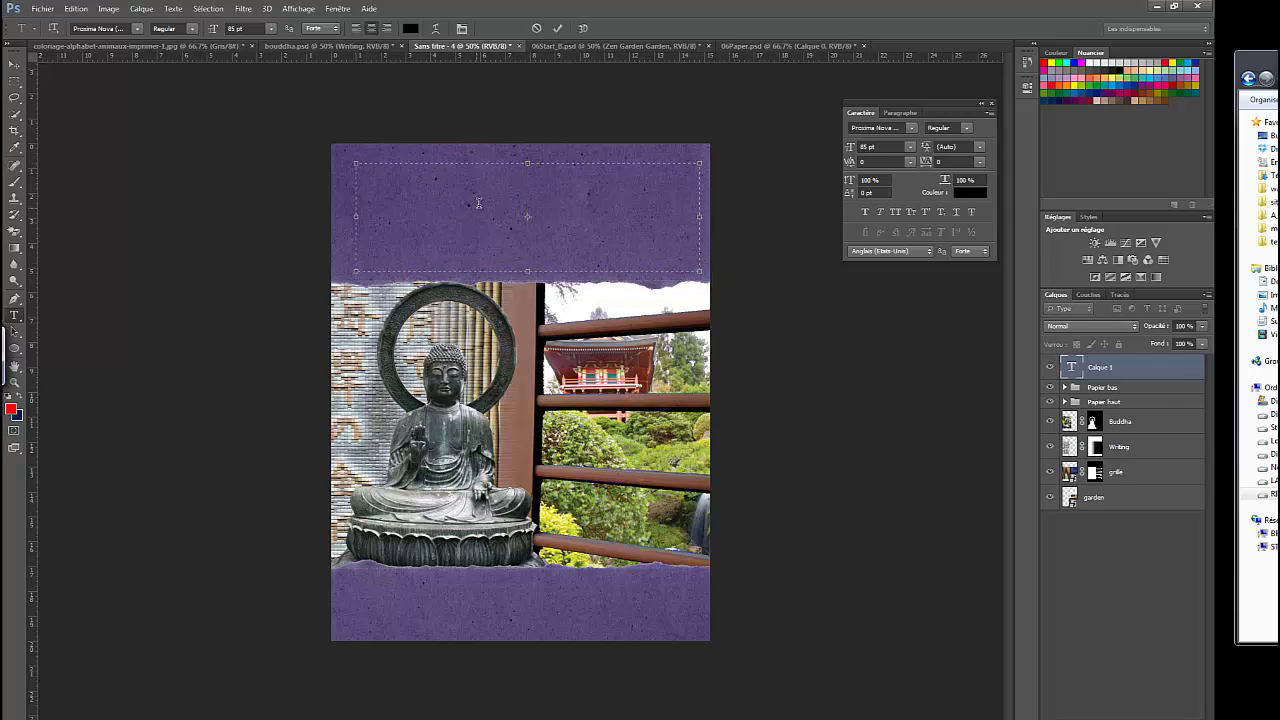
pyautogui.write('Z')
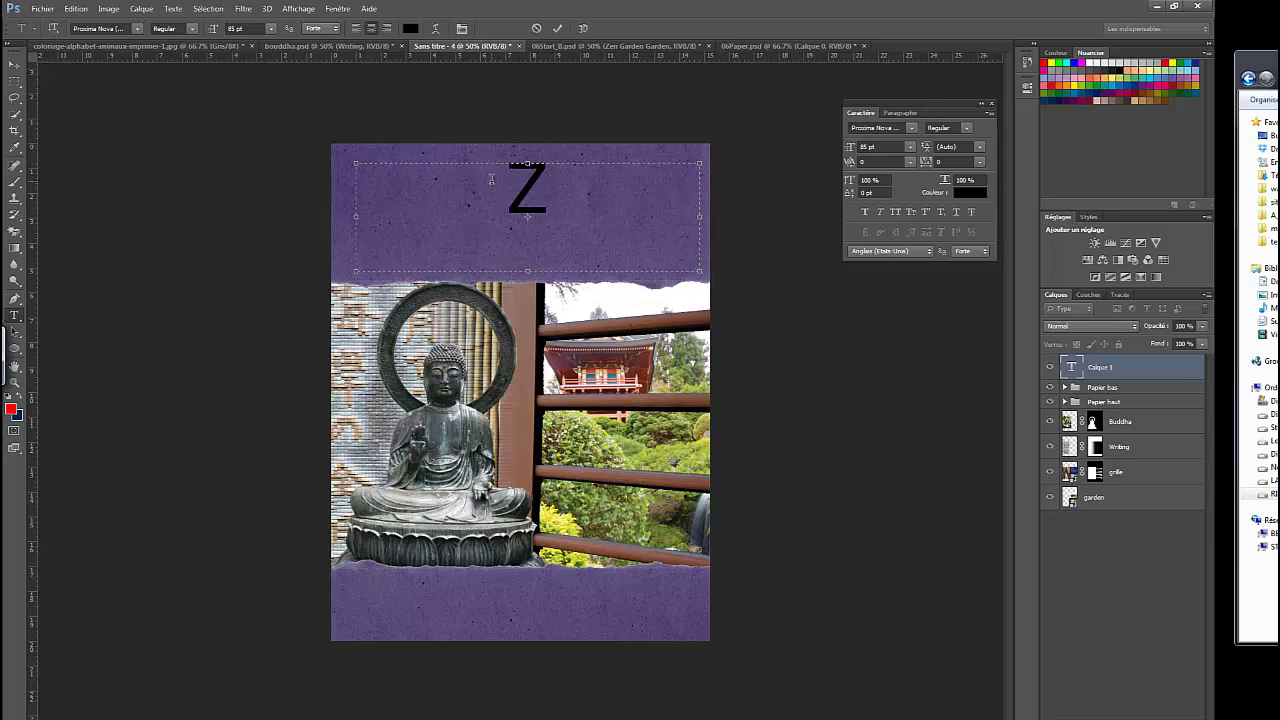
pyautogui.write('en <g')
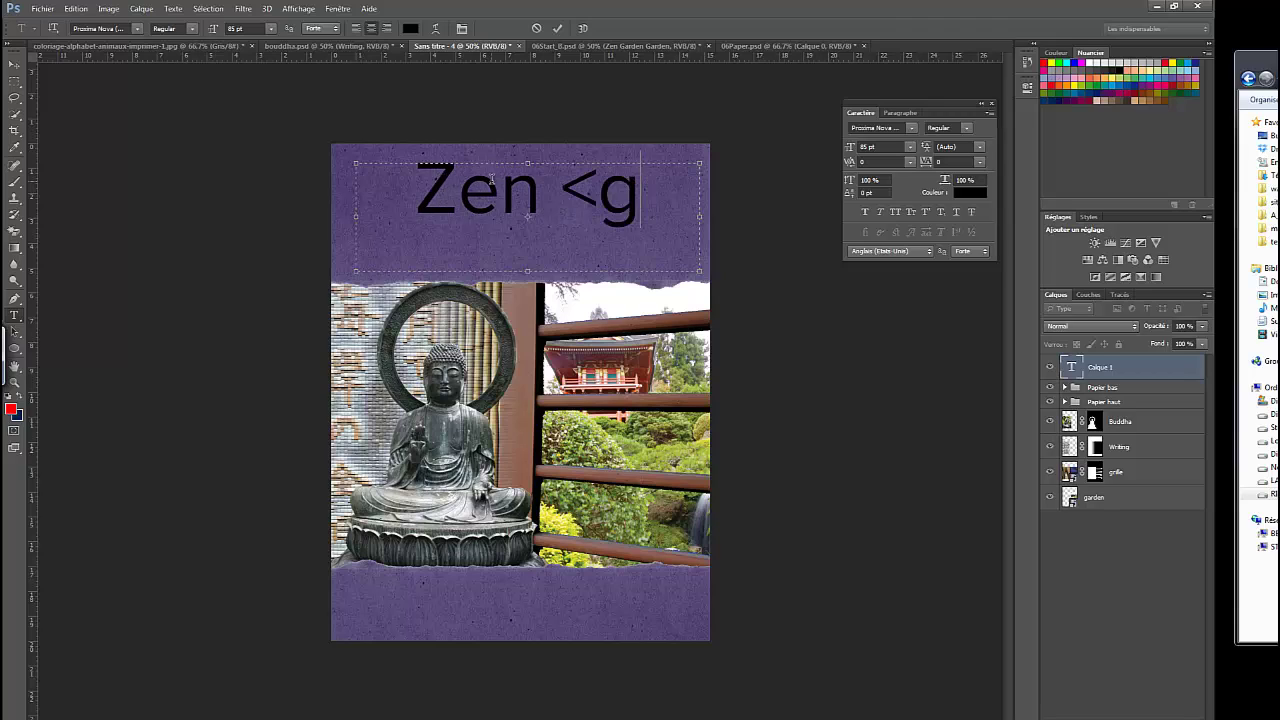
pyautogui.press('BackSpace')
pyautogui.press('BackSpace')
pyautogui.press('BackSpace')
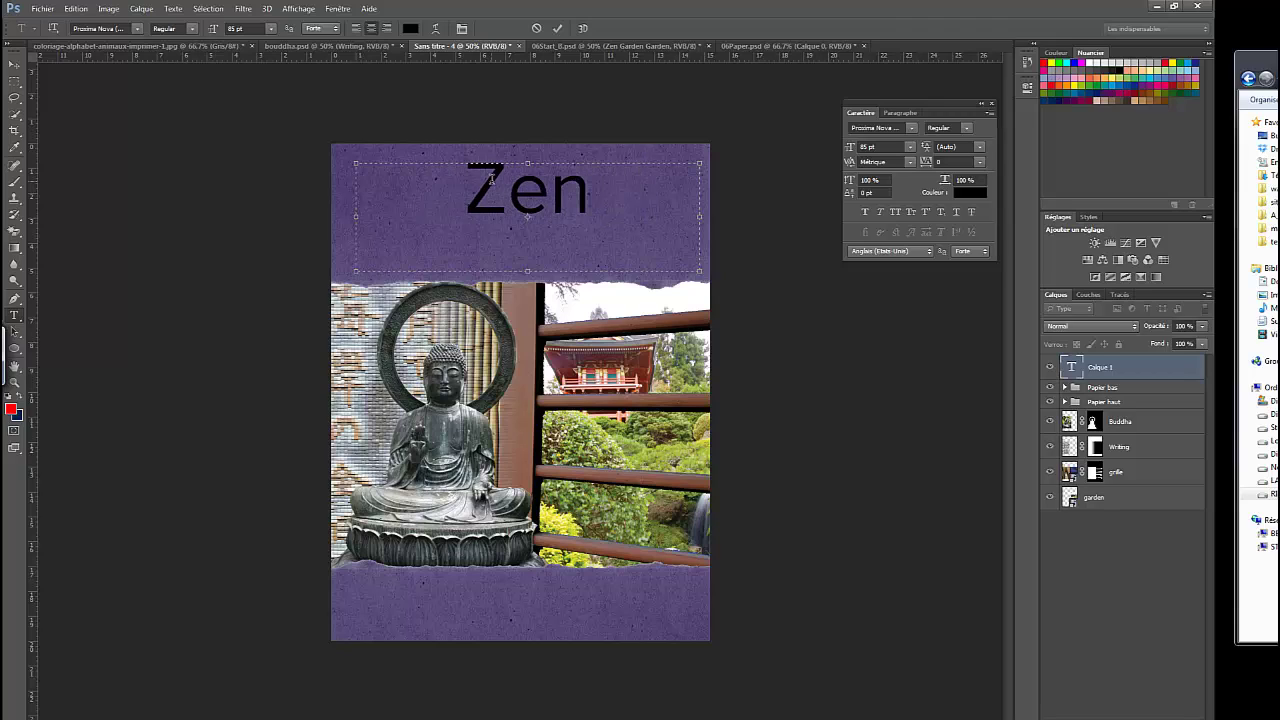
pyautogui.write('Gar')
pyautogui.hotkey('ctrl', 'z')
# Widen the title's frame past both page edges so Zen Garden fits on one line, and set all its text to 75 pt
pyautogui.moveTo(355, 217); pyautogui.dragTo(177, 216)
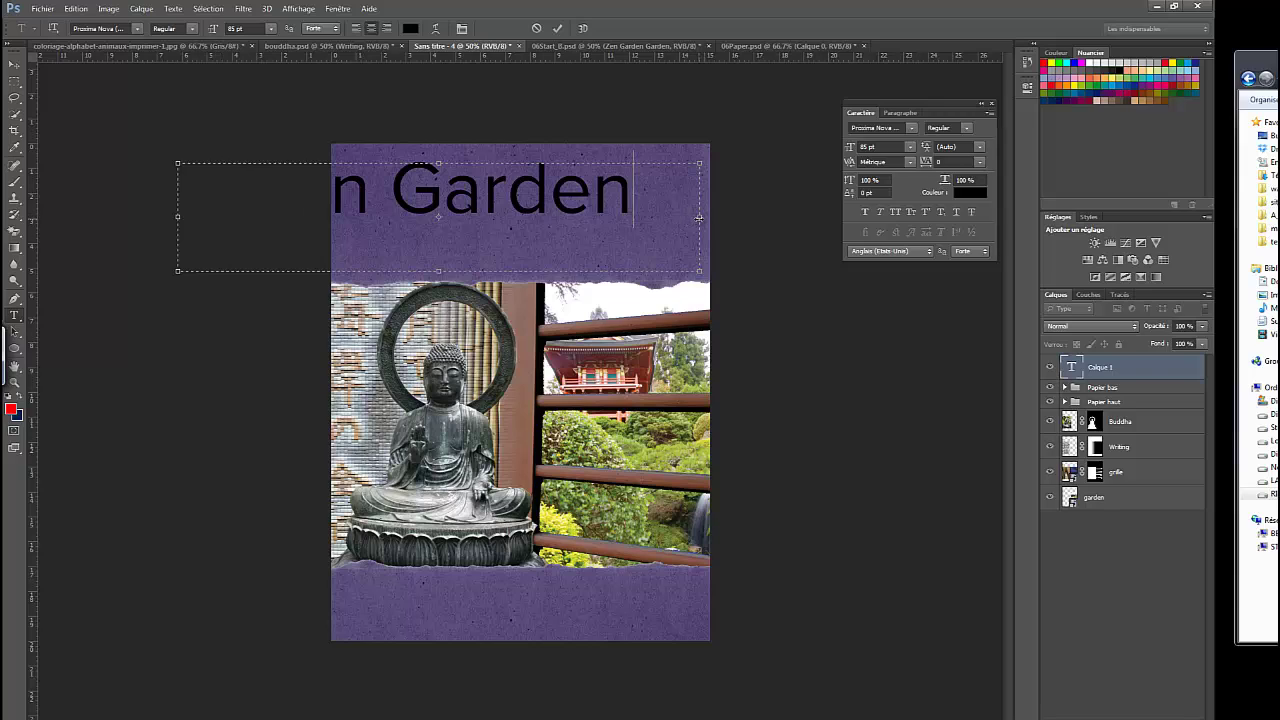
pyautogui.moveTo(699, 217); pyautogui.dragTo(818, 216)
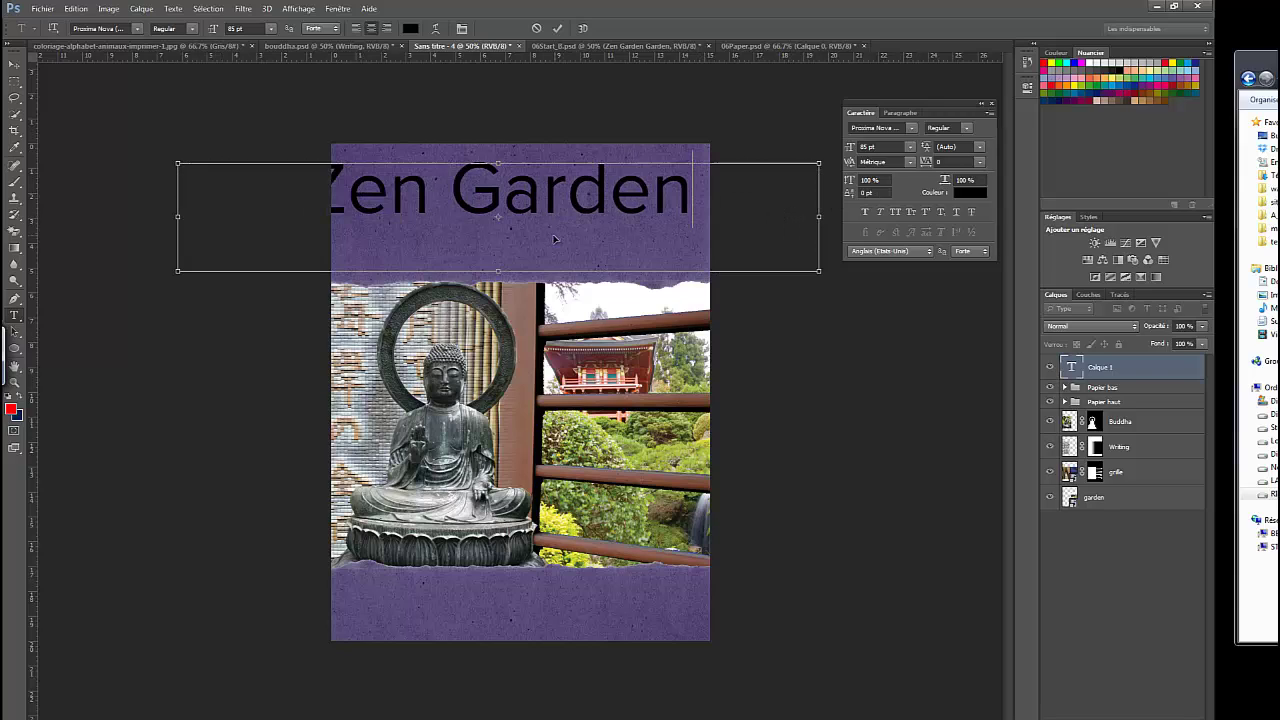
pyautogui.hotkey('ctrl', 'a')
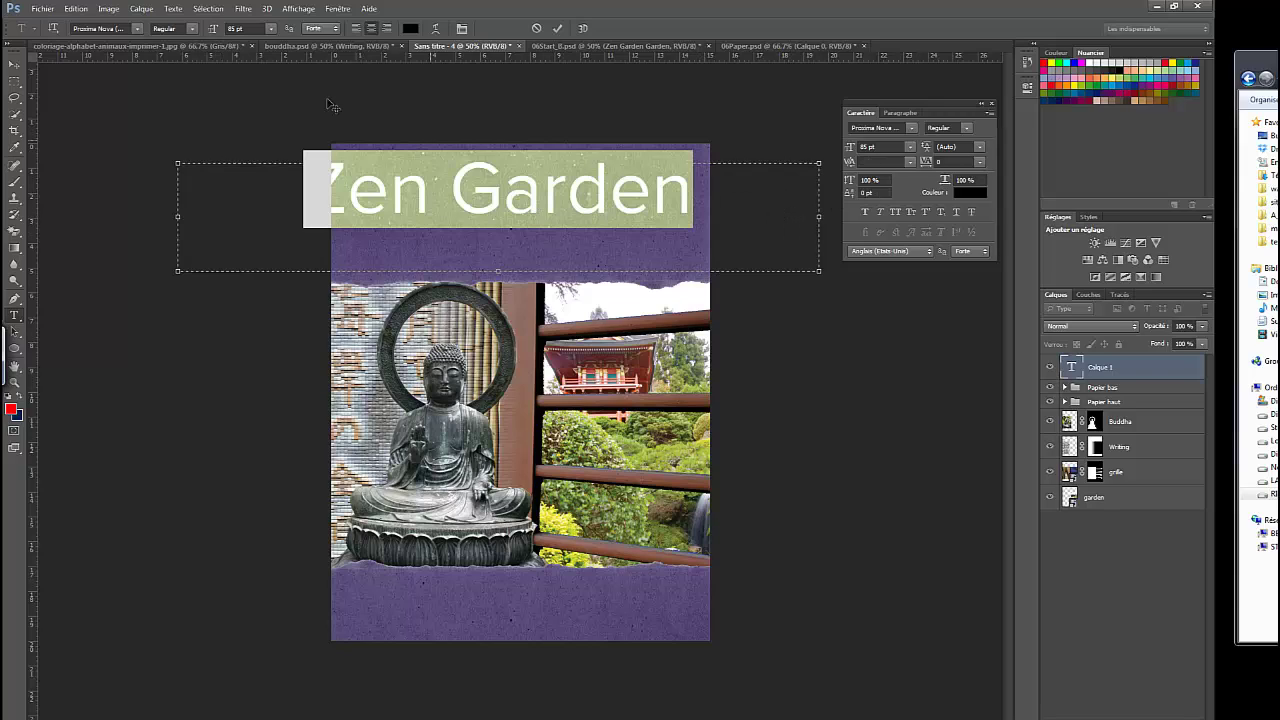
pyautogui.click(272, 28)
pyautogui.click(250, 28)
pyautogui.doubleClick(238, 28)
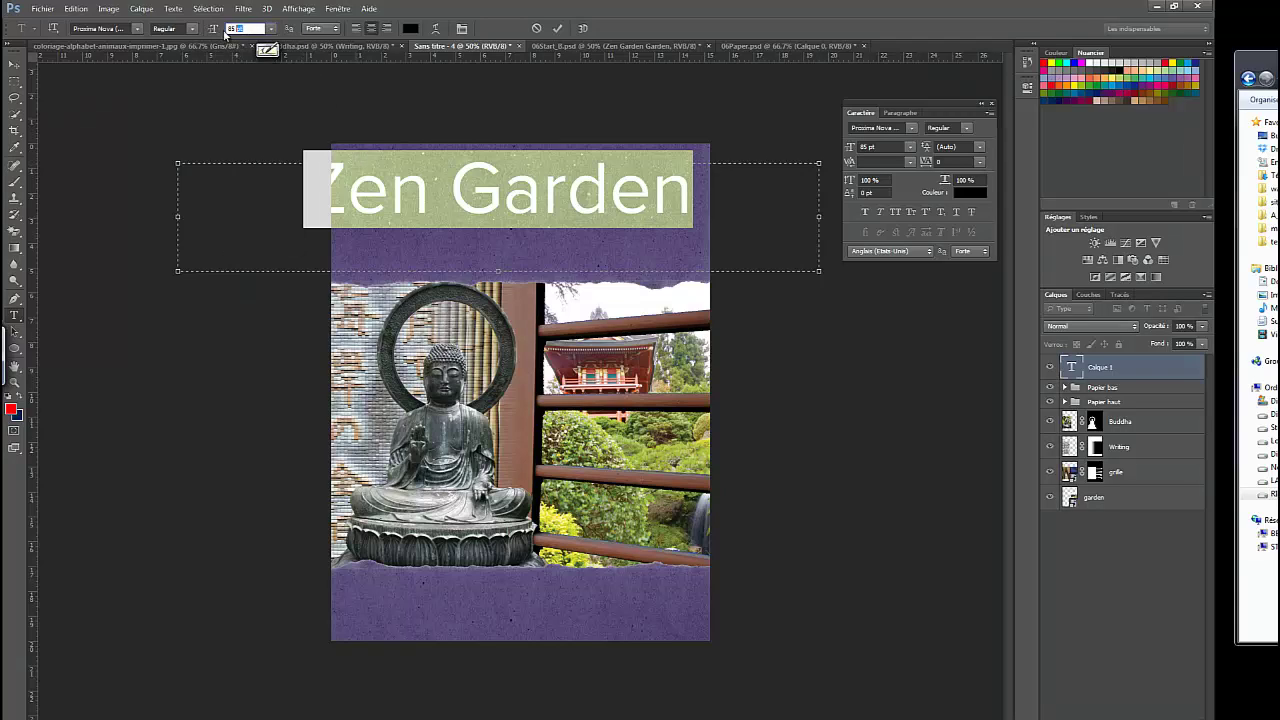
pyautogui.write('75')
pyautogui.press('Return')
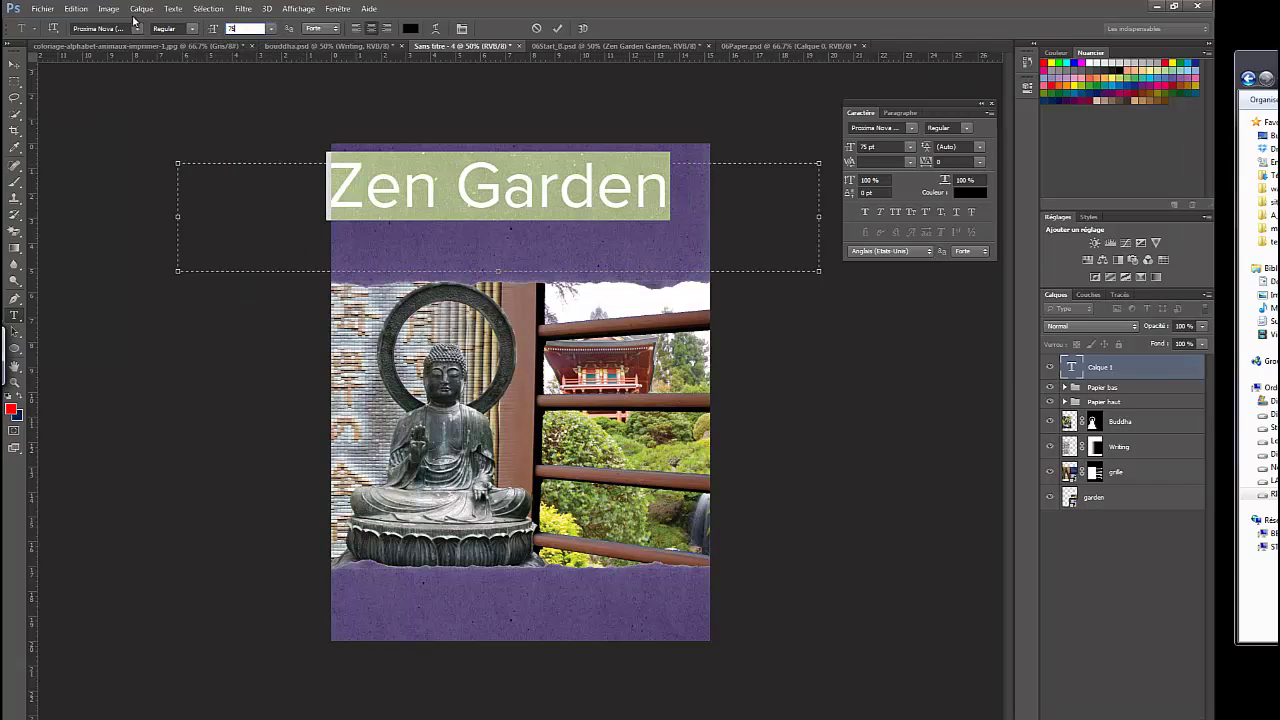
# Finish the title edit and move the Zen Garden text to the centre of the upper purple band
pyautogui.click(1161, 614)
pyautogui.click(484, 205)
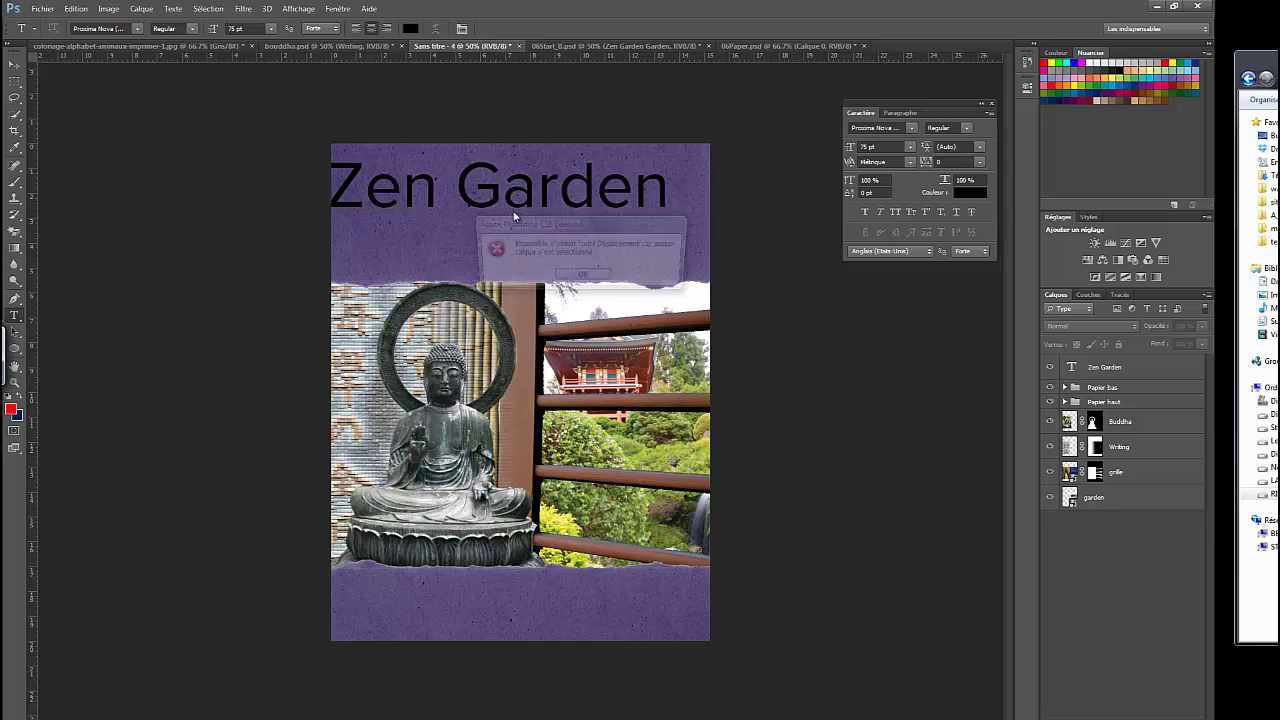
pyautogui.click(588, 277)
pyautogui.click(1130, 368)
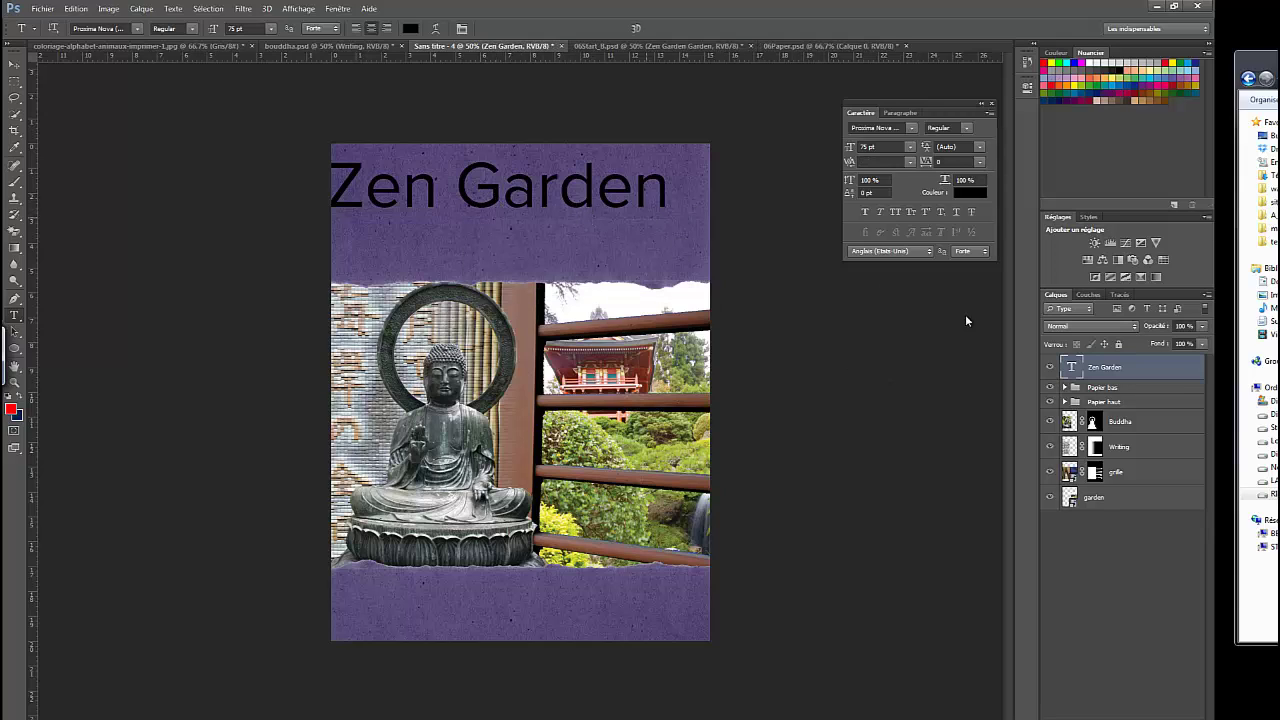
pyautogui.press('v')
pyautogui.moveTo(527, 205); pyautogui.dragTo(549, 228)
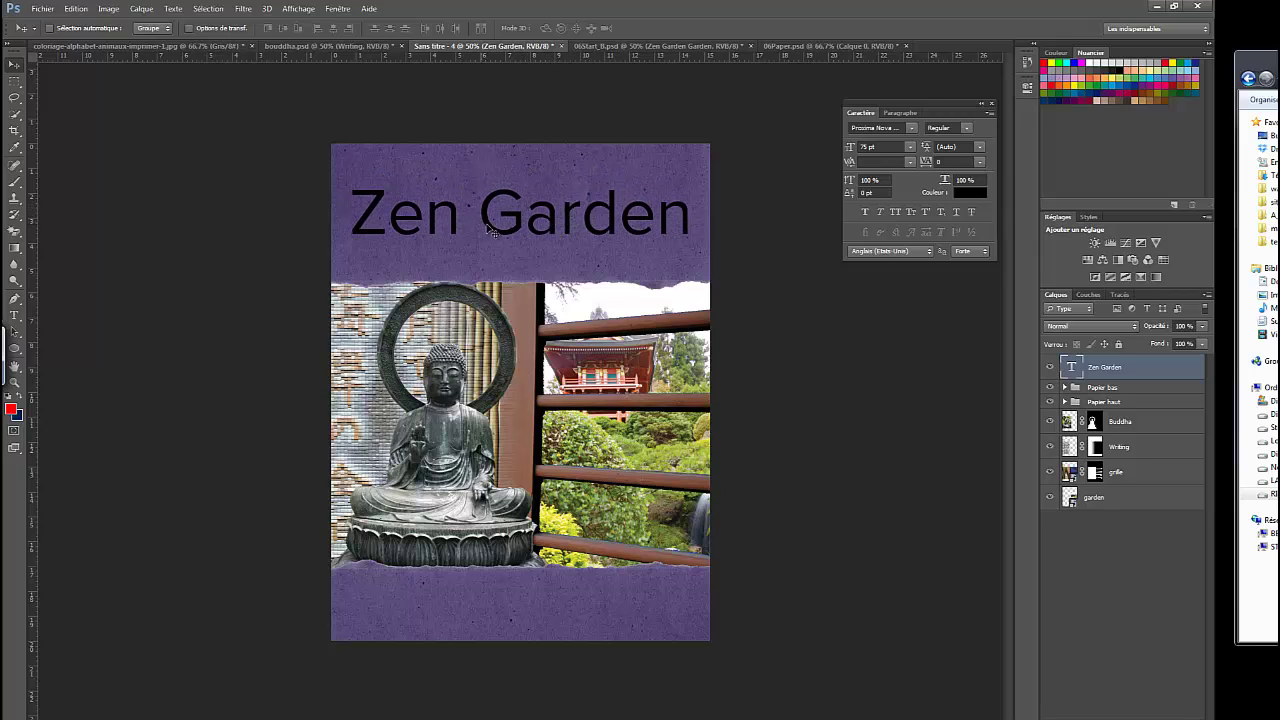
# Set the Zen Garden title's font to Minion Pro in the Bold style
pyautogui.press('t')
pyautogui.click(575, 227)
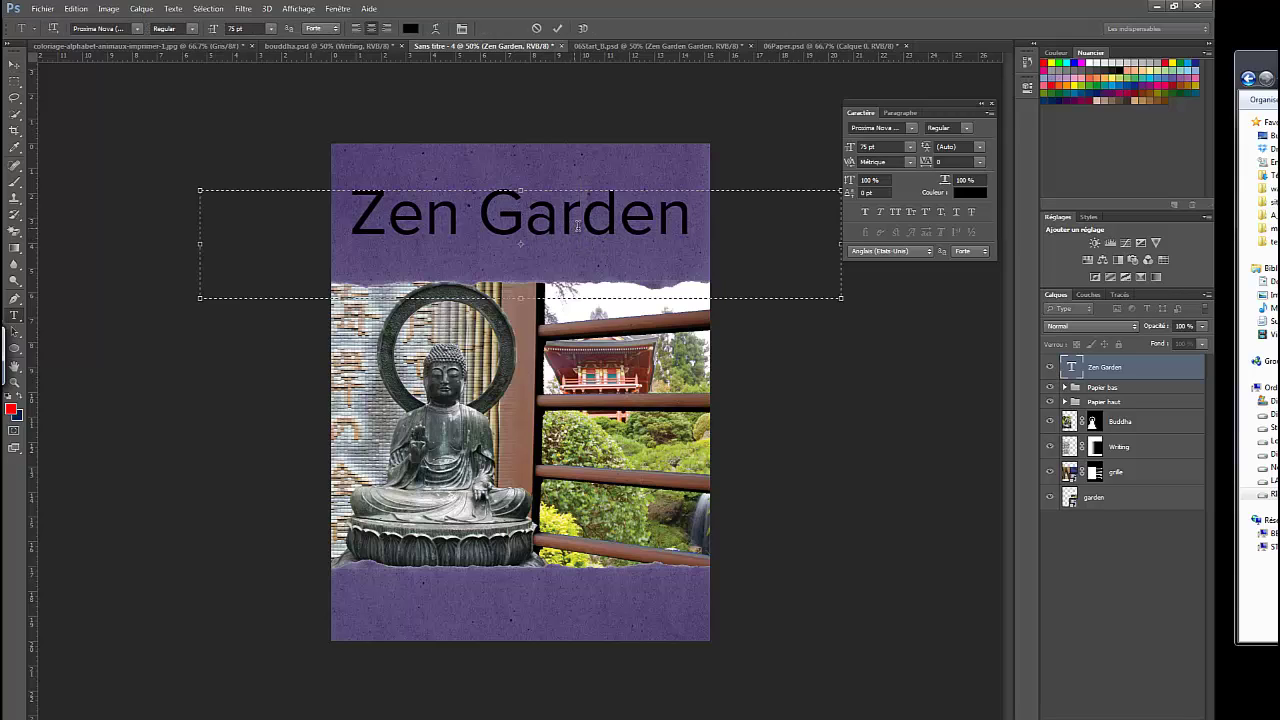
pyautogui.click(558, 29)
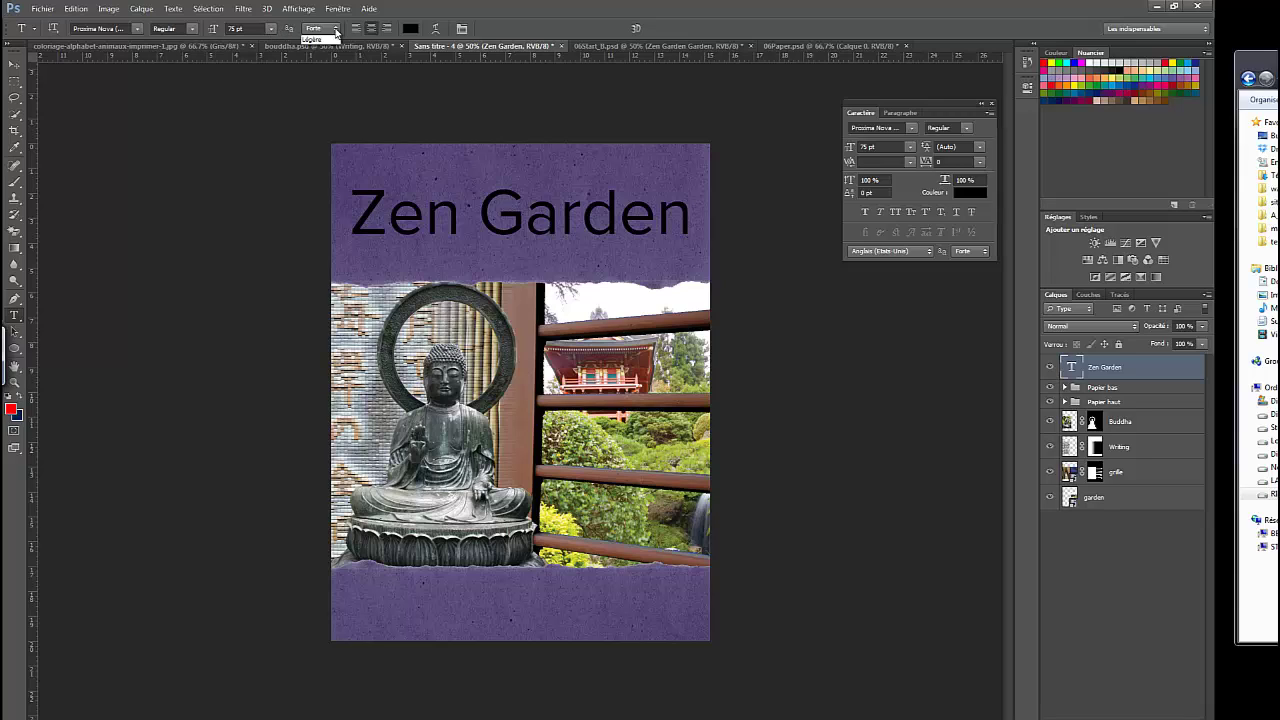
pyautogui.click(320, 29)
pyautogui.click(203, 33)
pyautogui.click(197, 31)
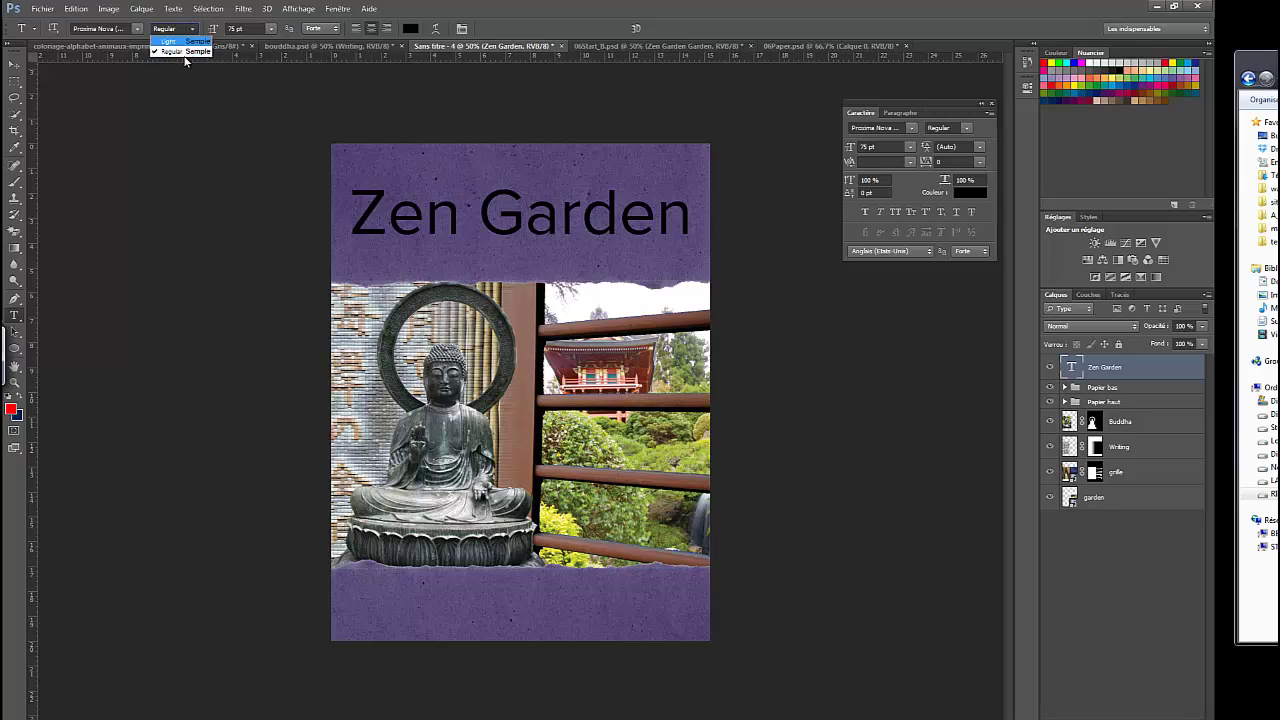
pyautogui.click(119, 28)
pyautogui.click(119, 28)
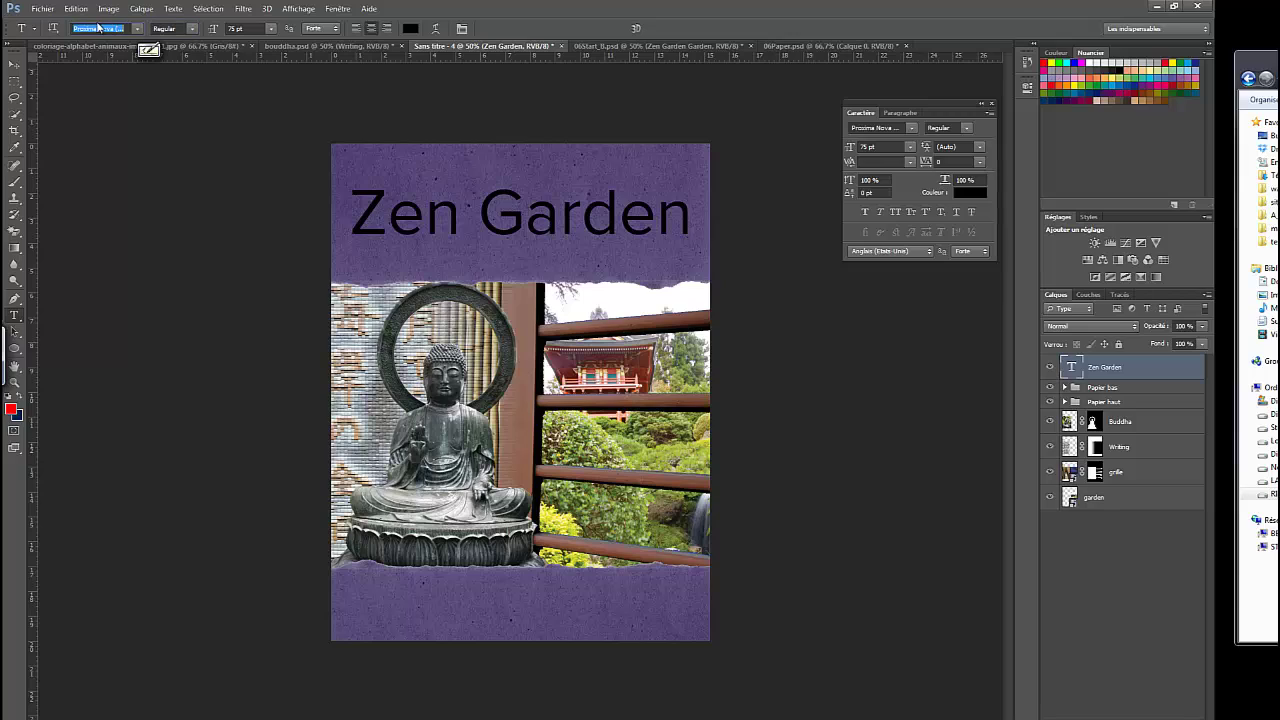
pyautogui.write('Minion Pro')
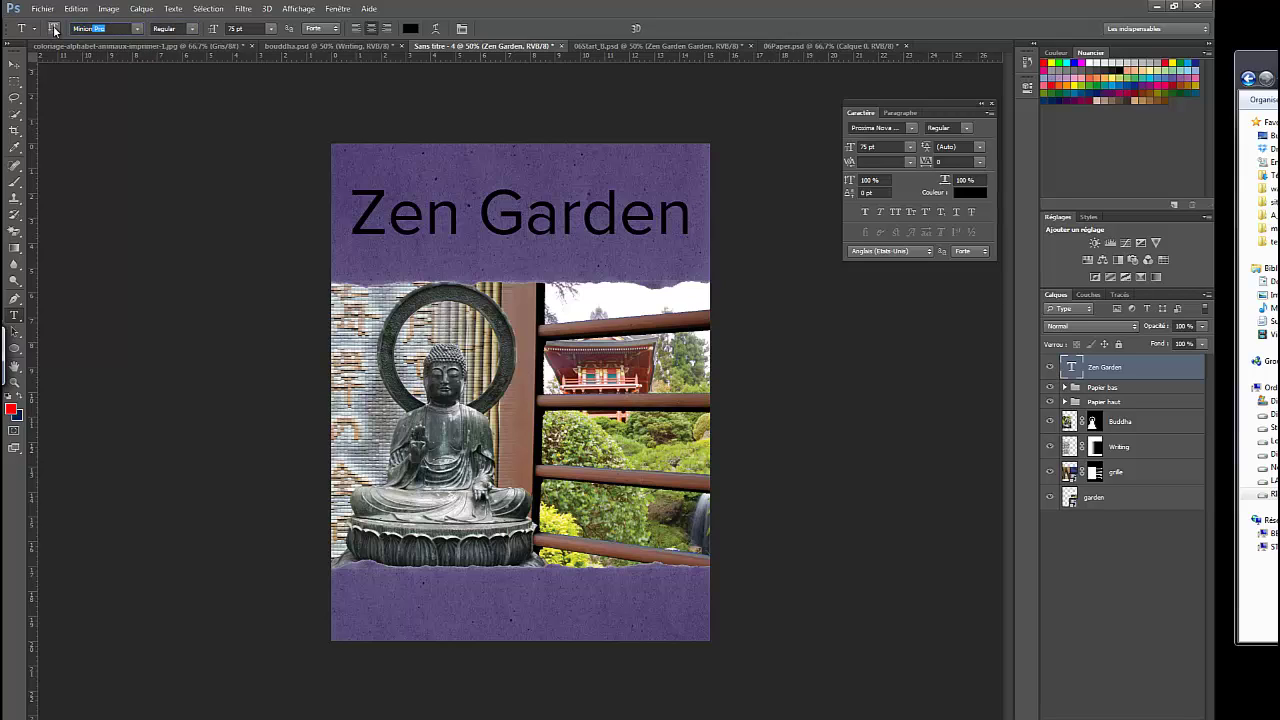
pyautogui.press('Return')
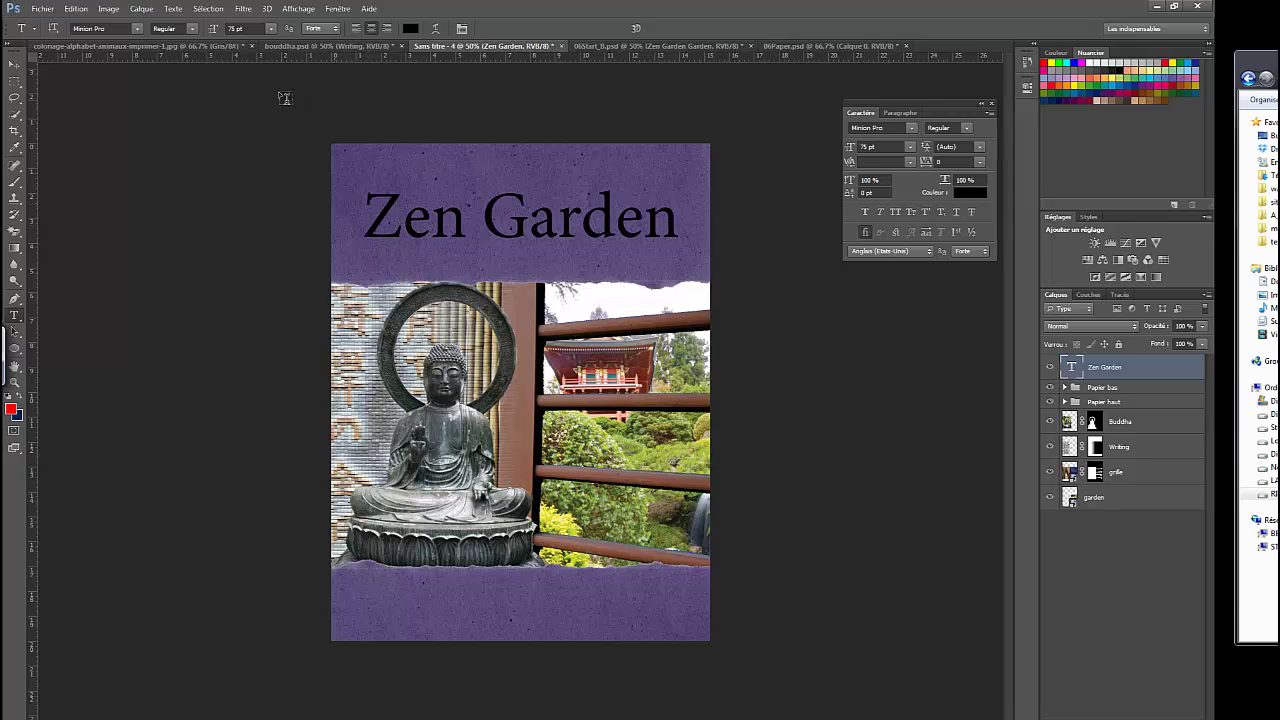
pyautogui.click(190, 30)
pyautogui.click(185, 122)
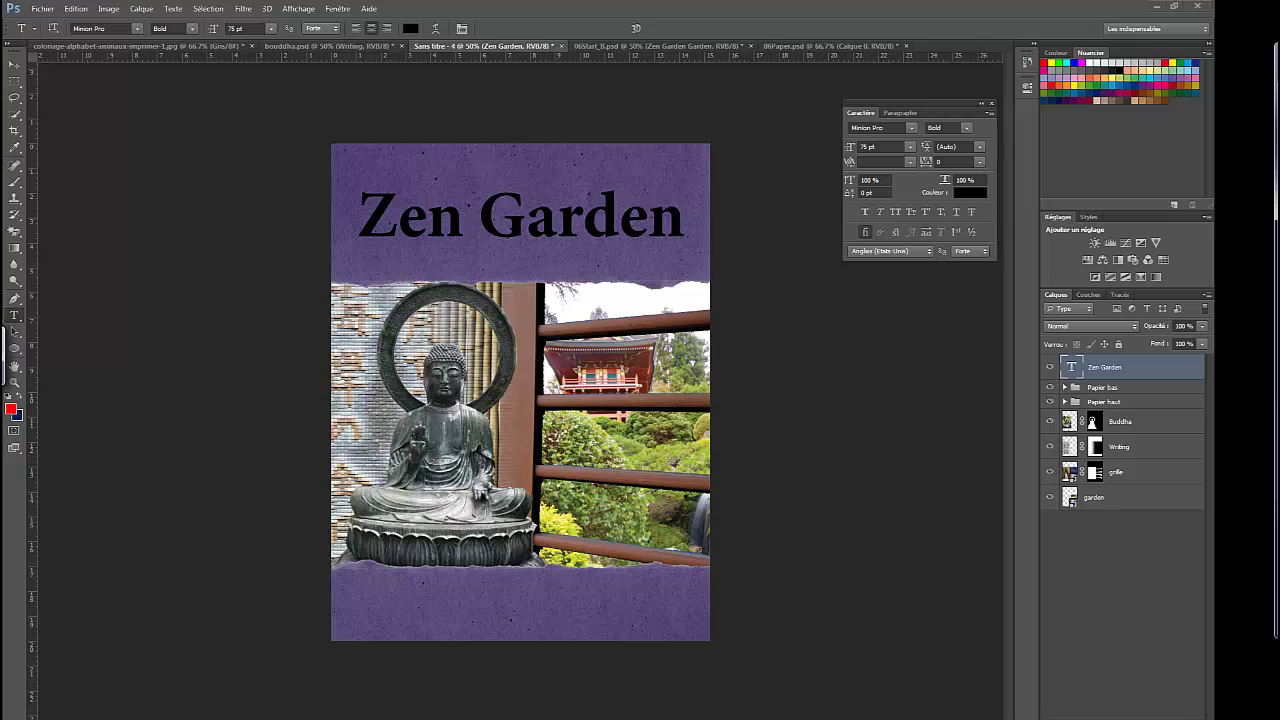
# Place the 06Paper image over the title and clip it to the Zen Garden text layer
pyautogui.moveTo(1236, 284); pyautogui.dragTo(962, 326)
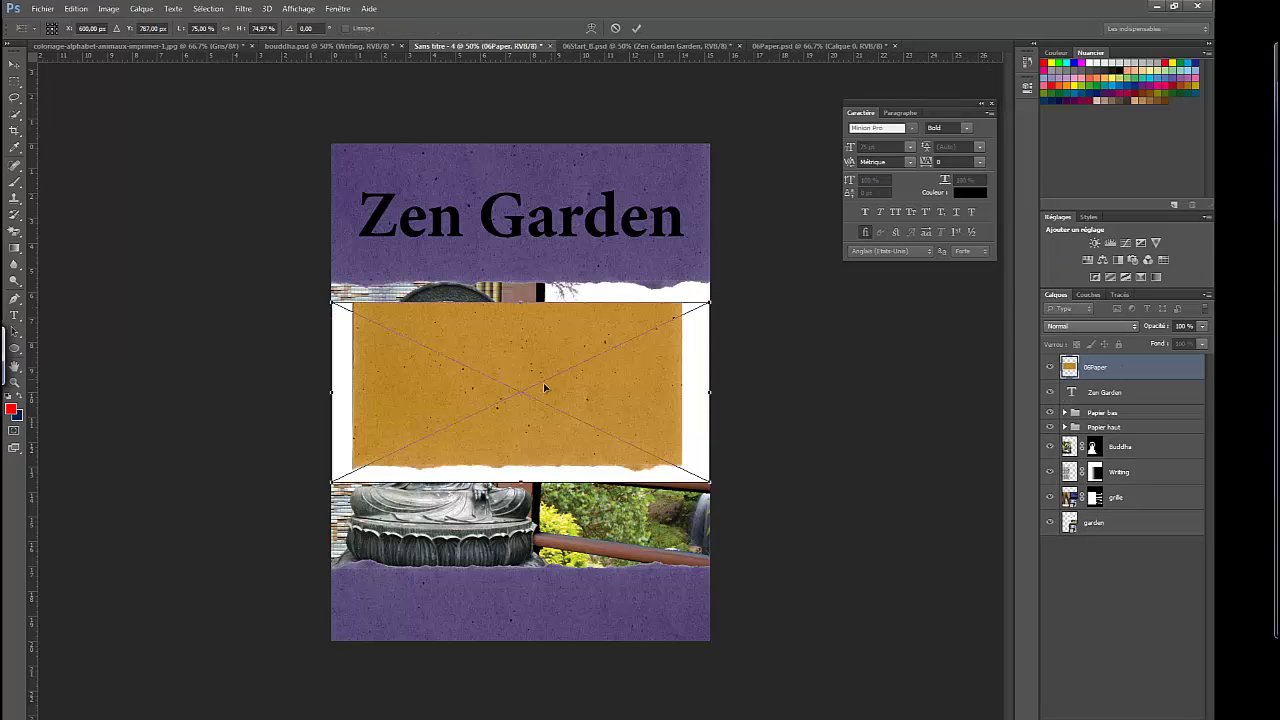
pyautogui.moveTo(563, 383); pyautogui.dragTo(568, 213)
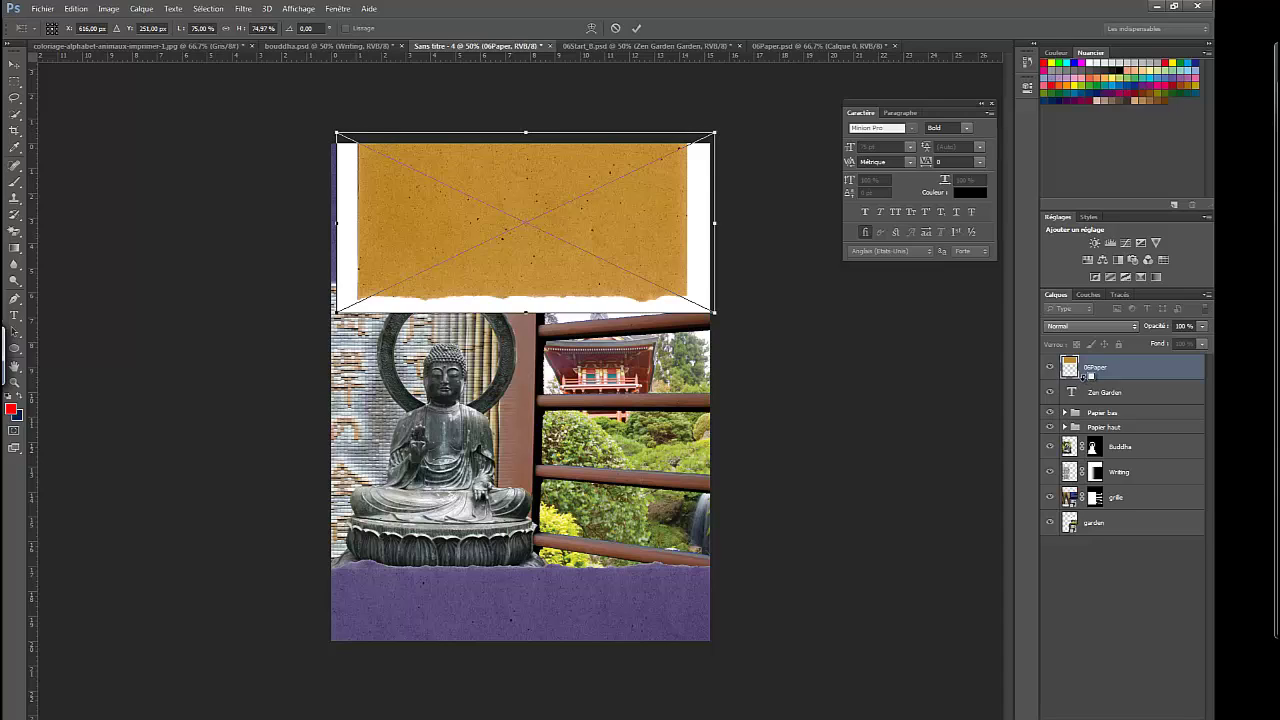
pyautogui.press('Return')
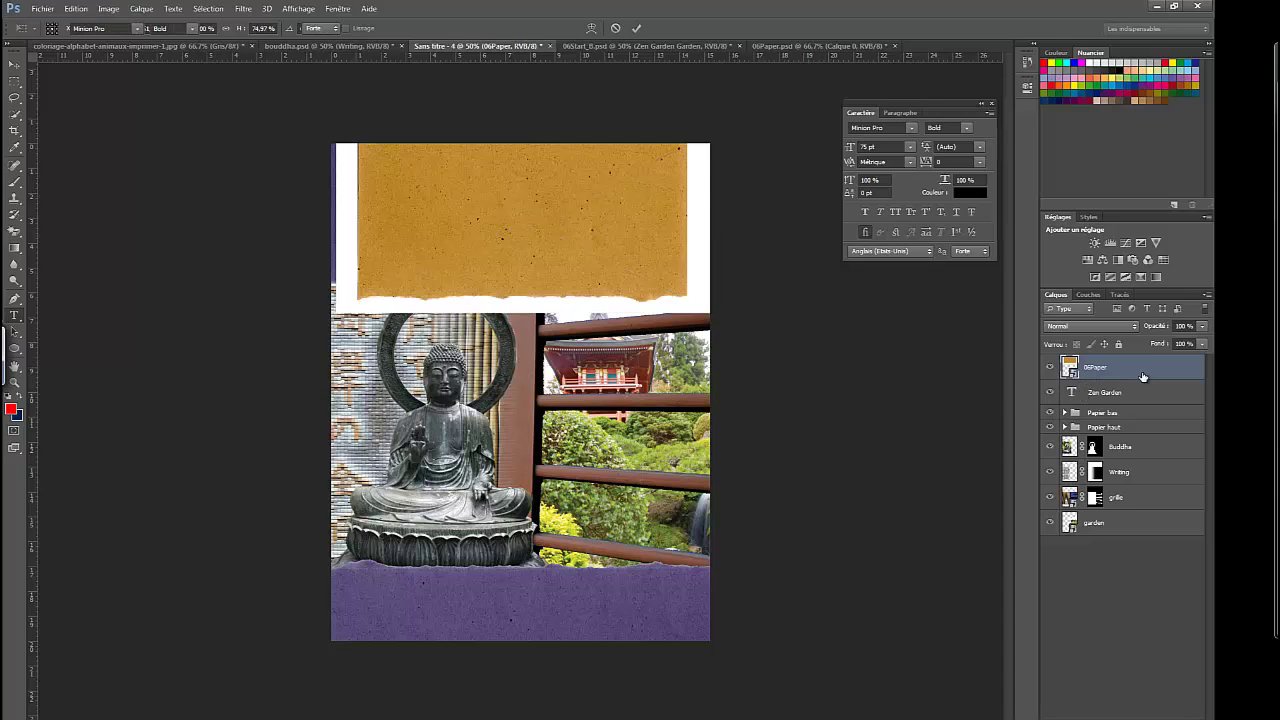
pyautogui.keyDown('alt'); pyautogui.click(1086, 380); pyautogui.keyUp('alt')
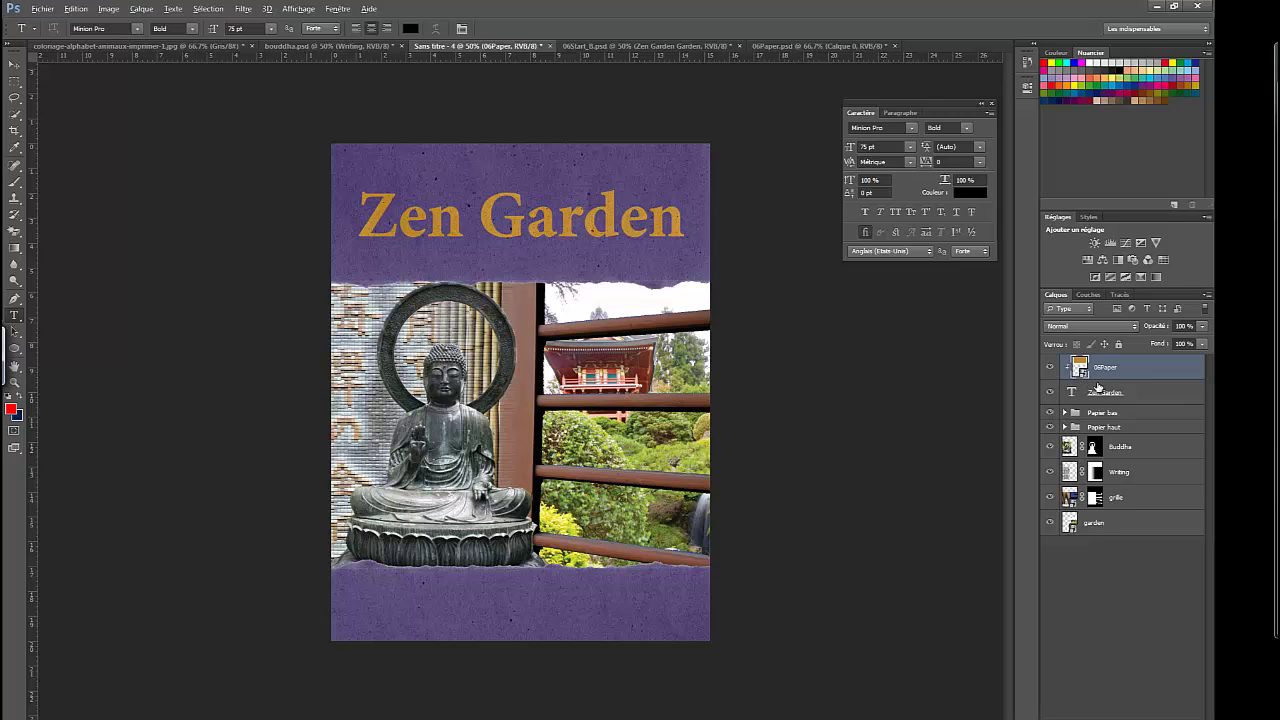
pyautogui.press('alt')
# Add a drop shadow to the Zen Garden text layer with a 20% spread and an increased distance
pyautogui.rightClick(1125, 396)
pyautogui.click(965, 238)
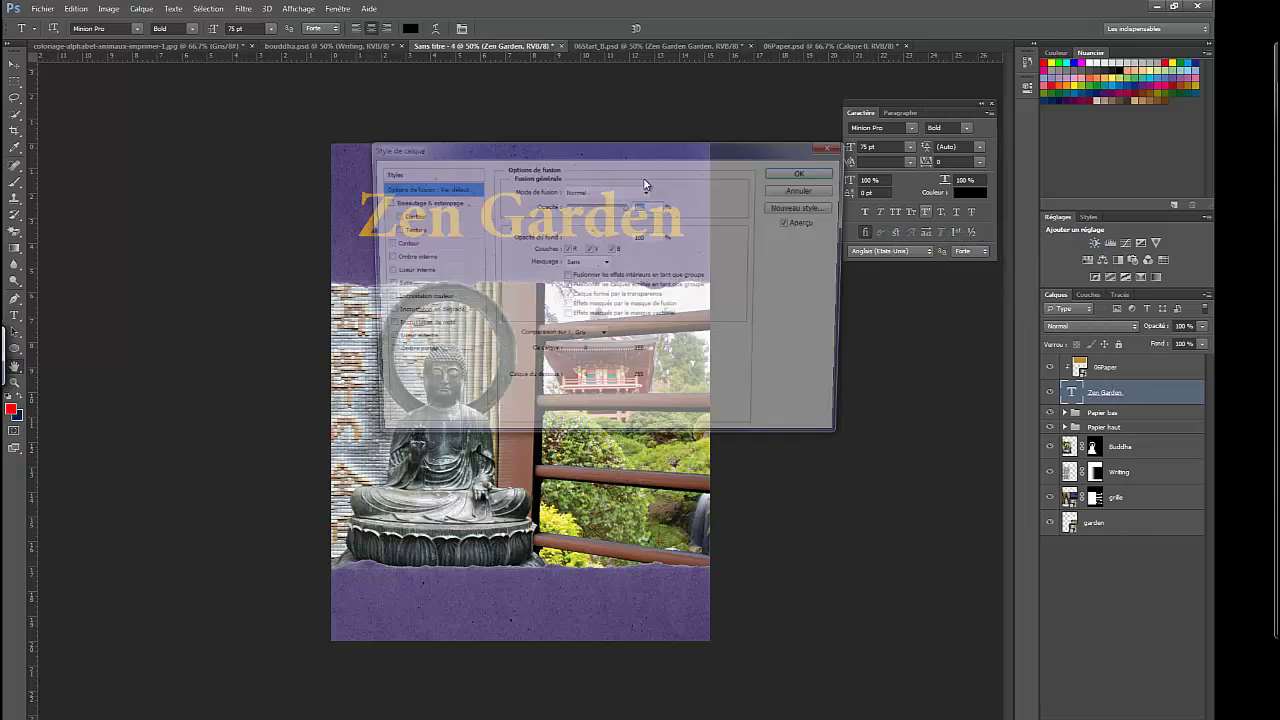
pyautogui.moveTo(528, 149); pyautogui.dragTo(893, 201)
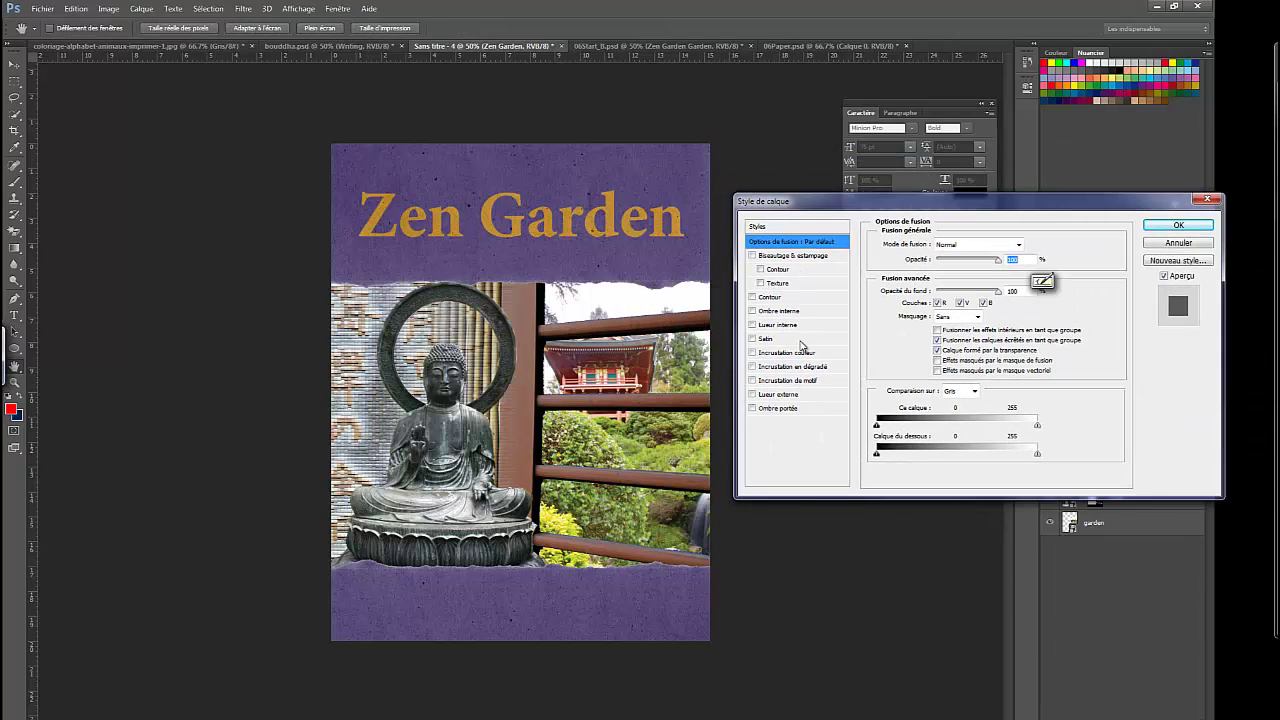
pyautogui.click(754, 412)
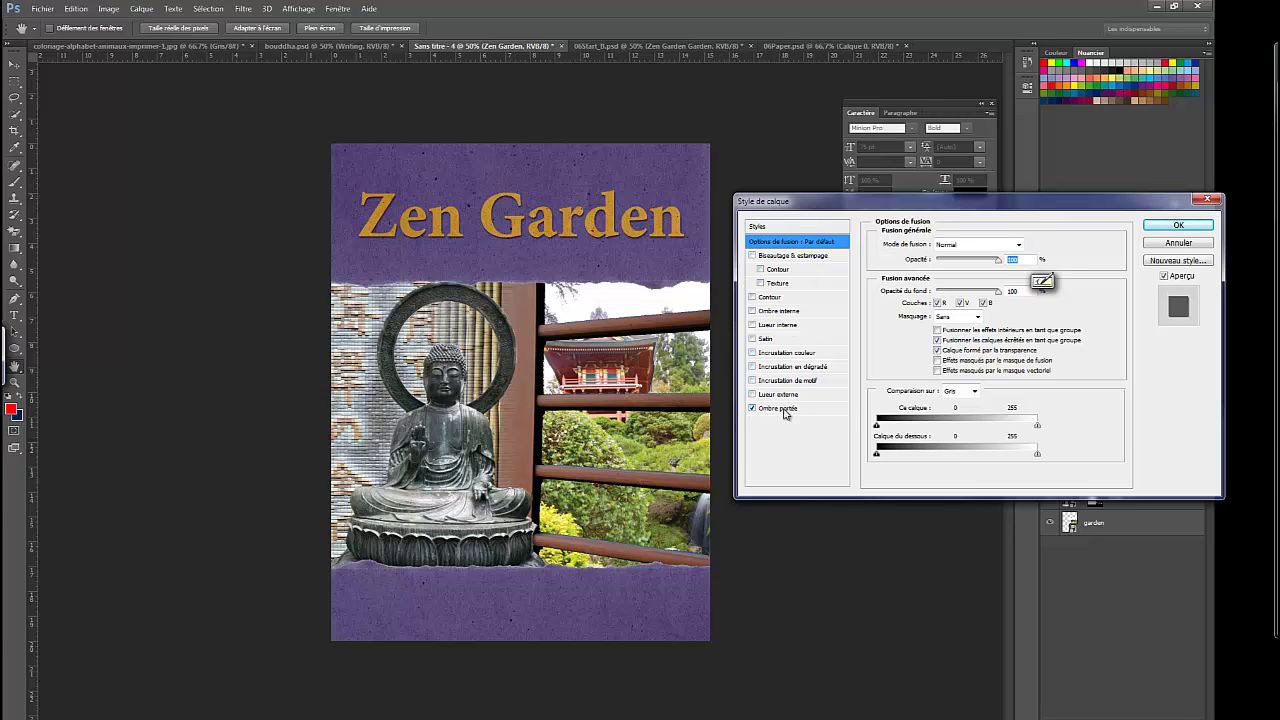
pyautogui.click(778, 410)
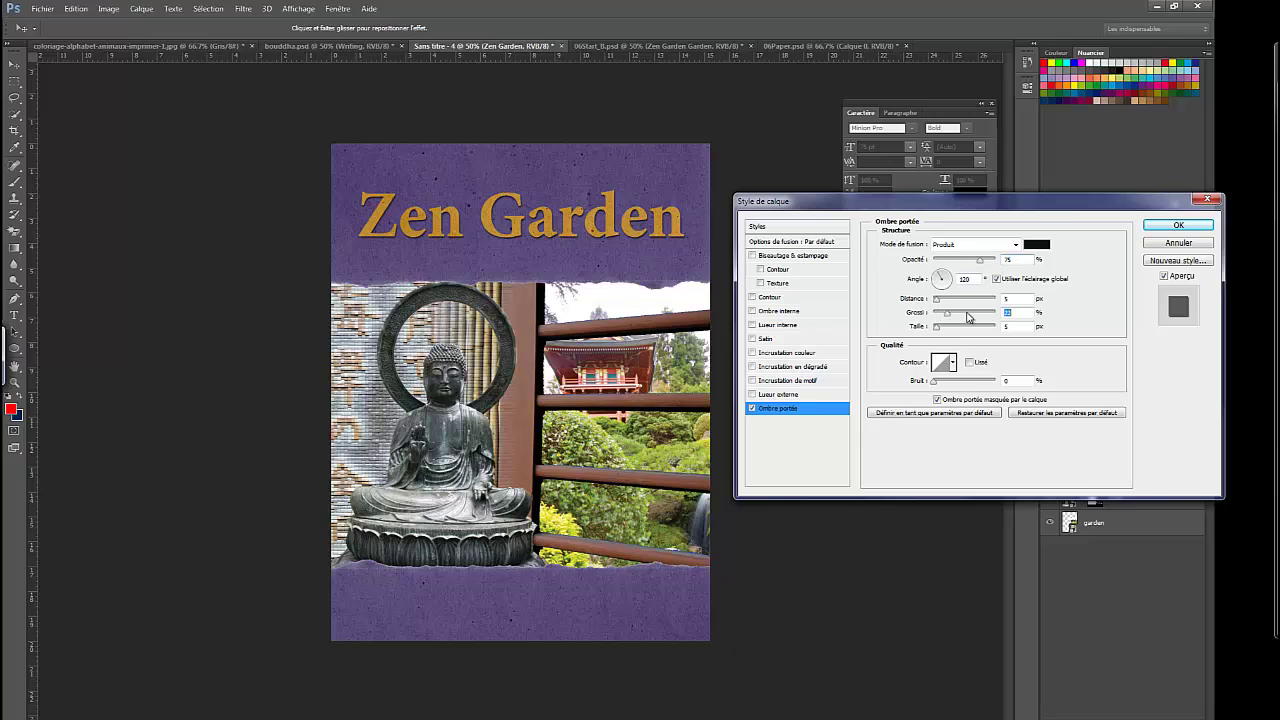
pyautogui.moveTo(937, 314); pyautogui.dragTo(942, 303)
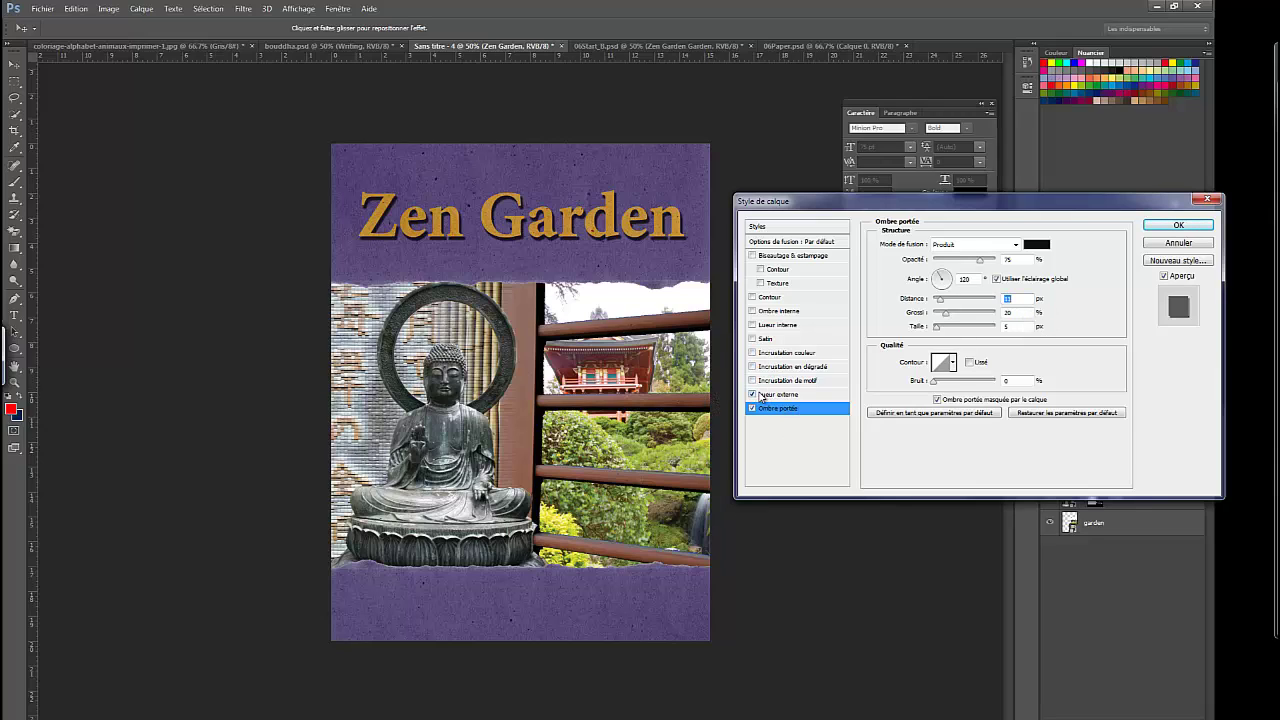
# Add an outer glow to the title, adjust its opacity, apply the layer style and deselect all layers
pyautogui.click(752, 395)
pyautogui.click(780, 395)
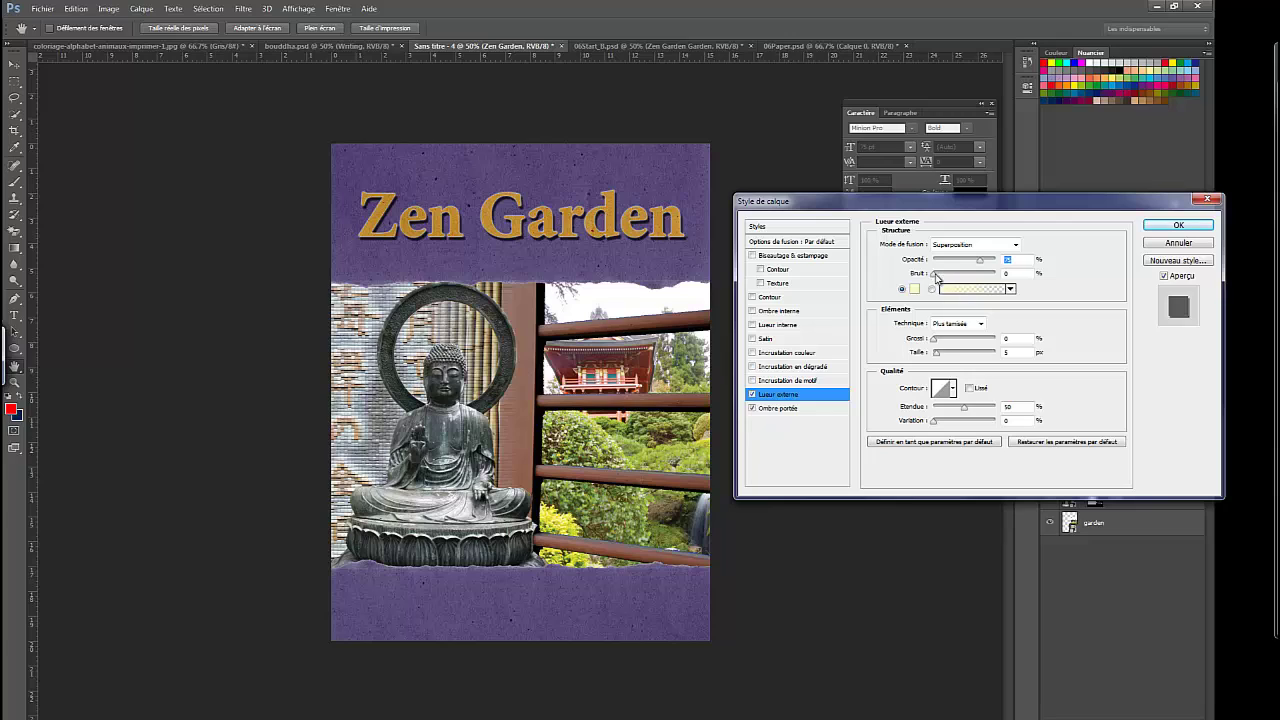
pyautogui.moveTo(937, 278); pyautogui.dragTo(992, 262)
pyautogui.moveTo(1081, 212); pyautogui.dragTo(790, 324)
pyautogui.click(888, 337)
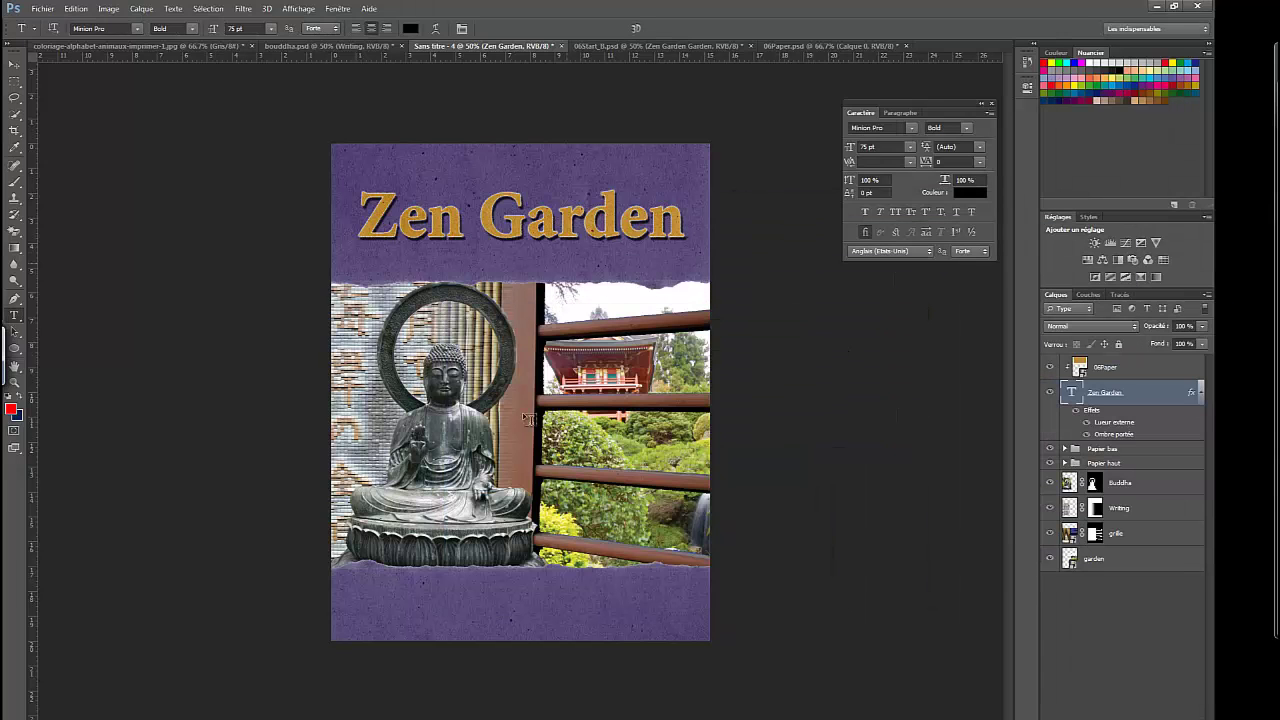
pyautogui.click(1150, 609)
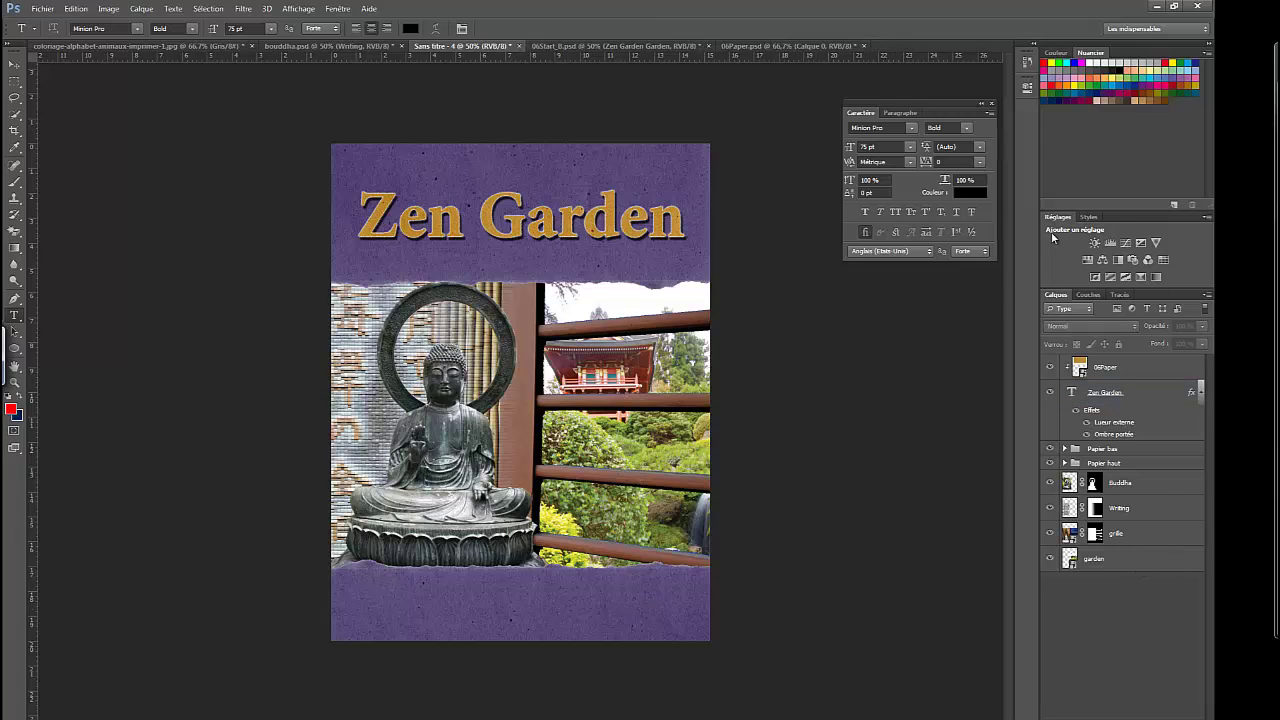